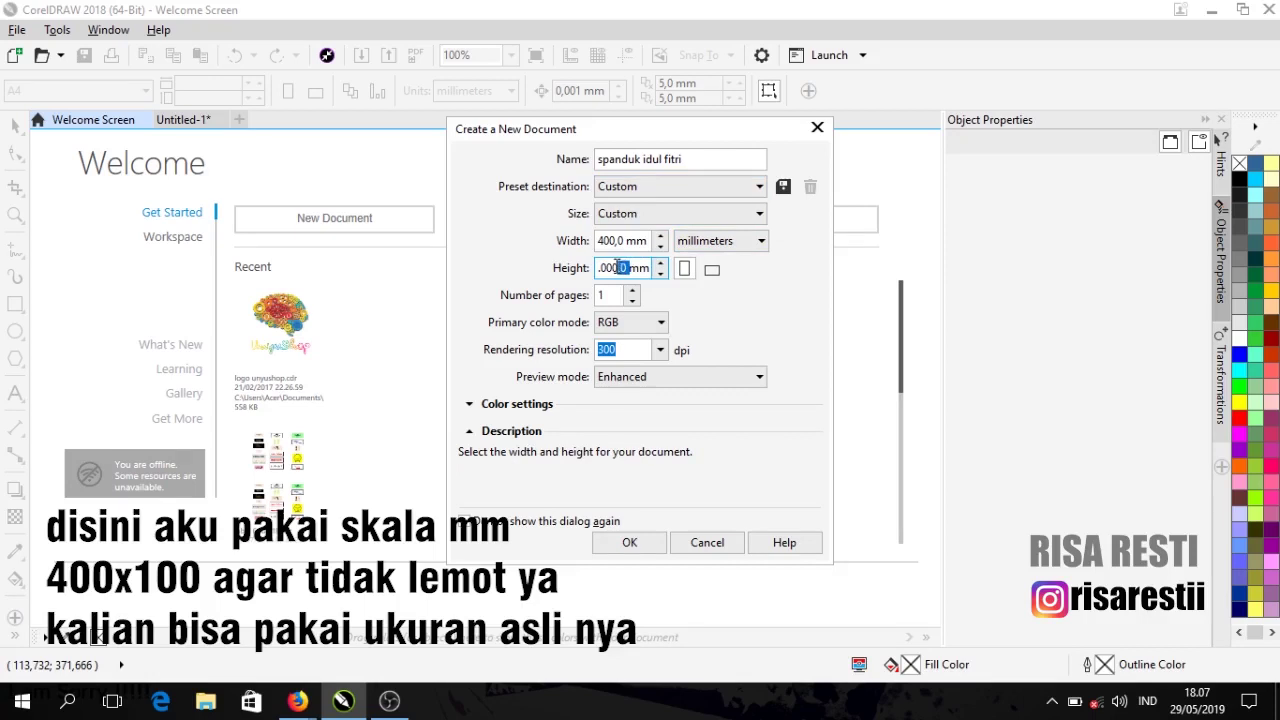
Step: Set the new document's height to 100 mm and create the 400 × 100 mm document
key(BackSpace)
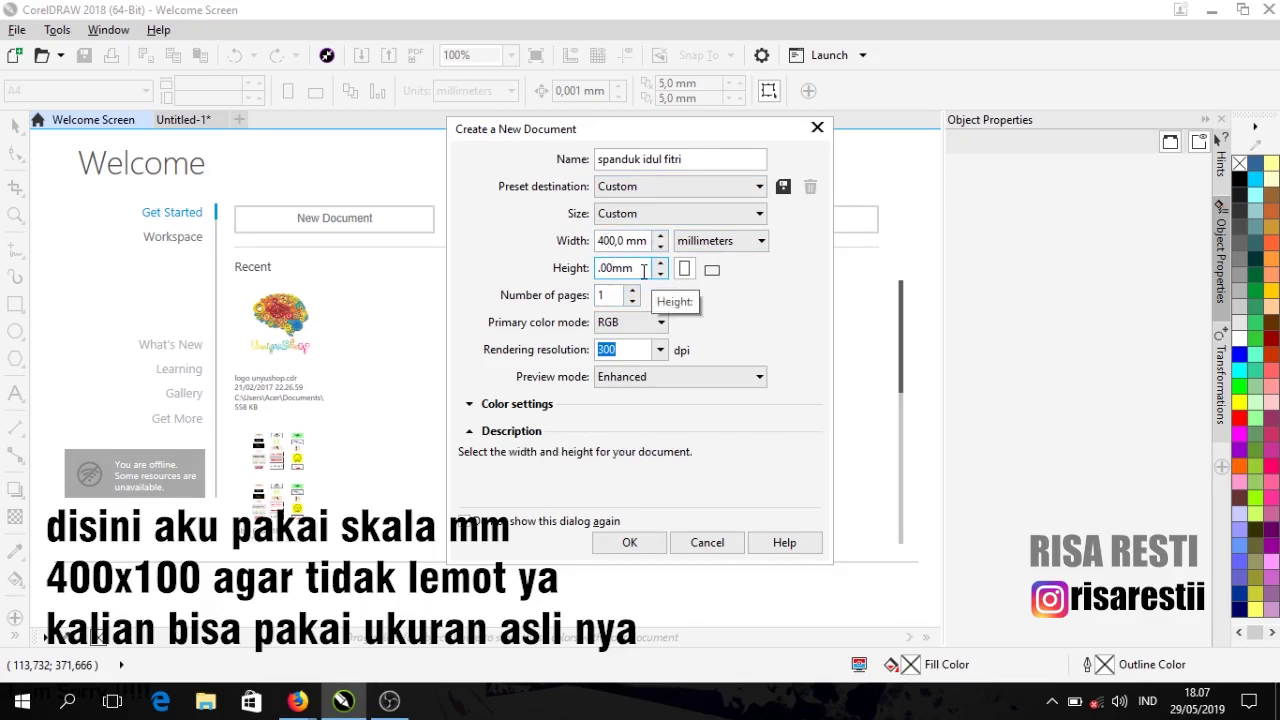
key(Return)
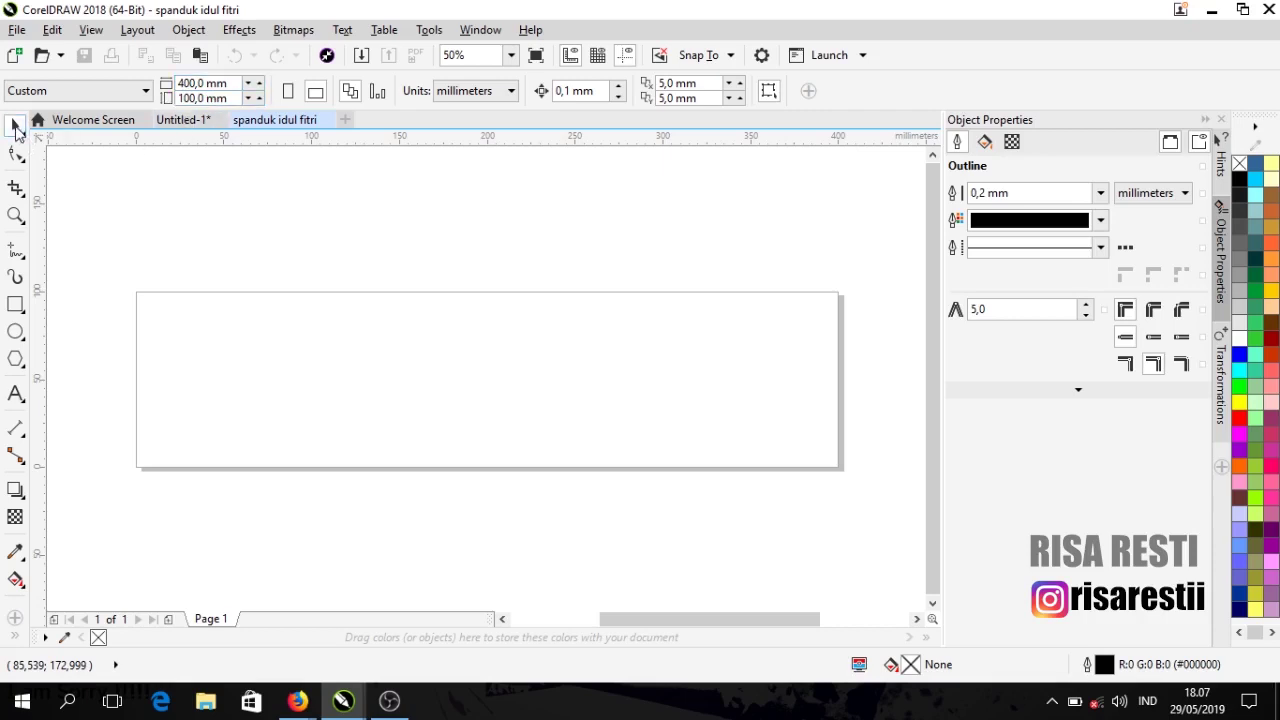
Step: Add a page-sized 400 × 100 mm rectangle and place a horizontal guideline across its middle at about Y 50 mm
double_click(14, 306)
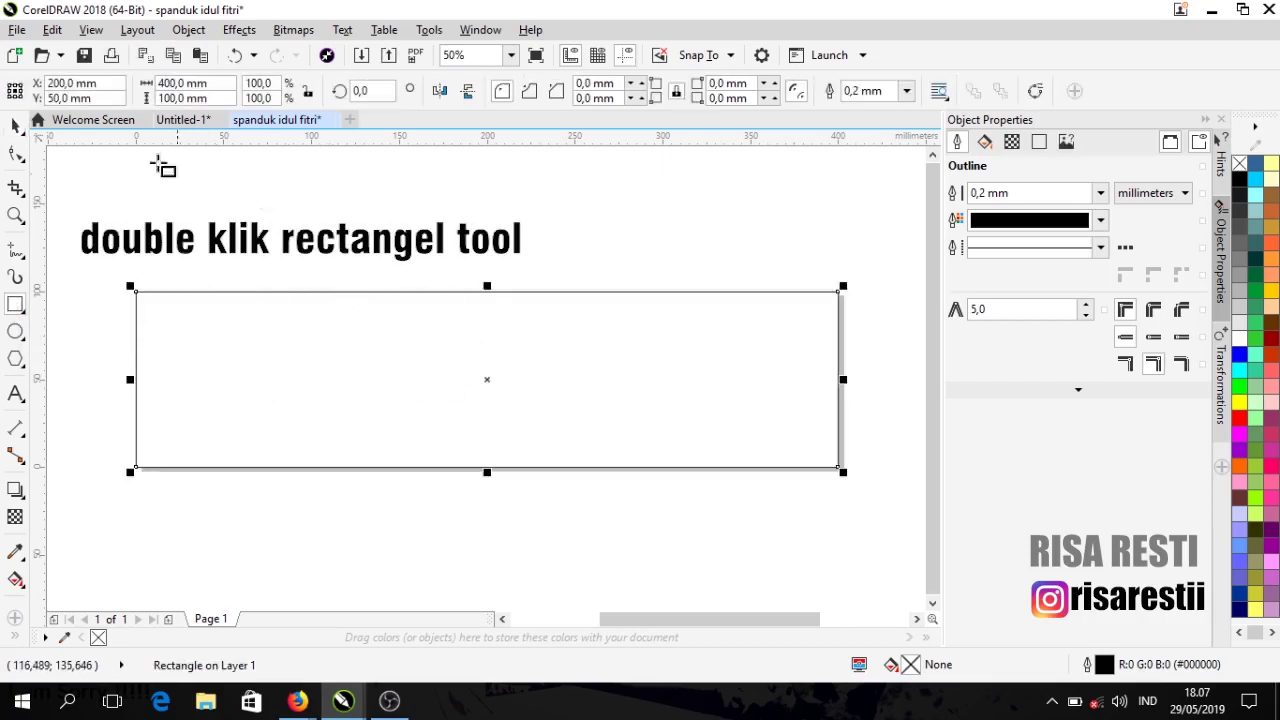
click(15, 126)
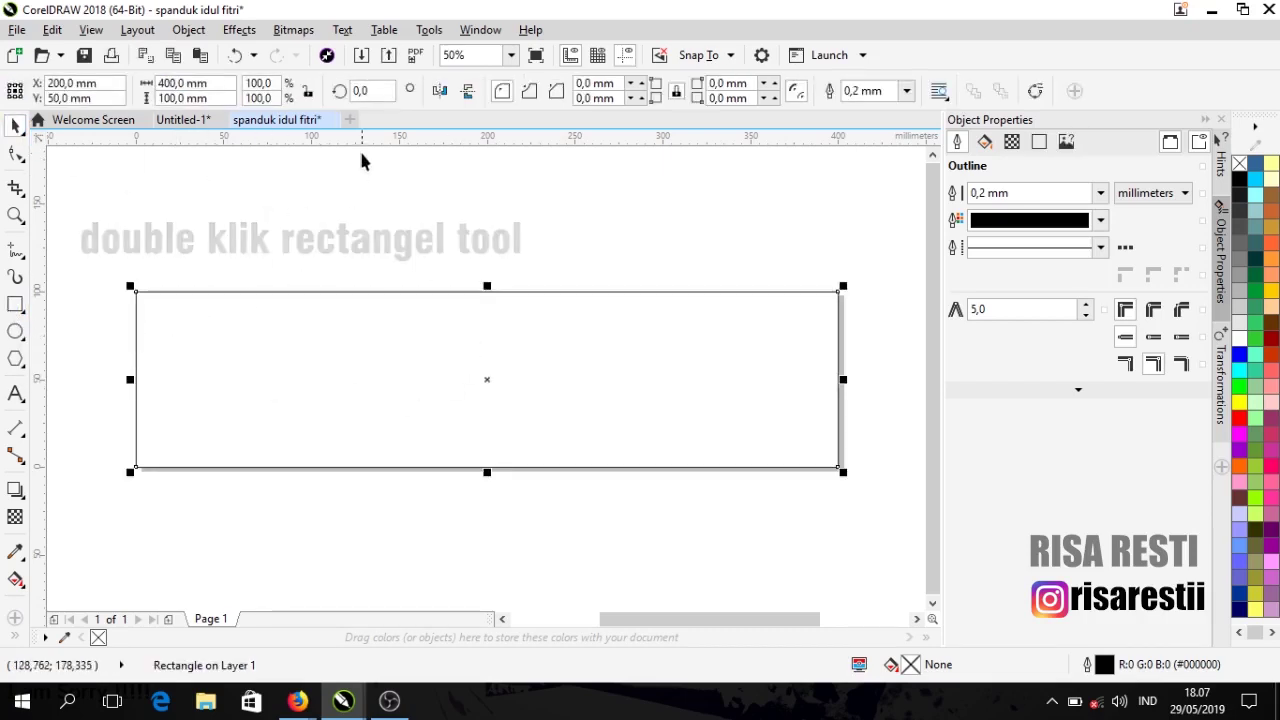
drag(370, 146, 361, 379)
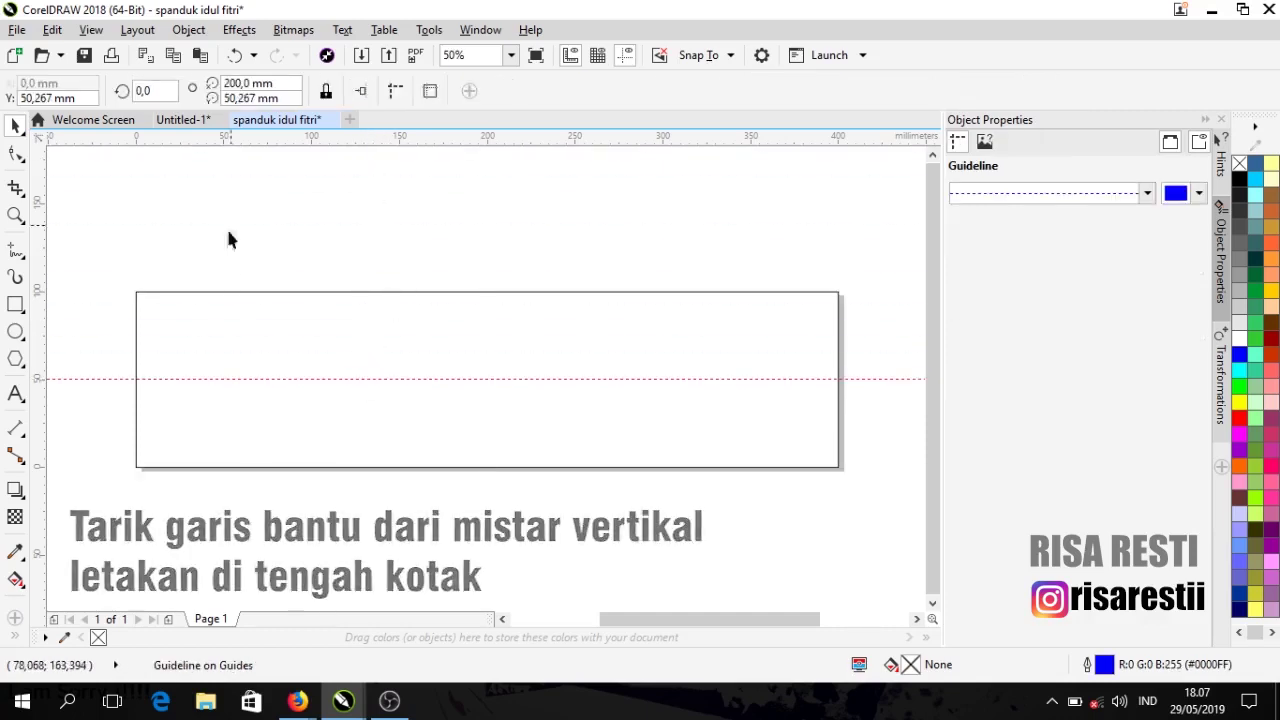
Step: With the Freehand tool, draw a connected four-segment line, about 49 × 54 mm, rising from the guideline to just above the rectangle's upper edge
scroll(115, 378, up, 2)
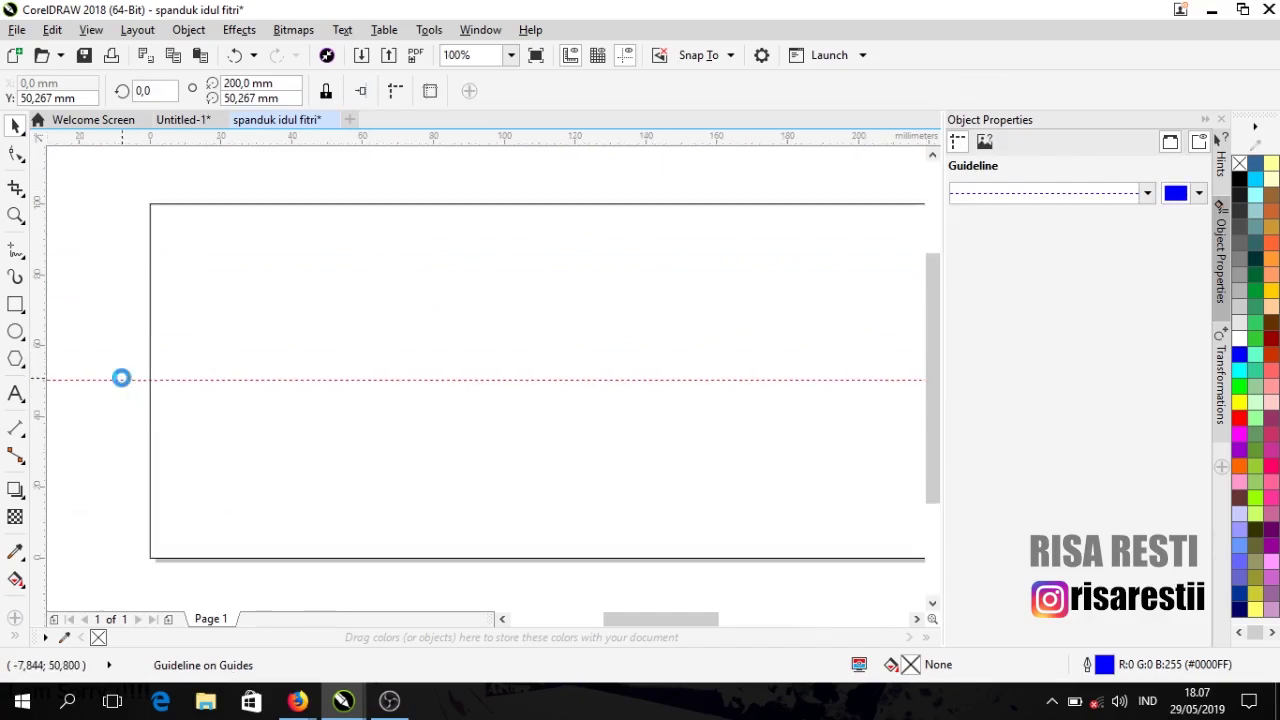
scroll(166, 380, up, 1)
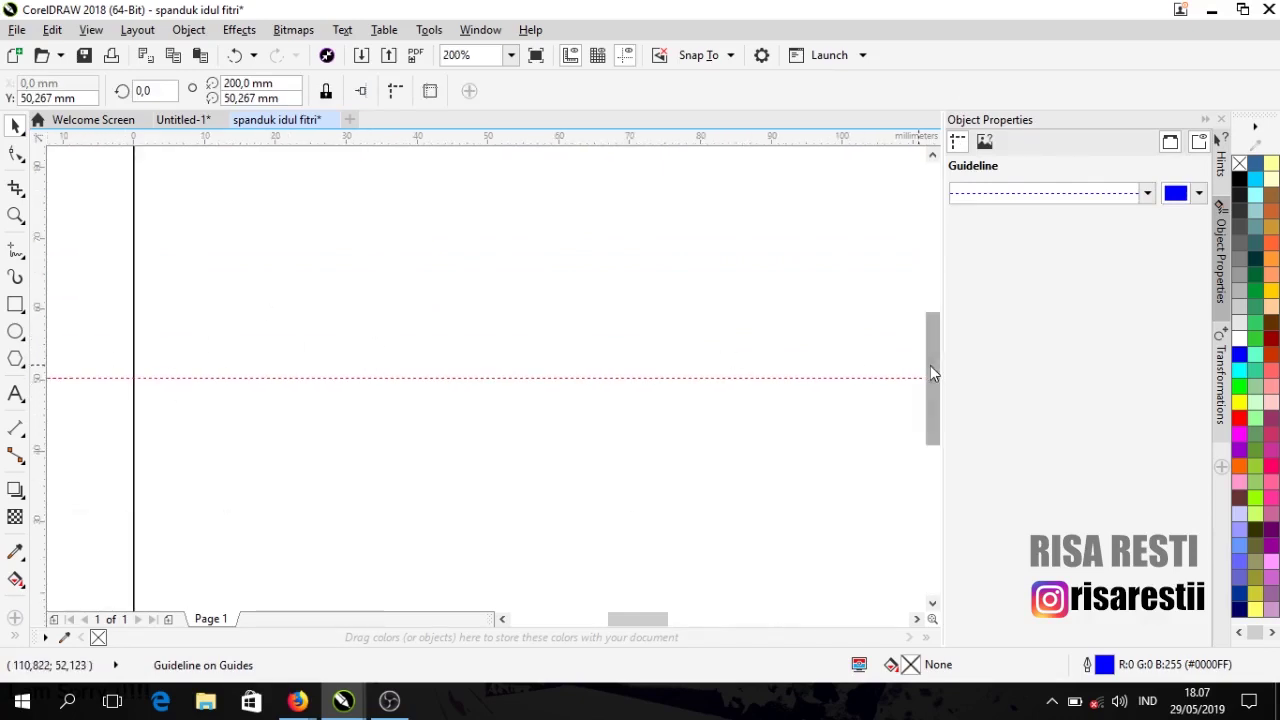
drag(929, 371, 940, 317)
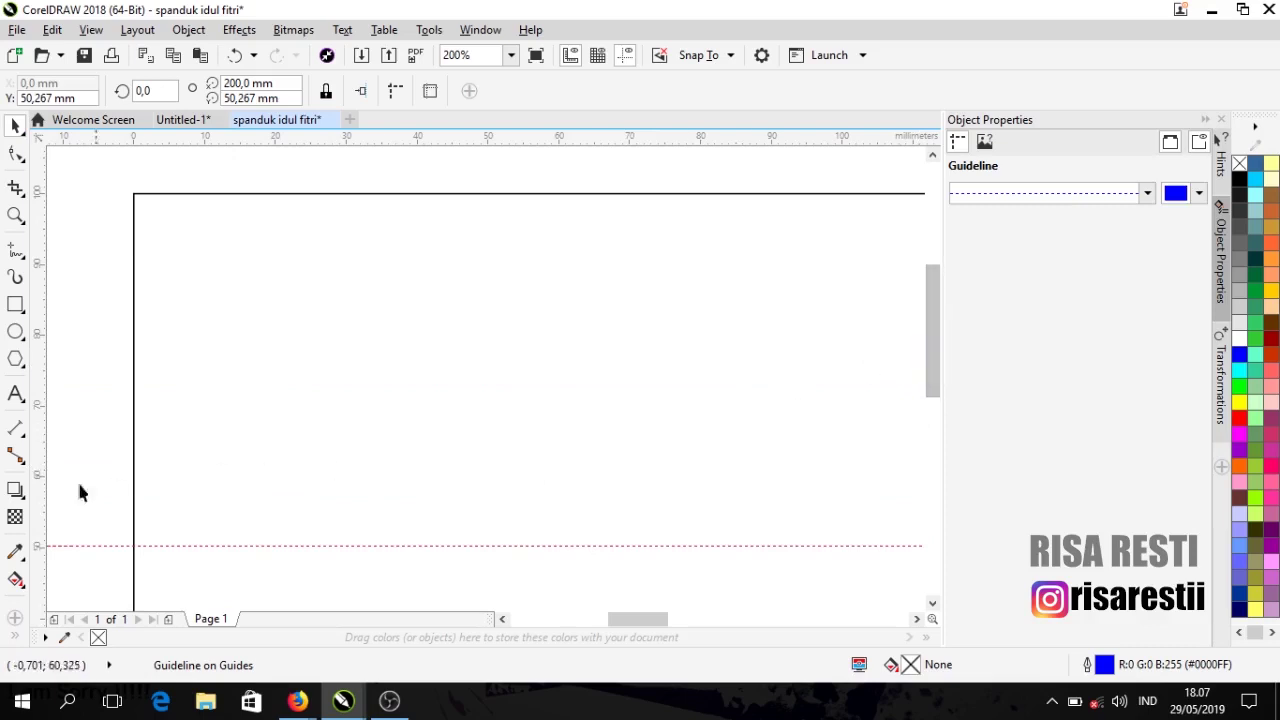
click(27, 260)
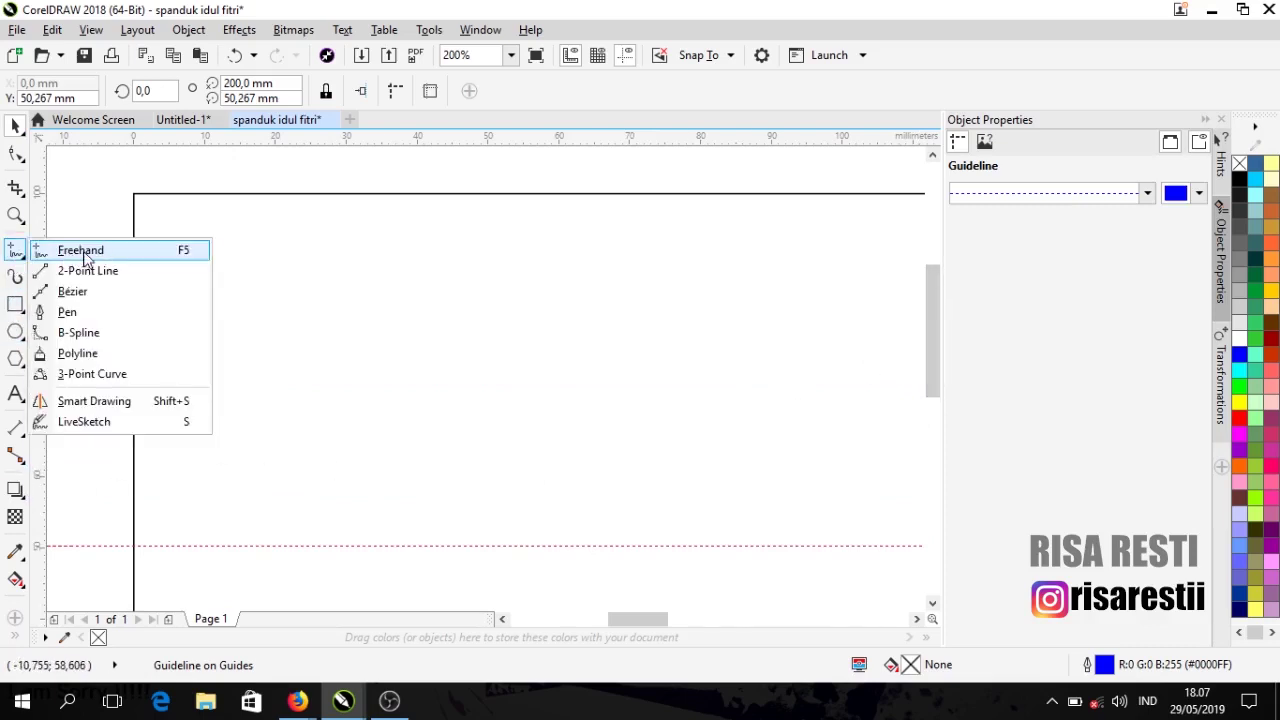
click(97, 256)
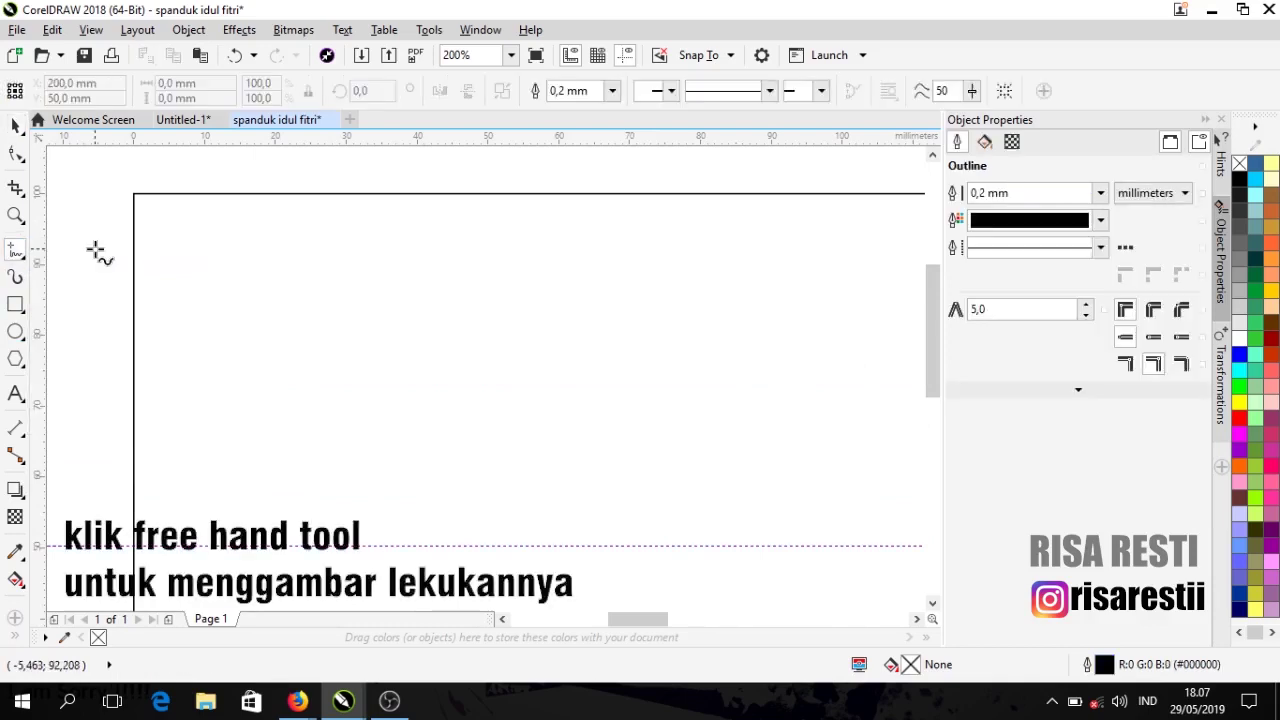
click(457, 545)
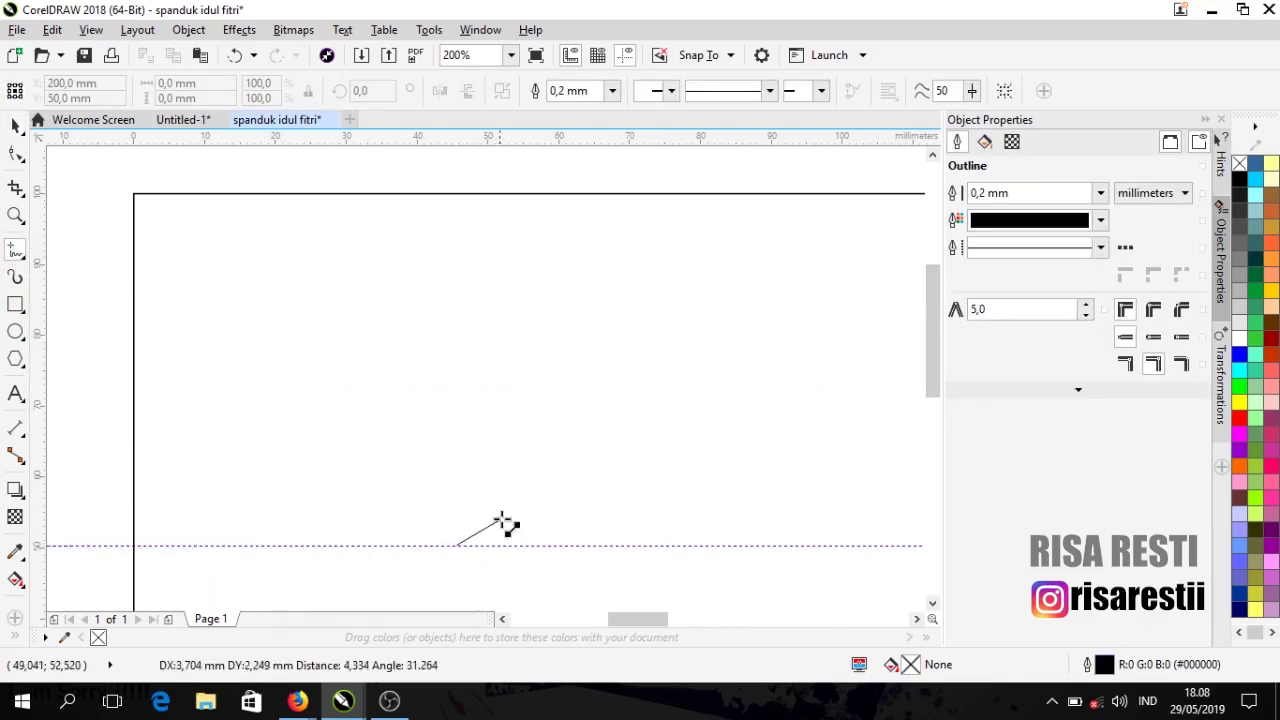
click(580, 451)
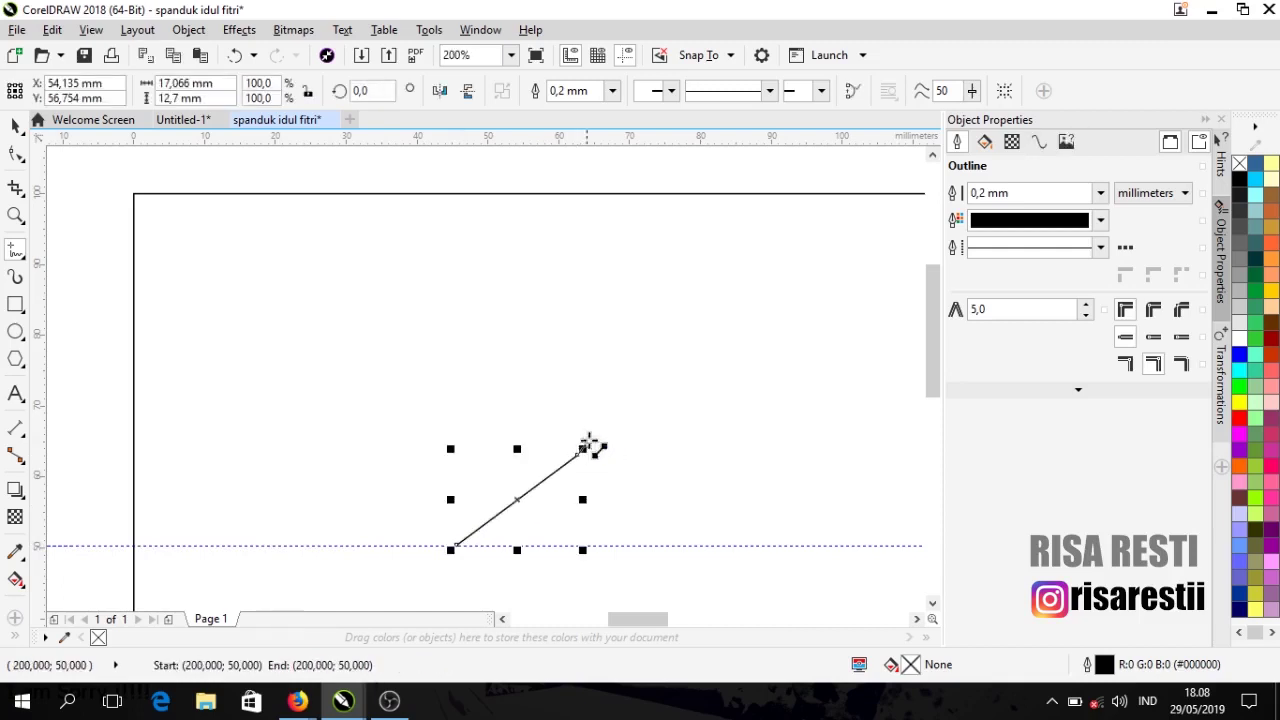
click(581, 449)
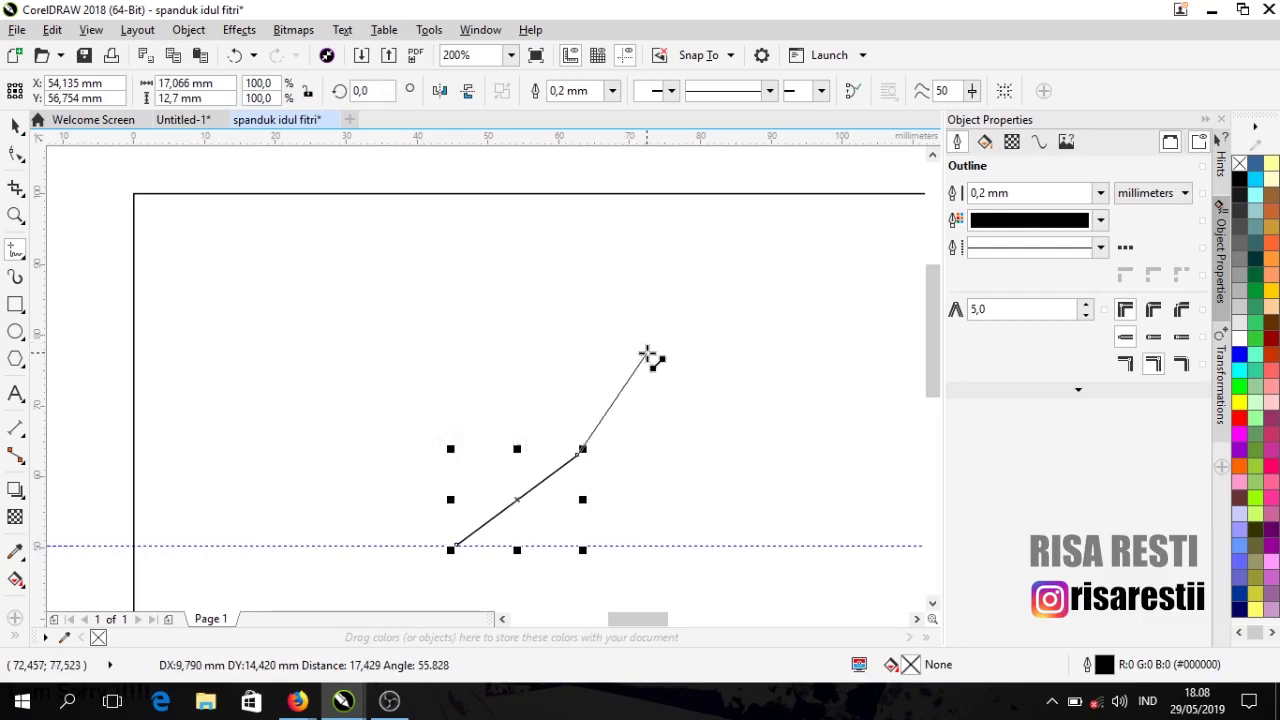
click(654, 348)
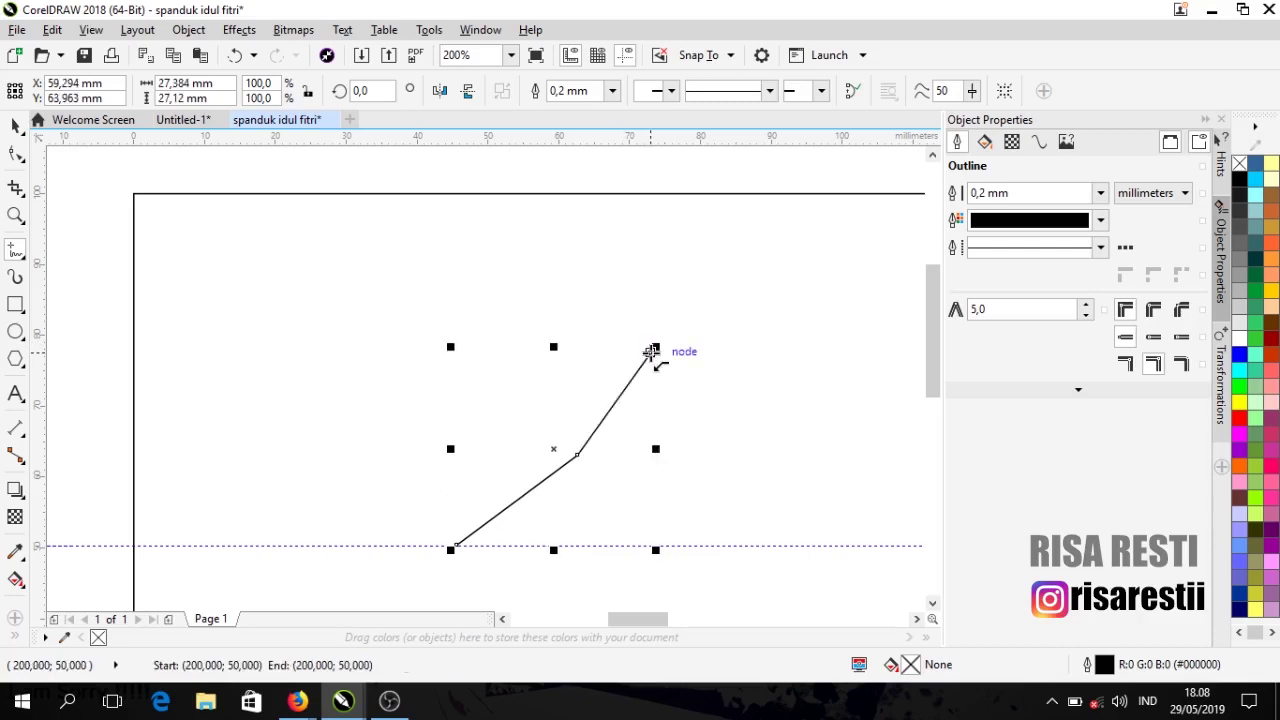
click(699, 247)
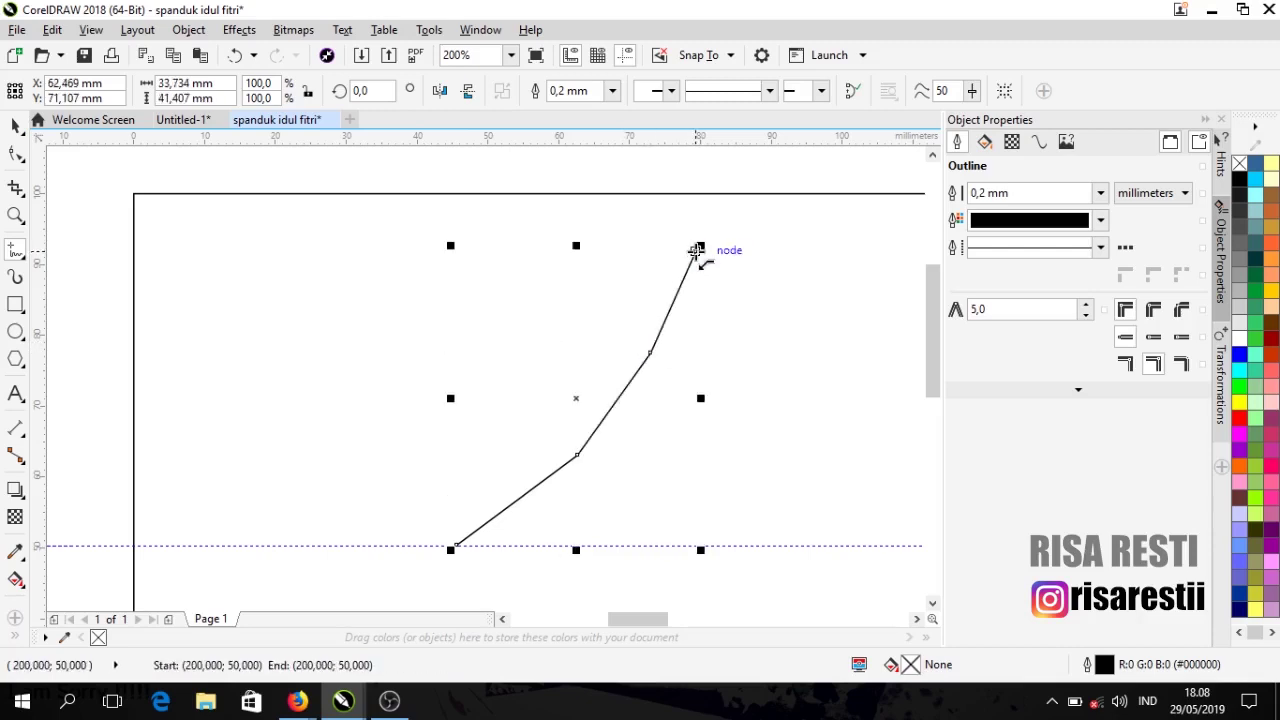
double_click(806, 160)
Step: Select all five nodes of the segmented line with the Shape tool and convert its straight segments to curves
scroll(703, 252, down, 2)
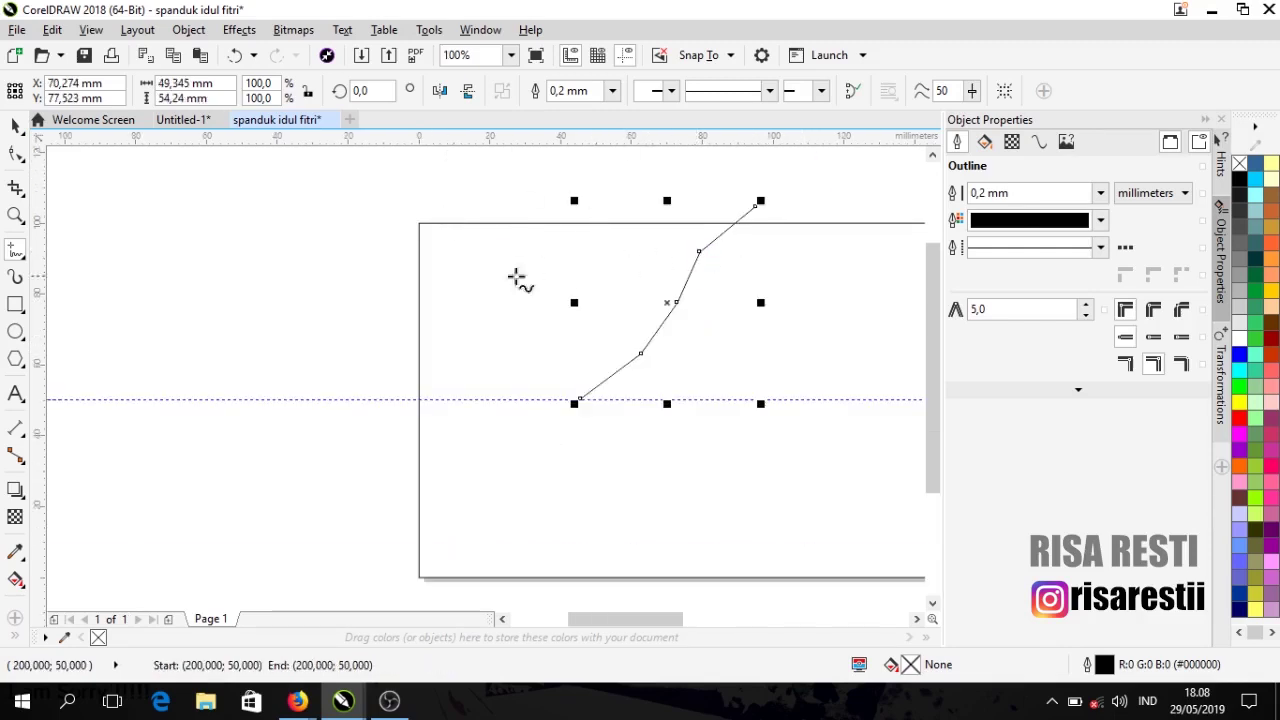
click(17, 132)
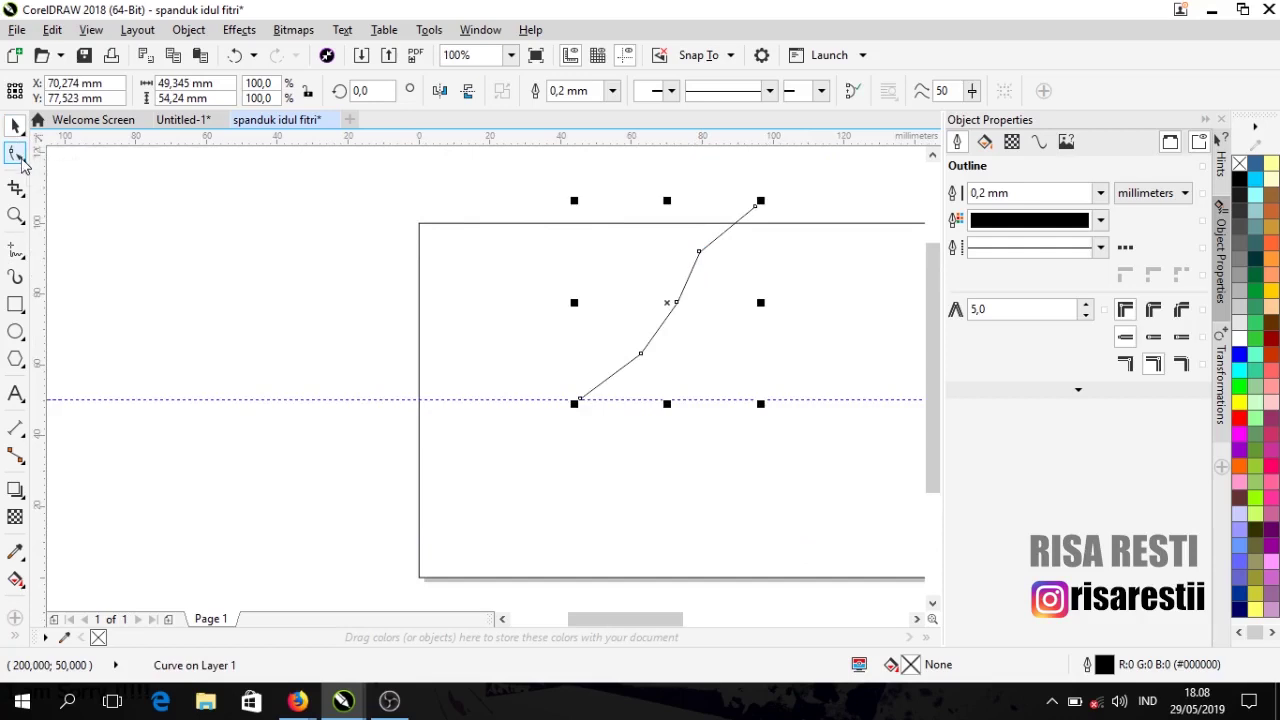
click(18, 155)
drag(522, 170, 789, 437)
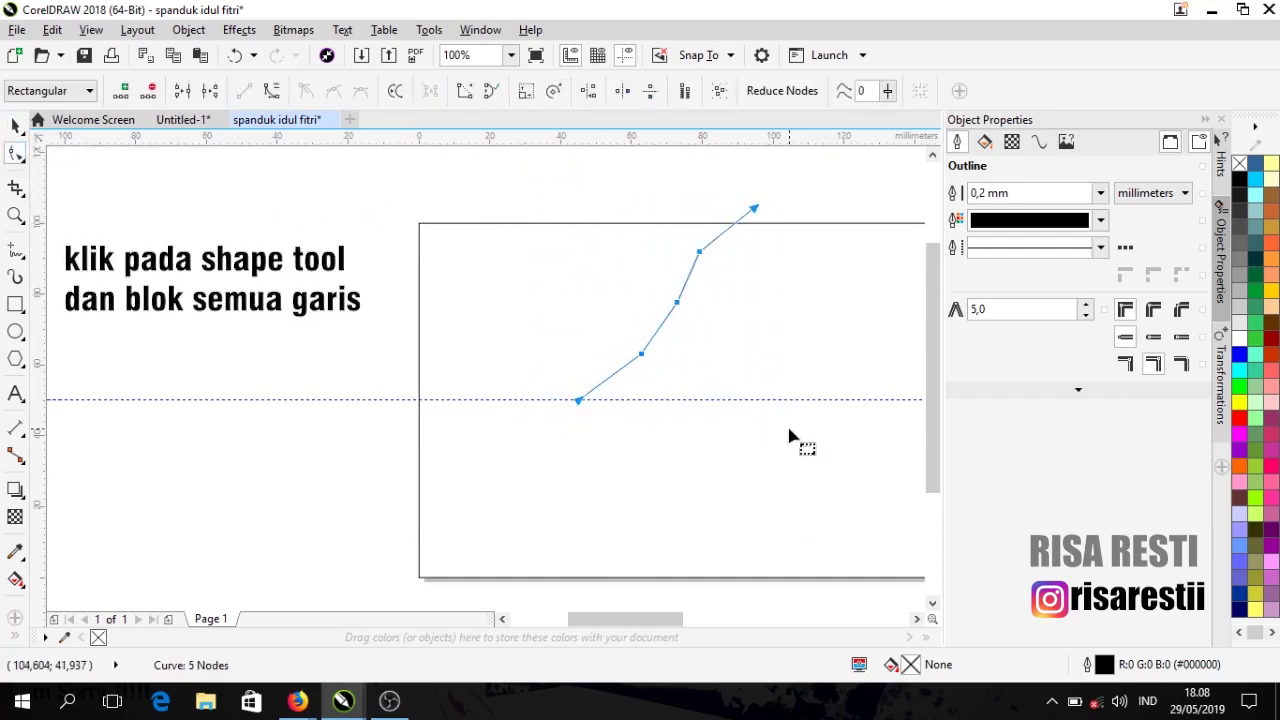
click(271, 91)
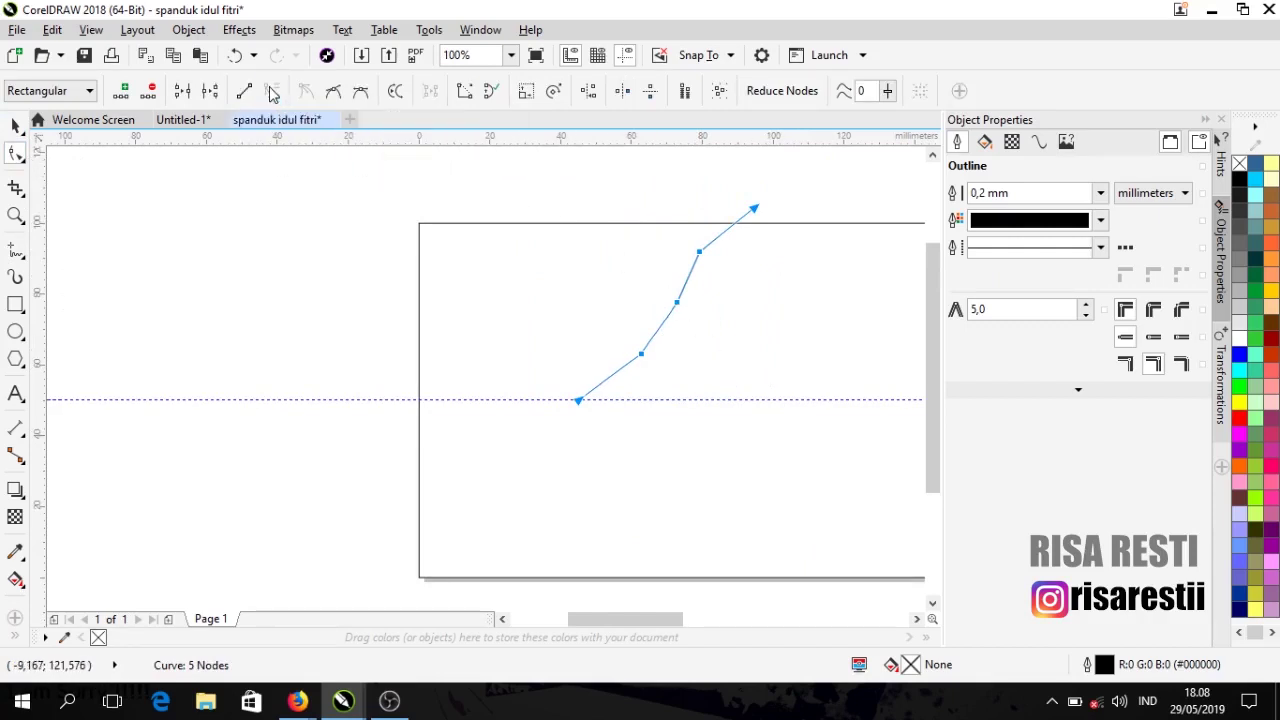
Step: Bend the line's lowest segment into a smooth S-curve that starts tangent to the guideline
scroll(629, 374, up, 2)
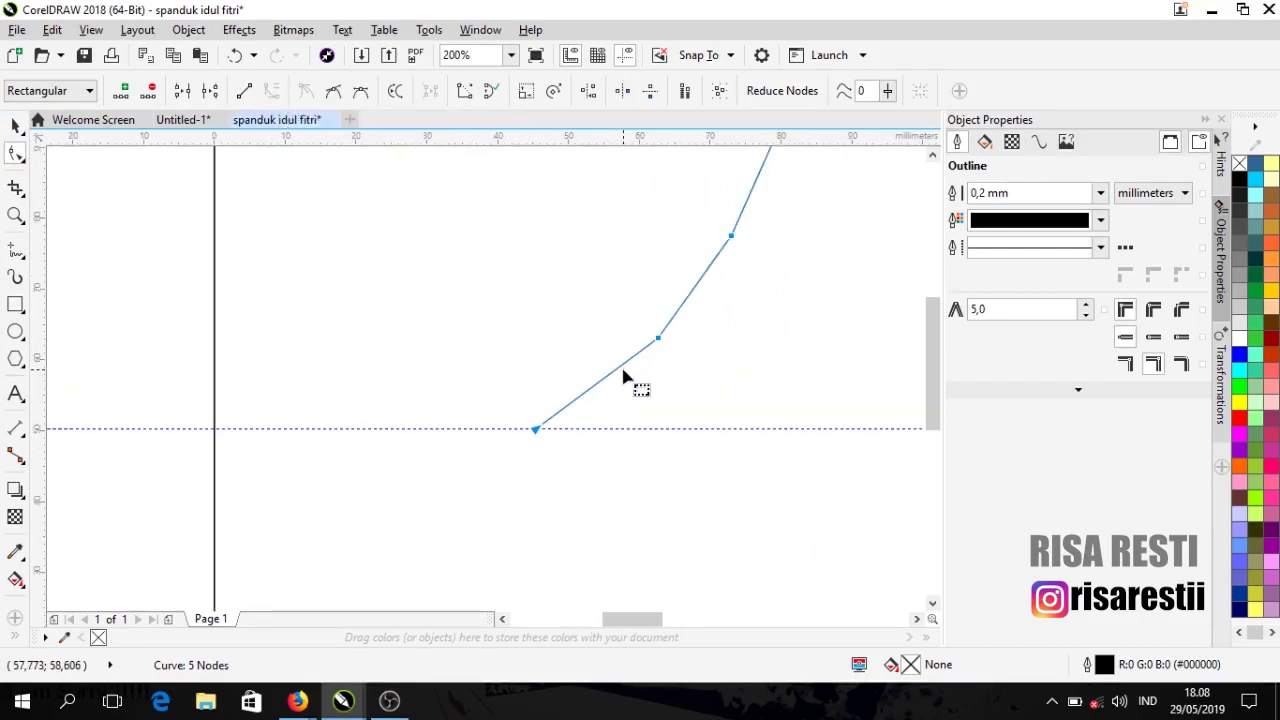
drag(606, 381, 621, 397)
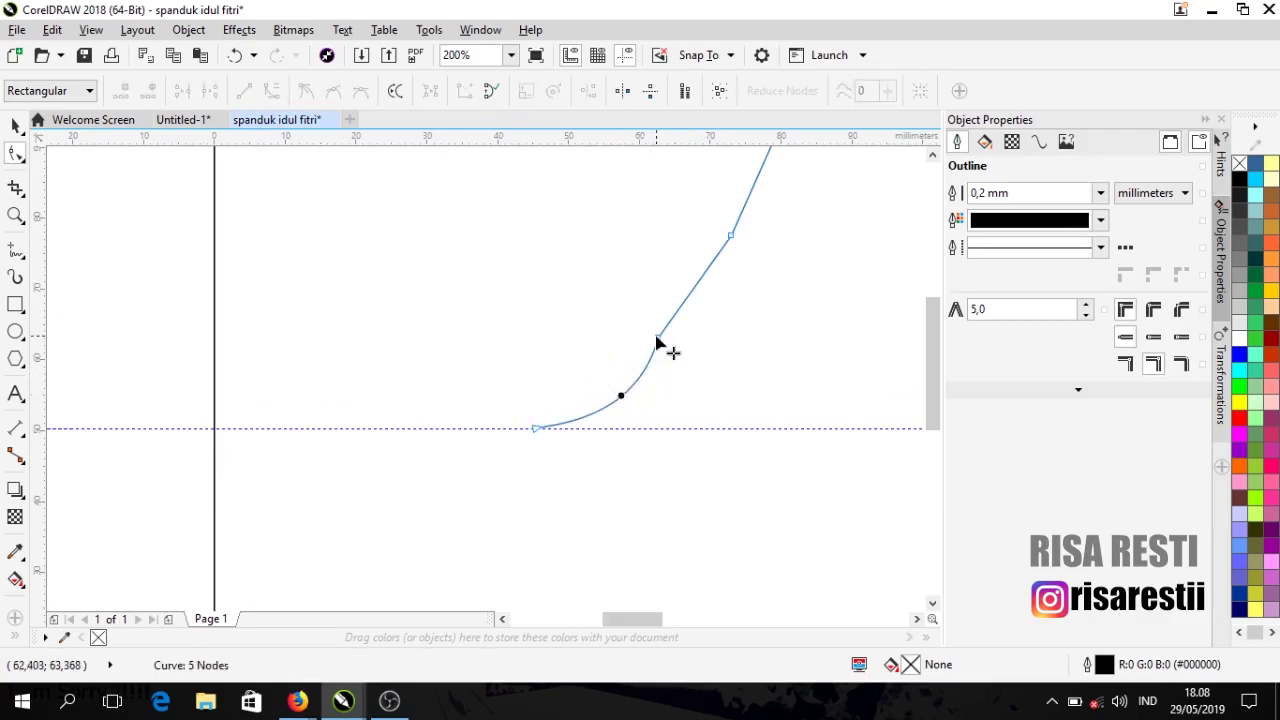
scroll(658, 345, up, 2)
click(659, 341)
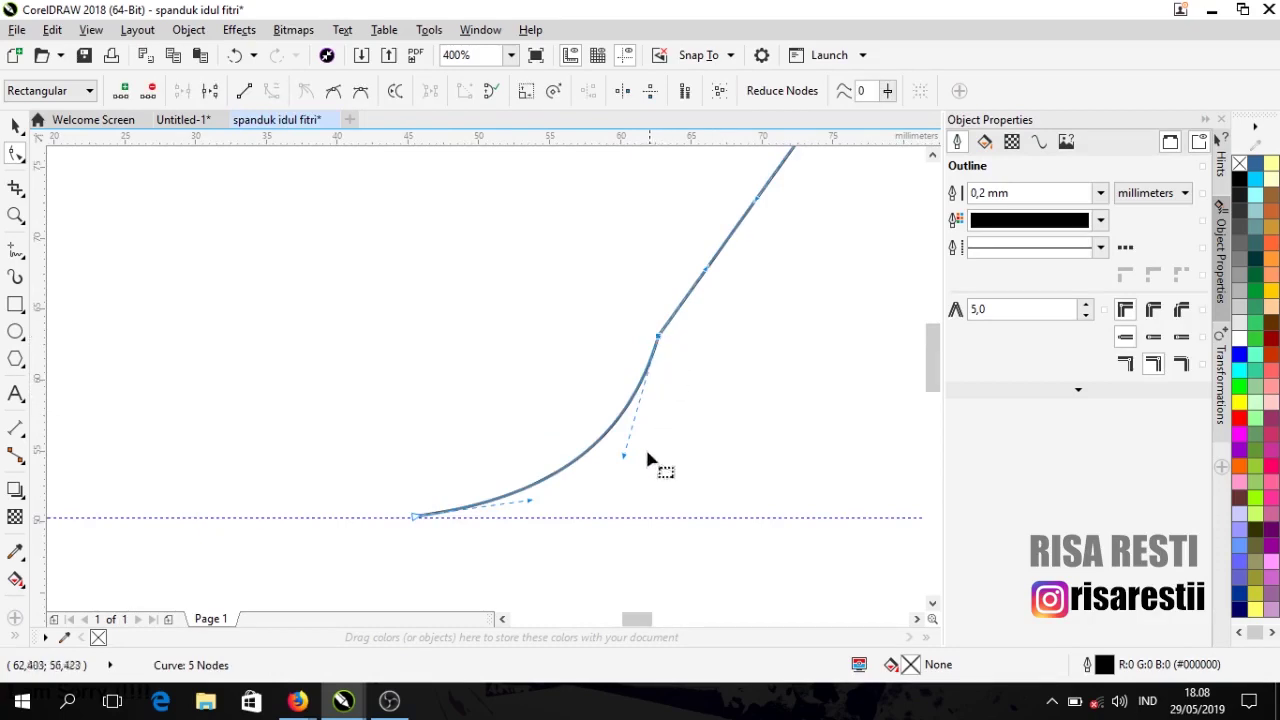
drag(627, 461, 531, 384)
drag(530, 500, 575, 519)
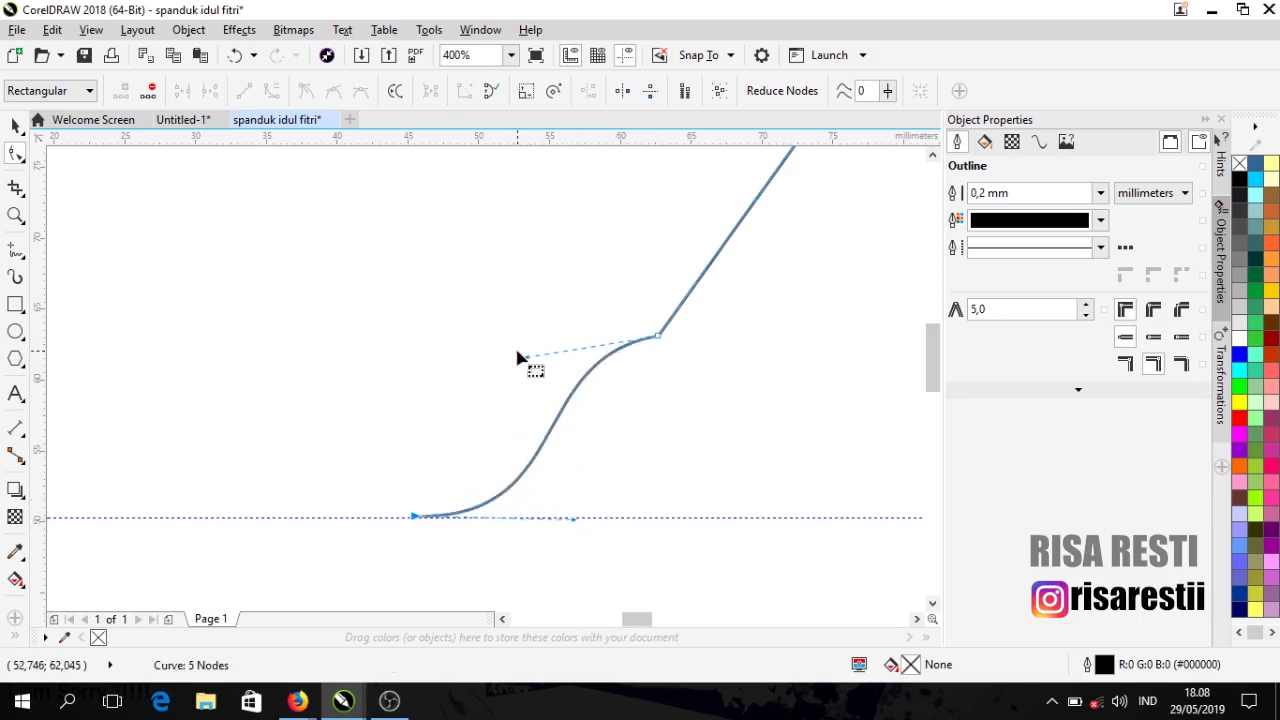
drag(527, 358, 482, 361)
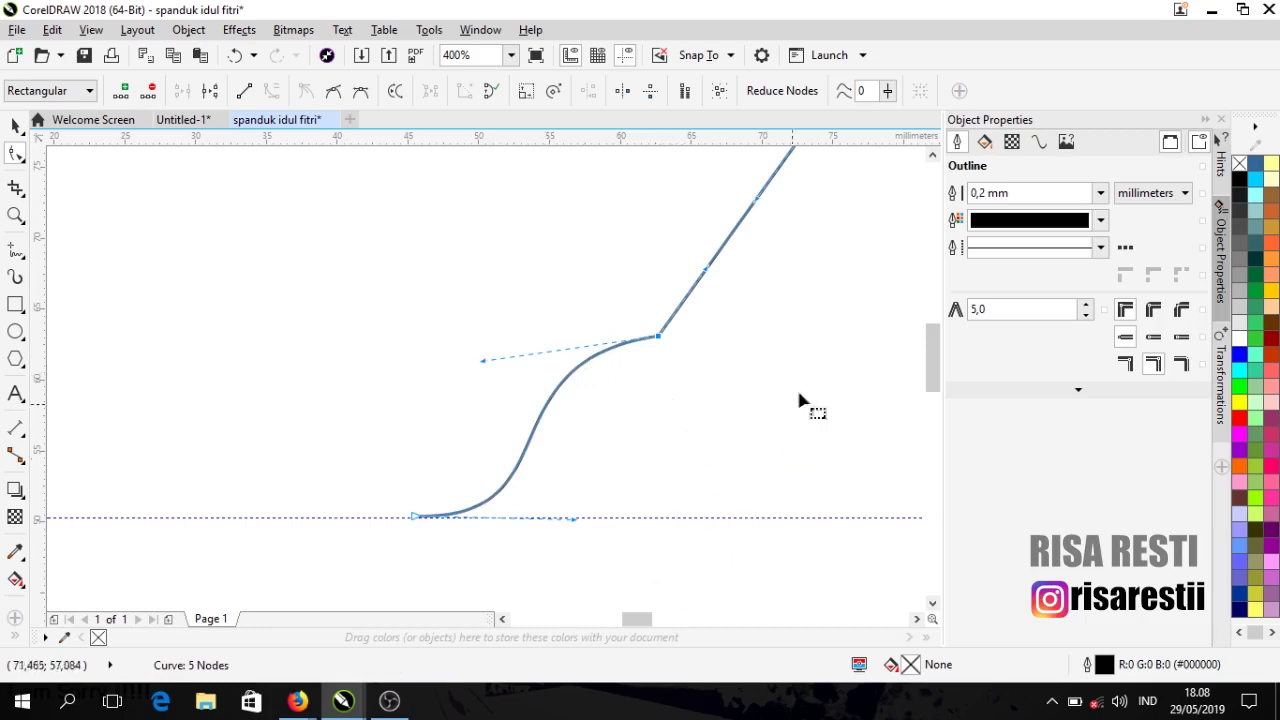
Step: Bend the three remaining upper segments into alternating scallops and refine the curve at the nodes between them
drag(928, 360, 928, 344)
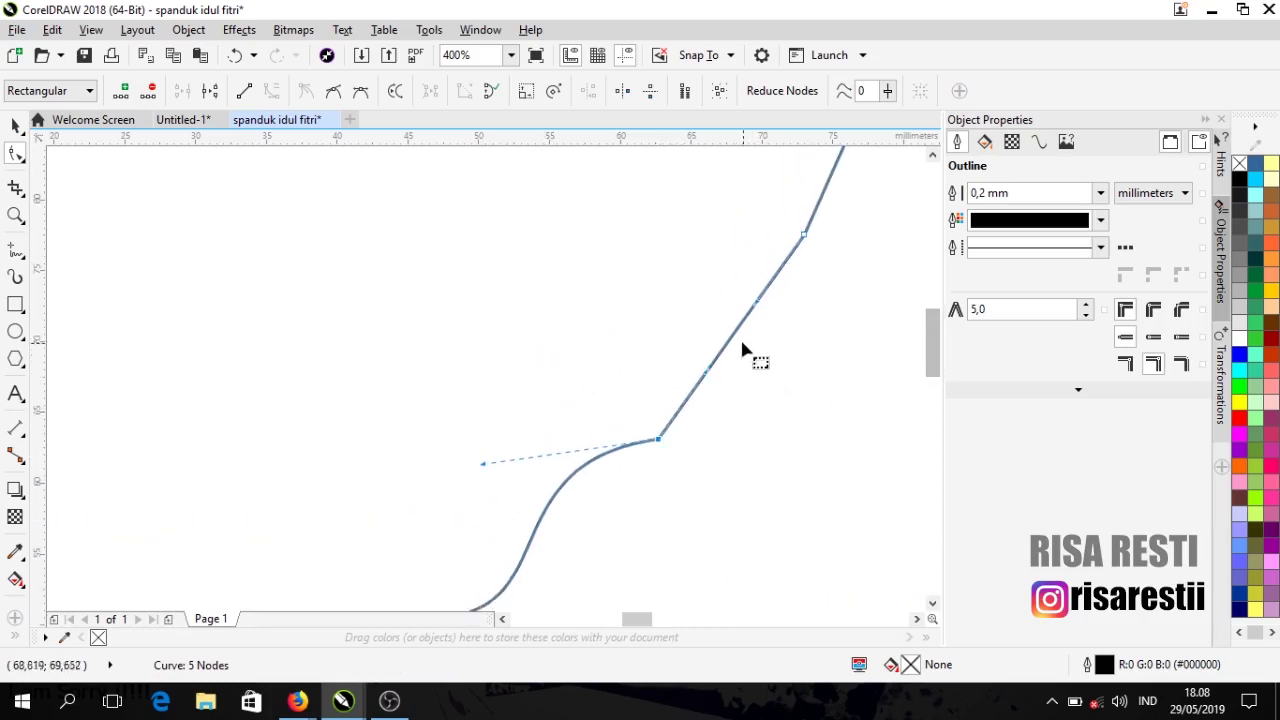
drag(736, 342, 697, 308)
scroll(760, 370, down, 2)
drag(920, 343, 931, 305)
drag(800, 335, 816, 336)
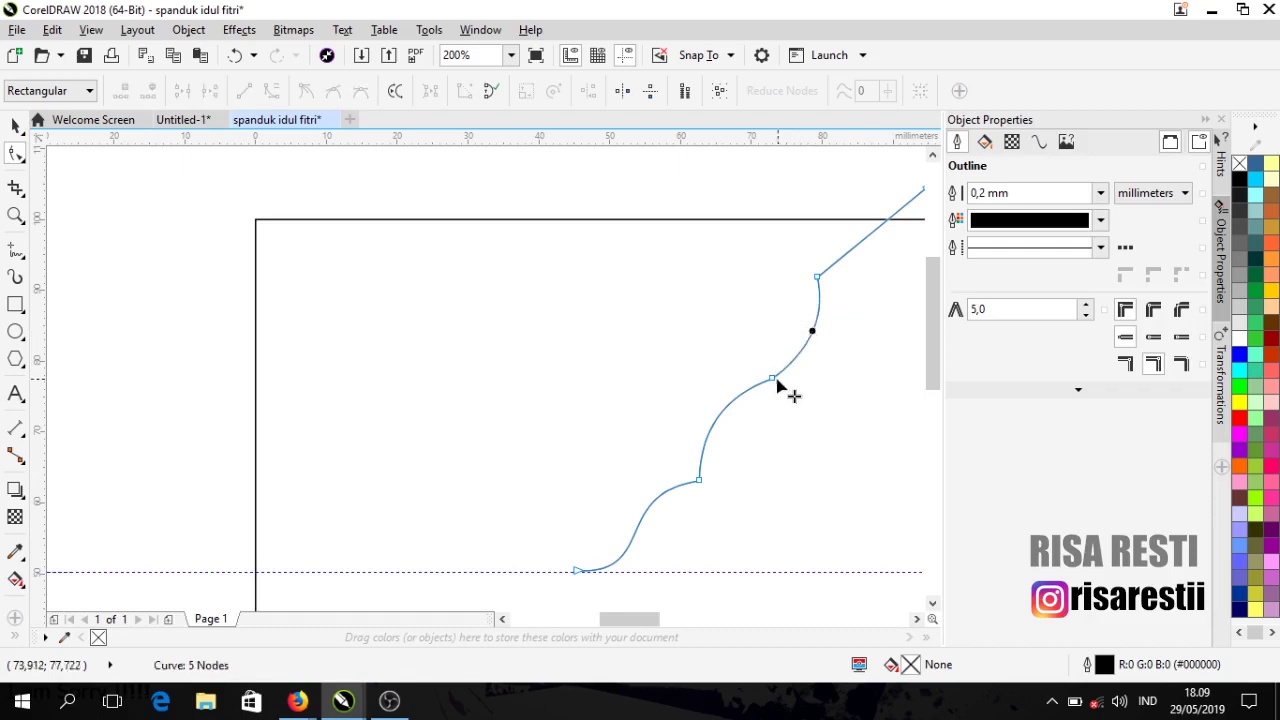
click(773, 380)
drag(723, 397, 716, 390)
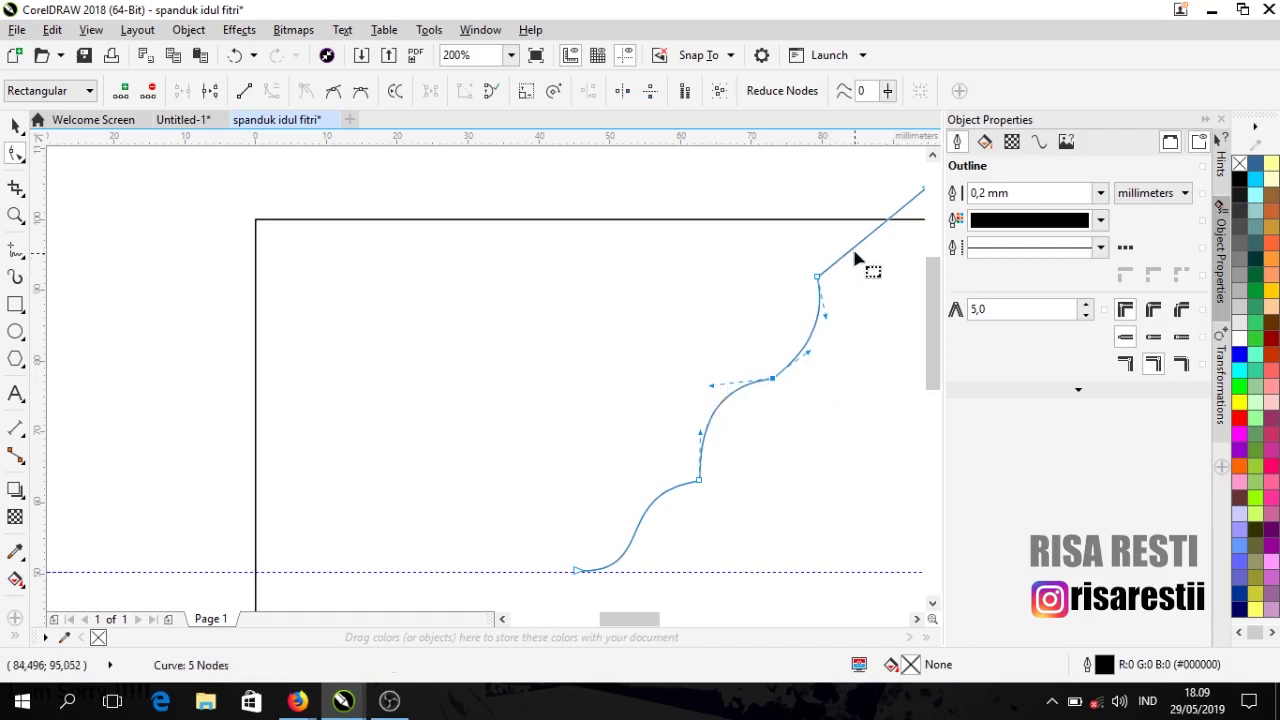
drag(862, 243, 893, 267)
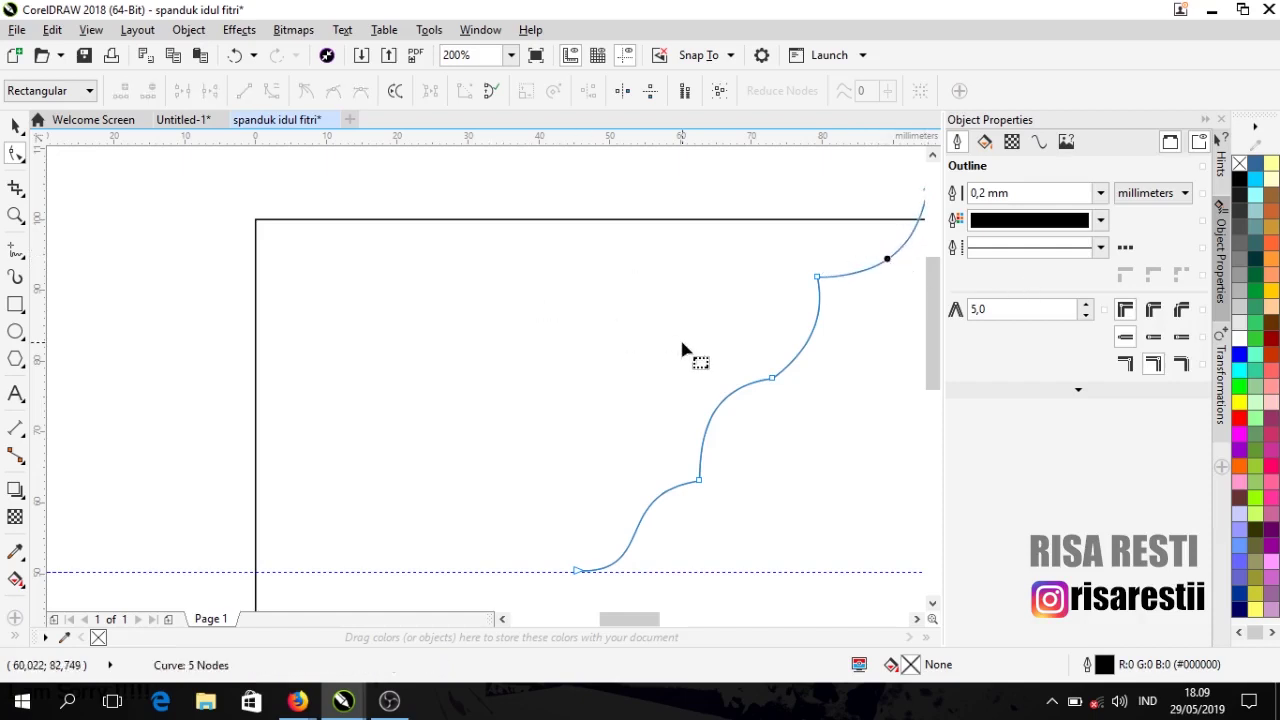
scroll(686, 351, down, 1)
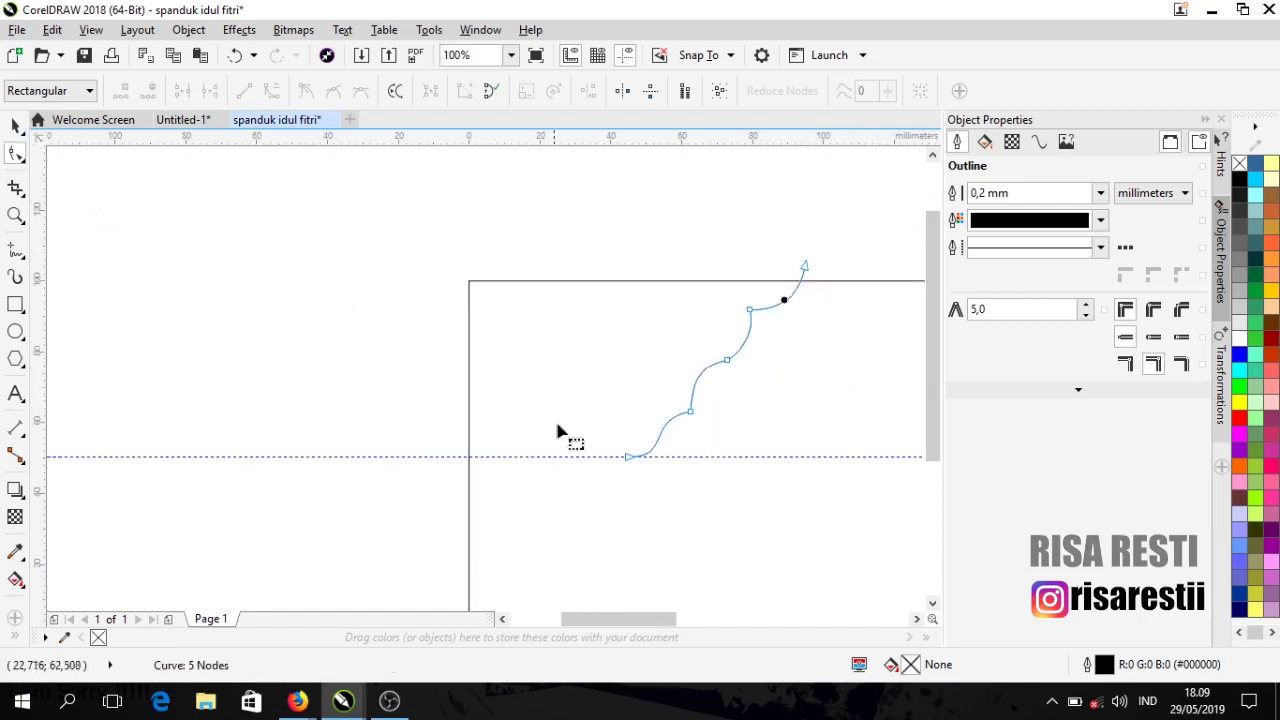
scroll(700, 429, up, 2)
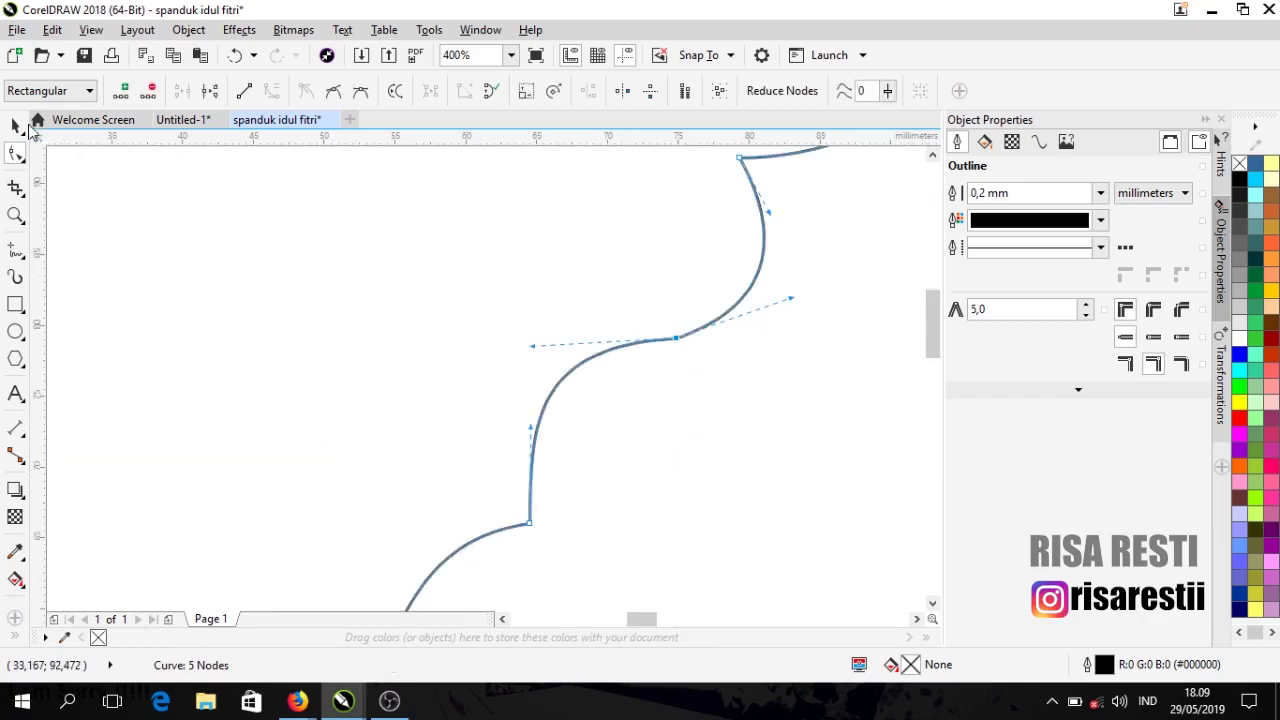
Step: Duplicate the scalloped curve, mirror the copy vertically, and place it below the guideline so the two curves' left ends cross
click(16, 126)
scroll(563, 248, down, 1)
scroll(563, 248, down, 1)
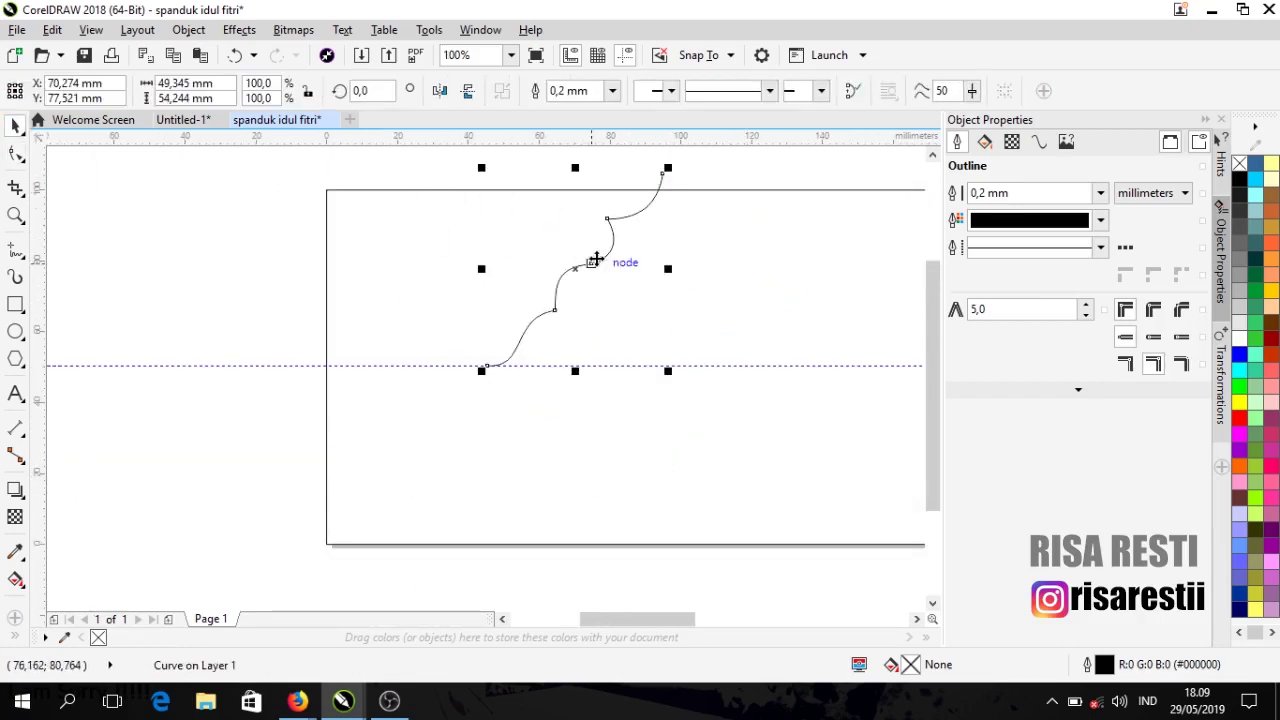
key(ctrl+d)
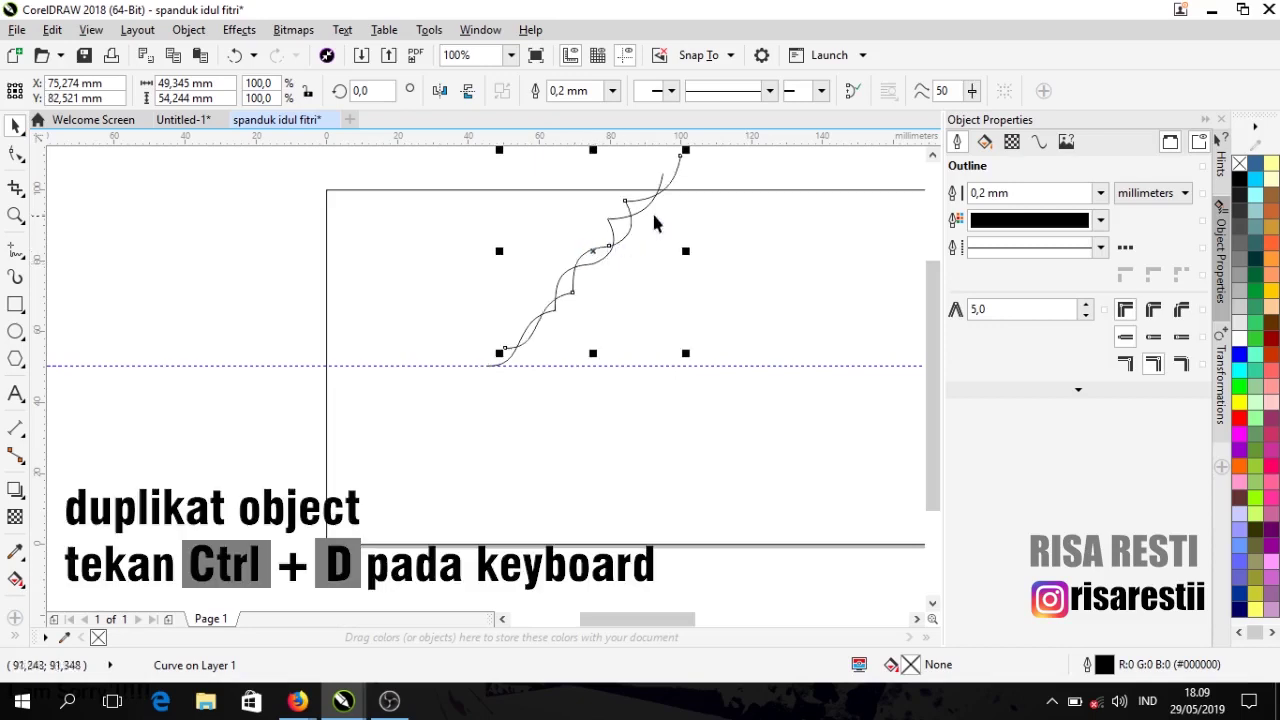
drag(638, 199, 612, 379)
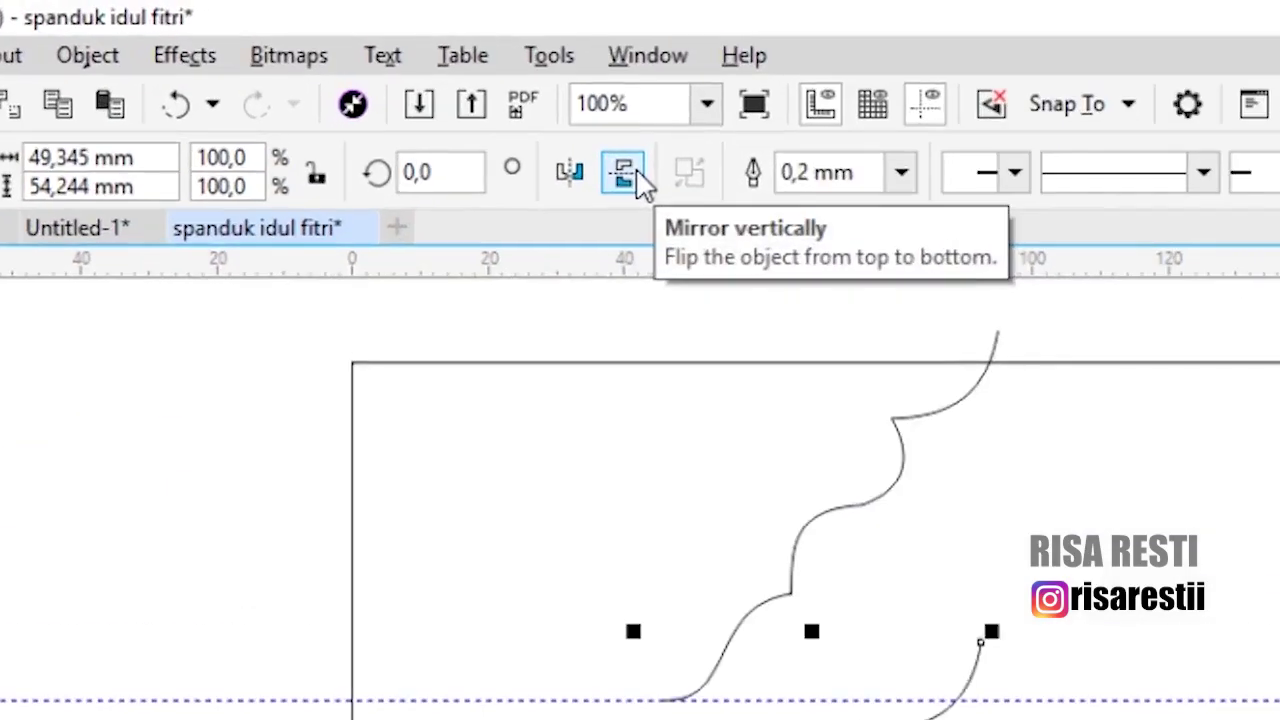
click(470, 92)
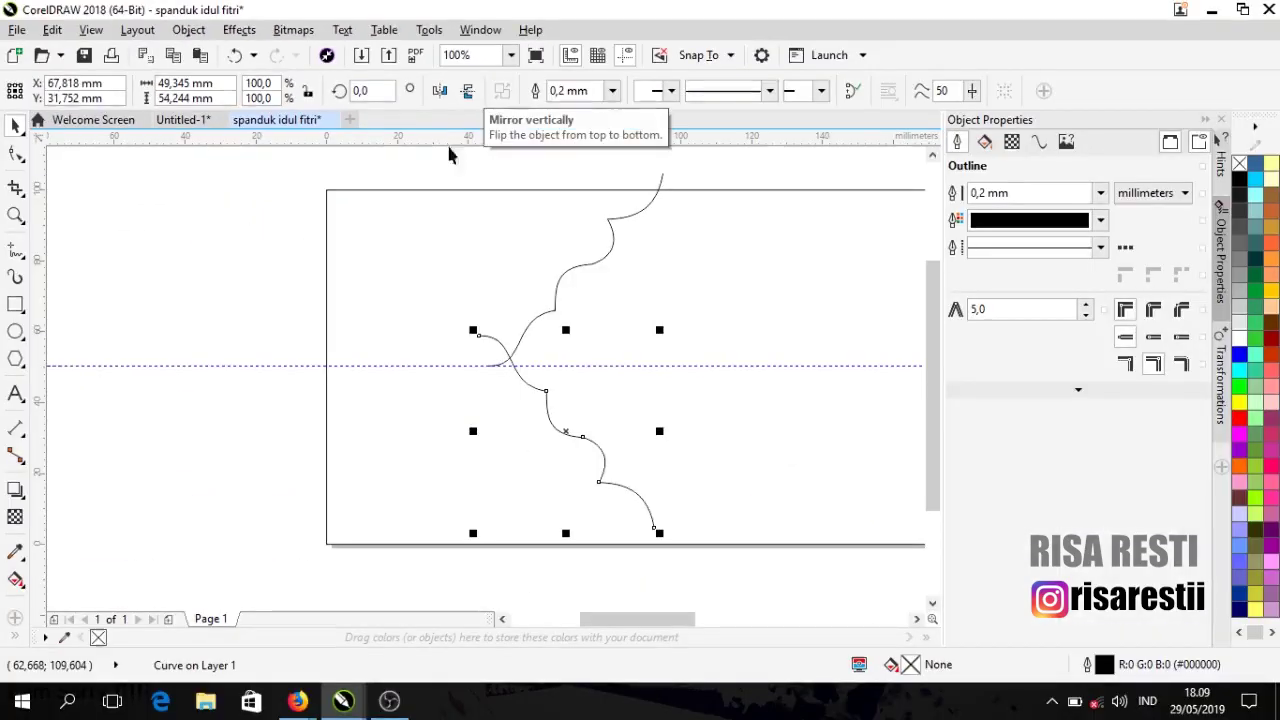
drag(554, 420, 563, 446)
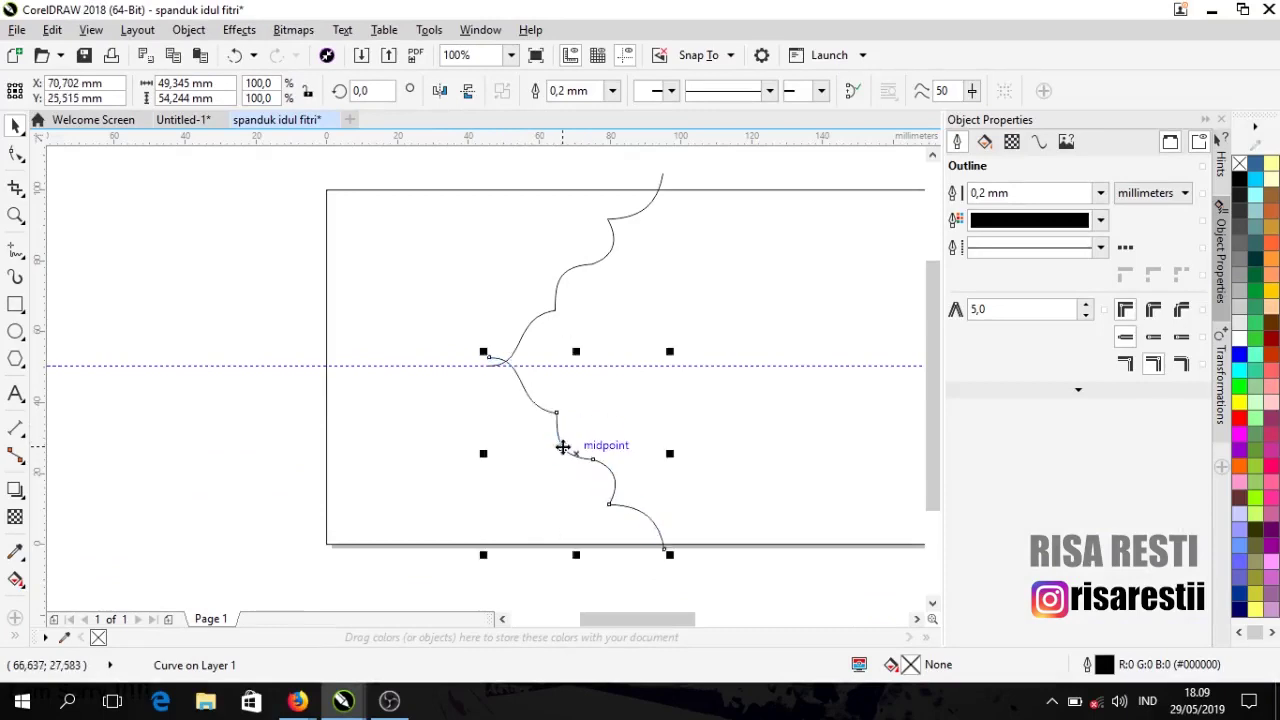
Step: Group the two curves with the group enlarged to about 52 × 112 mm, and delete the horizontal guideline
shift+click(537, 326)
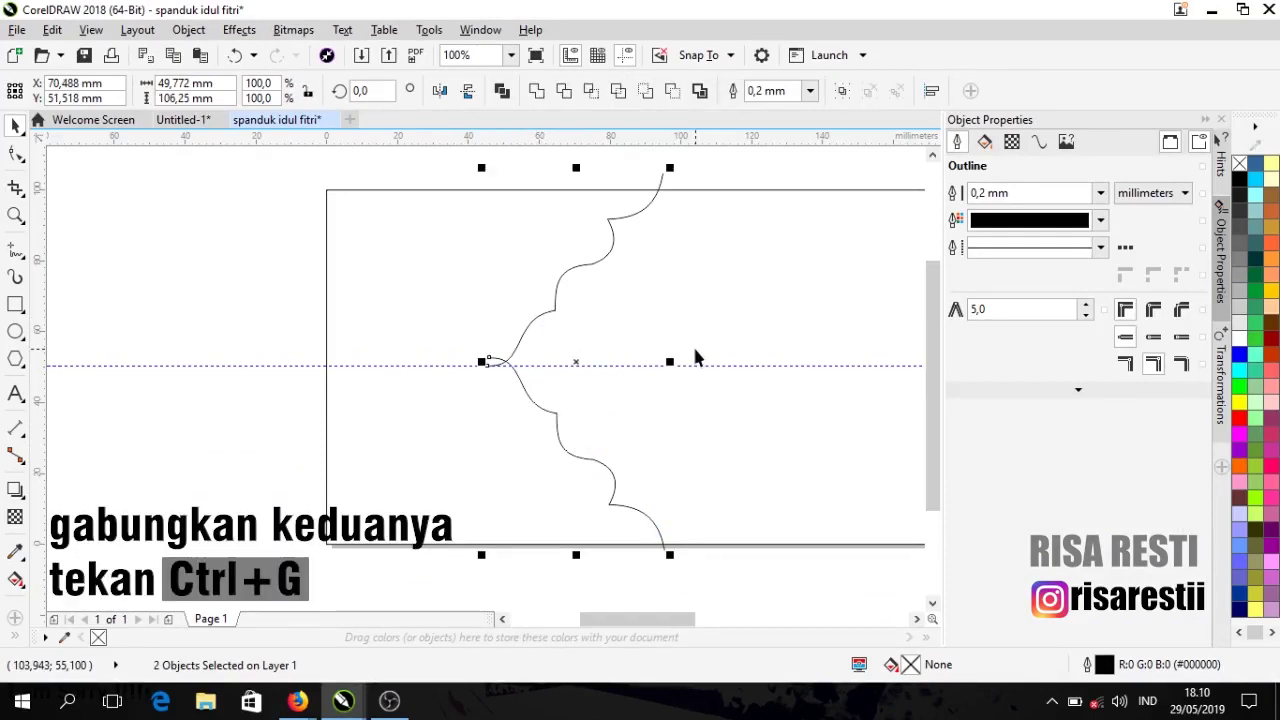
key(ctrl+g)
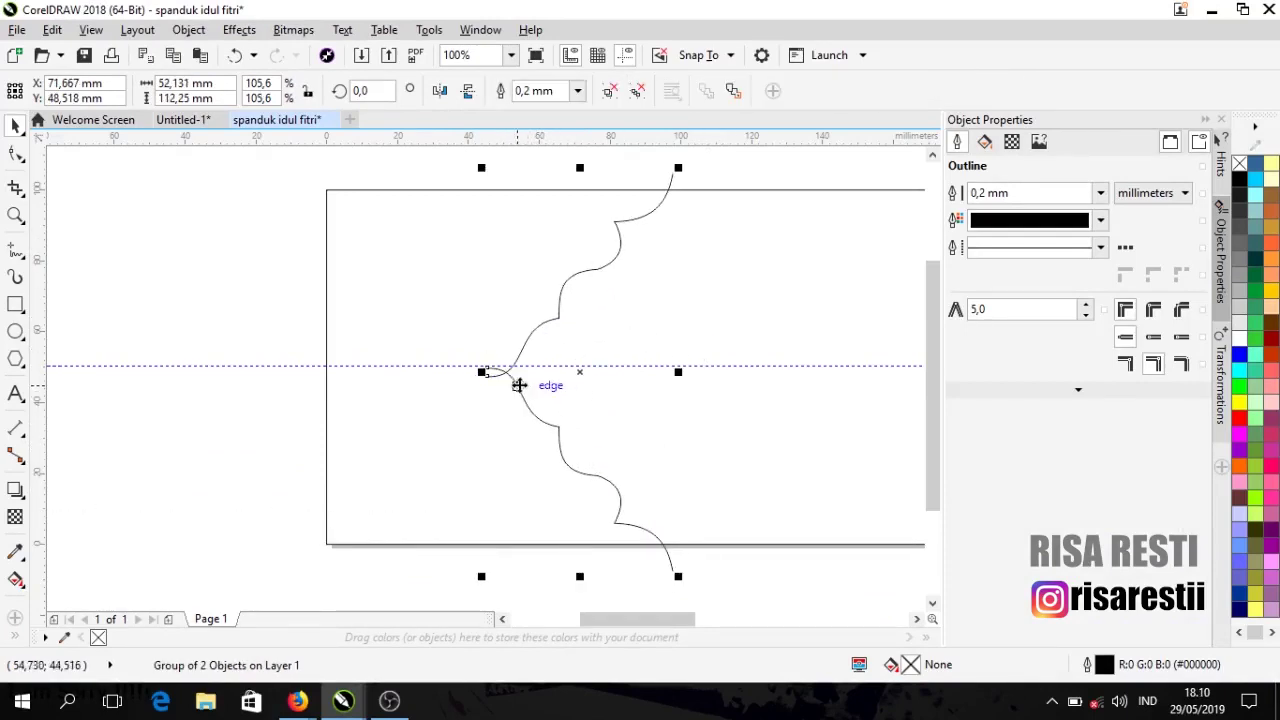
click(247, 367)
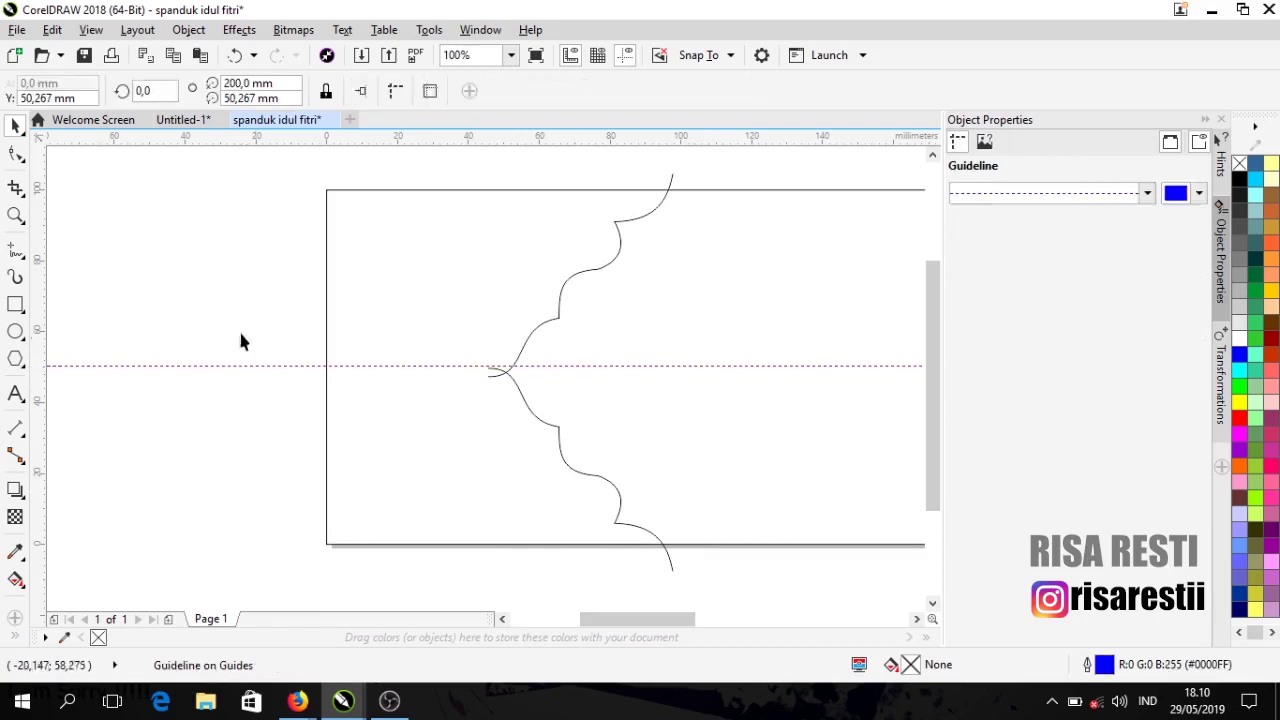
key(Delete)
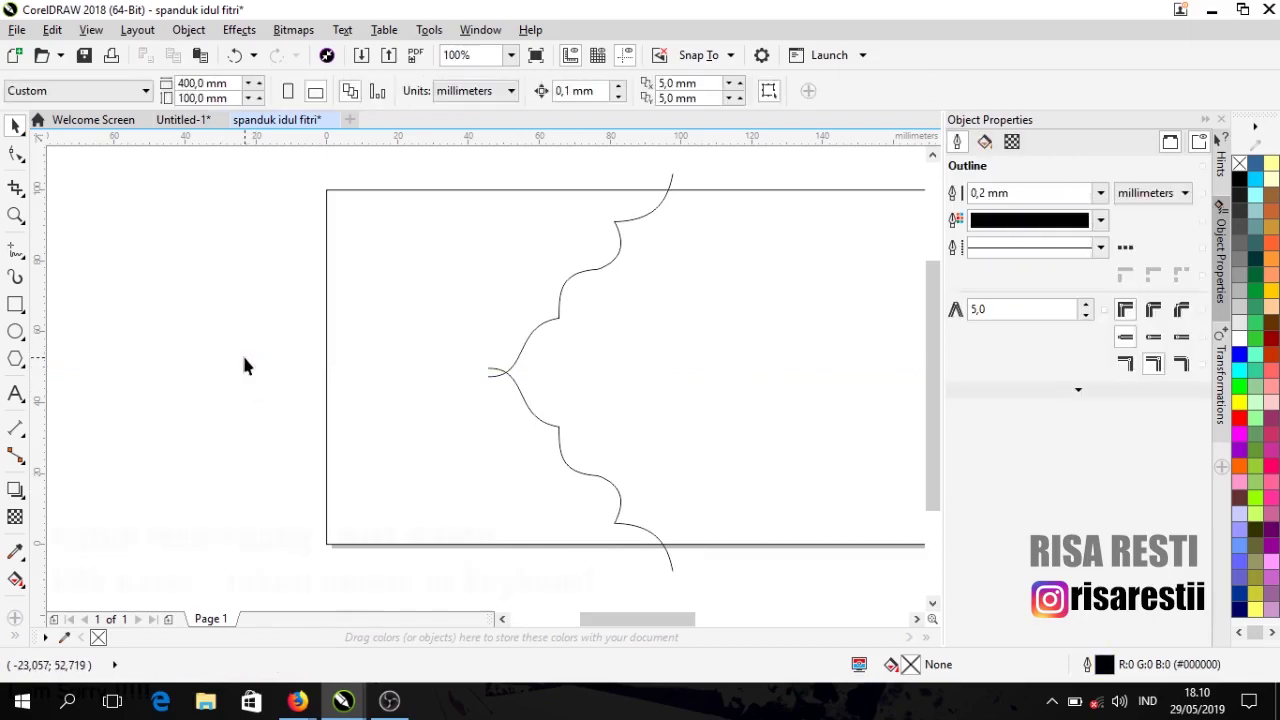
Step: Centre the outline group vertically on the rectangle and fill the enclosed area to its right with the Smart Fill tool
scroll(688, 517, down, 2)
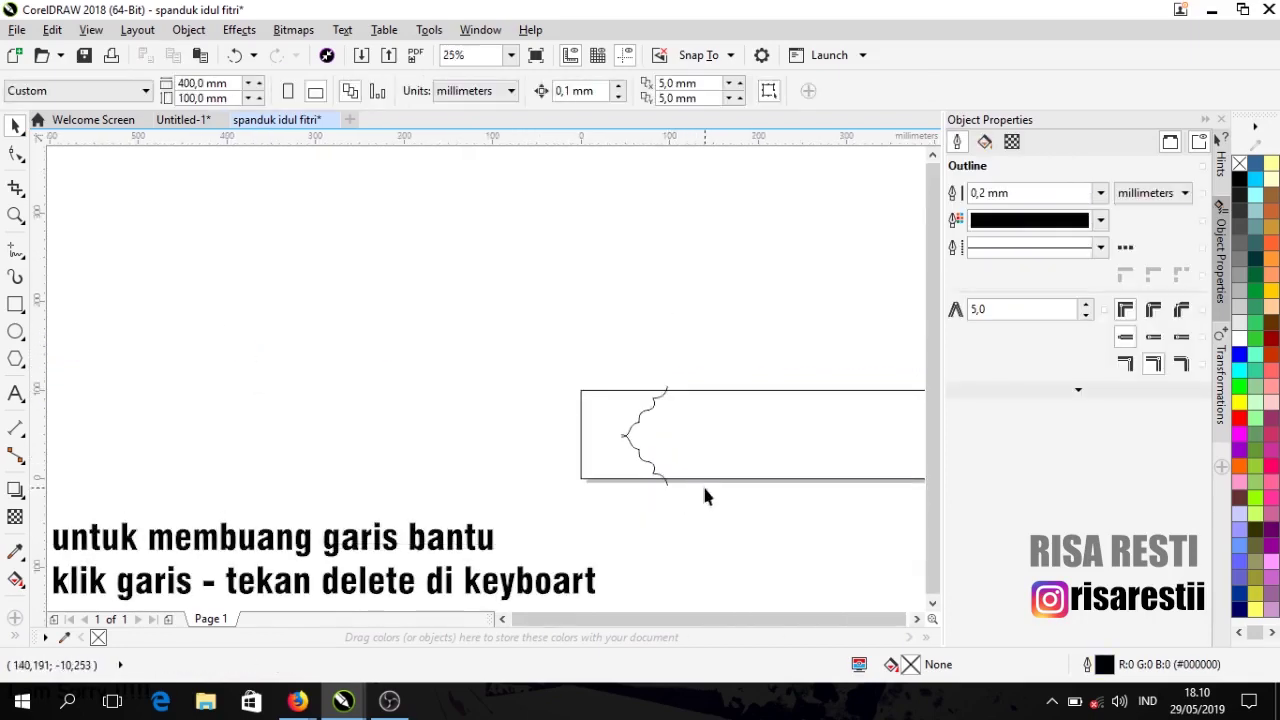
scroll(703, 494, up, 1)
key(shift+F4)
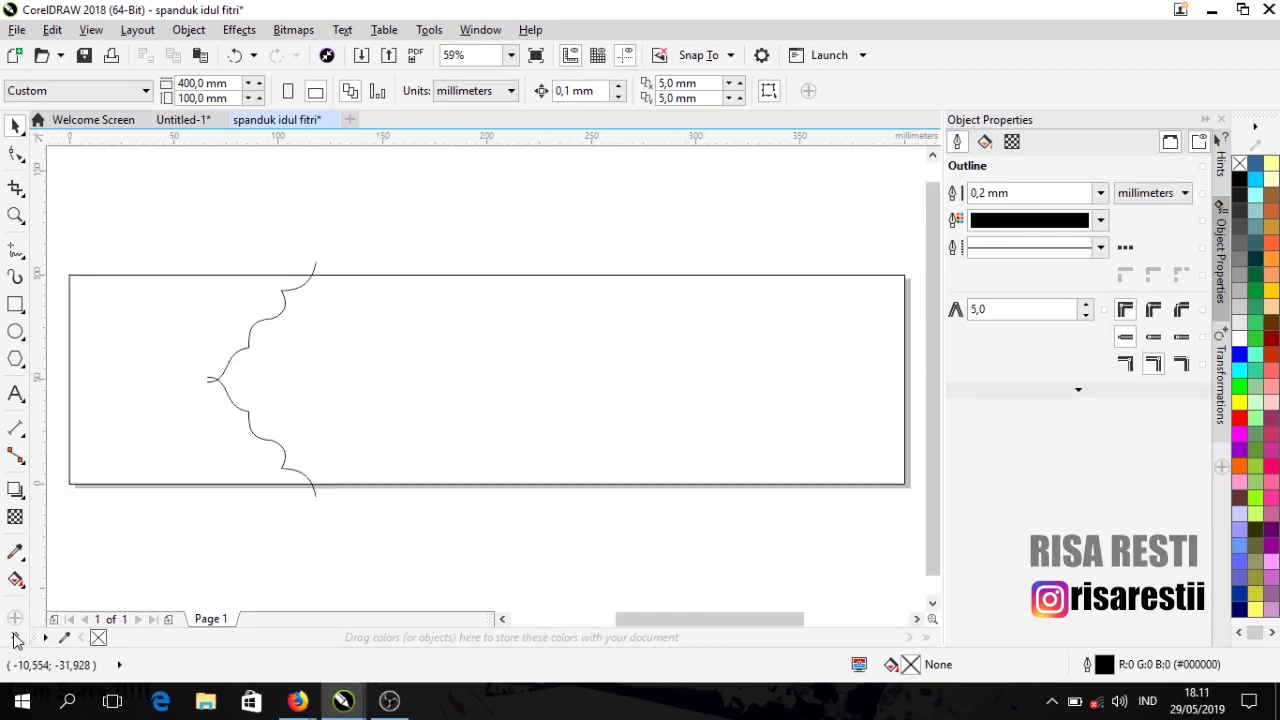
click(15, 580)
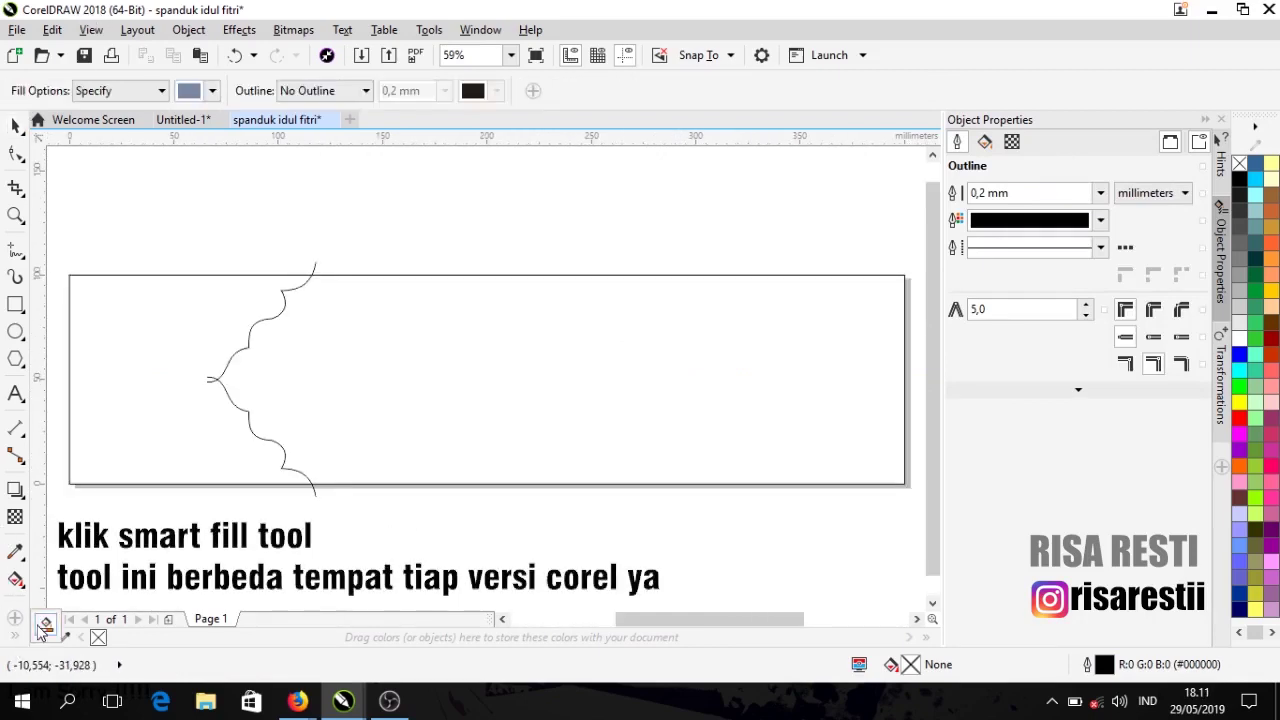
click(418, 348)
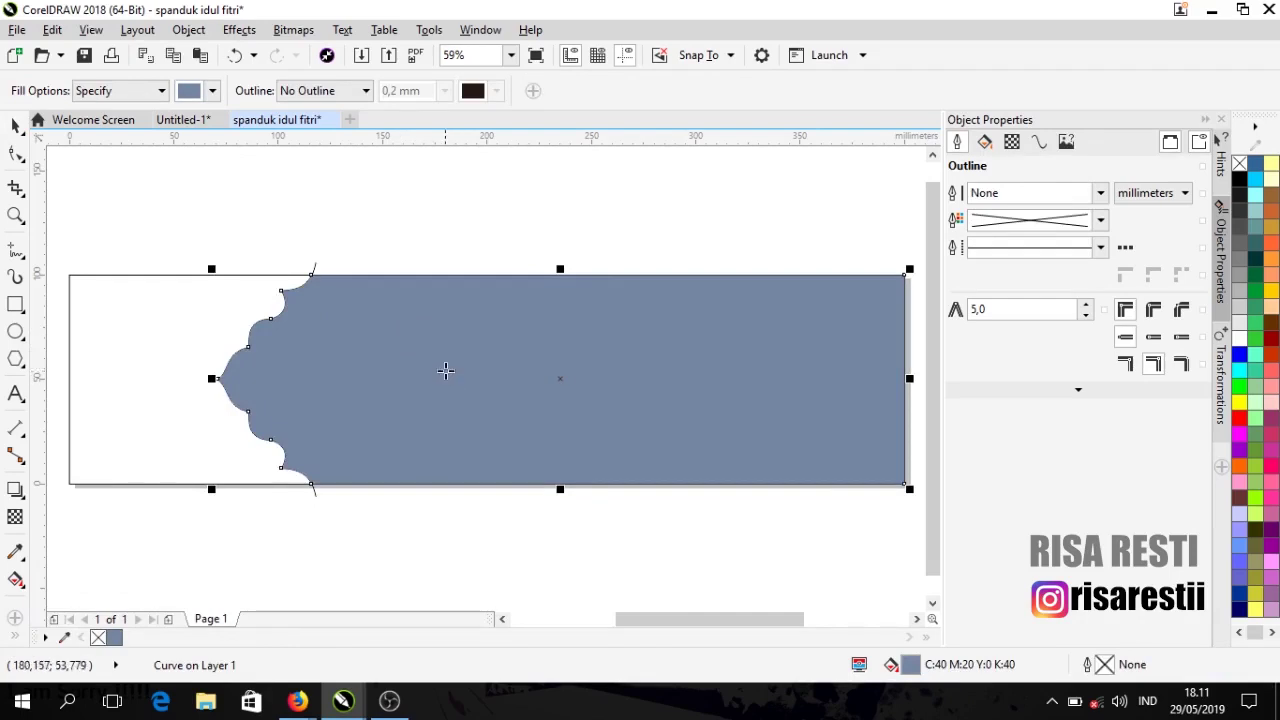
Step: Delete the grouped scalloped outline, leaving only the filled shape and the rectangle
click(15, 127)
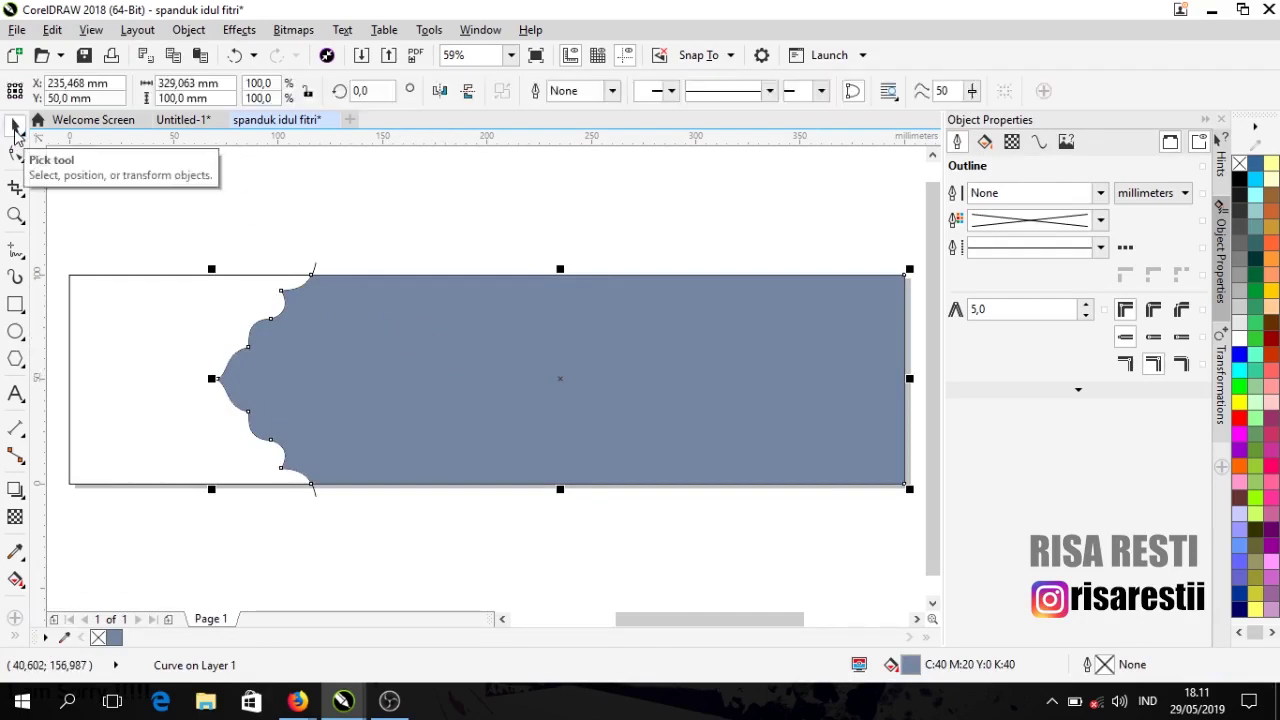
click(282, 186)
scroll(311, 265, up, 2)
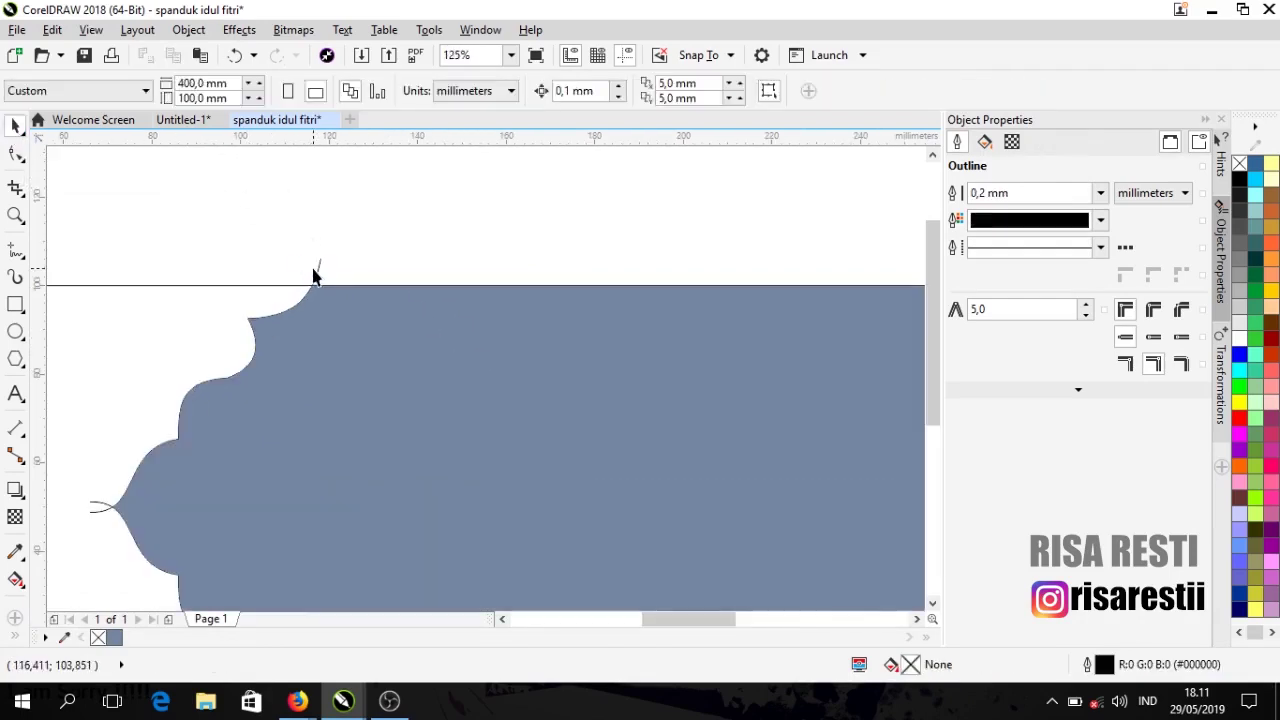
click(319, 268)
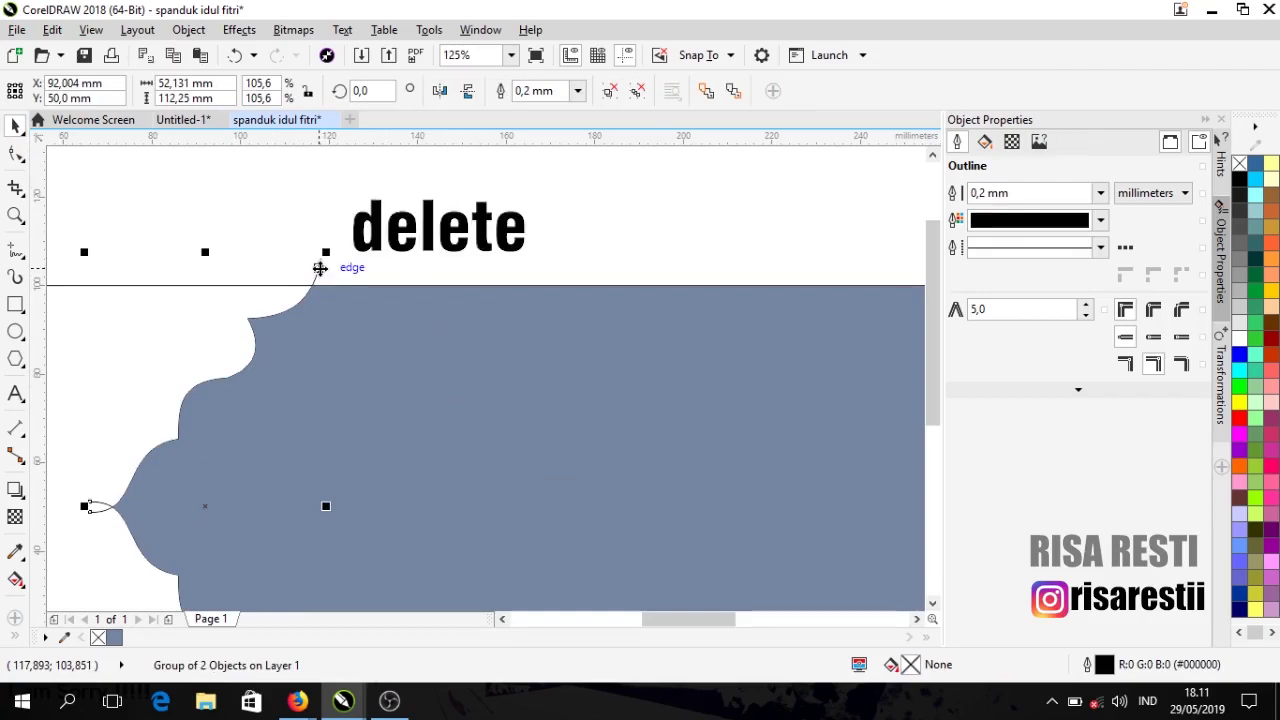
key(Delete)
scroll(551, 280, down, 2)
Step: Paste a copy of the filled scalloped shape in place and narrow it from its scalloped side to about 323 mm wide
click(551, 280)
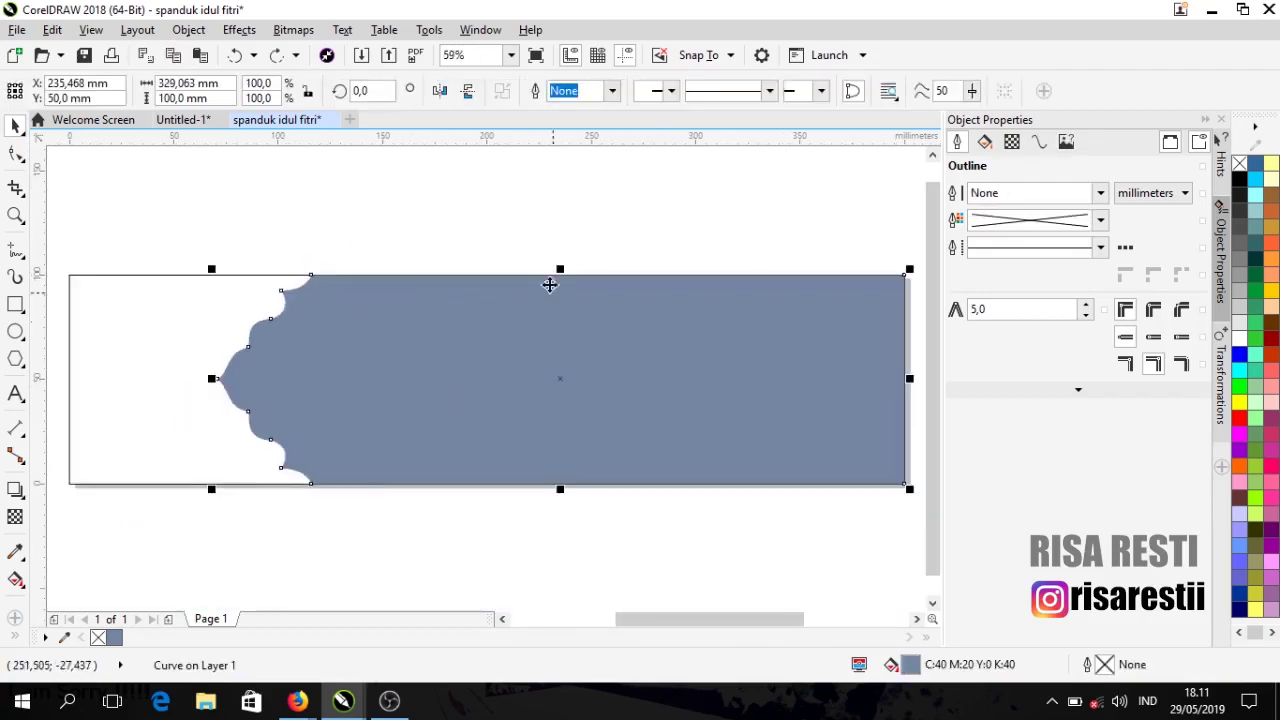
click(537, 238)
click(529, 366)
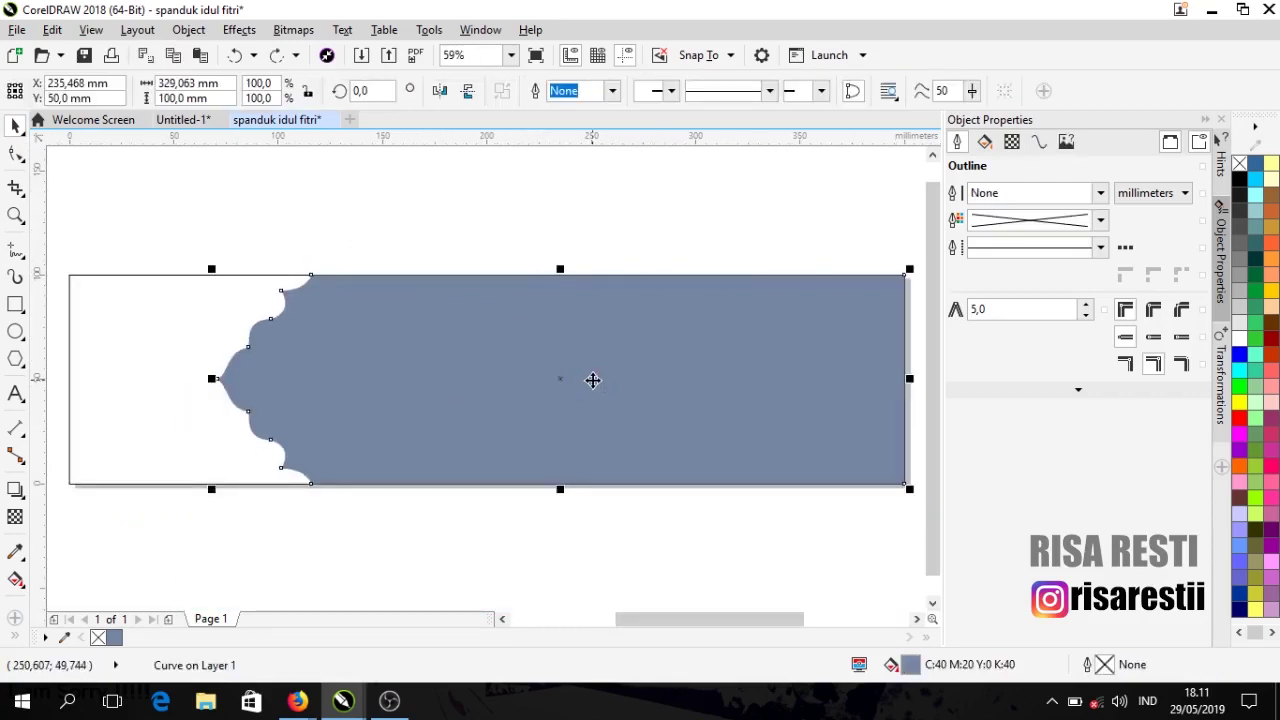
key(ctrl+c)
key(ctrl+v)
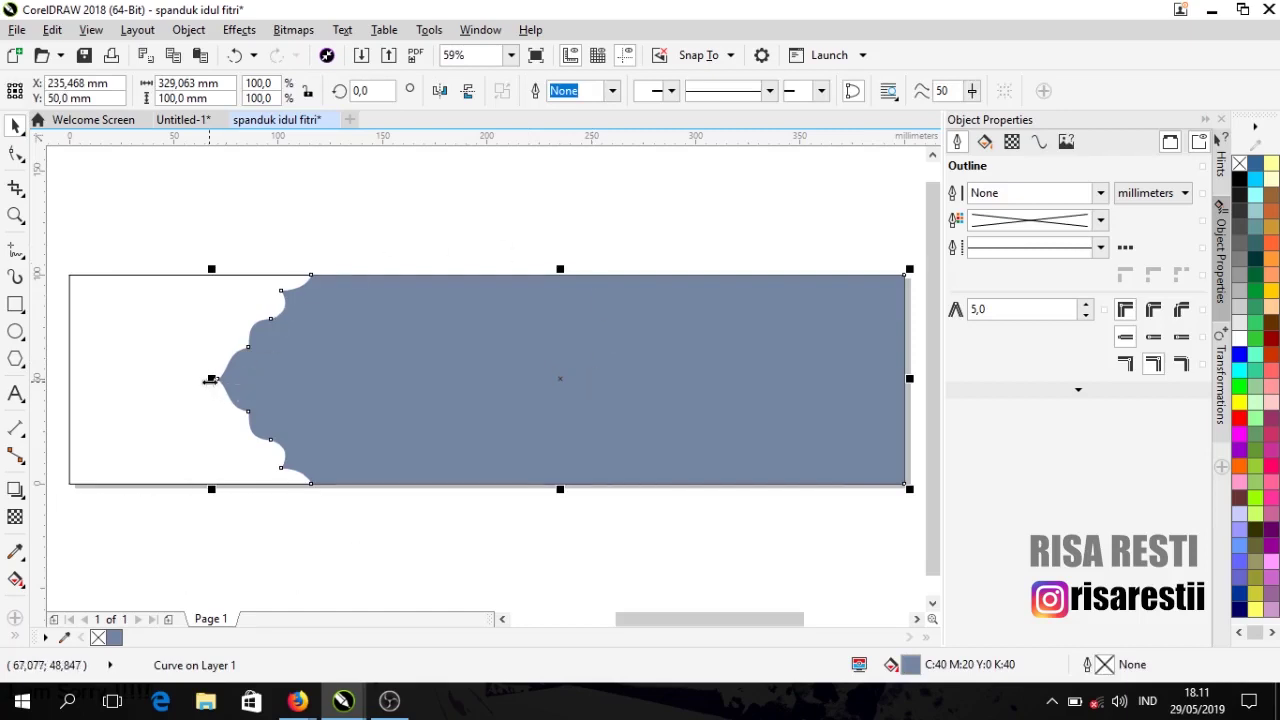
drag(211, 379, 223, 379)
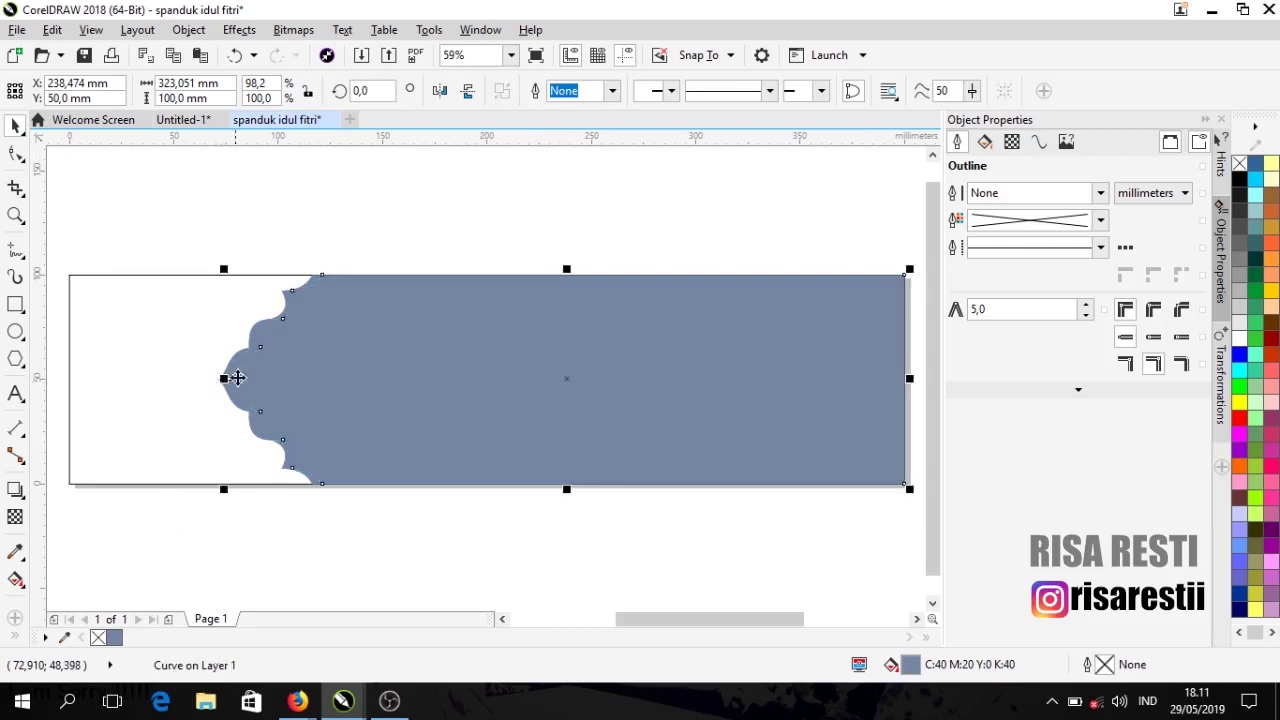
Step: Fill the narrowed copy with dark green (#006633) and move it below the banner
click(596, 200)
click(591, 353)
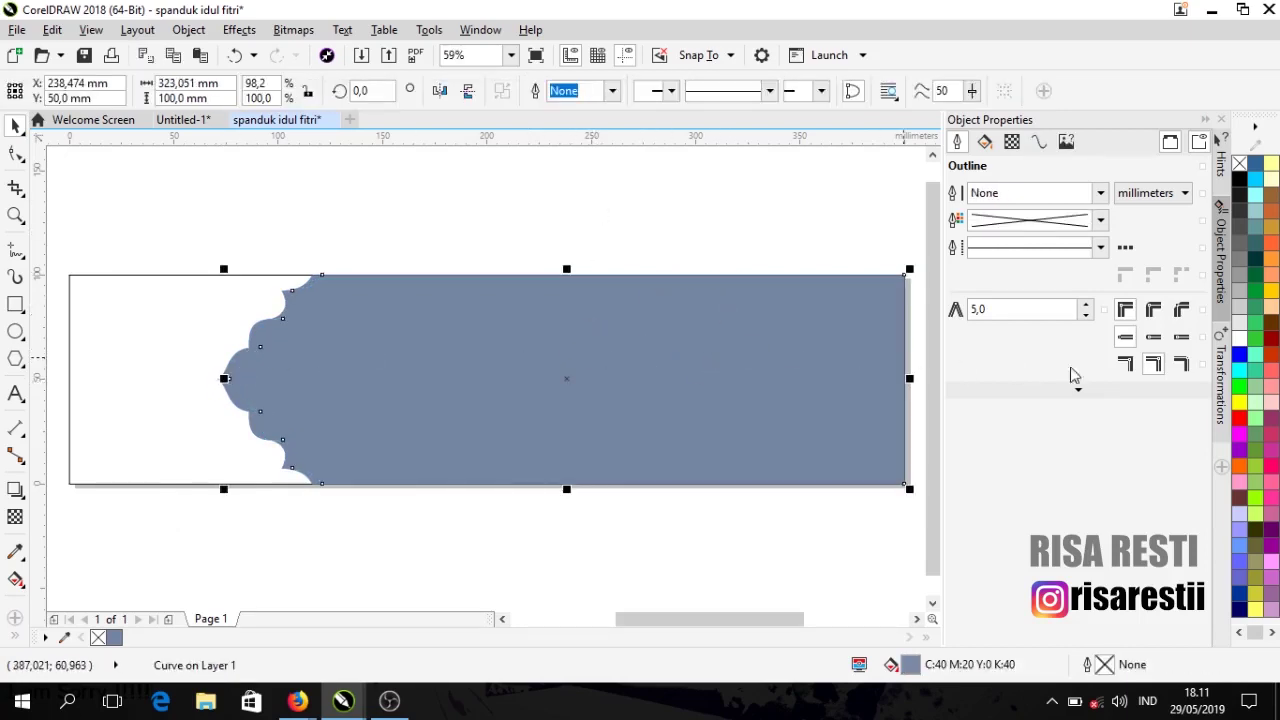
click(1253, 272)
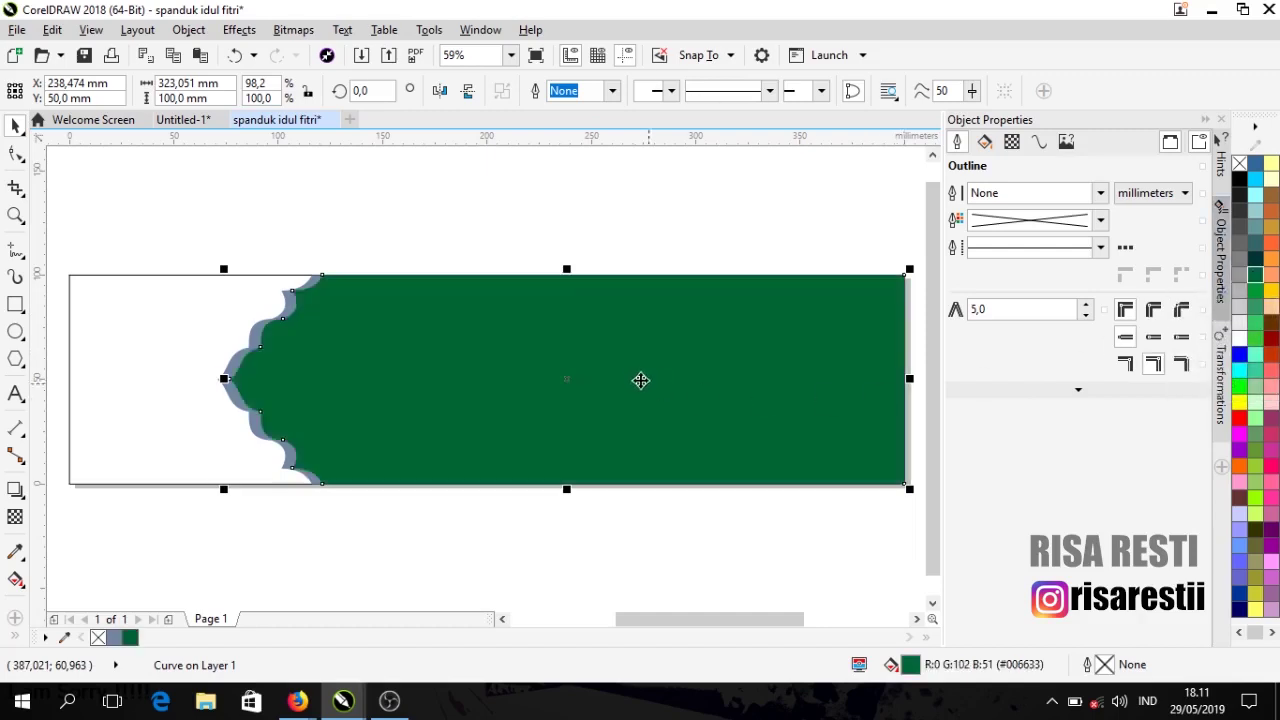
click(640, 218)
drag(623, 334, 609, 555)
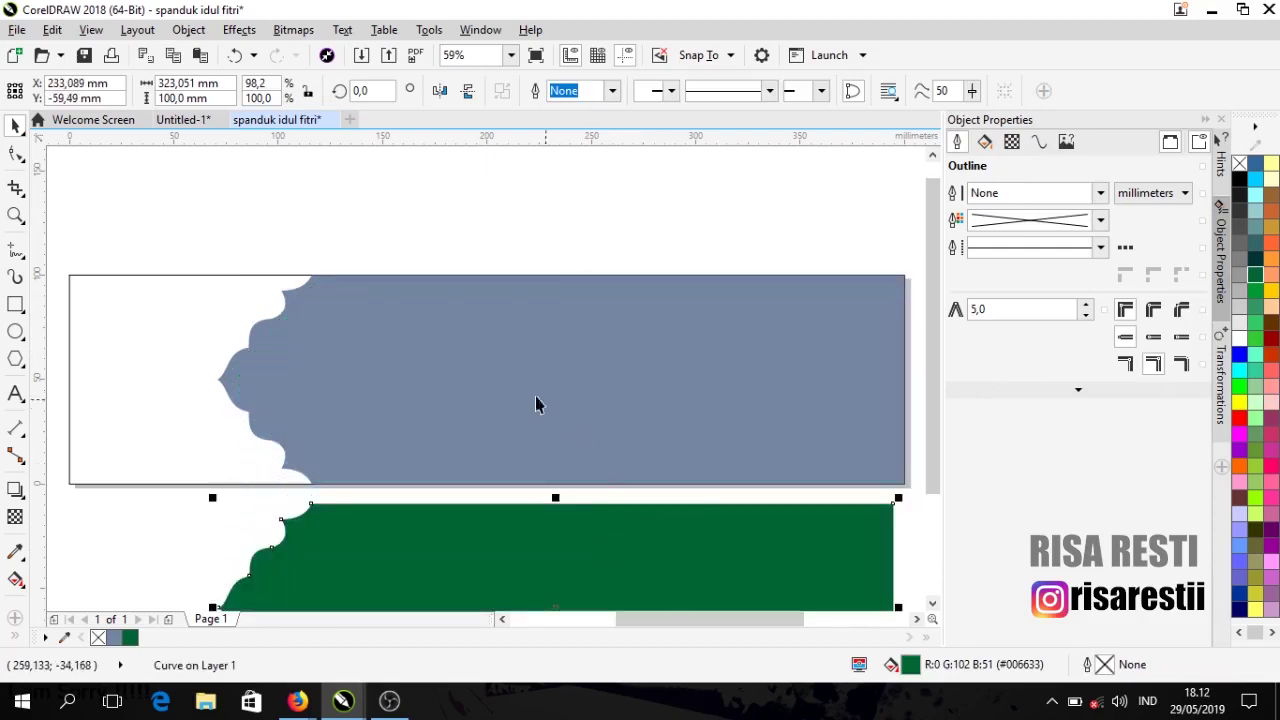
Step: Apply a linear fountain fill to the blue-grey scalloped shape, running vertically from its upper edge to its lower edge
click(520, 391)
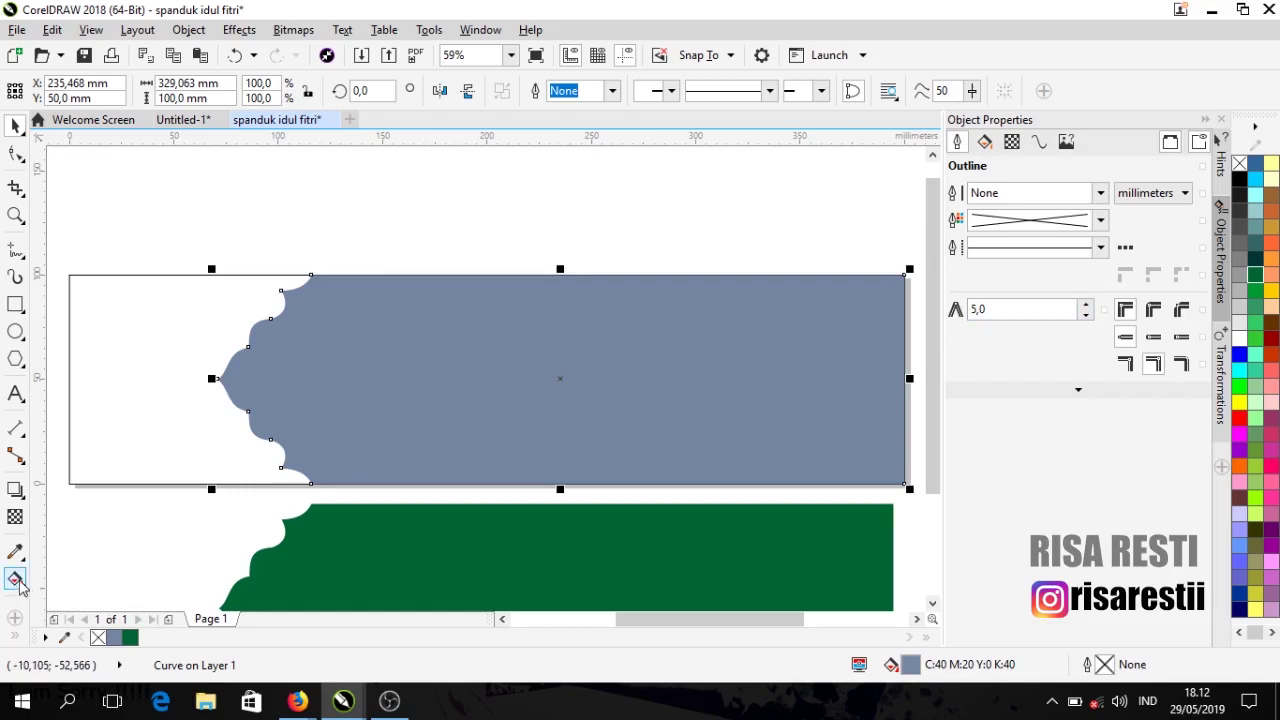
click(16, 580)
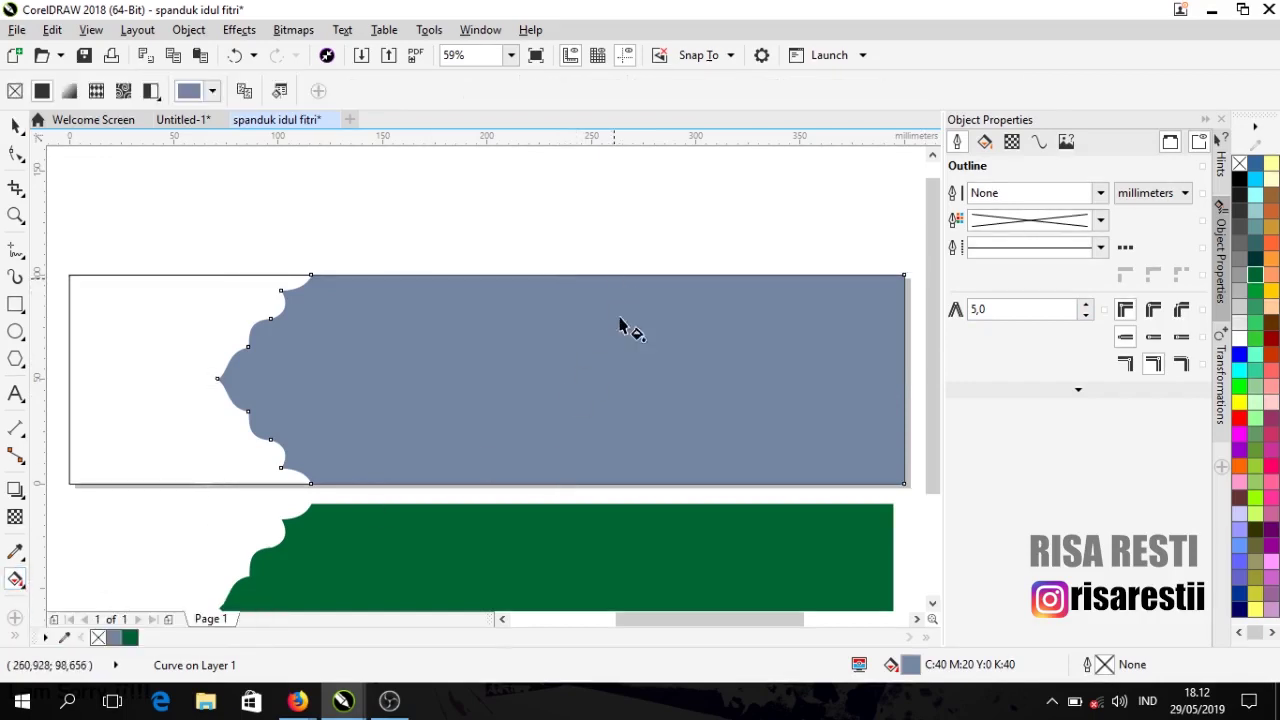
drag(613, 275, 615, 487)
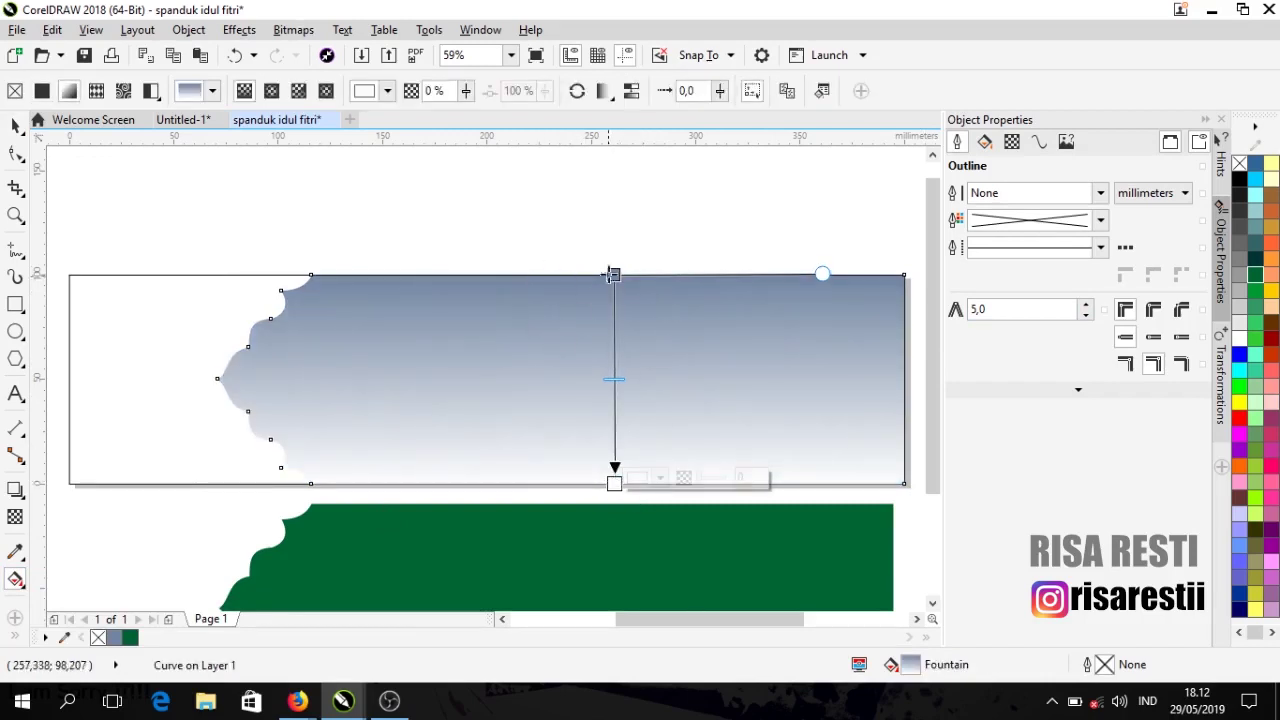
Step: Set the gradient's upper colour node to orange, C0 M66 Y99 K0
click(613, 274)
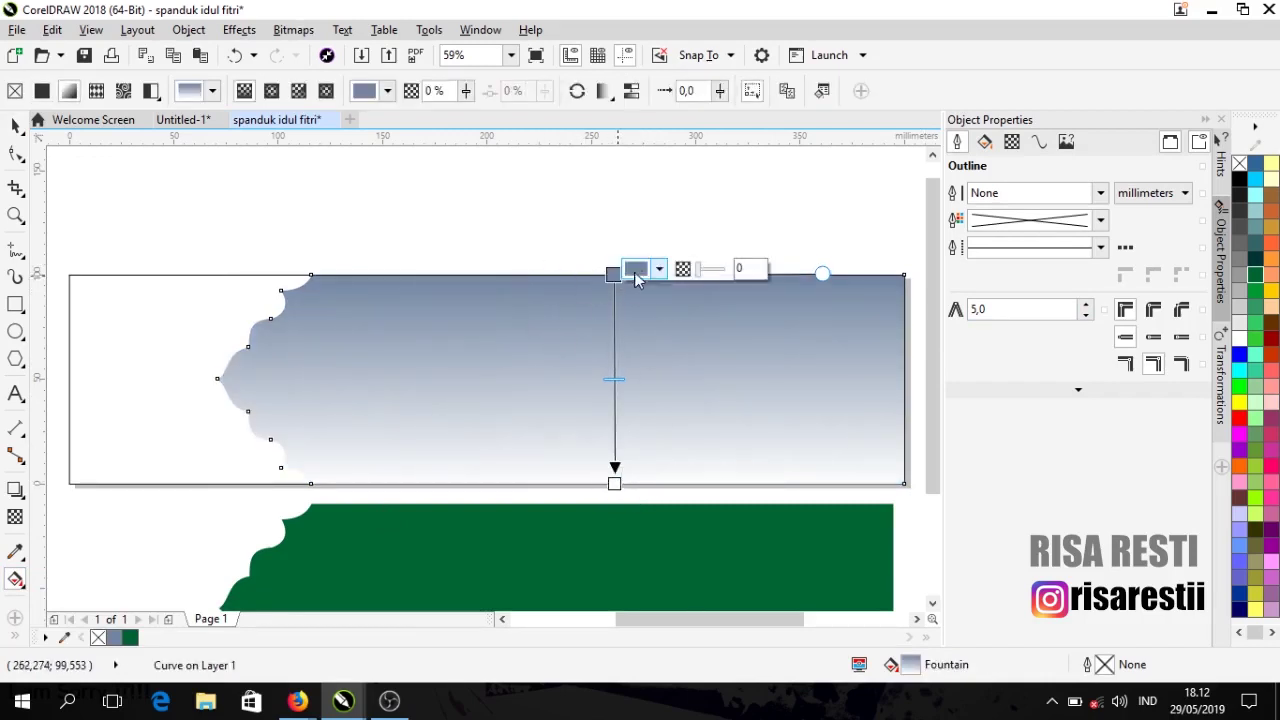
click(660, 269)
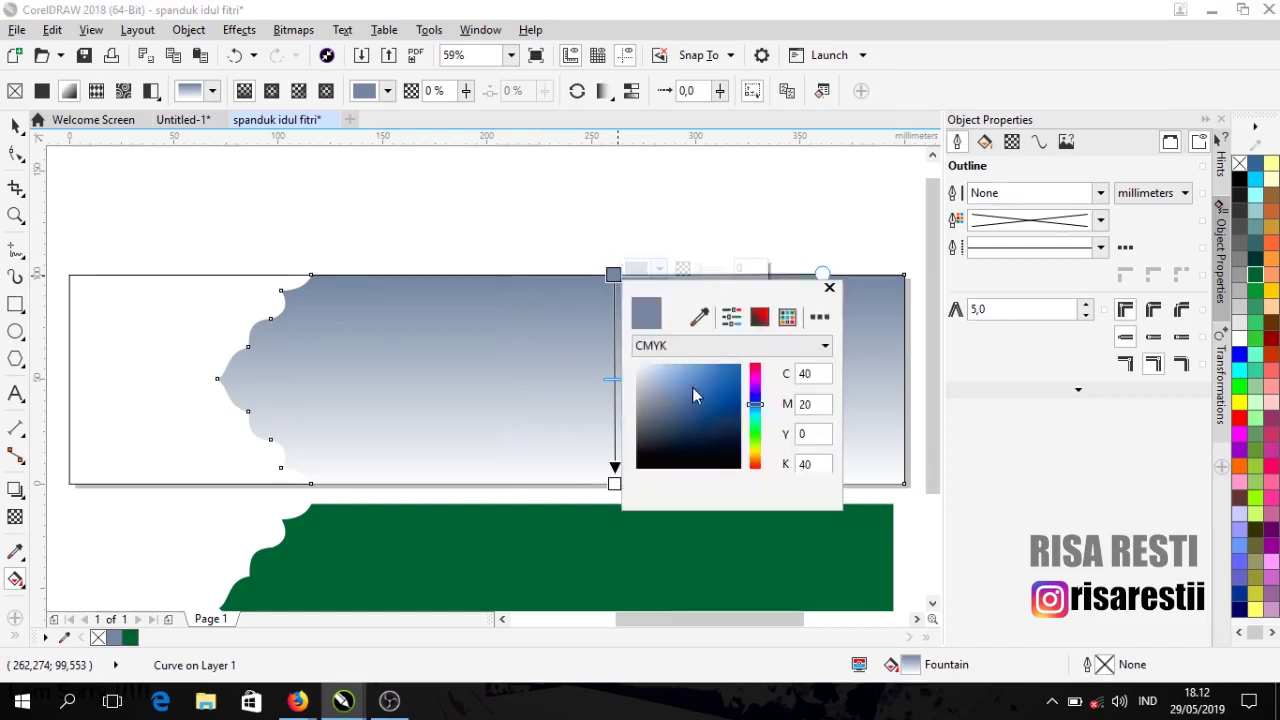
click(757, 467)
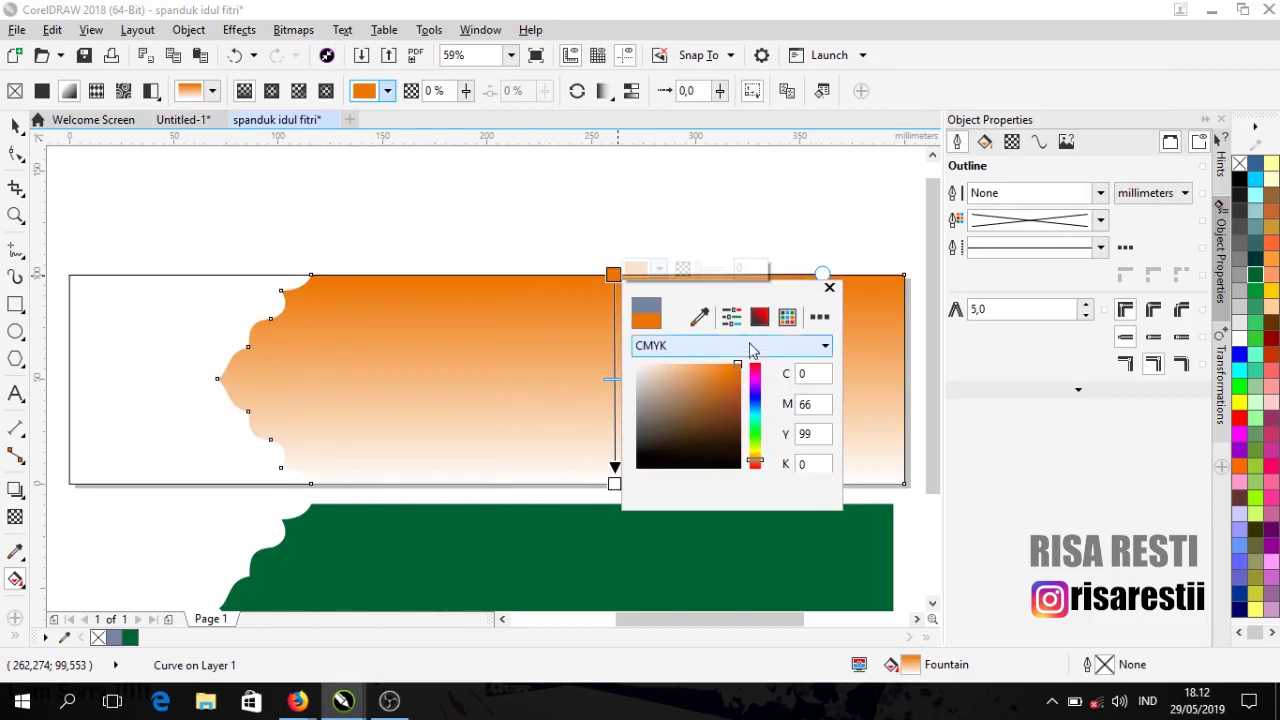
click(829, 287)
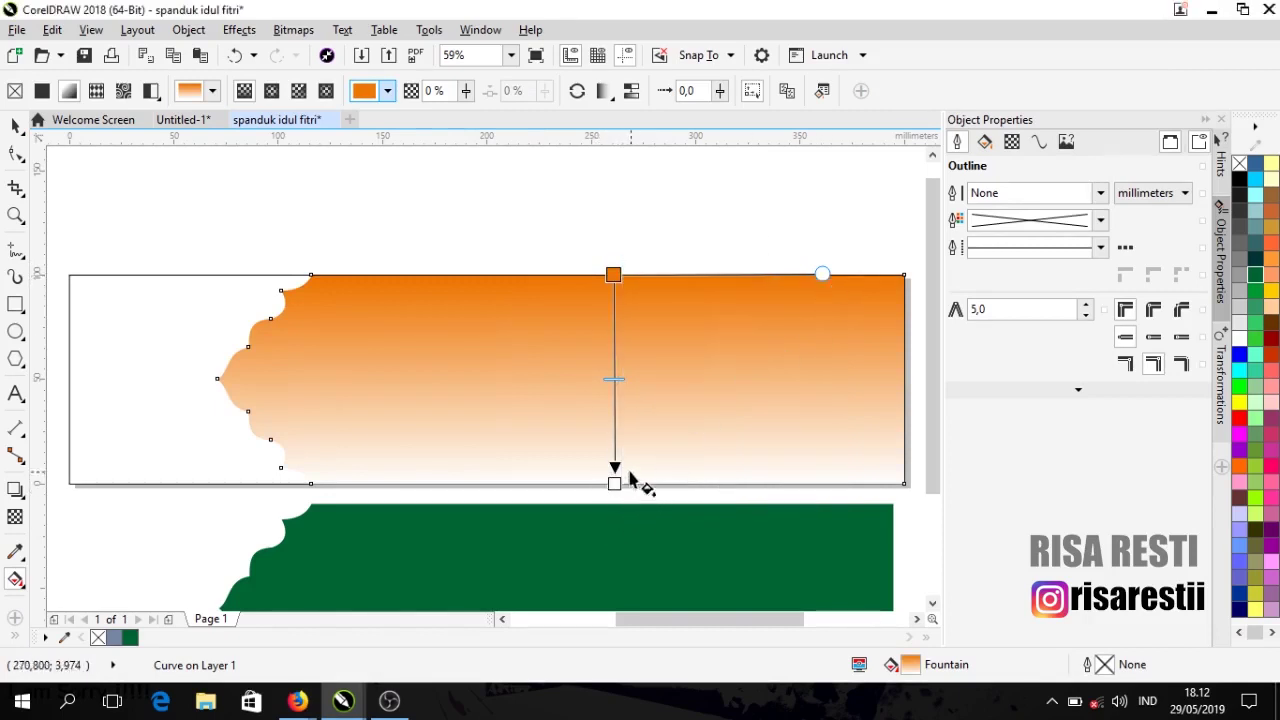
Step: Set the gradient's lower colour node to bright orange, #FA6A03
click(615, 483)
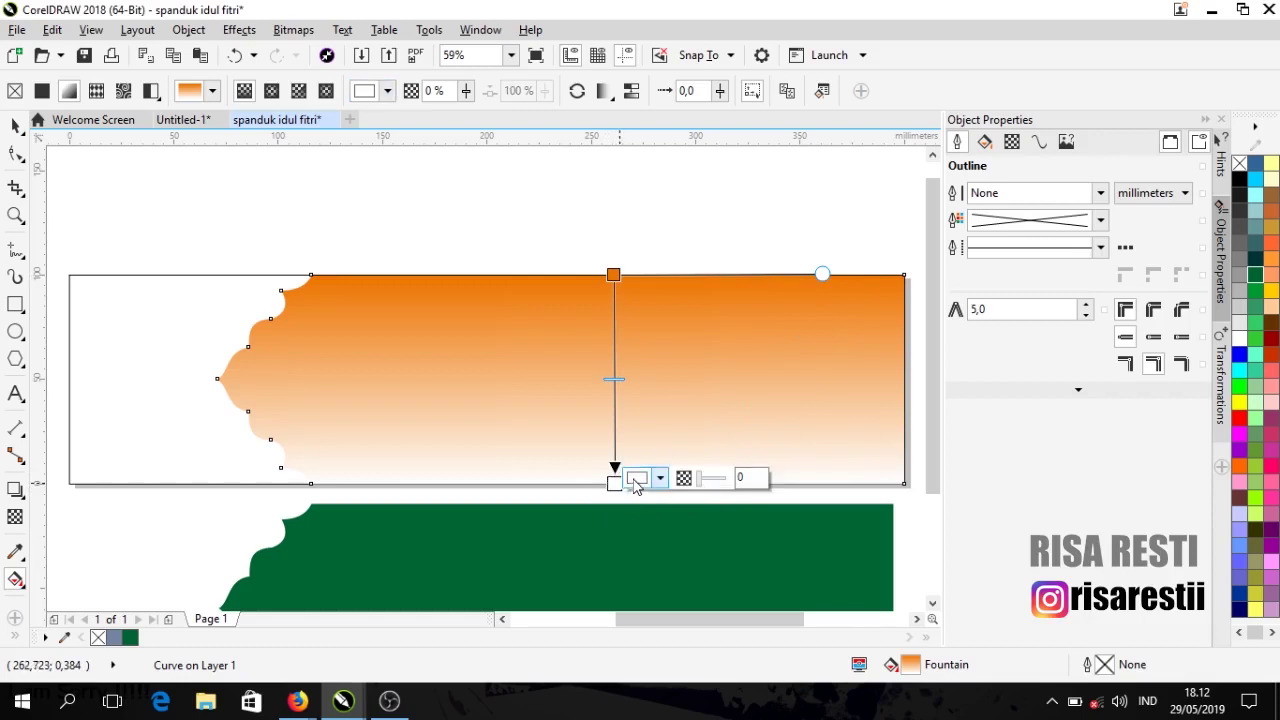
click(660, 478)
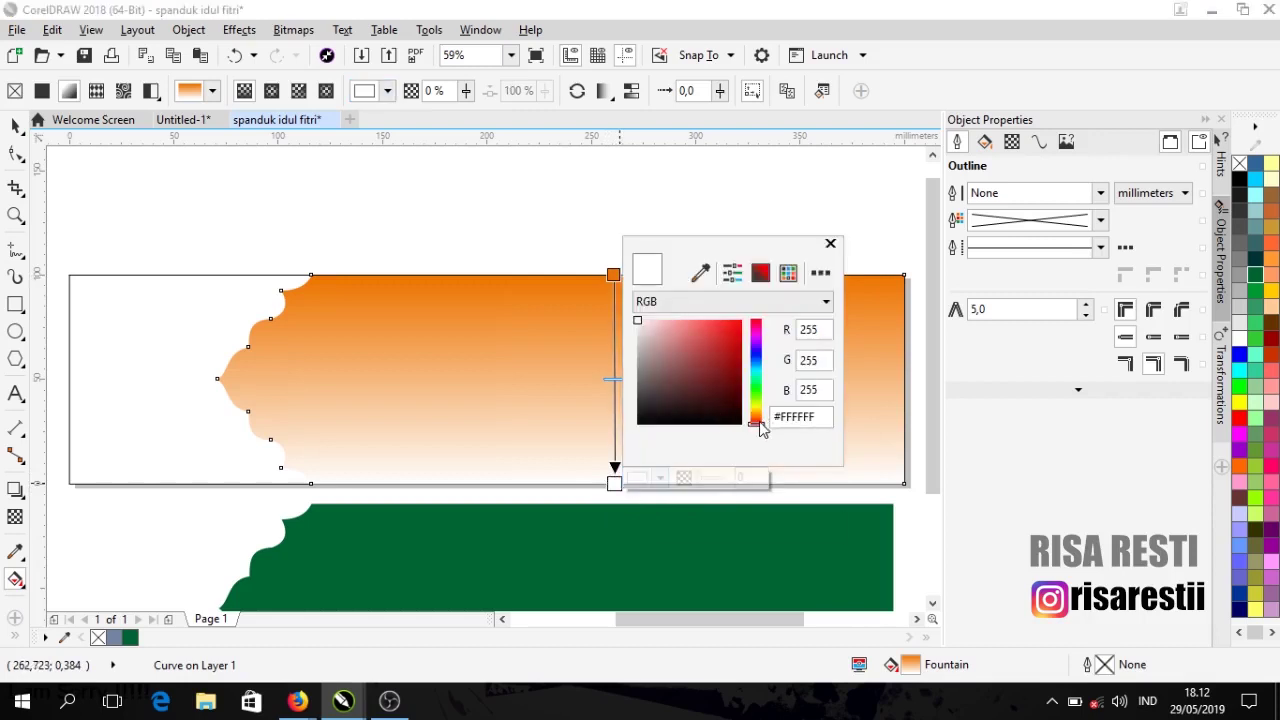
drag(760, 427, 757, 417)
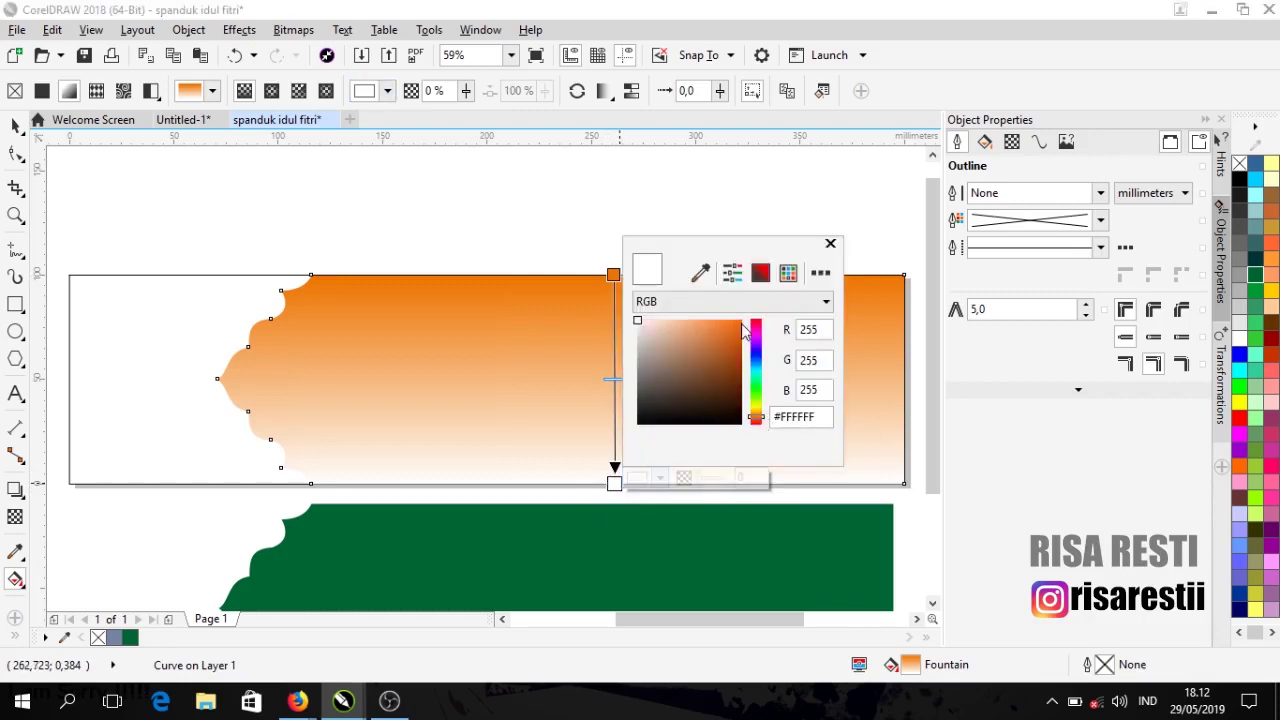
click(740, 323)
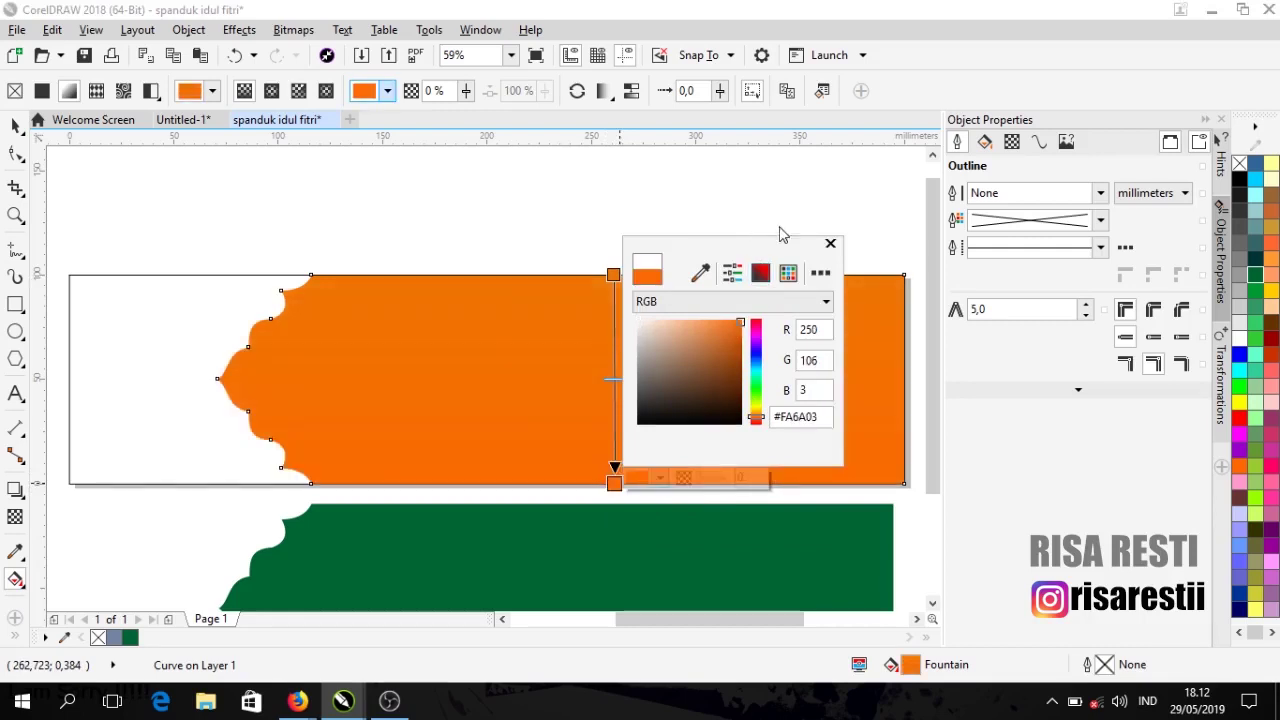
click(830, 245)
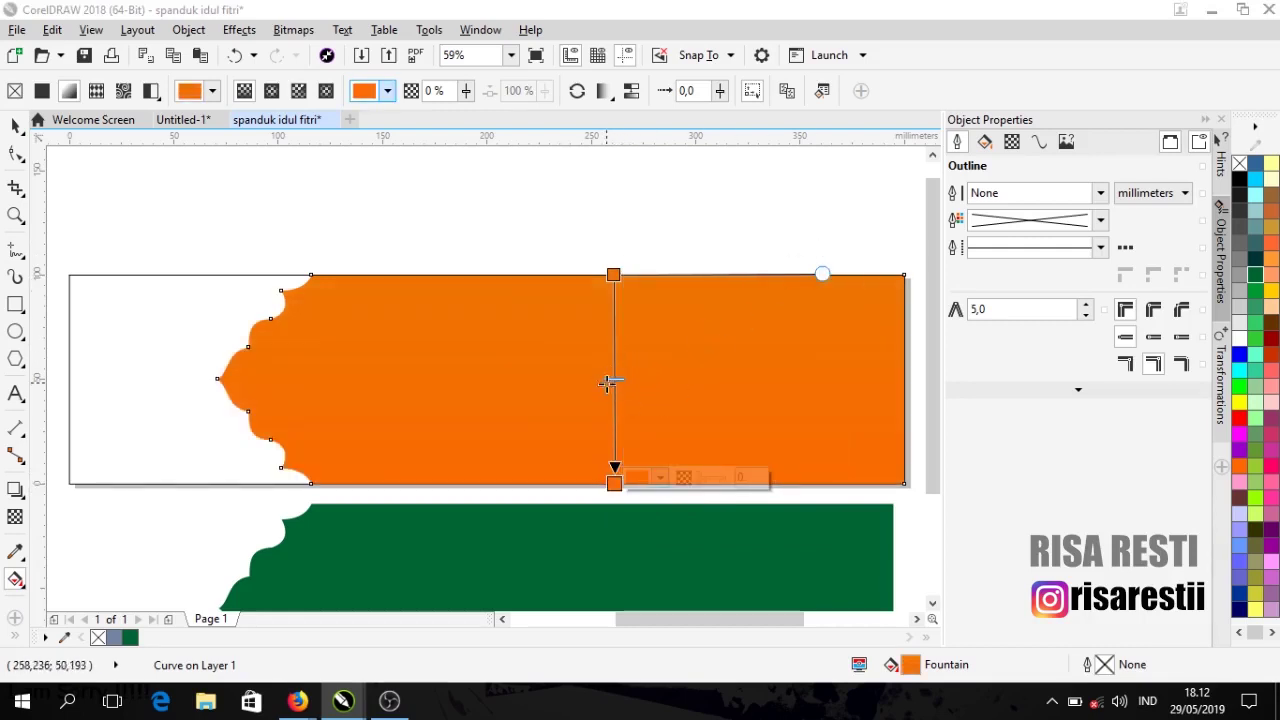
Step: Add a yellow colour node, C4 M0 Y91 K0, near the middle of the orange shape's vertical gradient
double_click(613, 391)
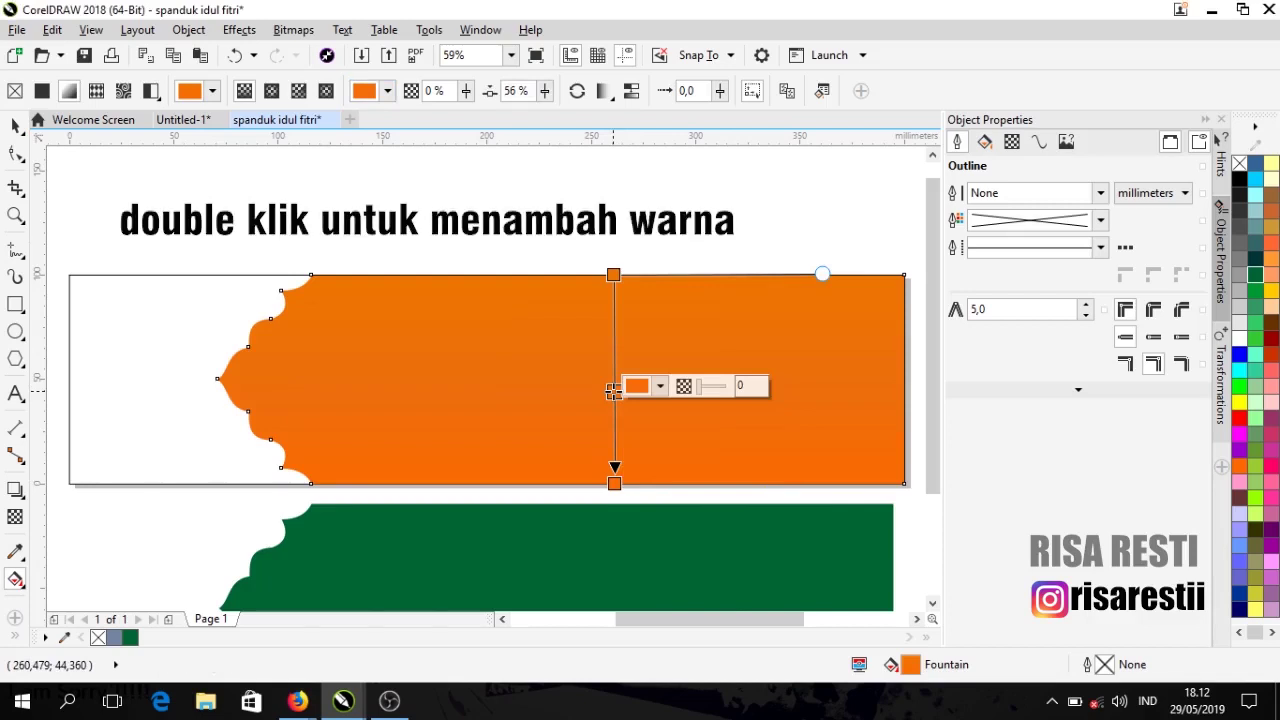
click(640, 388)
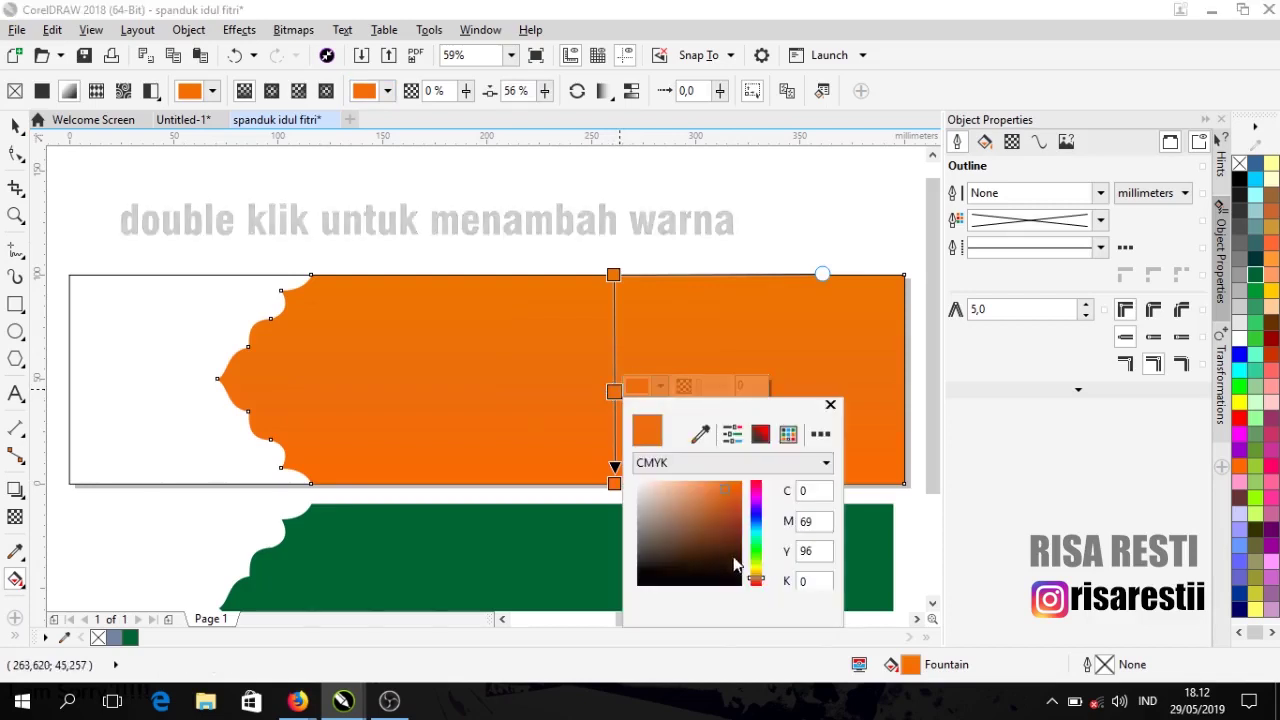
drag(756, 577, 760, 567)
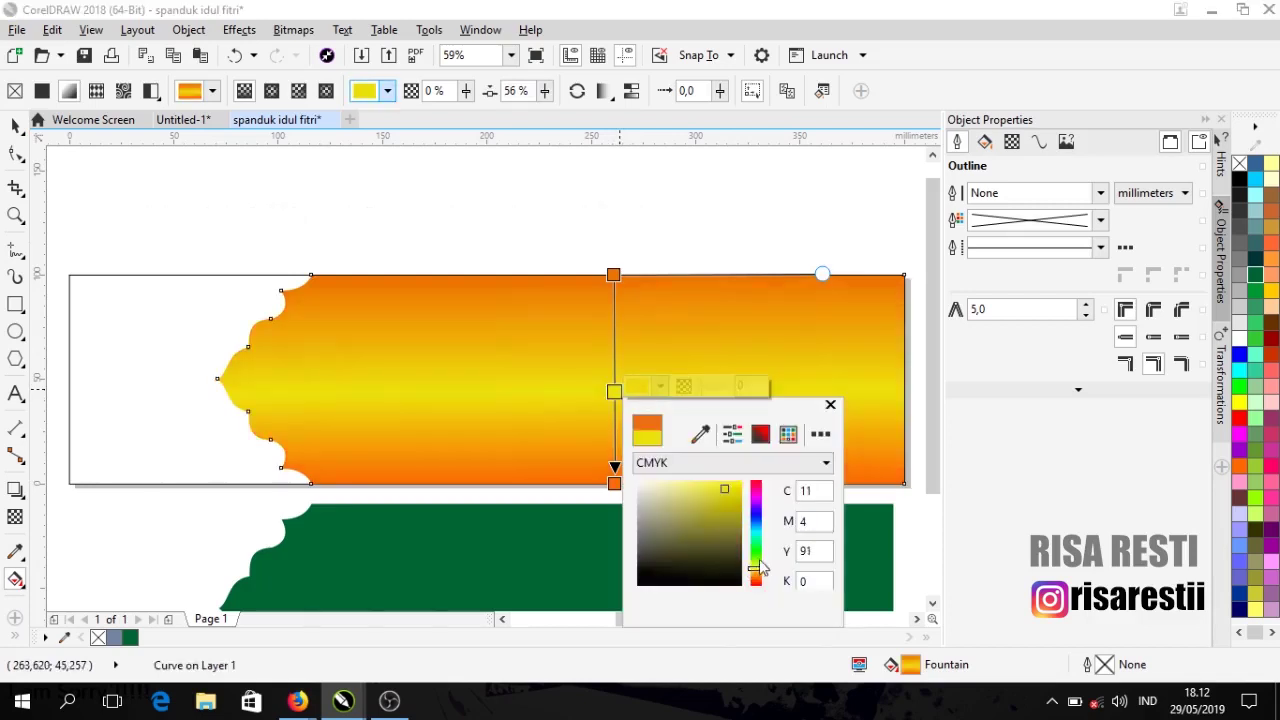
click(742, 484)
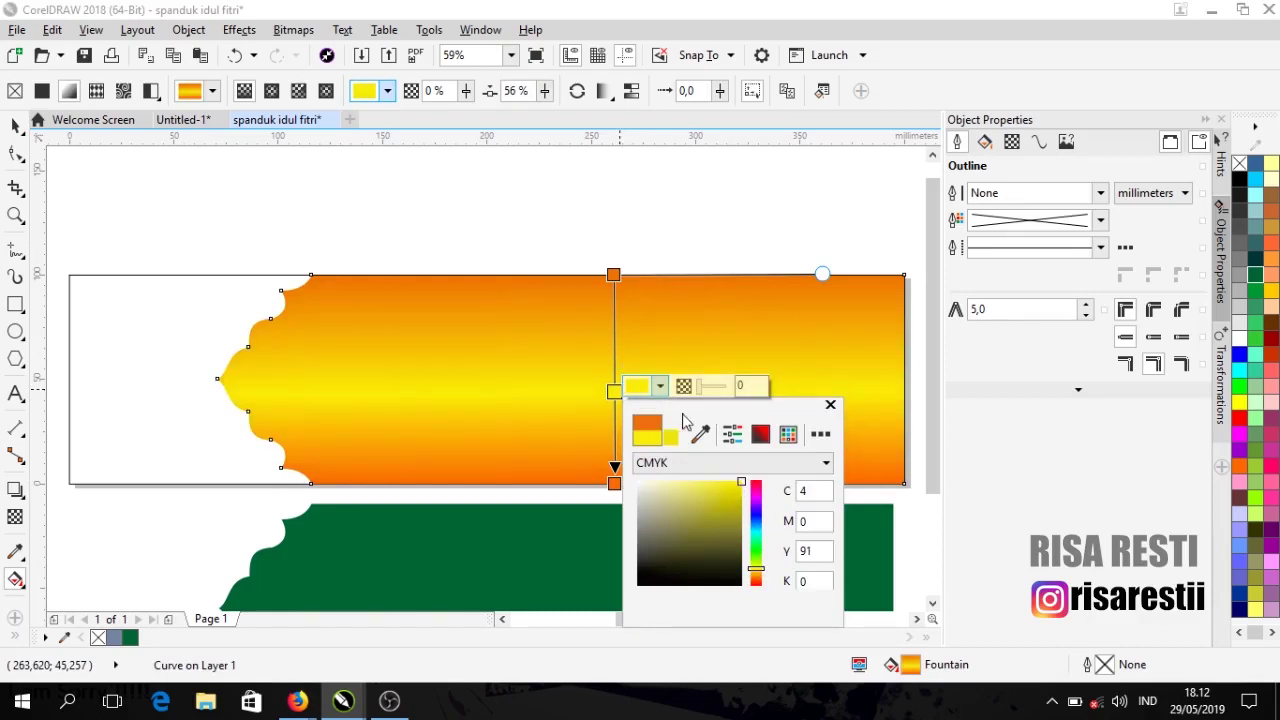
click(830, 404)
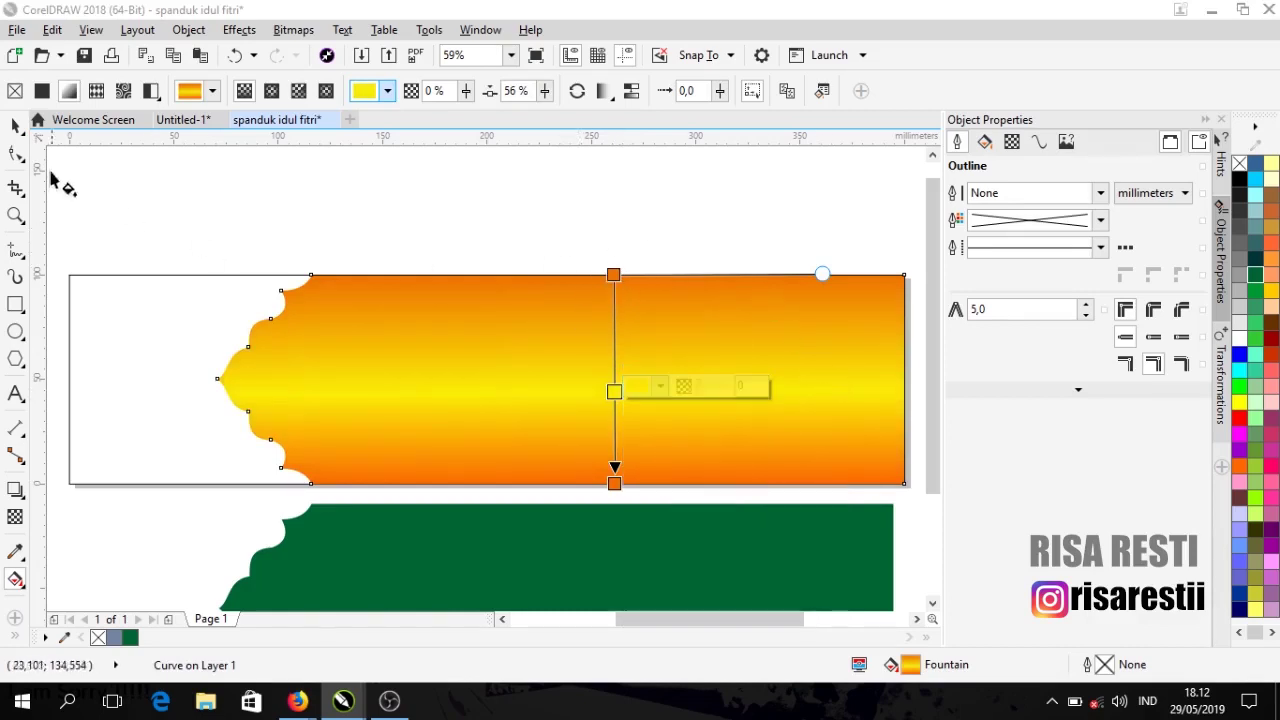
click(15, 126)
click(441, 194)
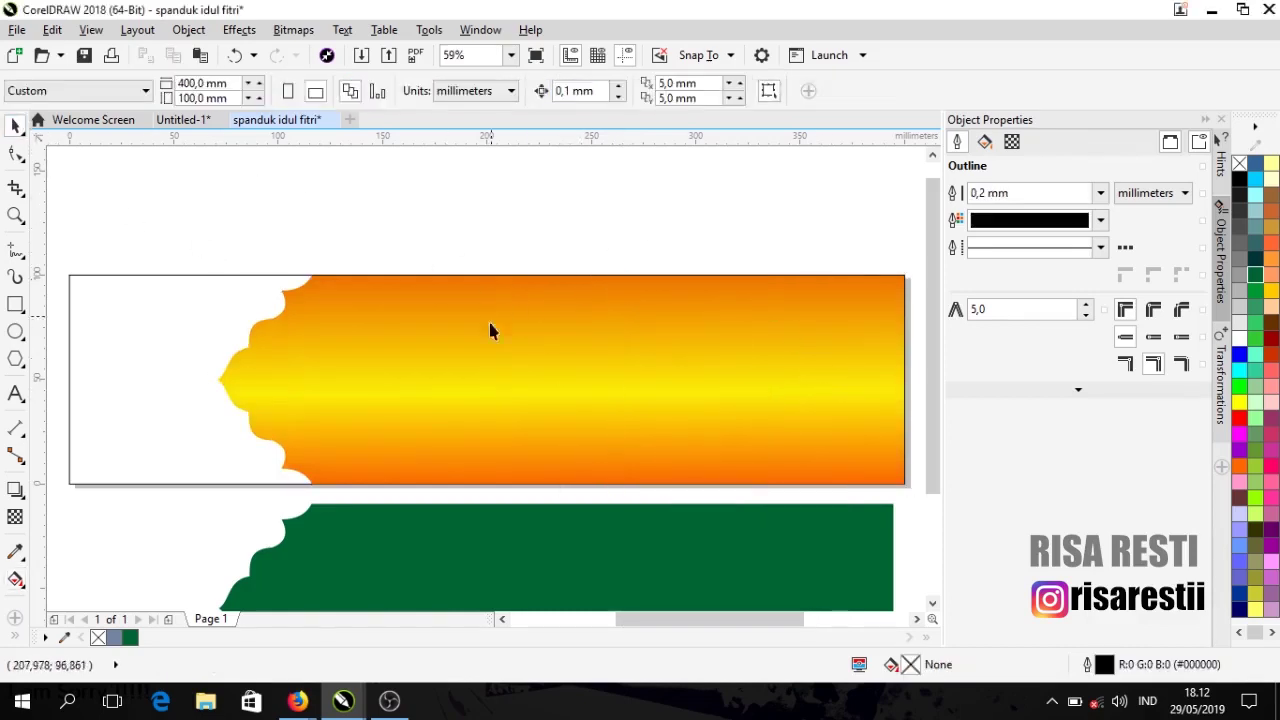
Step: Align the green scalloped shape with the orange gradient shape, centring it vertically and matching their right edges
click(559, 561)
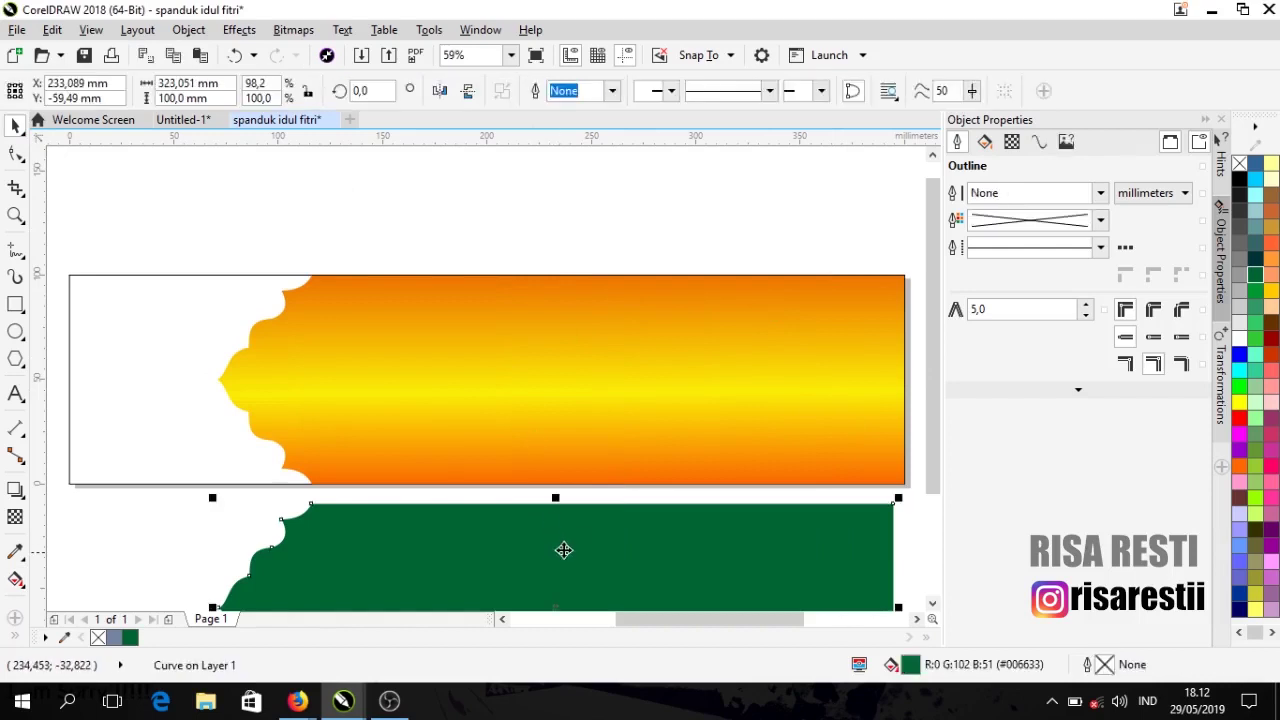
shift+click(666, 361)
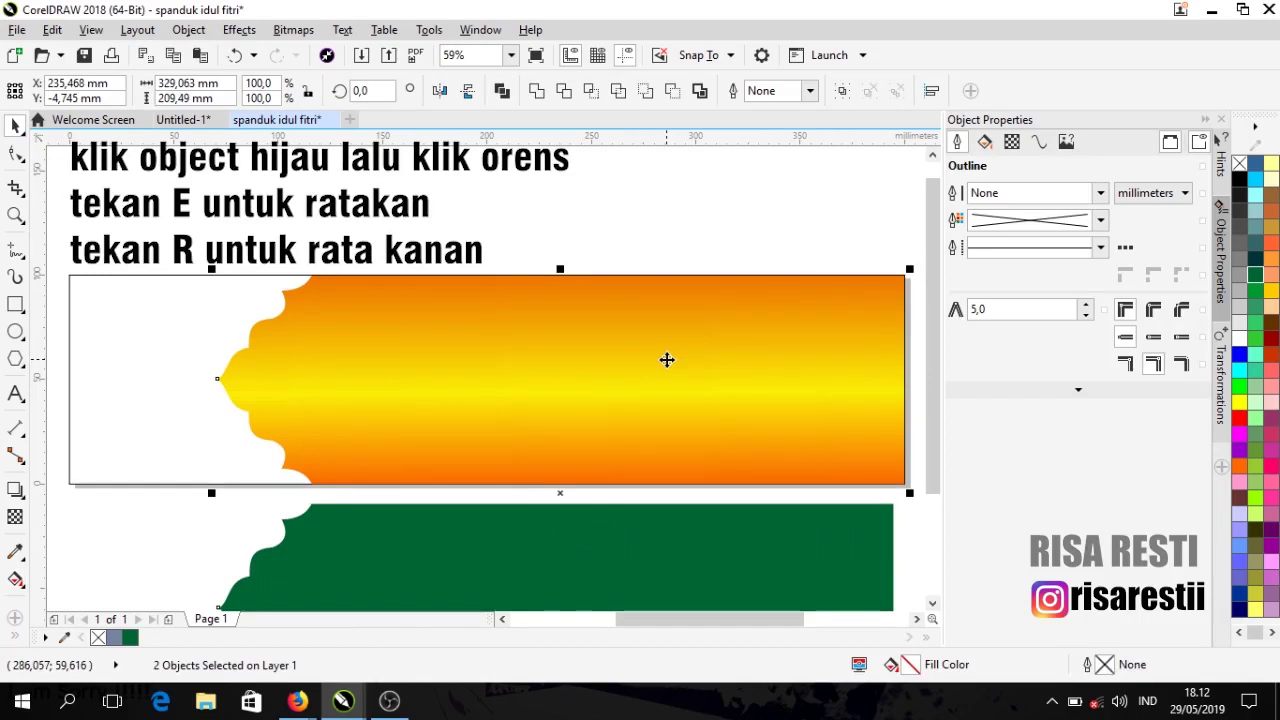
key(e)
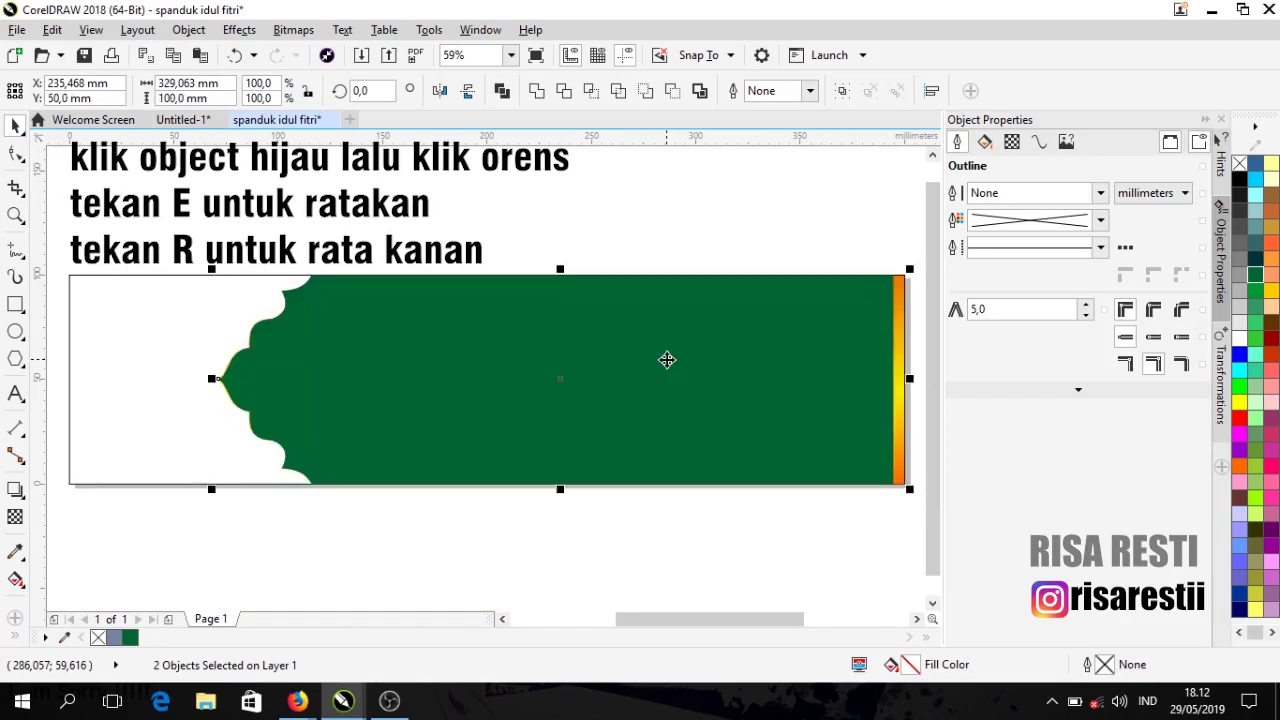
key(r)
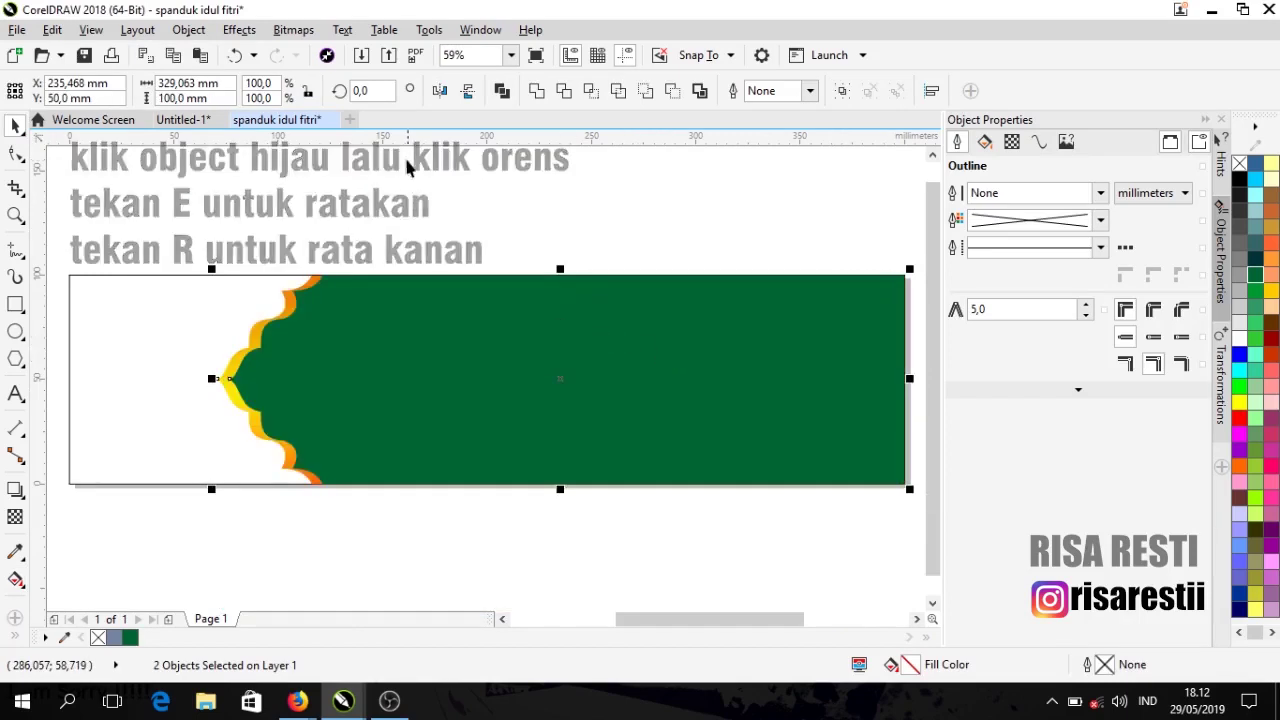
click(418, 188)
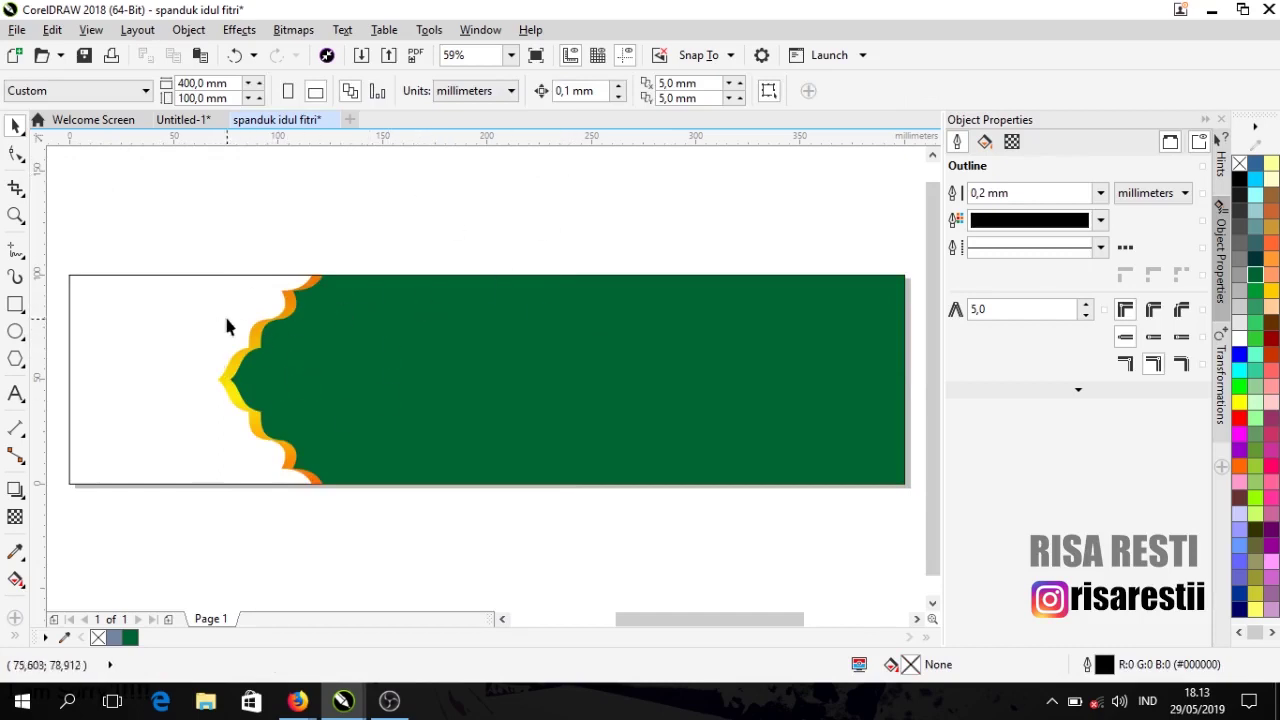
Step: Apply a Small Glow drop shadow to the orange gradient shape with a feathering of 3
scroll(226, 321, up, 2)
click(305, 340)
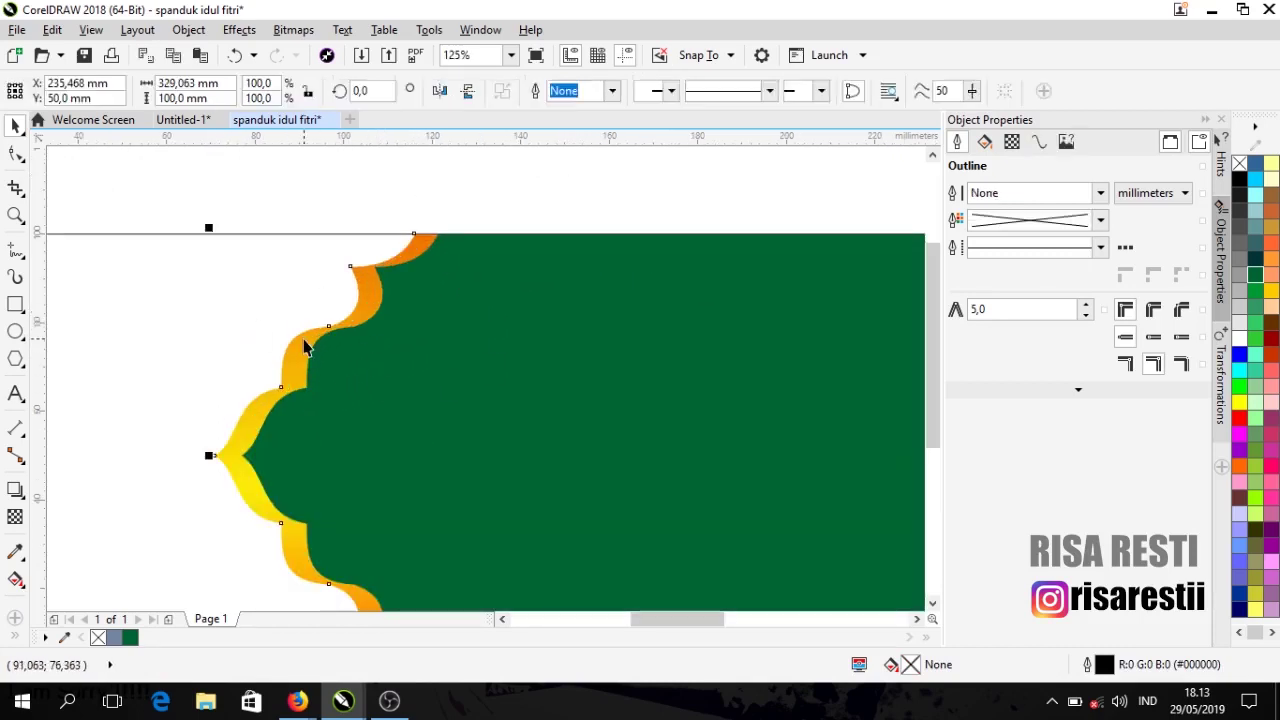
click(24, 499)
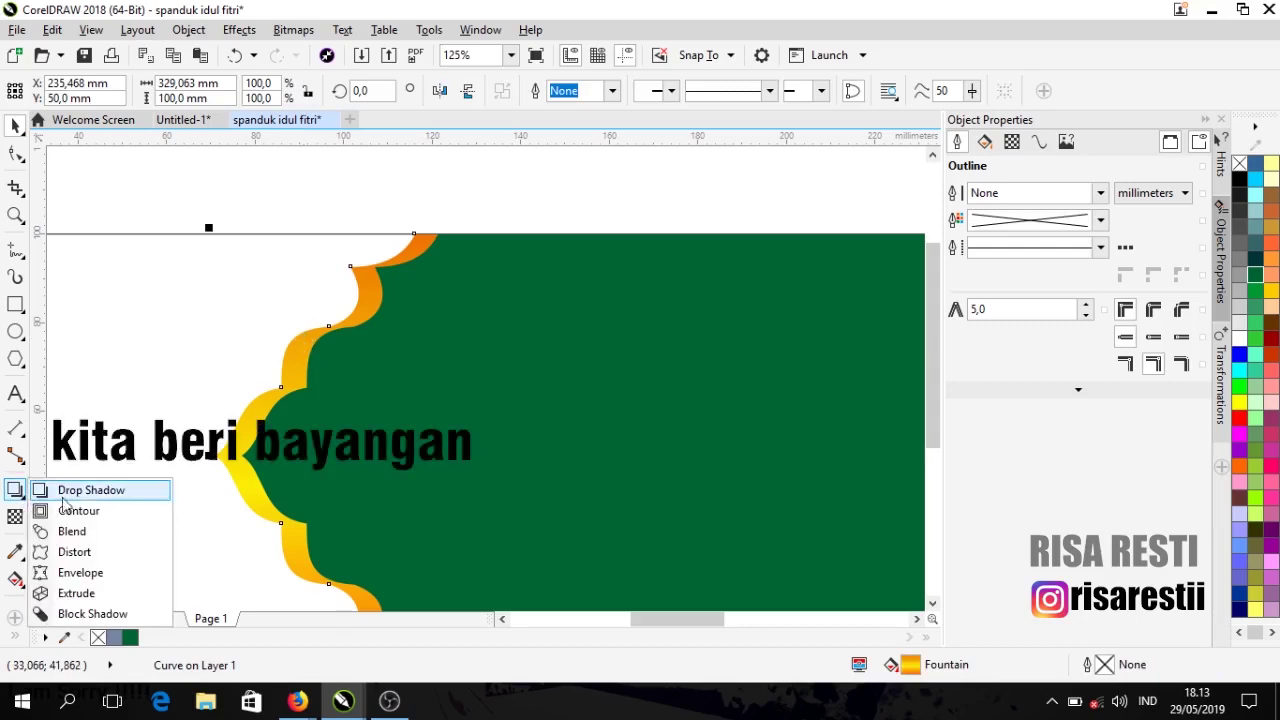
click(76, 491)
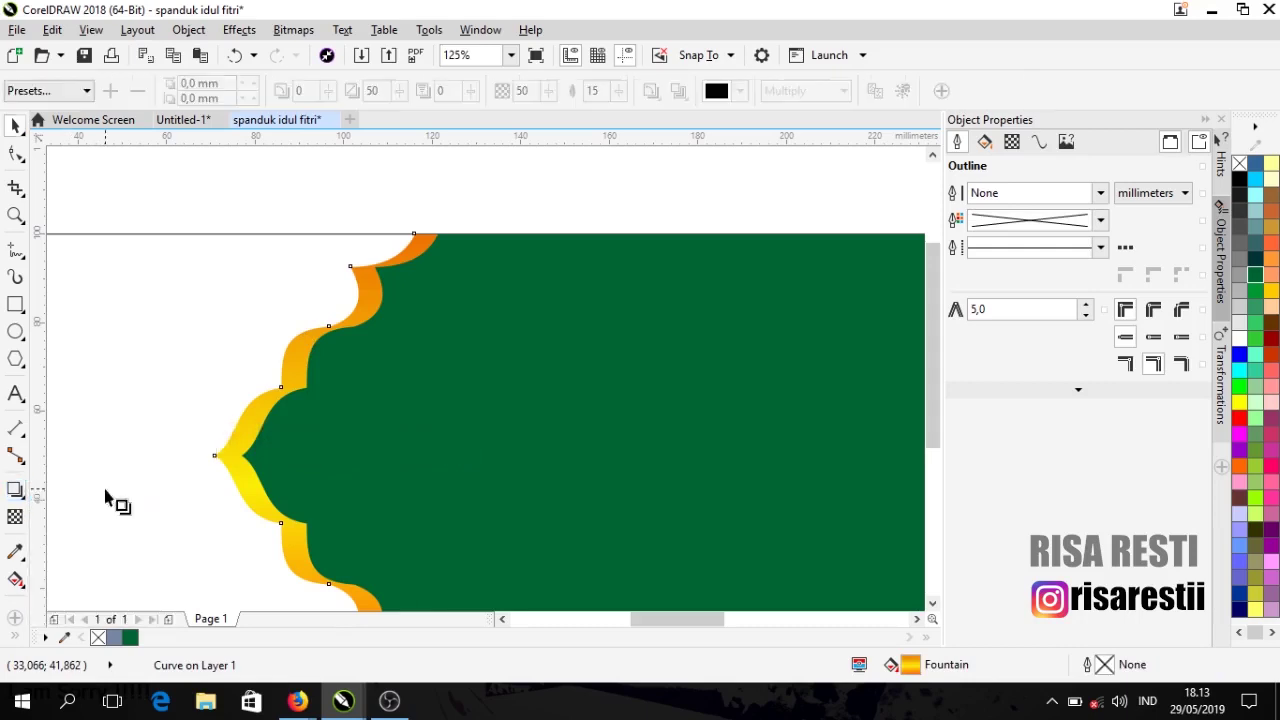
click(87, 91)
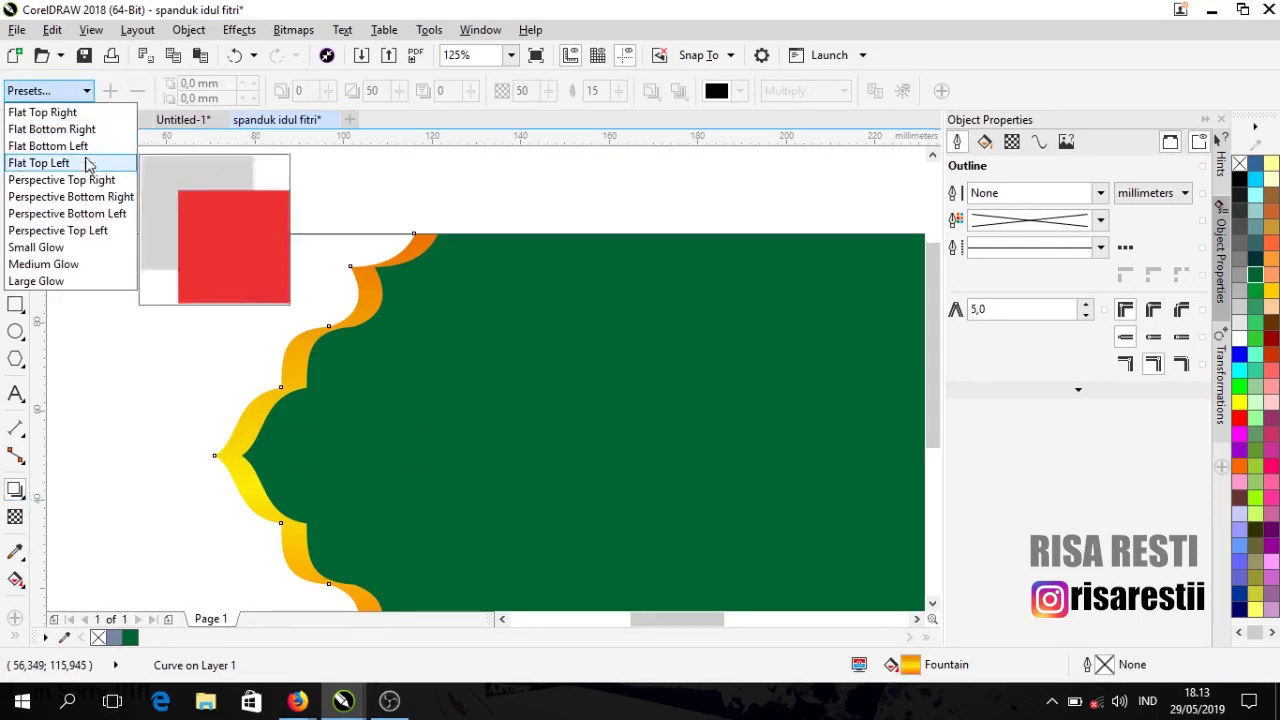
click(84, 252)
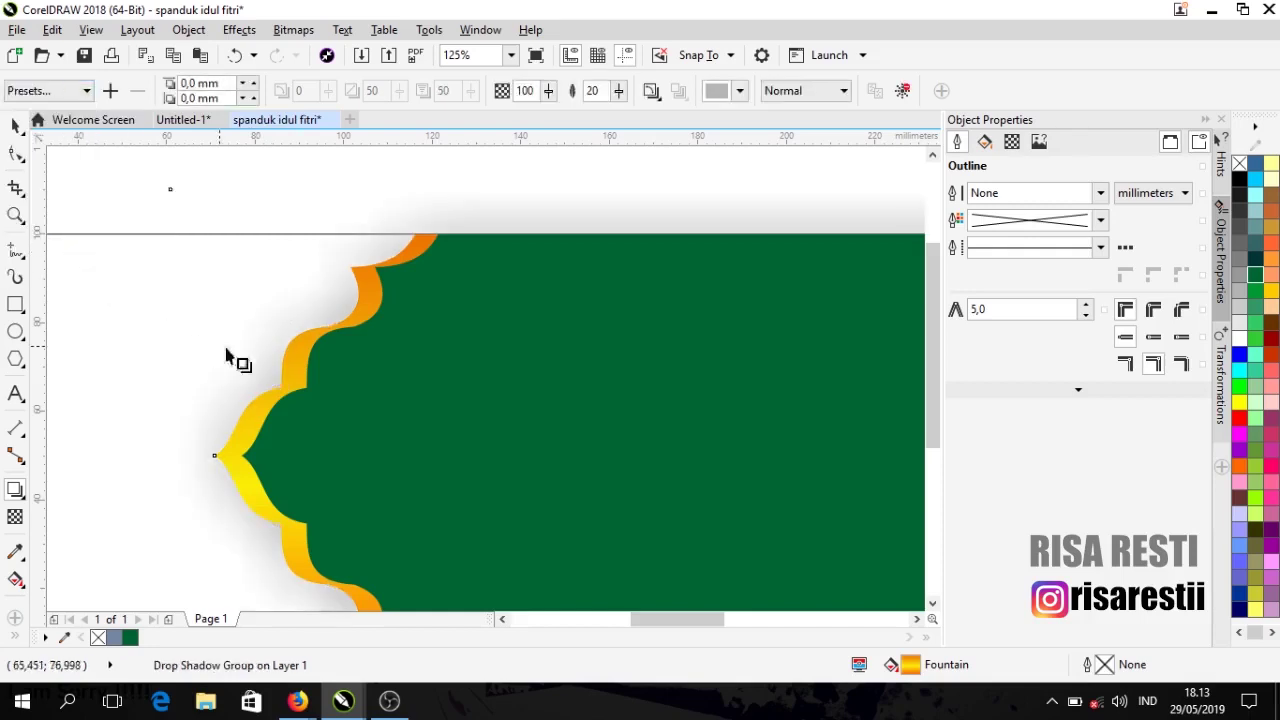
scroll(311, 345, down, 1)
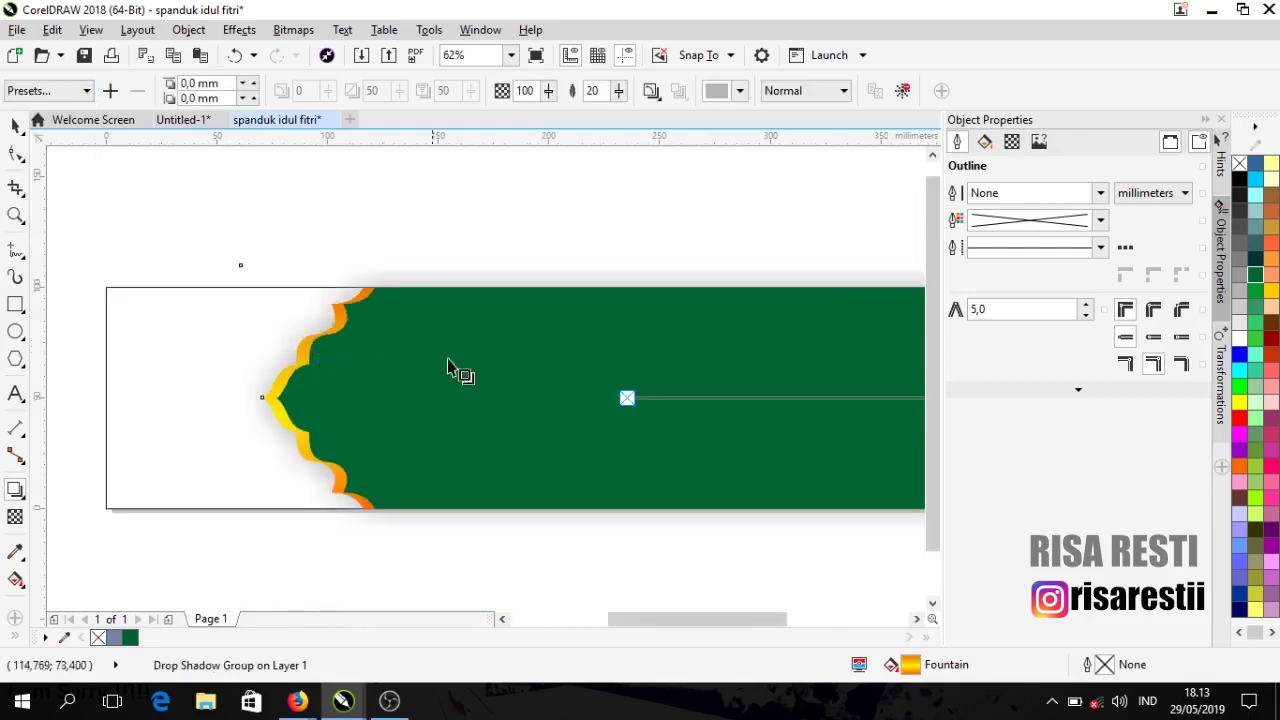
scroll(460, 362, down, 1)
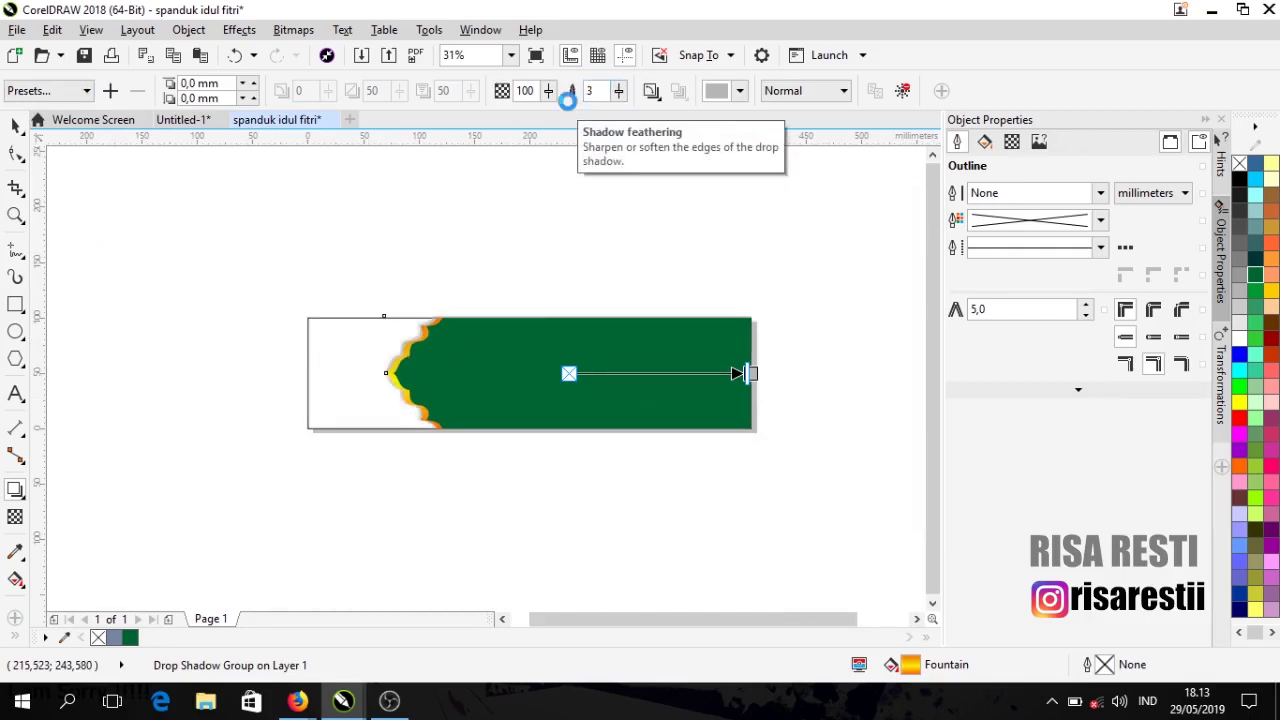
scroll(421, 352, up, 1)
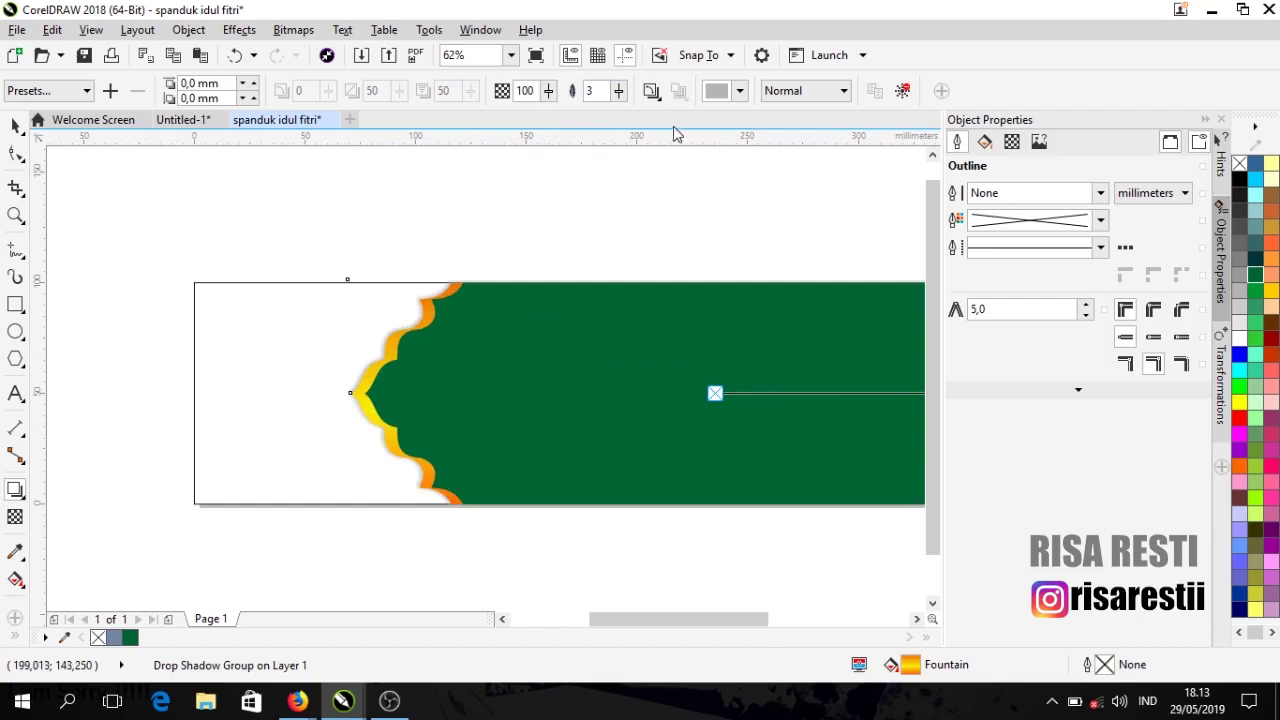
Step: Change the drop shadow's colour to a darker neutral grey
click(741, 91)
click(741, 91)
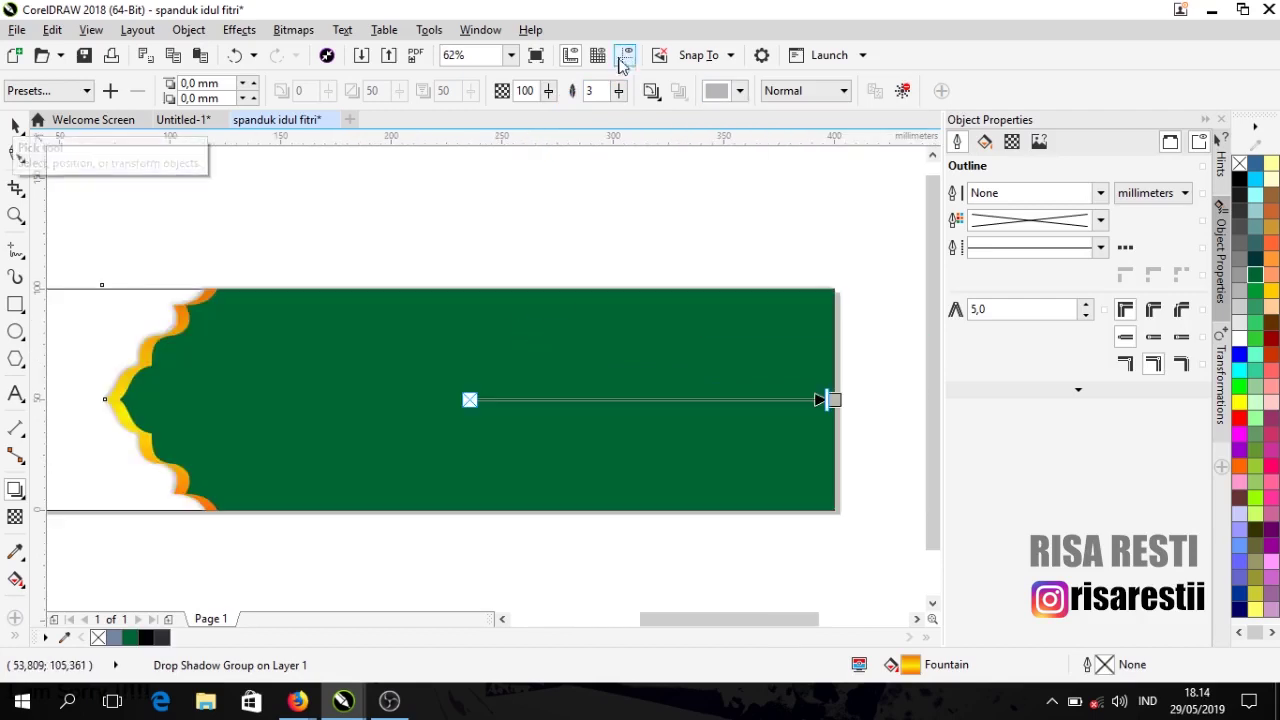
click(719, 95)
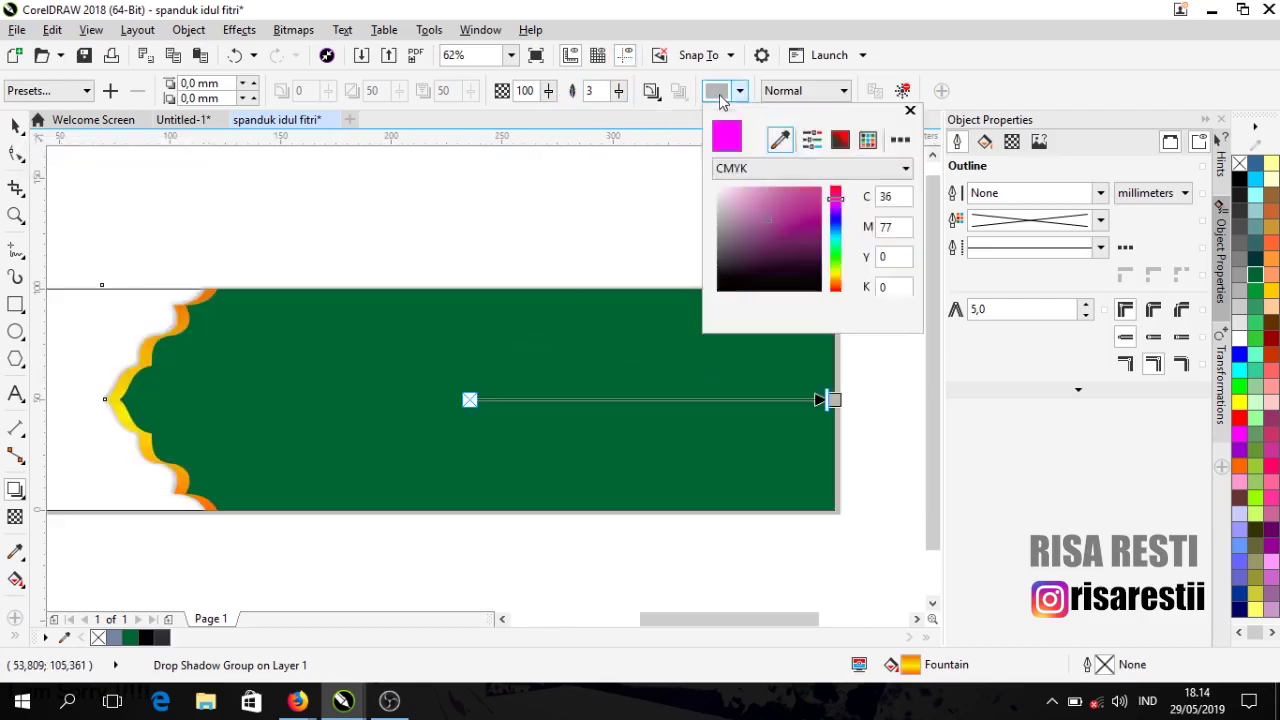
click(717, 232)
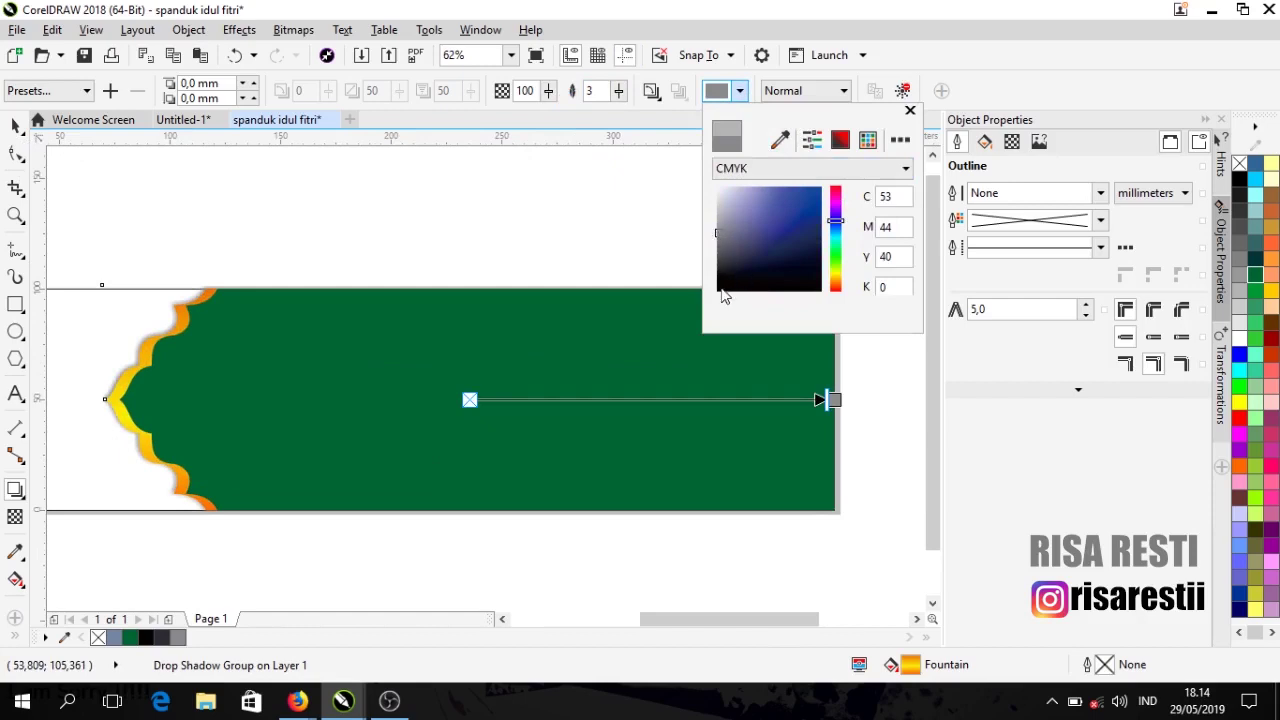
click(718, 281)
drag(717, 274, 715, 245)
click(565, 200)
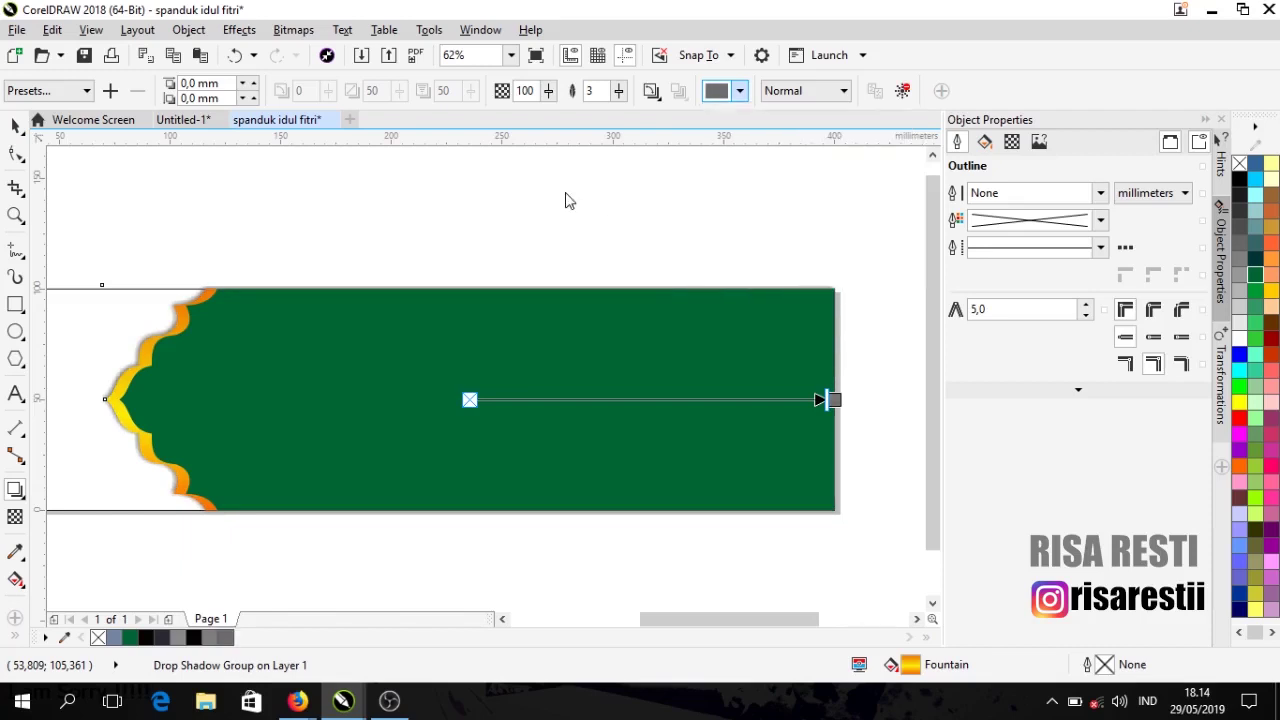
Step: Set the drop shadow's feathering to 4
click(598, 91)
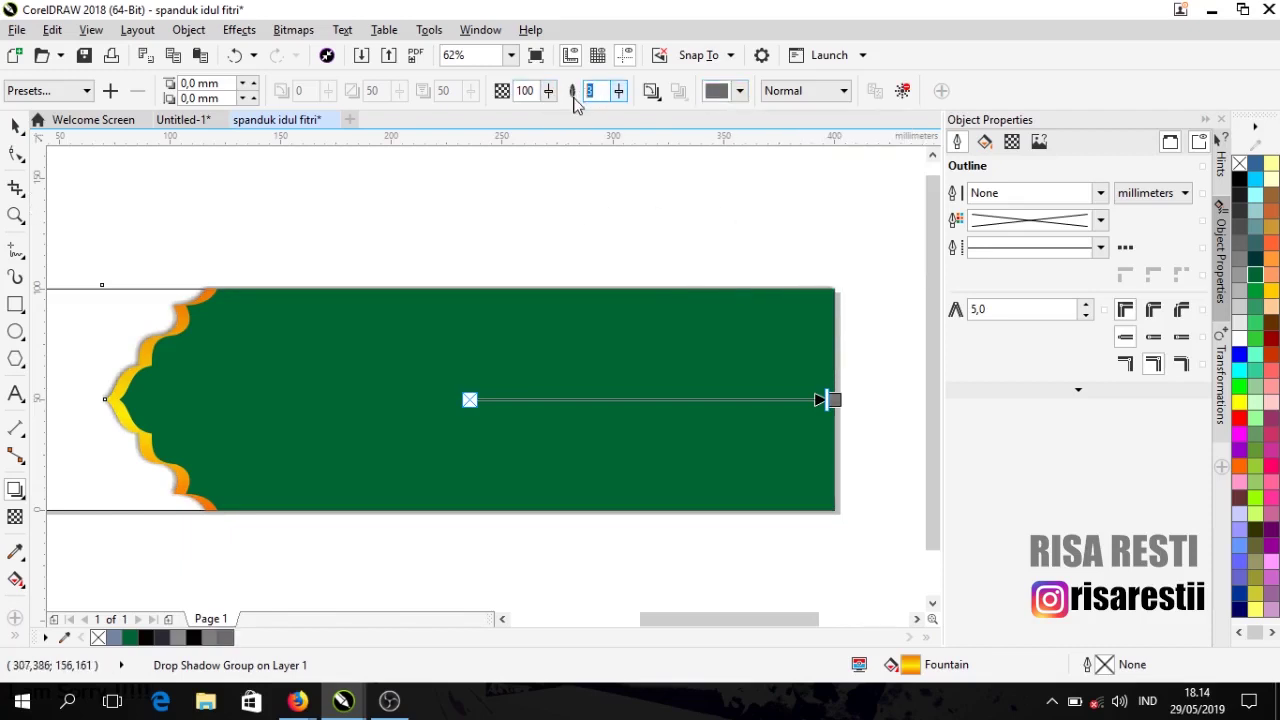
text(4)
key(Return)
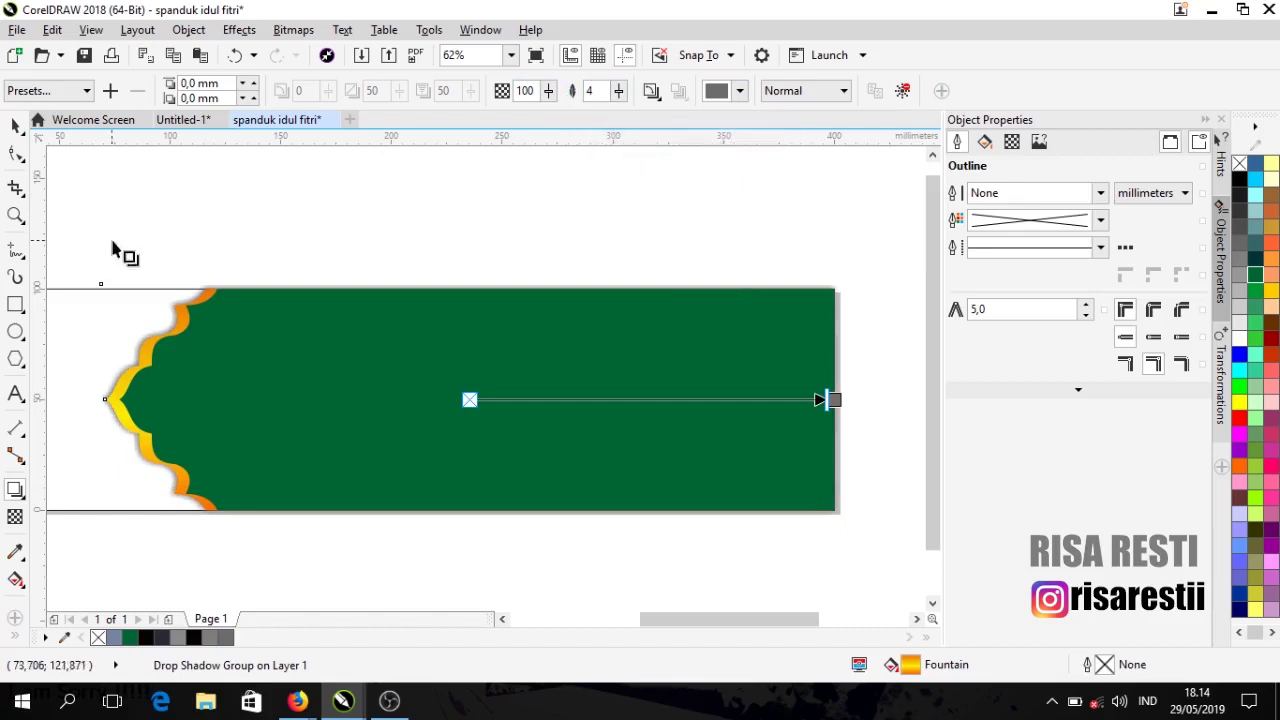
scroll(145, 341, up, 2)
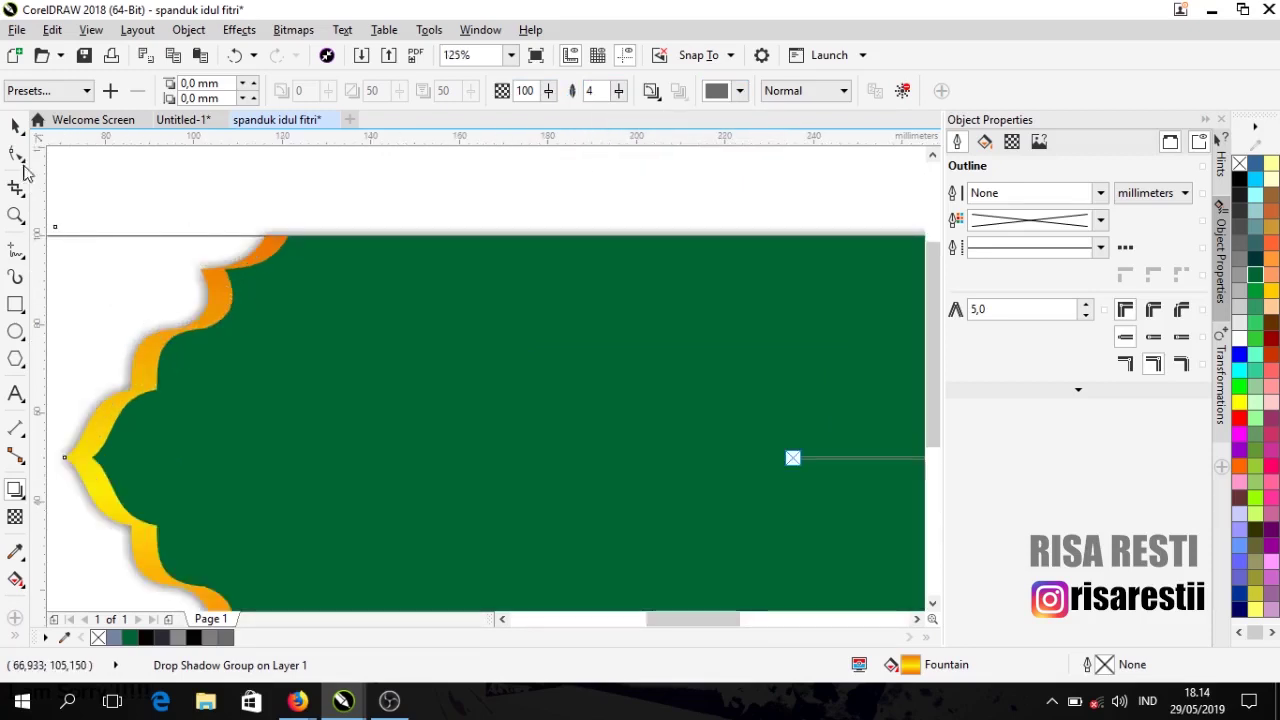
Step: Break the drop shadow group apart to separate the shadow from the orange gradient shape
click(15, 126)
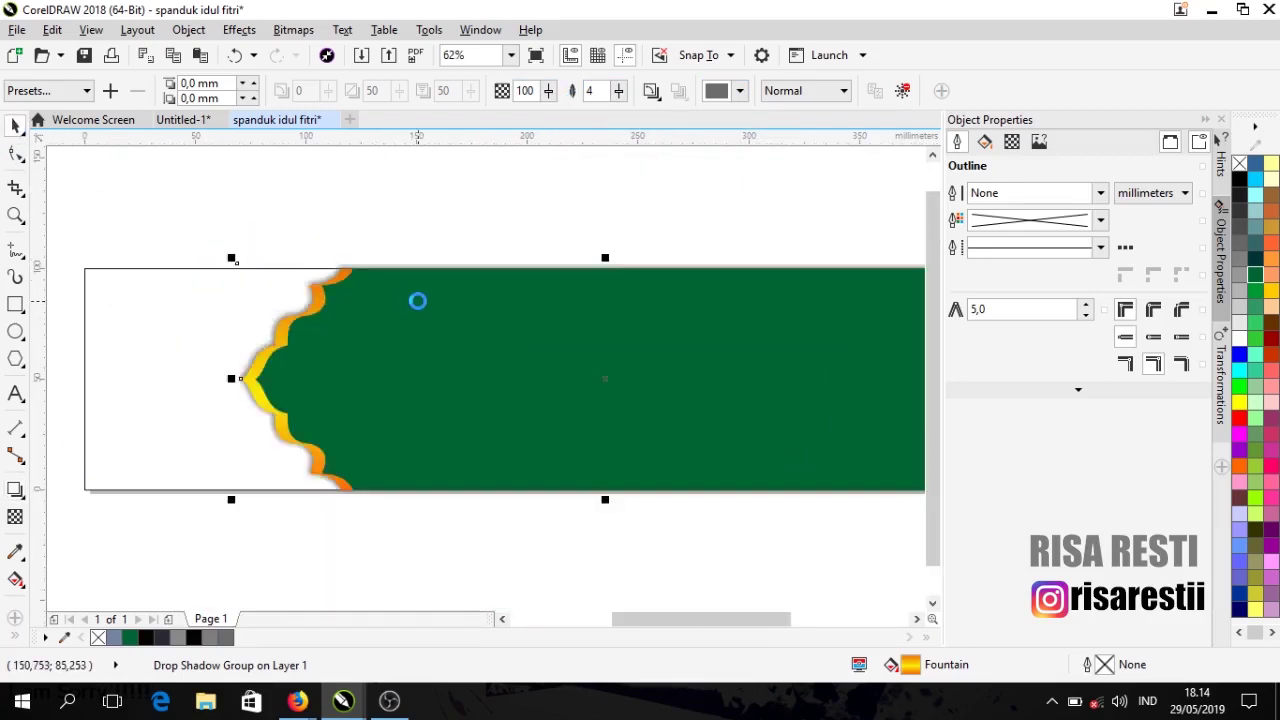
scroll(418, 298, down, 2)
key(ctrl+k)
Step: Darken the green scalloped shape's fill to #004F28
scroll(756, 426, down, 2)
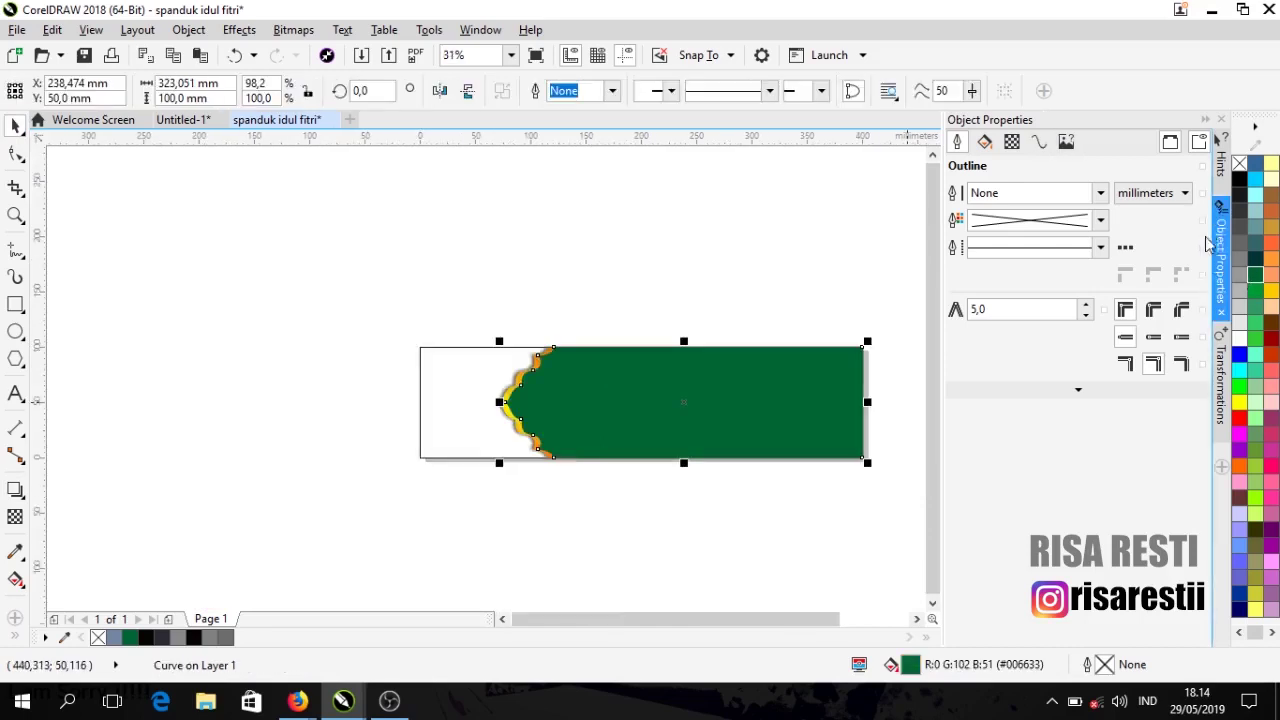
click(984, 143)
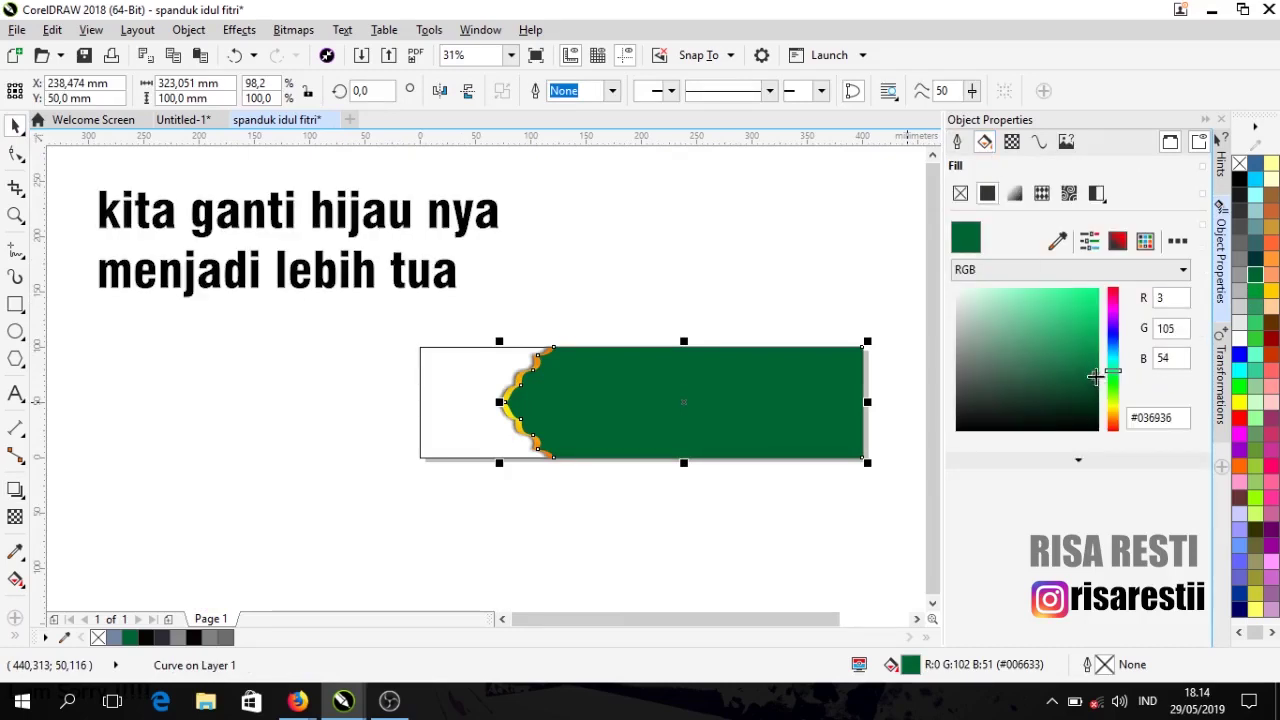
drag(1098, 374, 1101, 390)
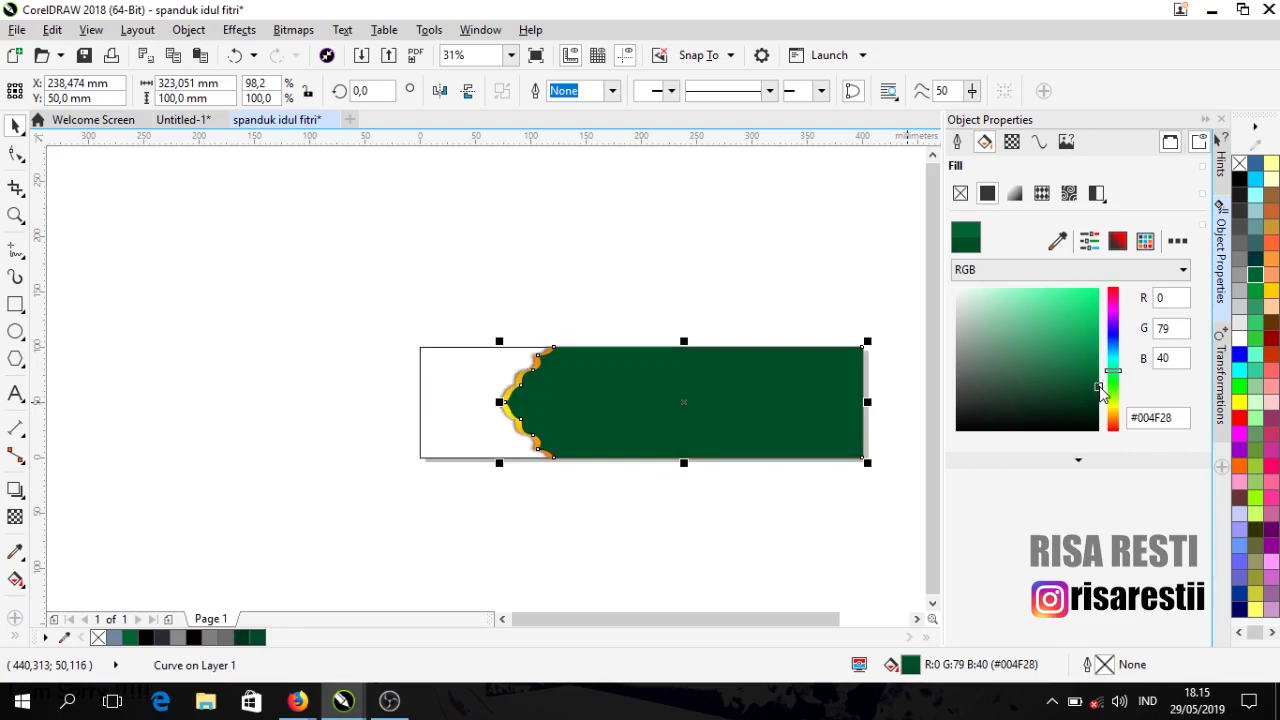
Step: Fill the 400 × 100 mm banner rectangle with yellow (#FFFF00) and remove its outline
click(460, 347)
key(shift+F2)
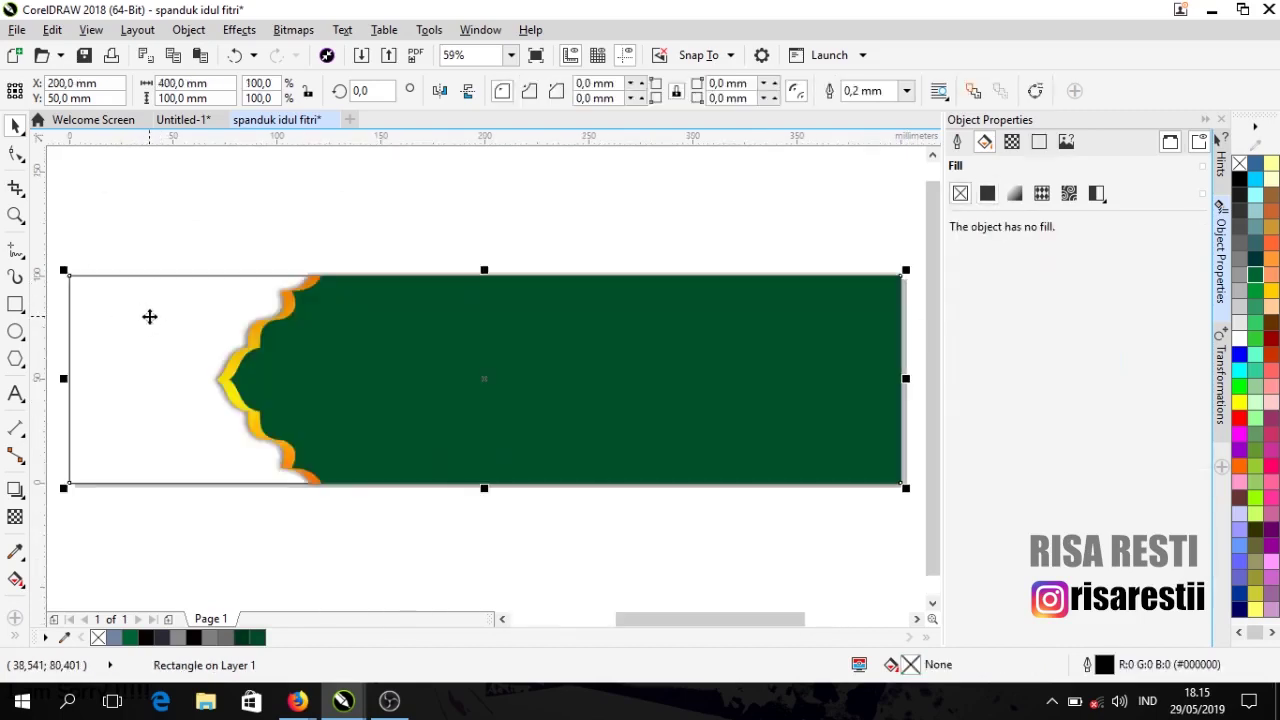
click(1241, 404)
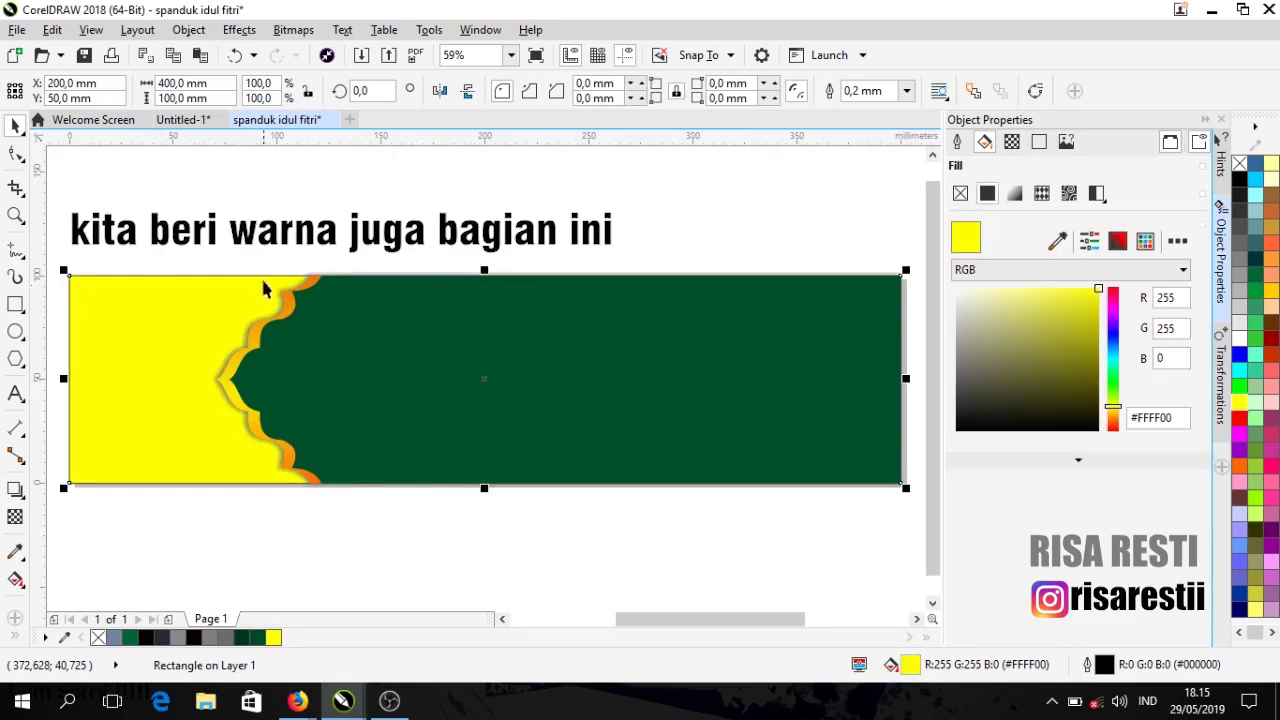
scroll(208, 268, up, 4)
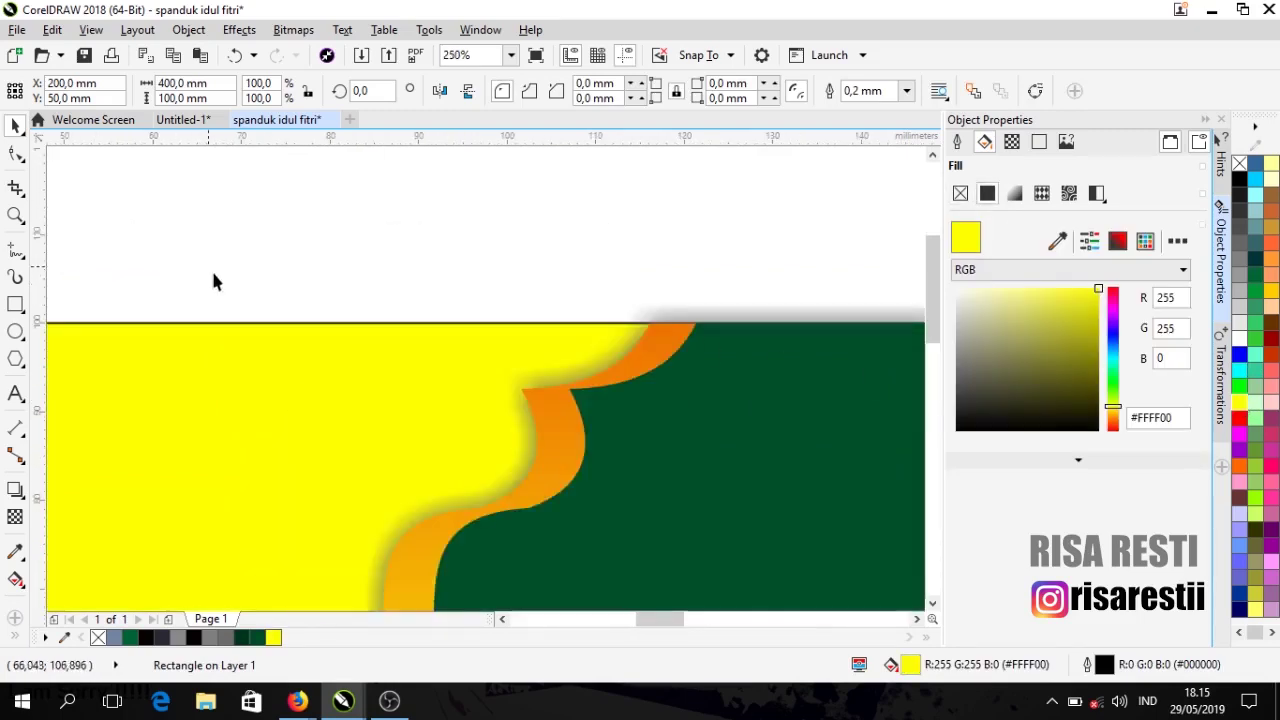
right_click(1240, 166)
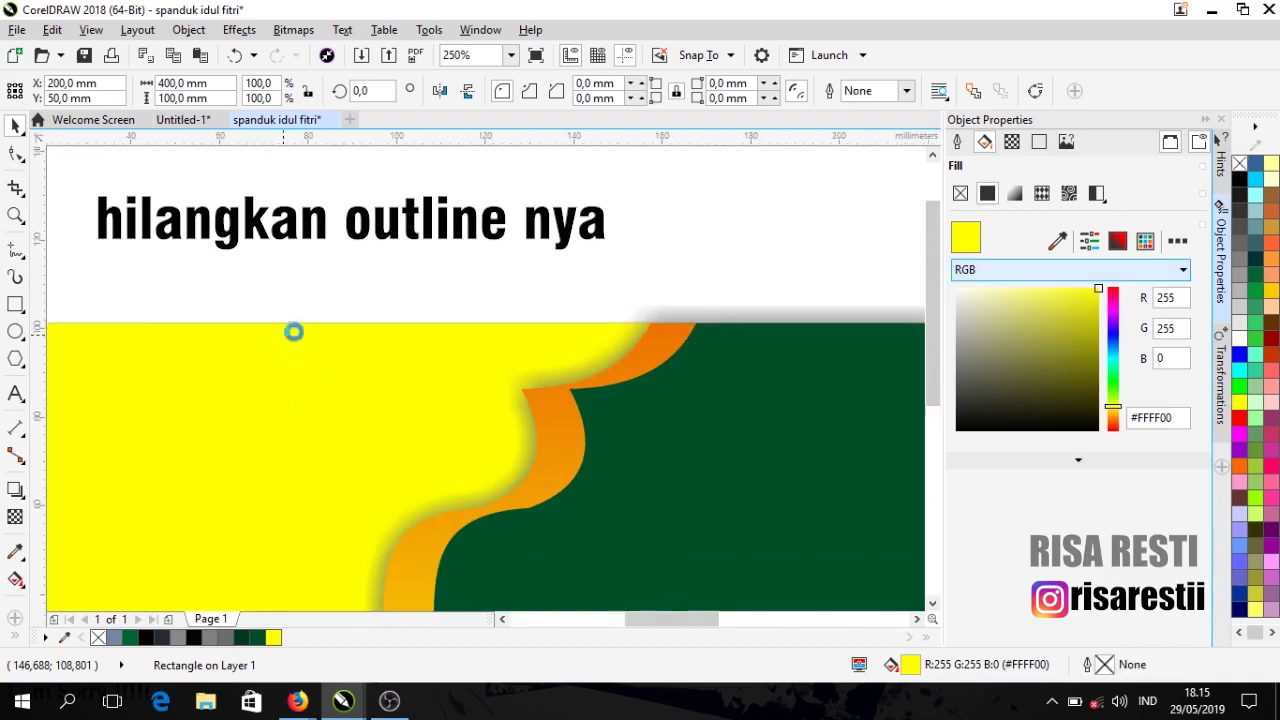
scroll(294, 331, down, 4)
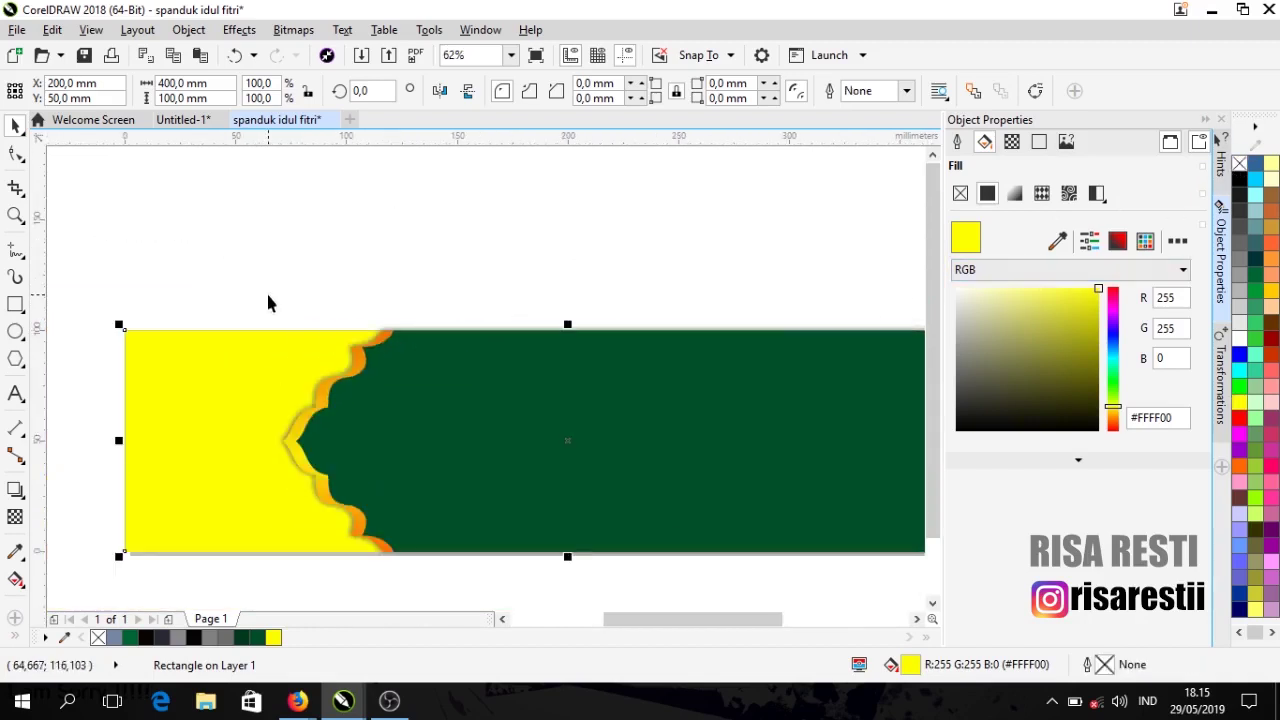
Step: Group the green scalloped shape, the orange gradient shape and its separated shadow into one object
scroll(440, 387, down, 1)
click(497, 383)
drag(338, 314, 785, 535)
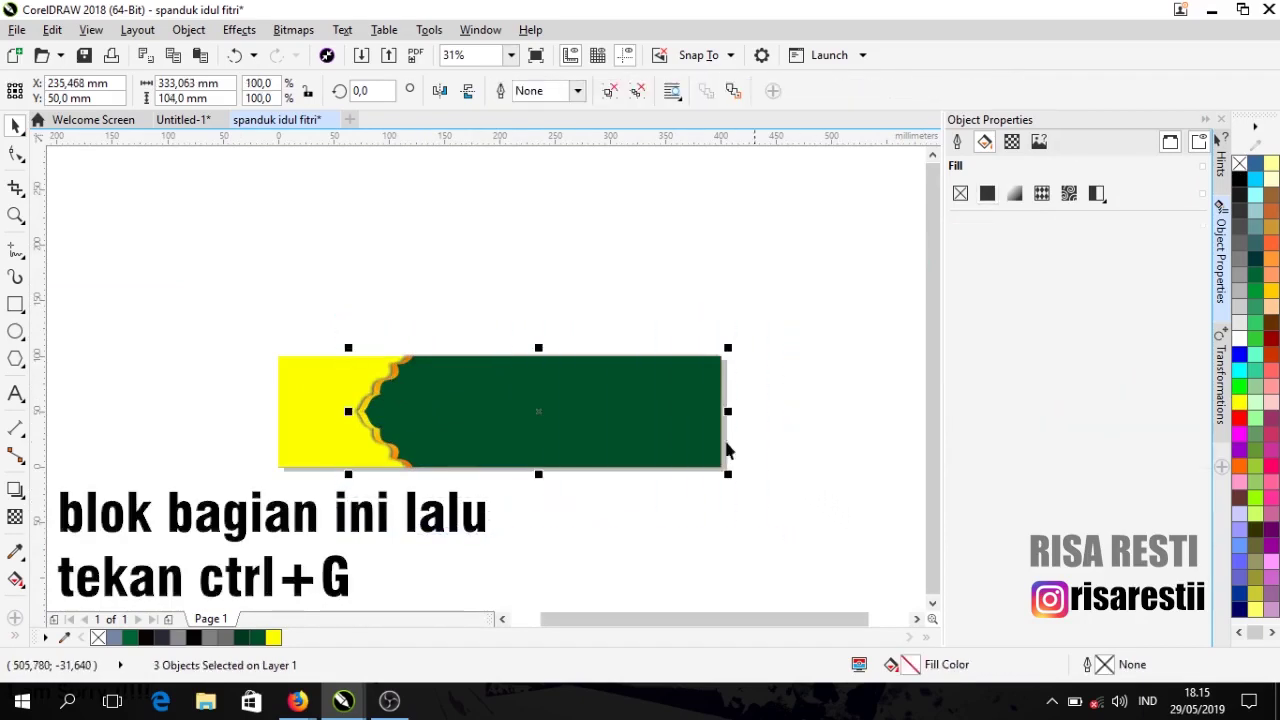
key(ctrl+g)
click(400, 343)
Step: Import the images 1, gambar-bedug-png-4 and ketupat from the bahan spanduk idulfitri folder and place them small beside the banner's yellow end
scroll(360, 311, up, 1)
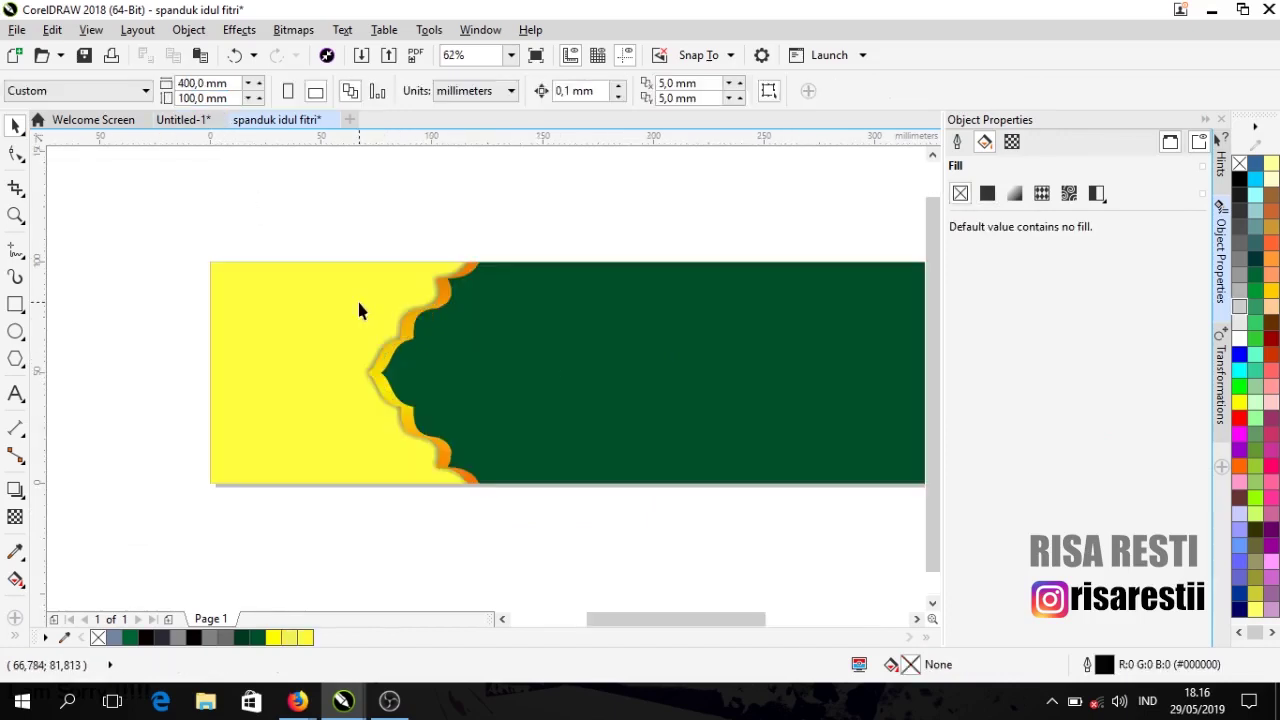
click(360, 56)
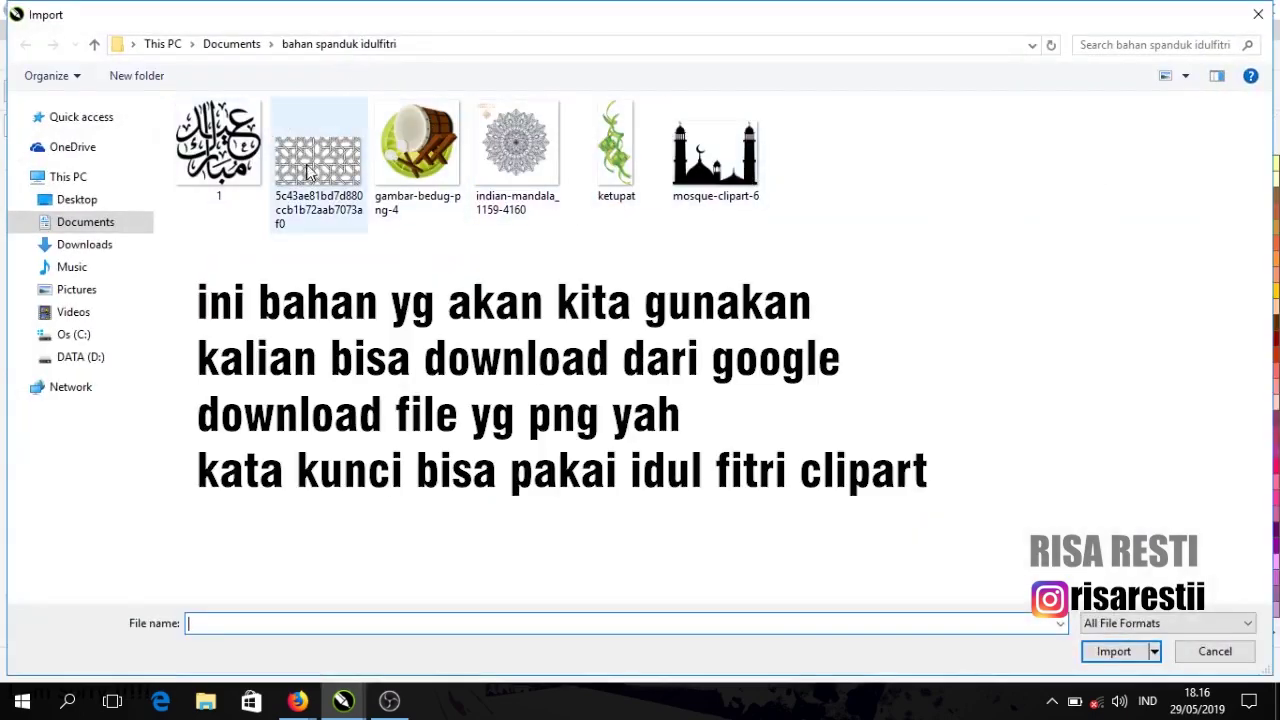
click(619, 154)
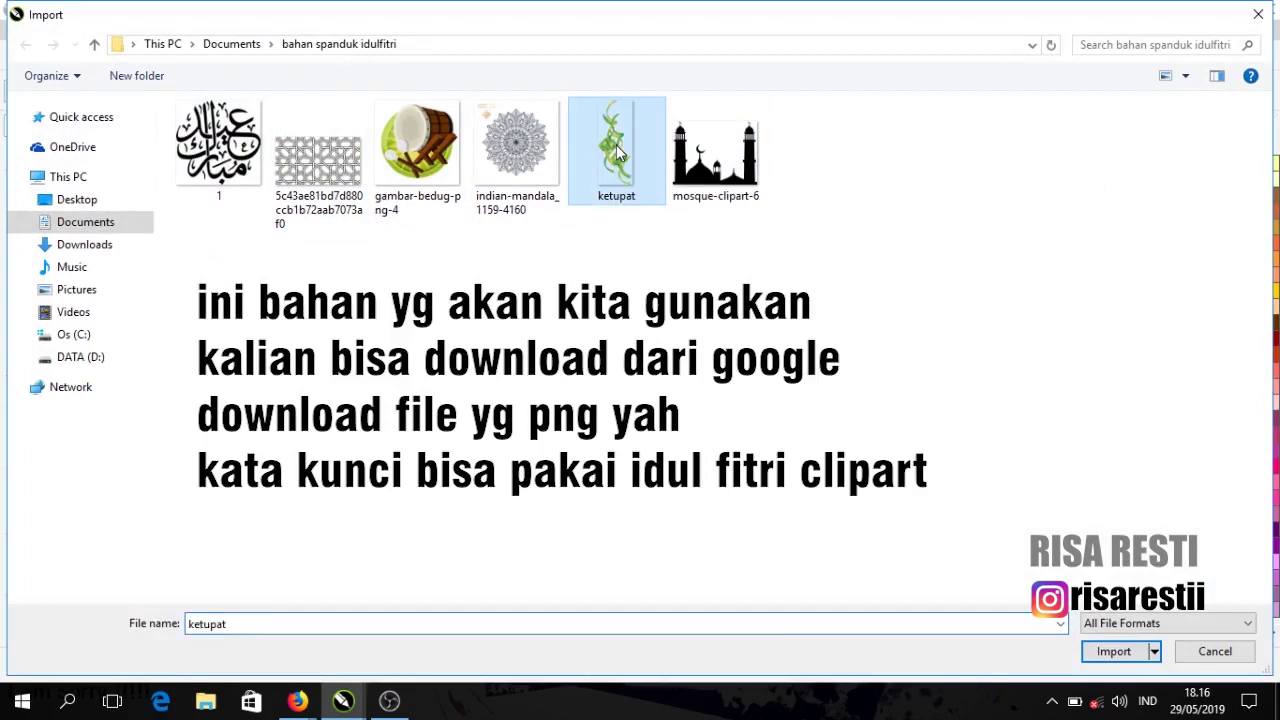
click(412, 172)
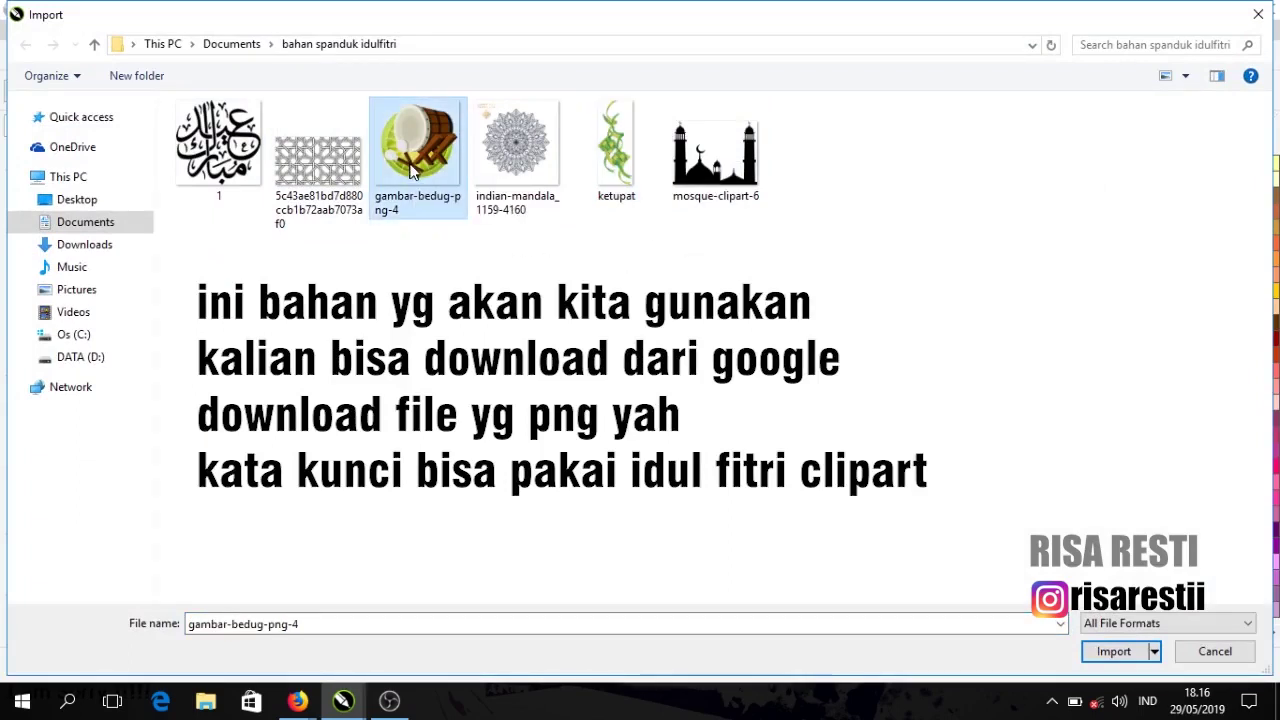
click(592, 133)
ctrl+click(390, 193)
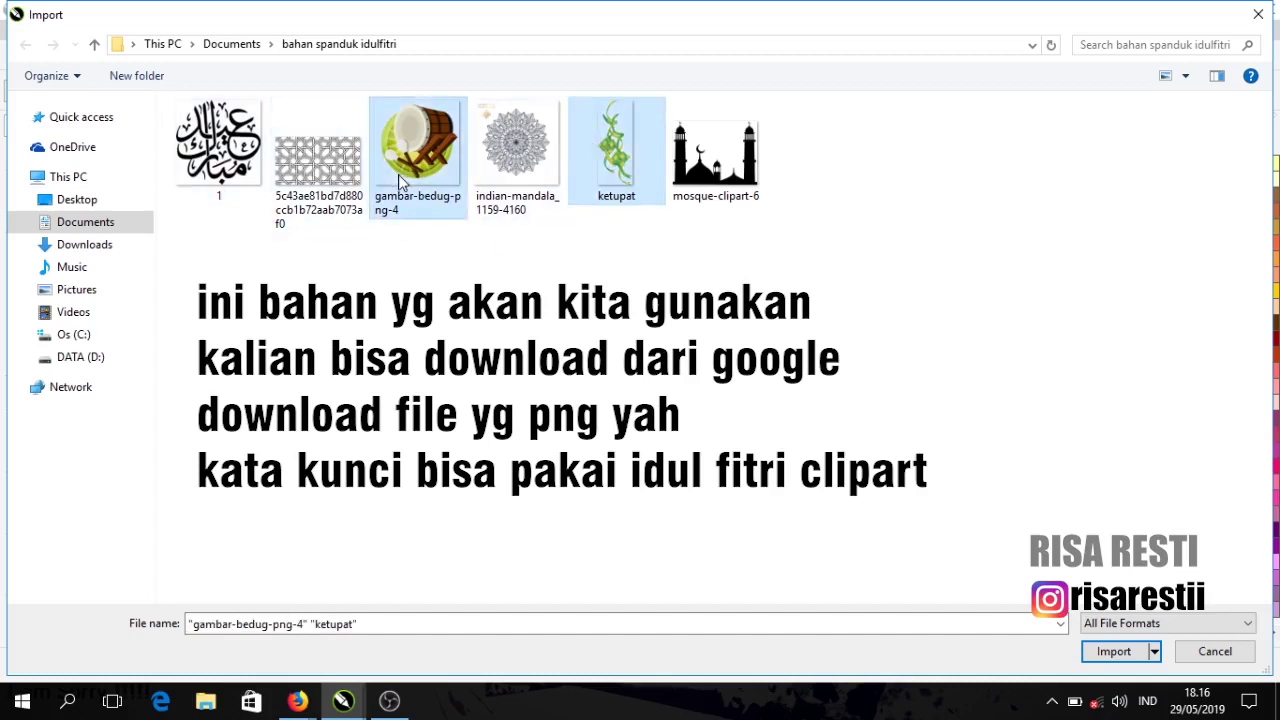
ctrl+click(218, 155)
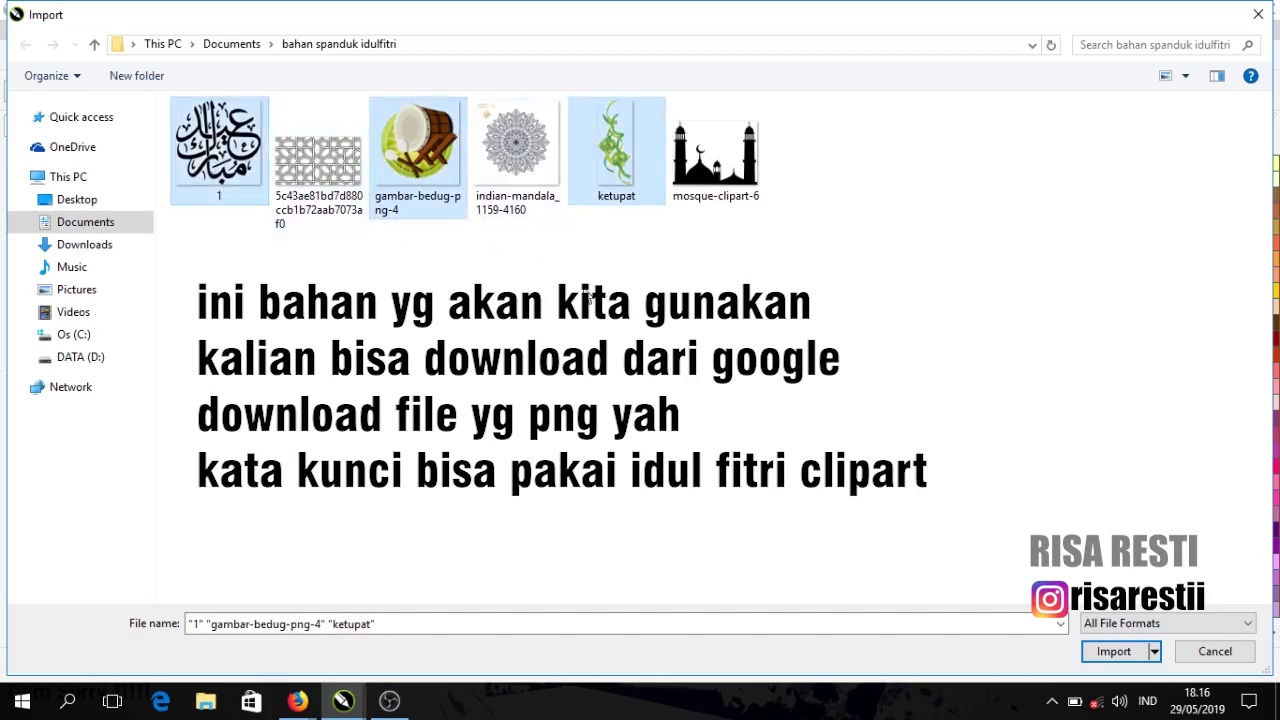
click(1113, 651)
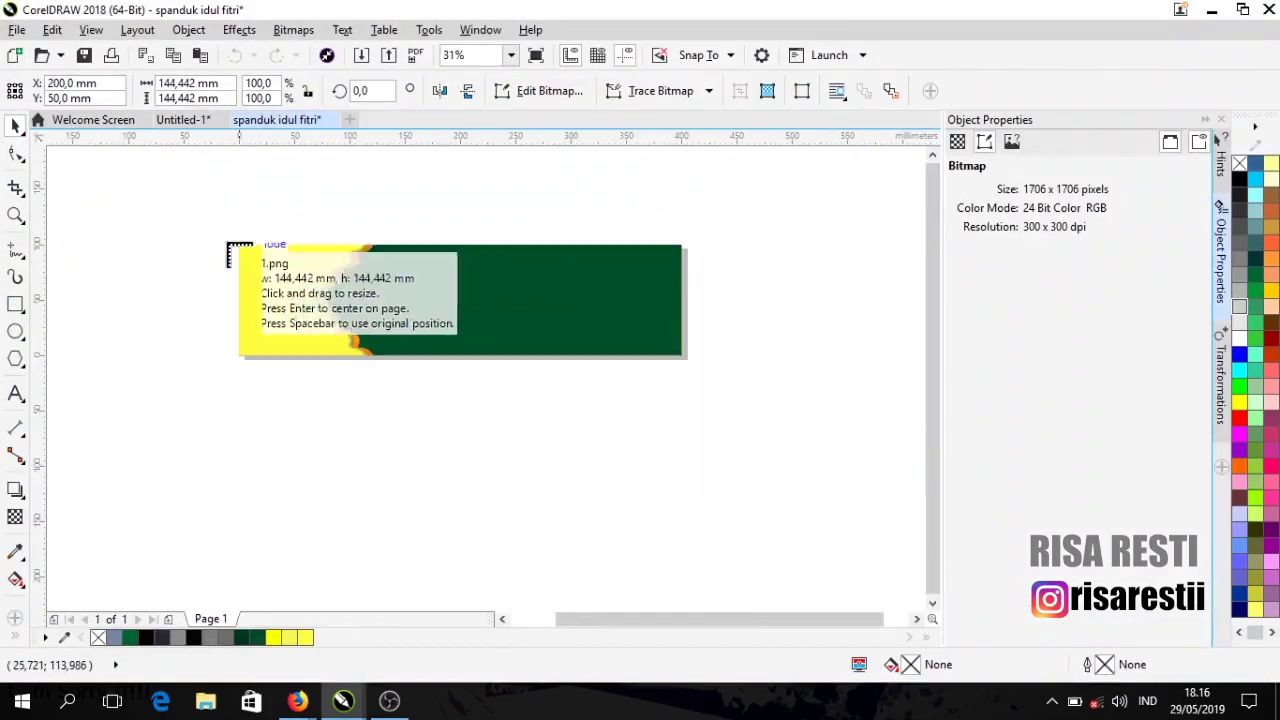
drag(116, 224, 278, 430)
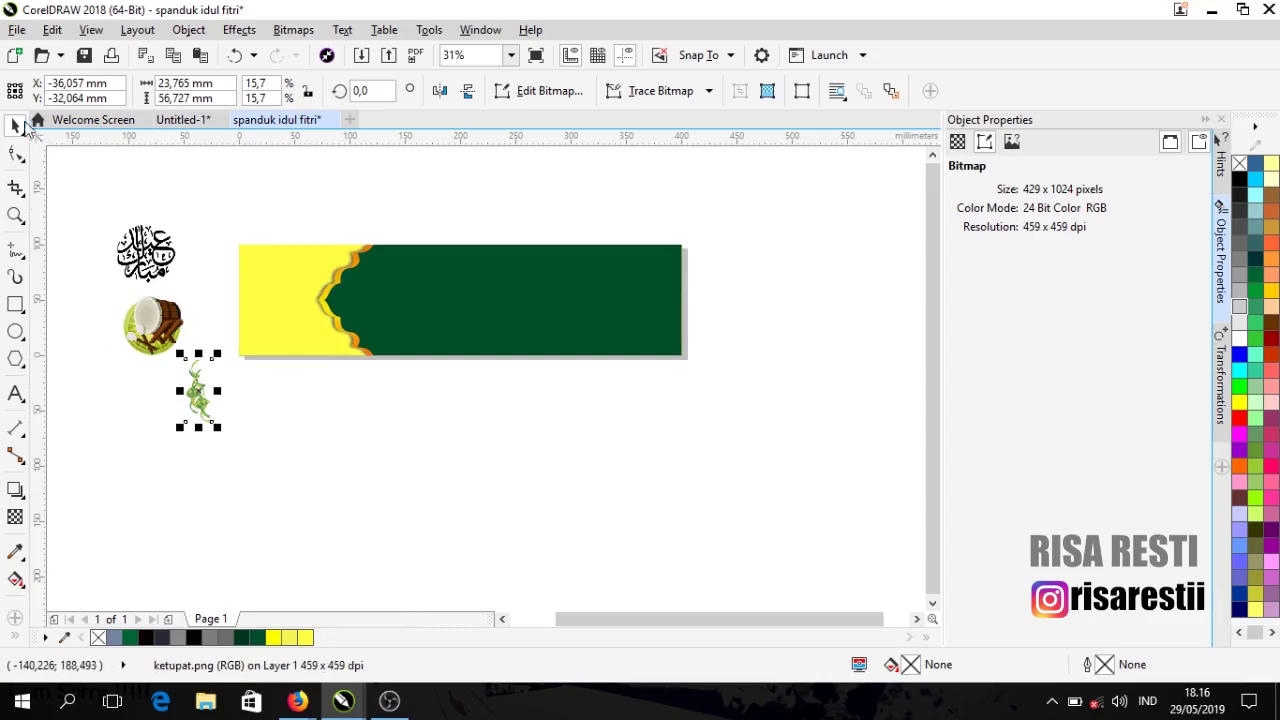
Step: Move the Arabic calligraphy below the banner and fill it with brown (#663300)
click(165, 186)
click(146, 251)
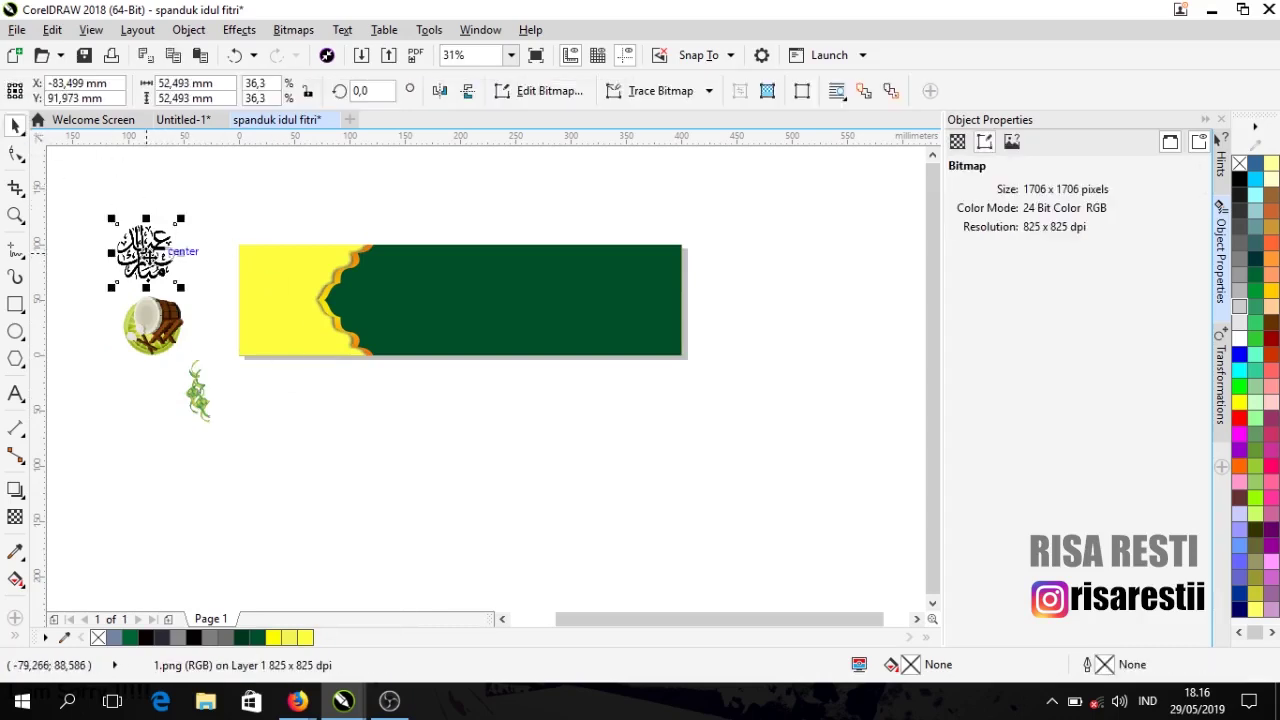
drag(146, 251, 417, 408)
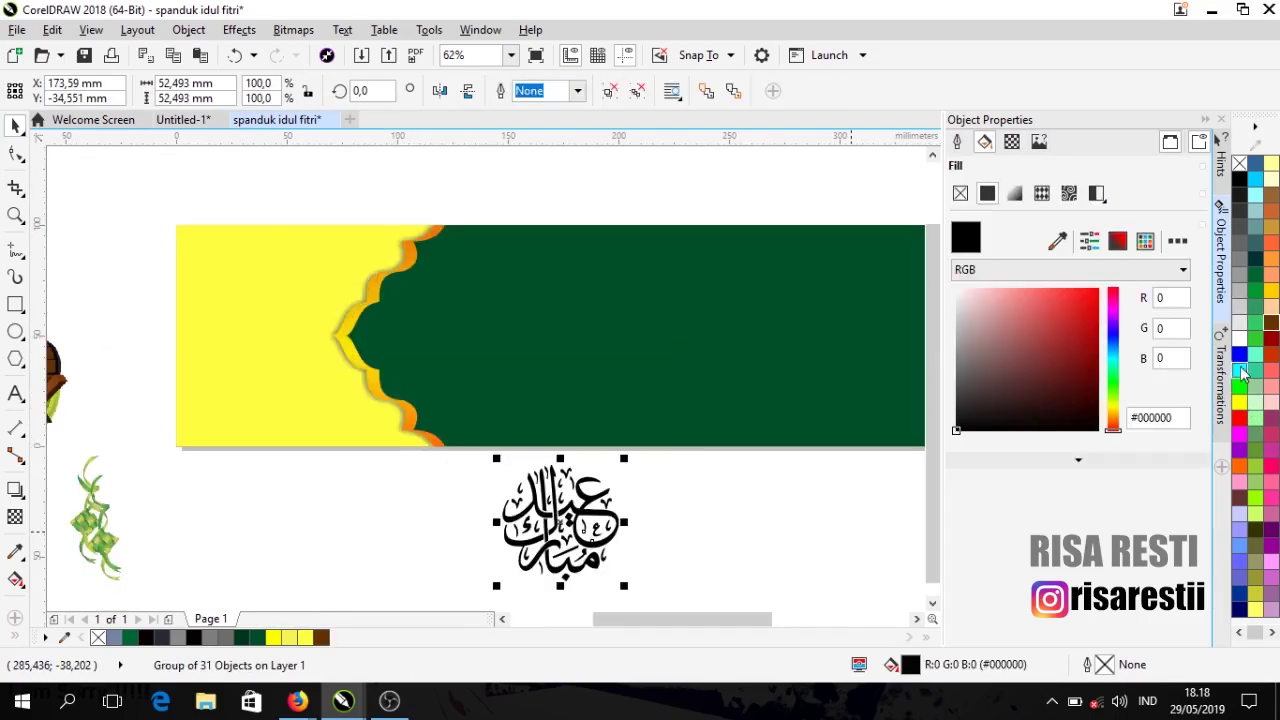
click(1240, 355)
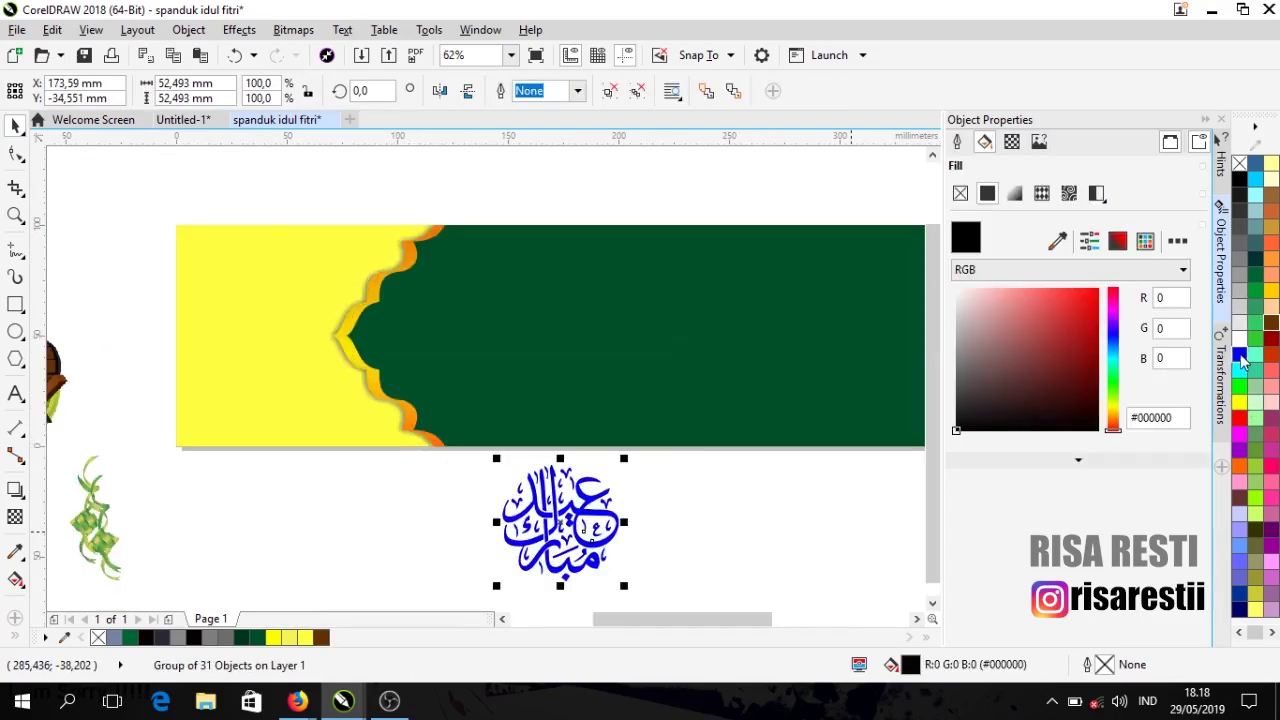
click(1240, 385)
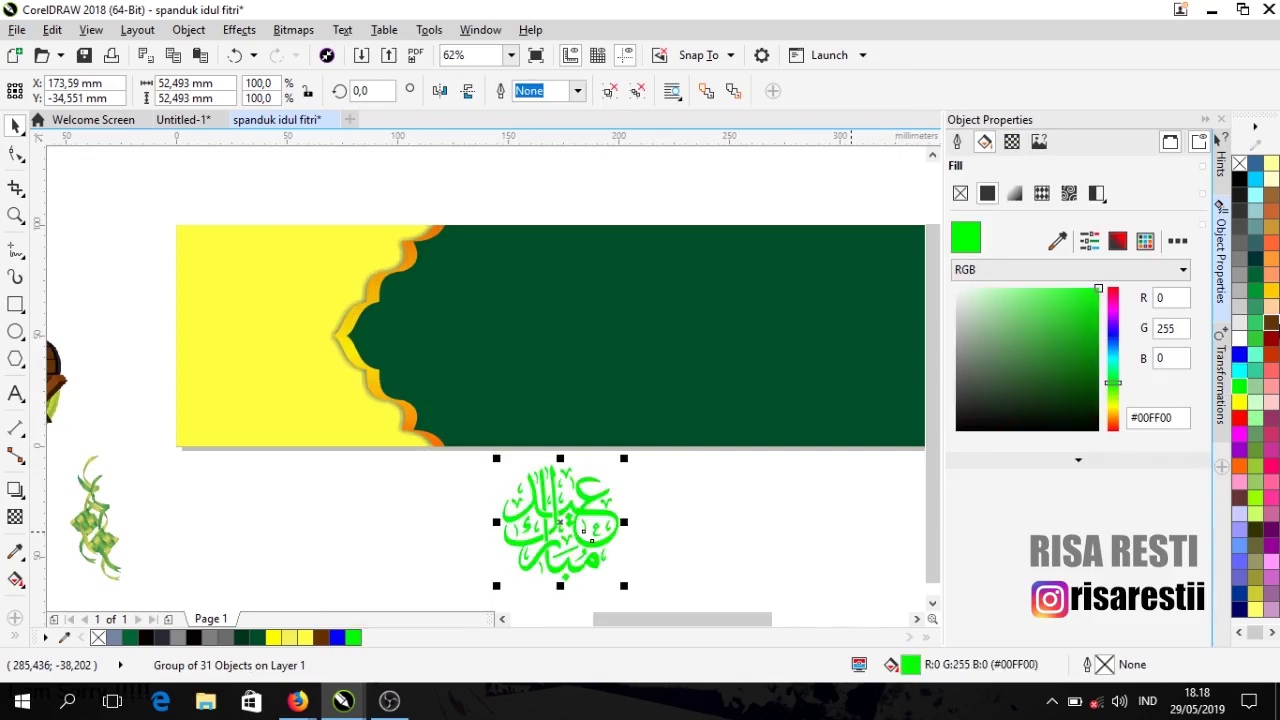
click(1271, 322)
Step: Move the calligraphy onto the upper yellow area of the banner and shrink it to about 28 mm
drag(610, 520, 368, 288)
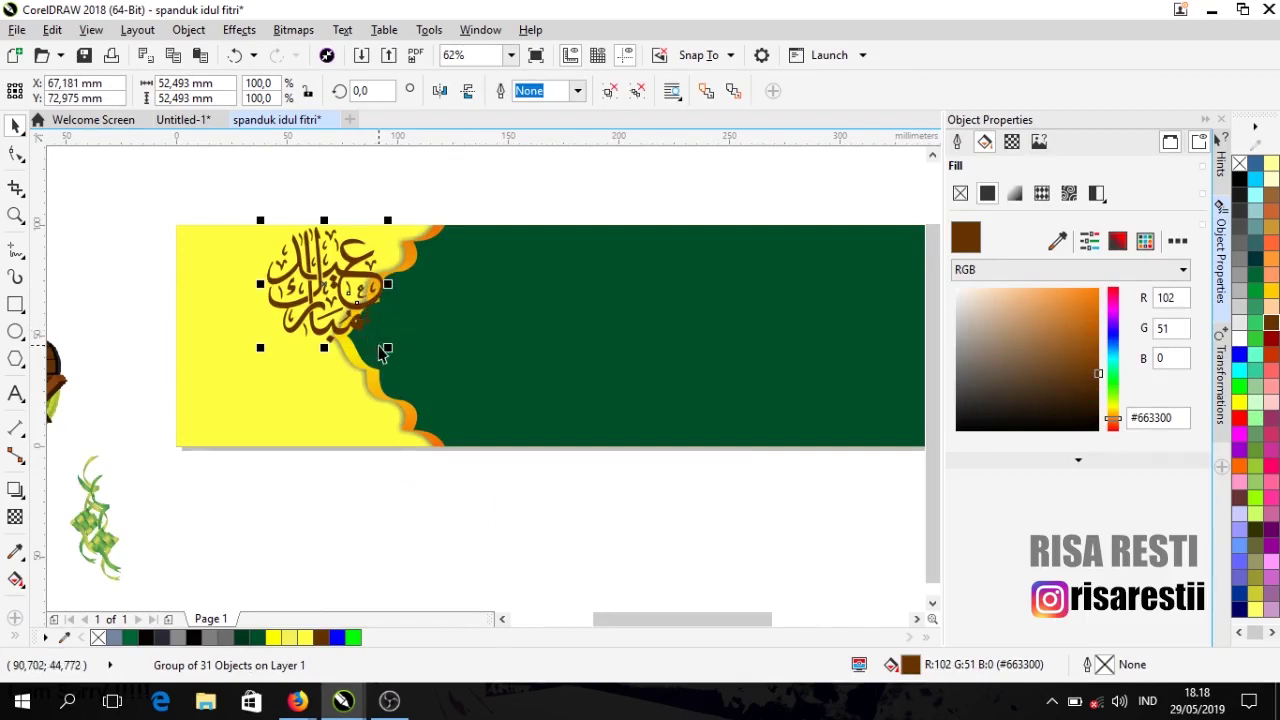
drag(386, 347, 322, 283)
click(330, 188)
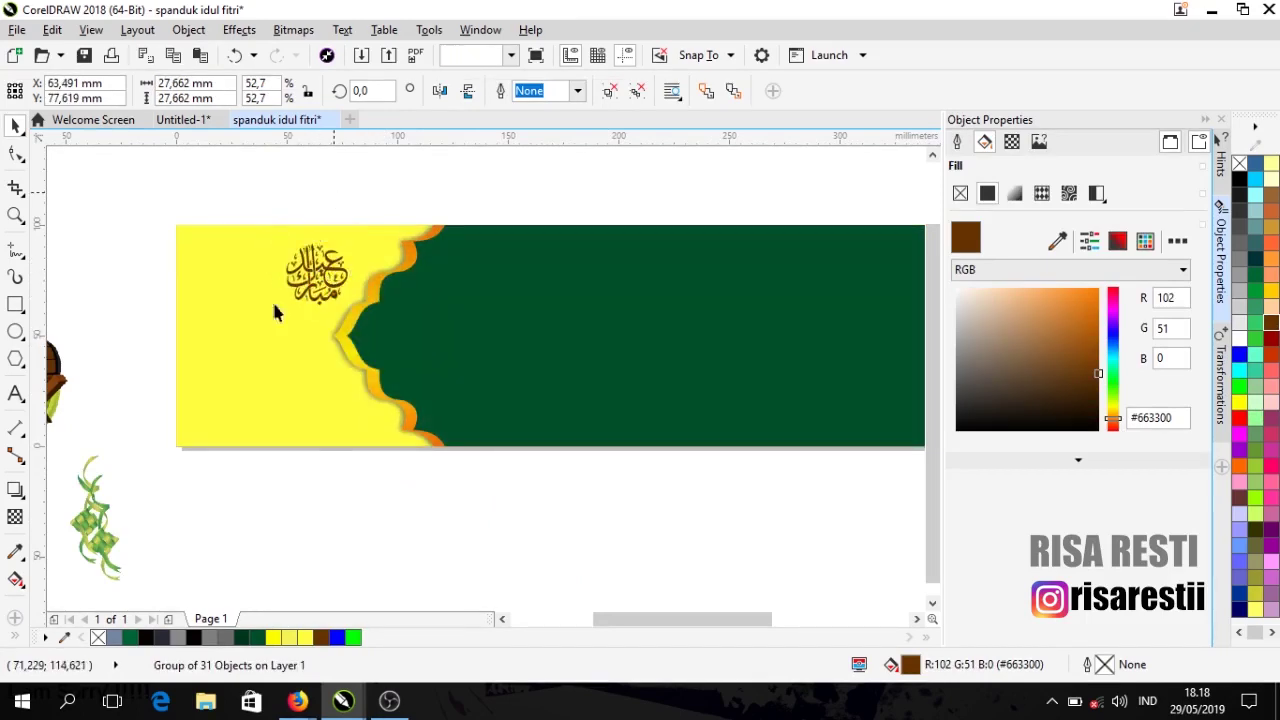
Step: Move the ketupat image onto the far end of the yellow area and enlarge it to about 27 × 65 mm
click(98, 520)
drag(98, 520, 243, 335)
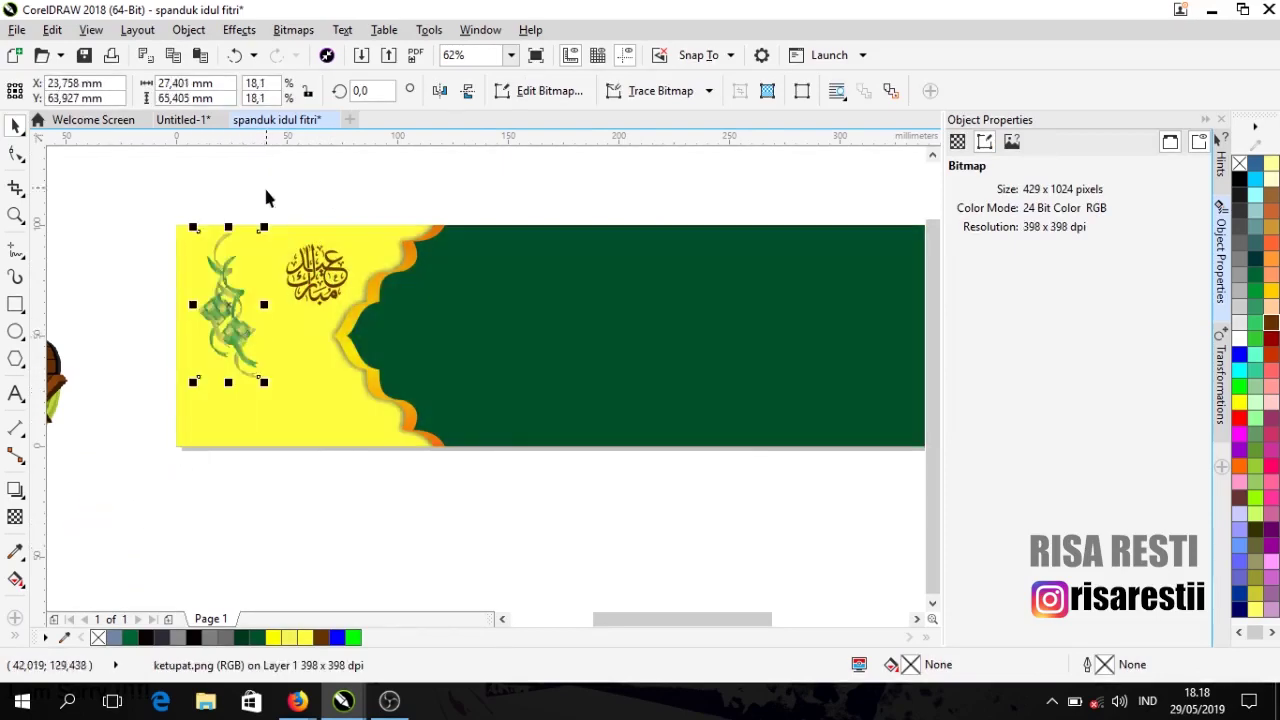
click(263, 186)
click(226, 306)
Step: Enlarge the calligraphy to about 37 mm and adjust its position beside the ketupat
click(300, 280)
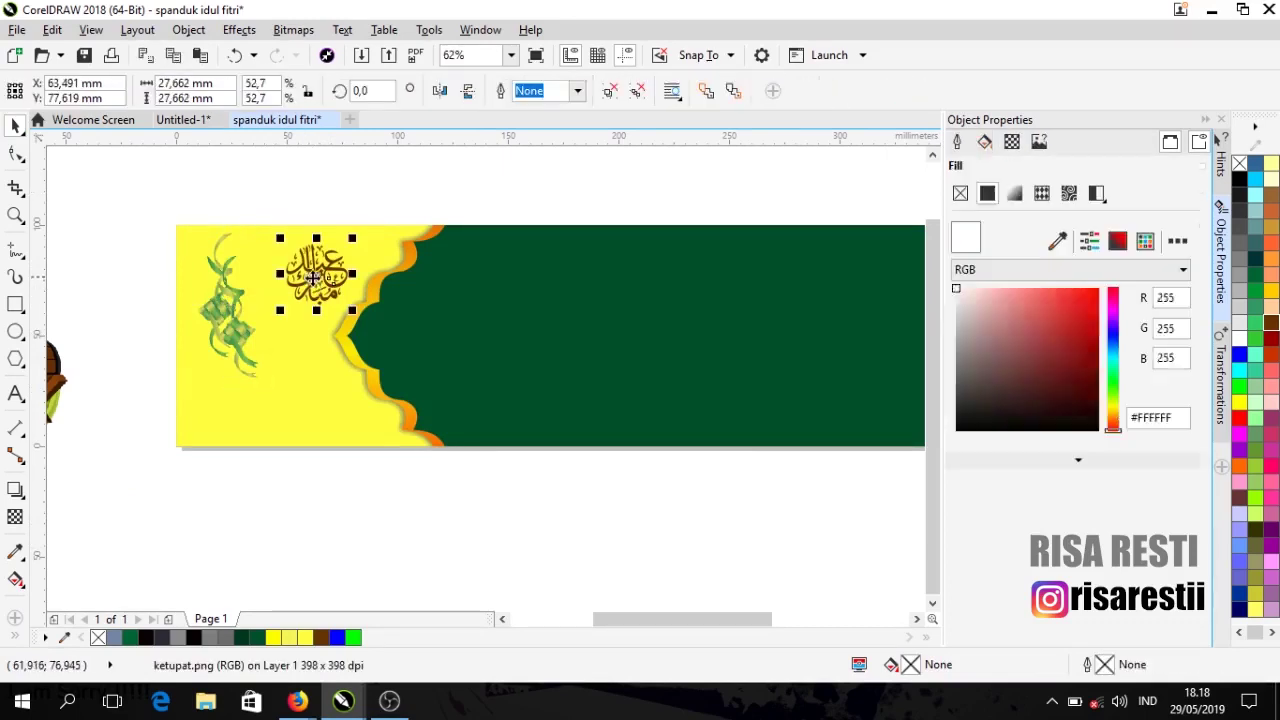
drag(282, 312, 250, 333)
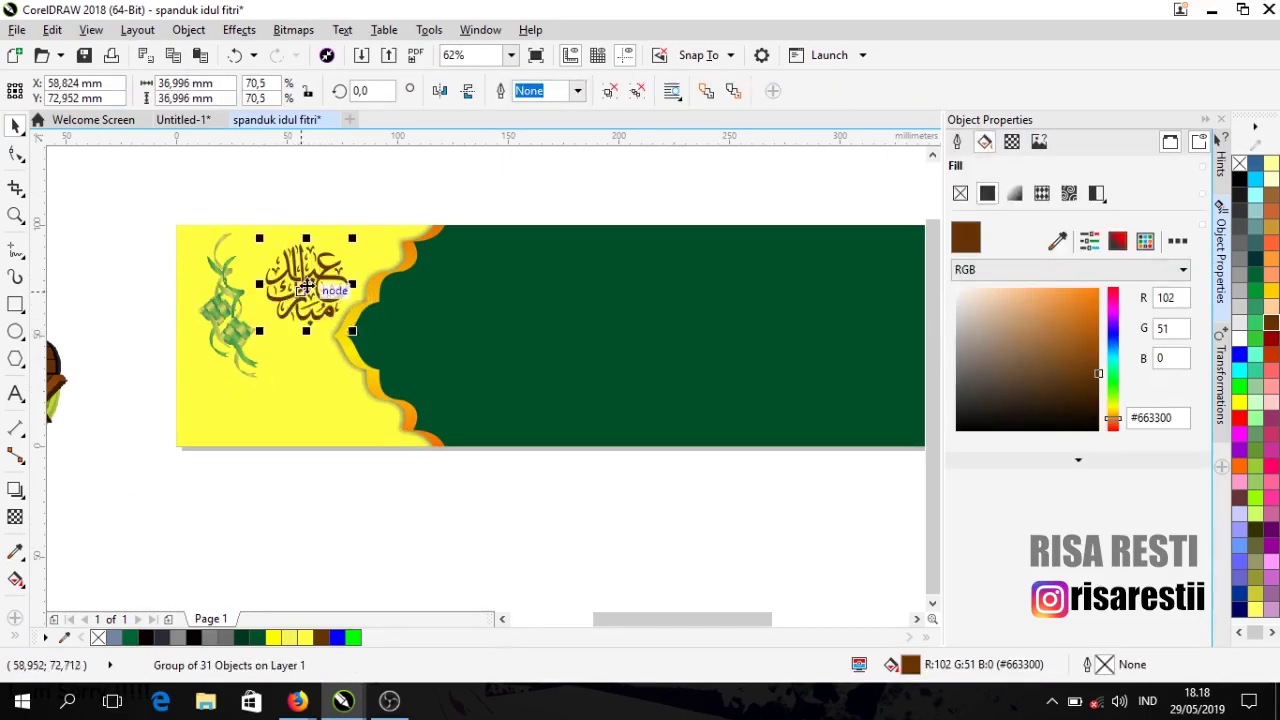
drag(305, 283, 303, 290)
click(328, 194)
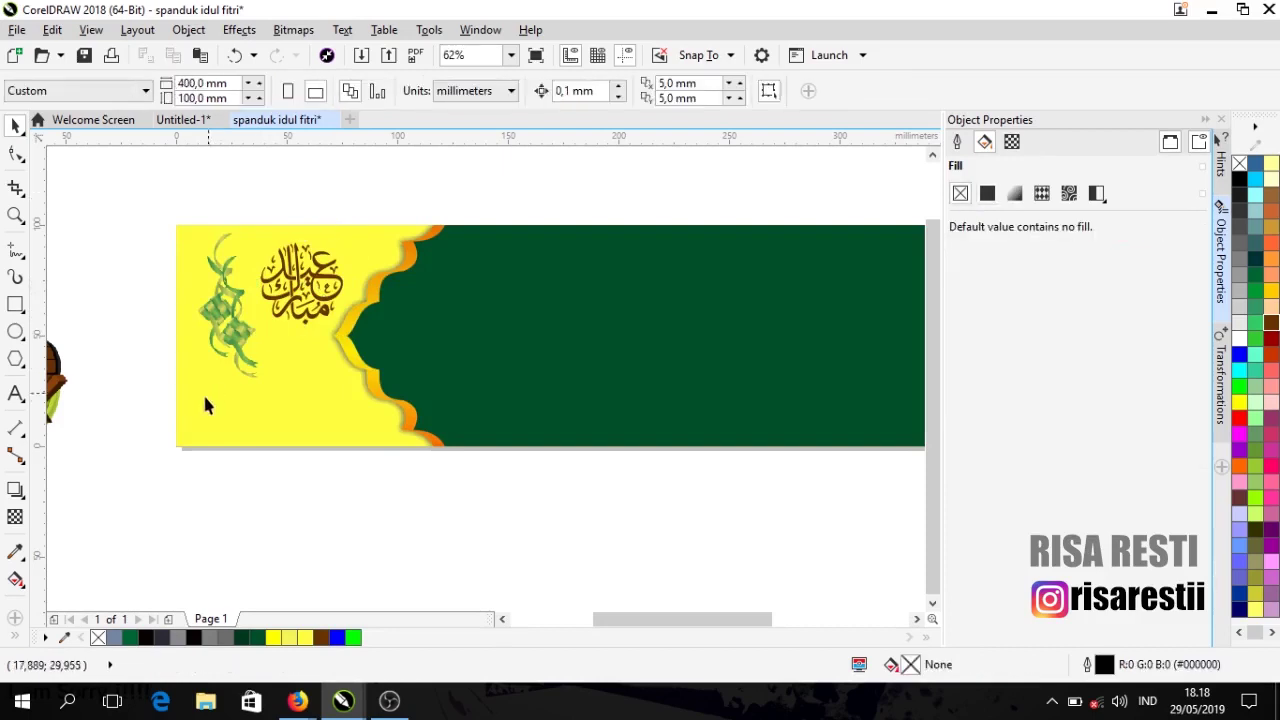
Step: Adjust the ketupat image's color balance, shifting its Cyan–Red channel toward cyan
click(232, 335)
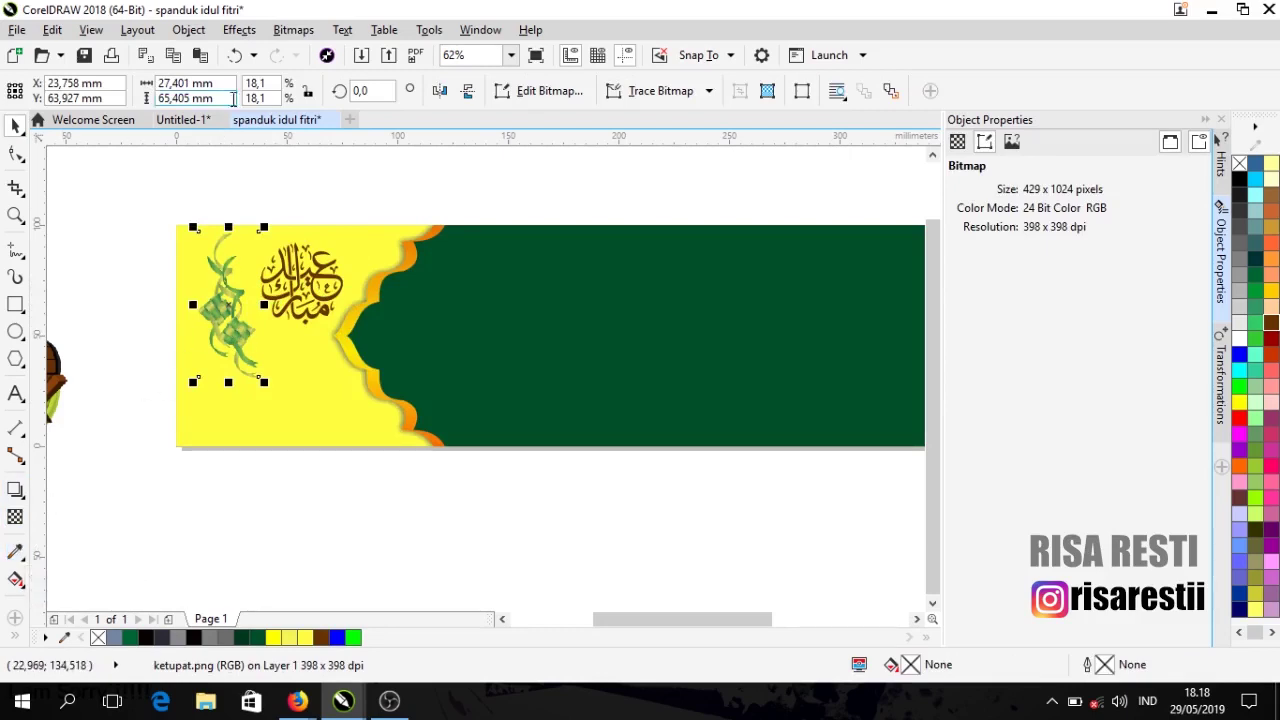
click(245, 33)
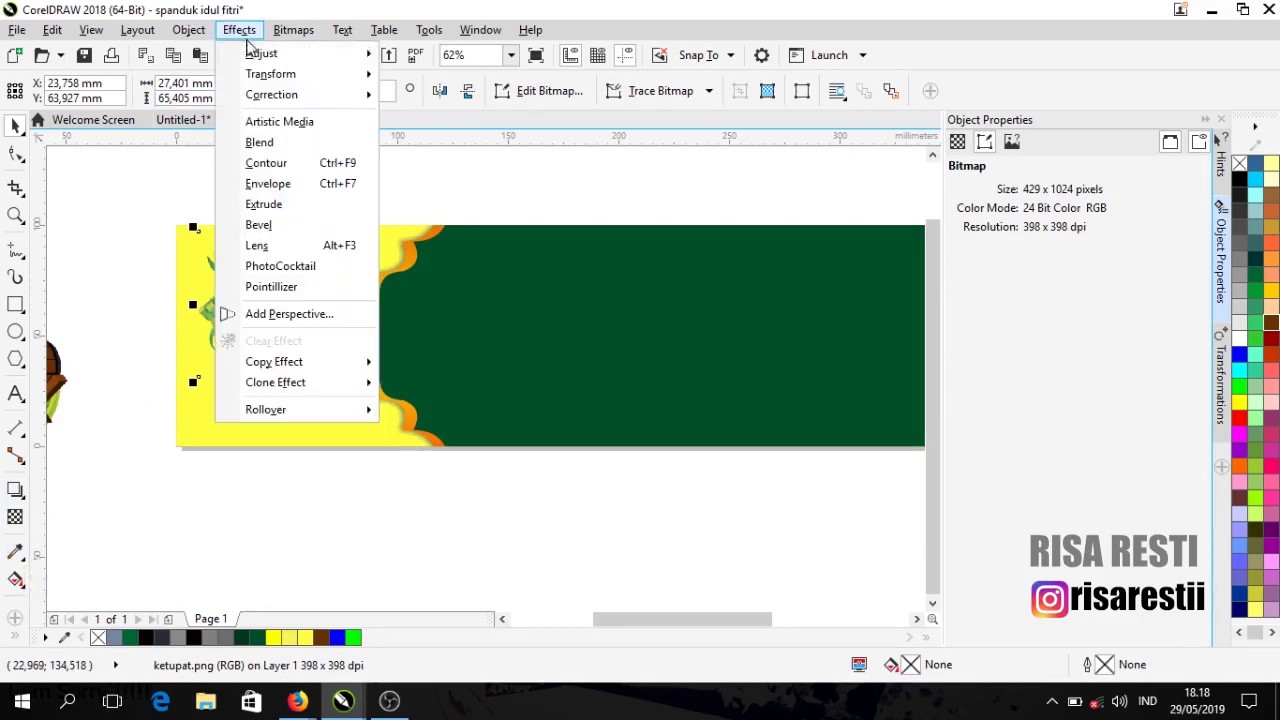
mouse_move(300, 62)
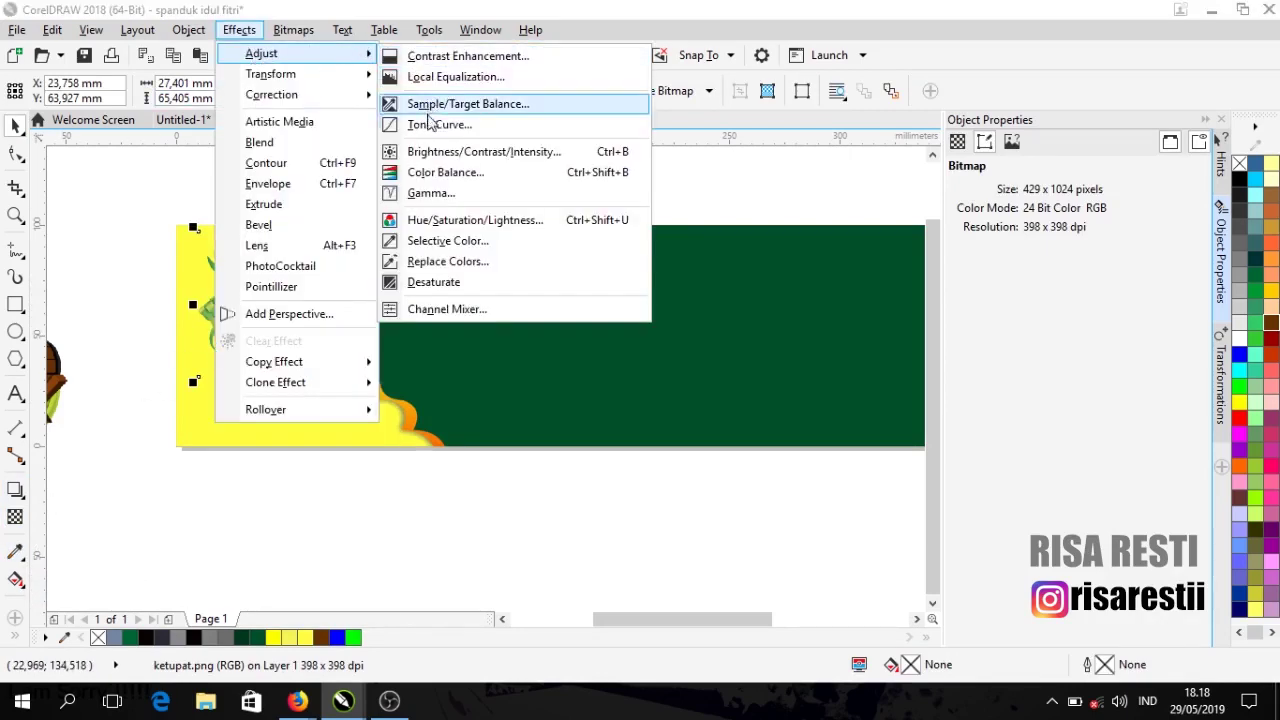
click(433, 178)
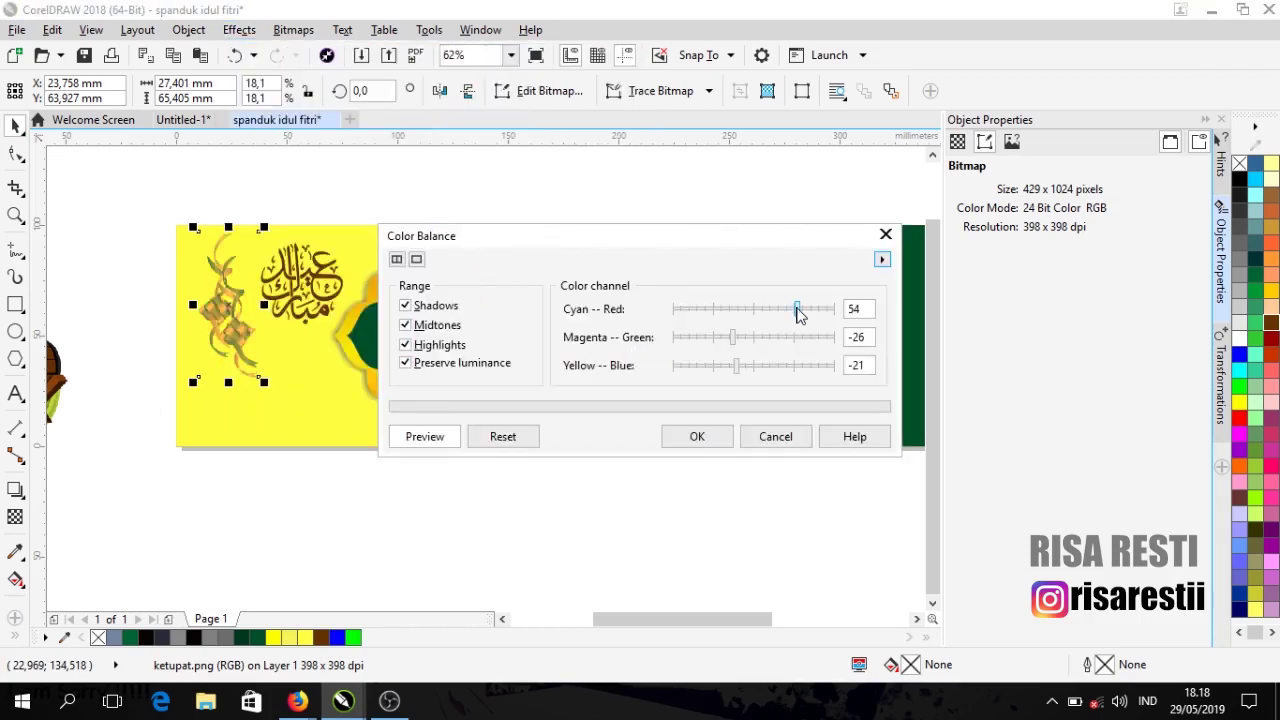
drag(799, 314, 738, 318)
mouse_move(738, 343)
mouse_down()
mouse_move(772, 339)
mouse_move(737, 308)
mouse_move(777, 338)
mouse_move(737, 338)
mouse_move(731, 366)
mouse_move(744, 365)
mouse_up()
click(697, 436)
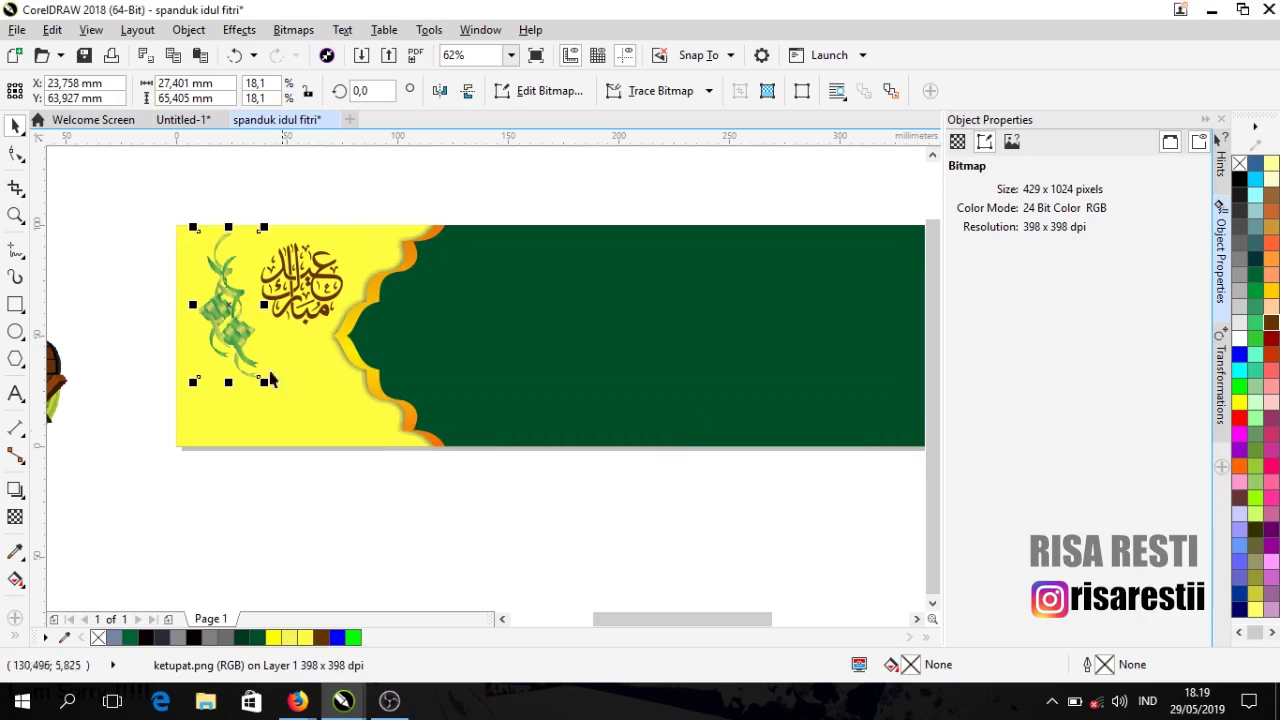
Step: Add a Flat Bottom Right drop shadow to the ketupat, offset about 0.8 mm and -1 mm, with 38 opacity
click(23, 500)
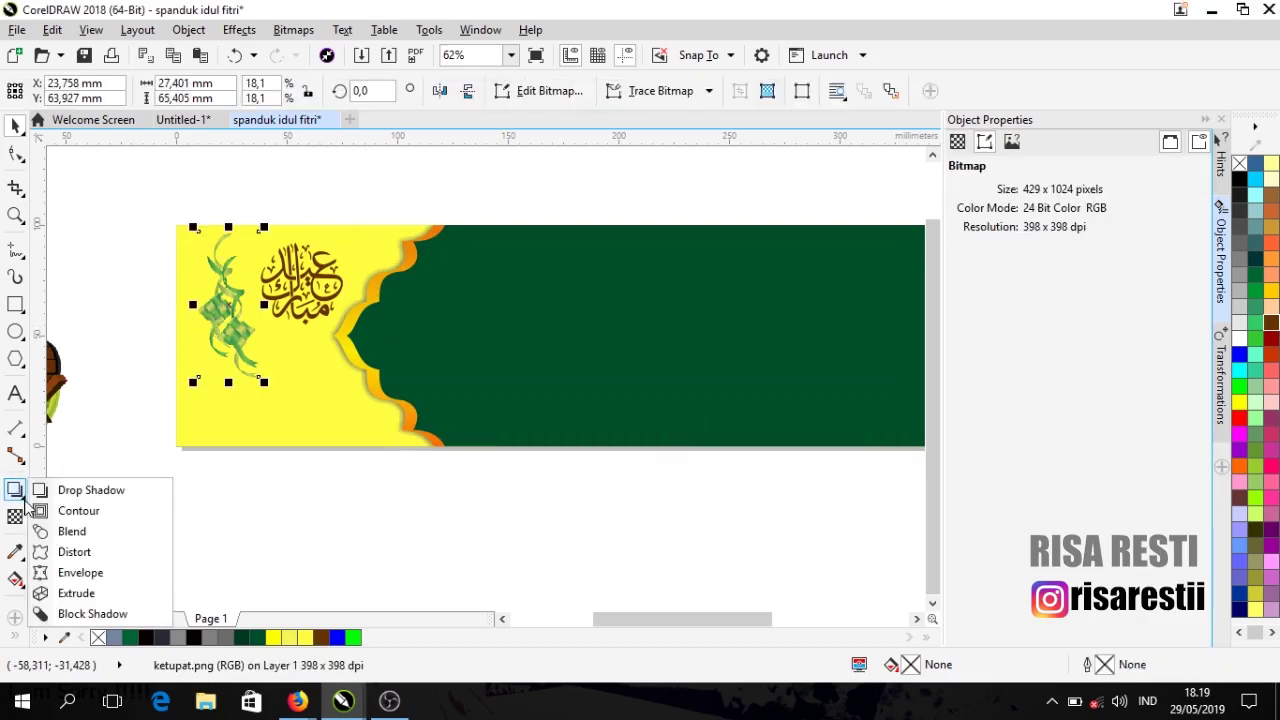
click(88, 490)
click(85, 92)
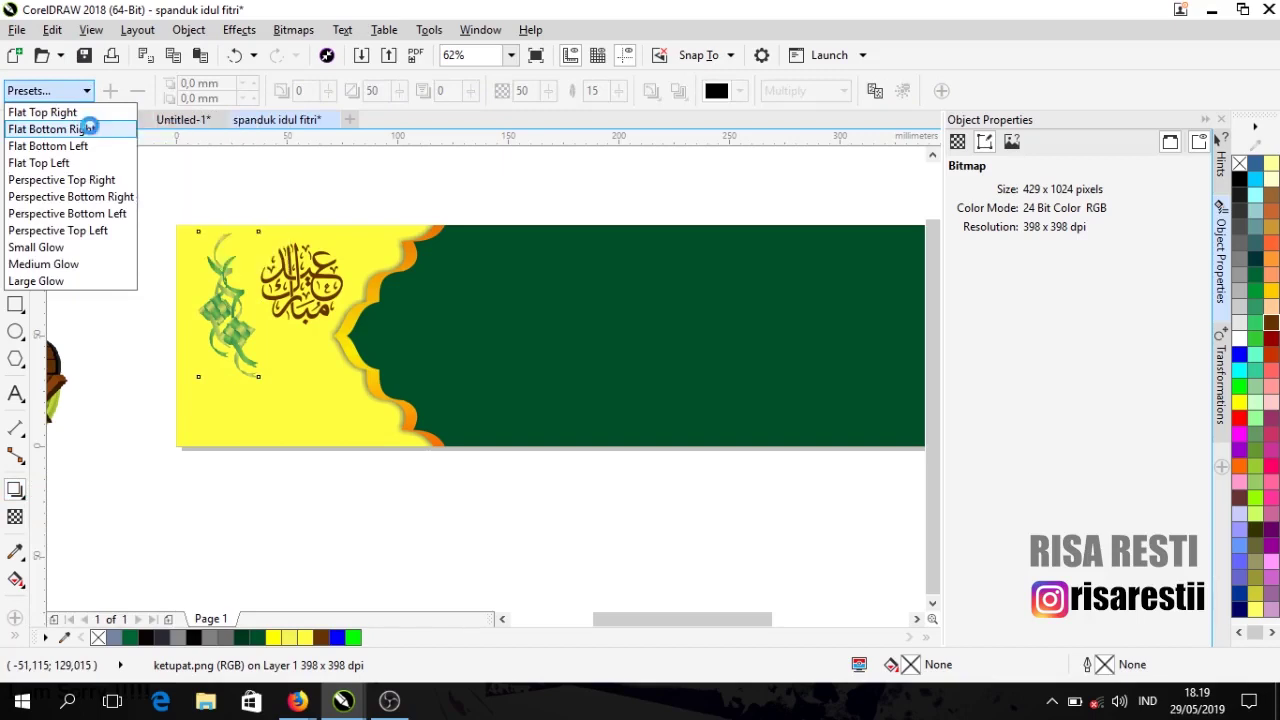
click(88, 130)
scroll(257, 362, up, 2)
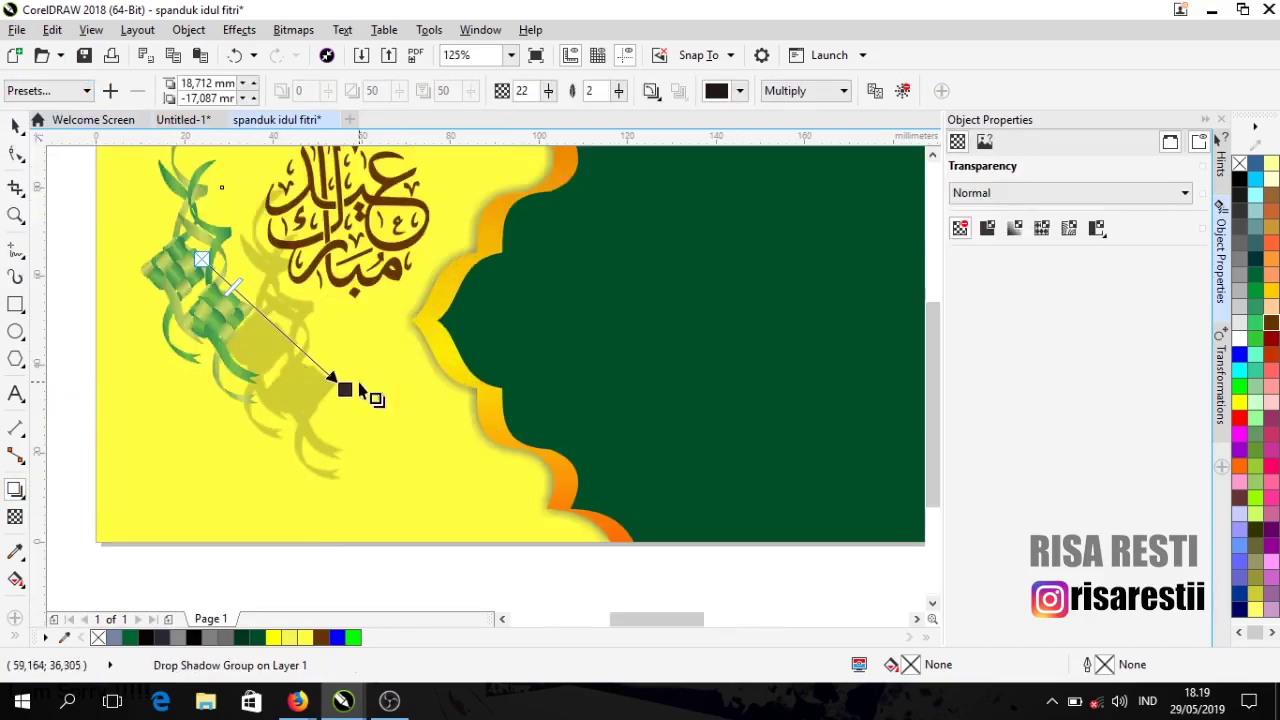
drag(346, 387, 265, 336)
drag(217, 276, 222, 289)
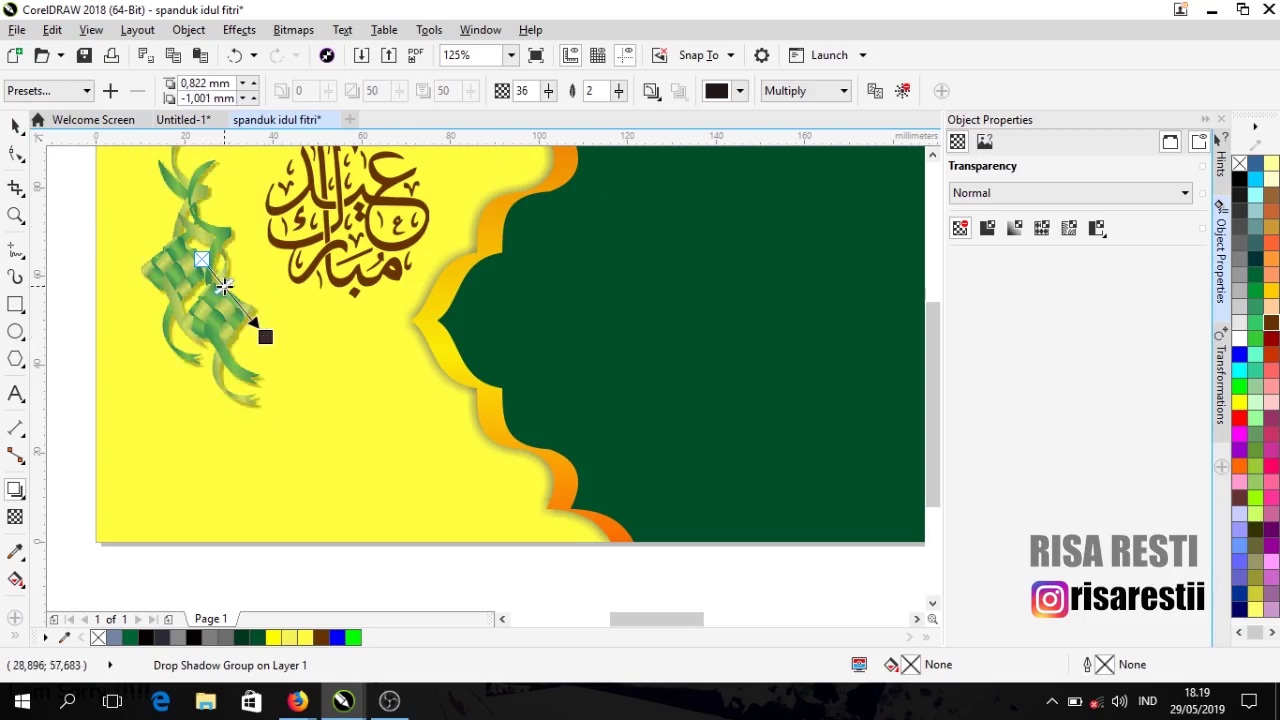
key(space)
Step: Place the drum image in the lower yellow area, size it to about 64 mm and mirror it horizontally
scroll(387, 283, down, 2)
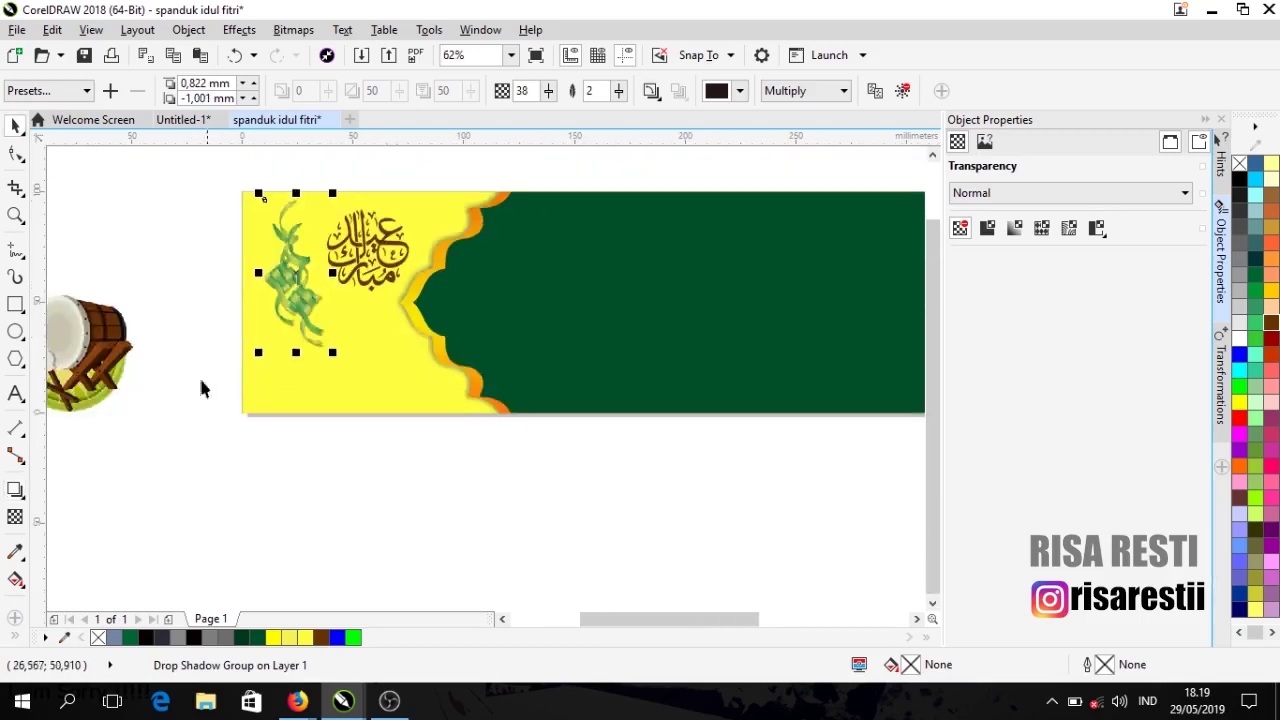
drag(117, 348, 371, 349)
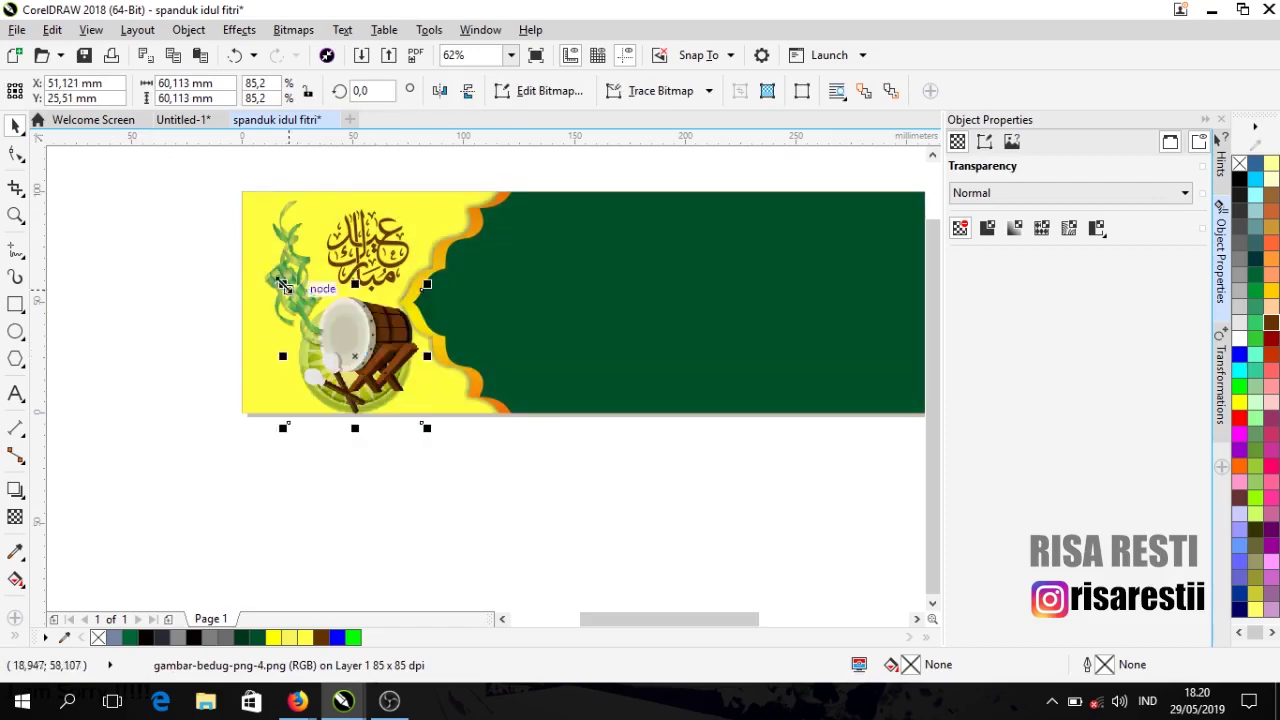
drag(284, 286, 324, 343)
click(467, 91)
click(467, 91)
click(440, 91)
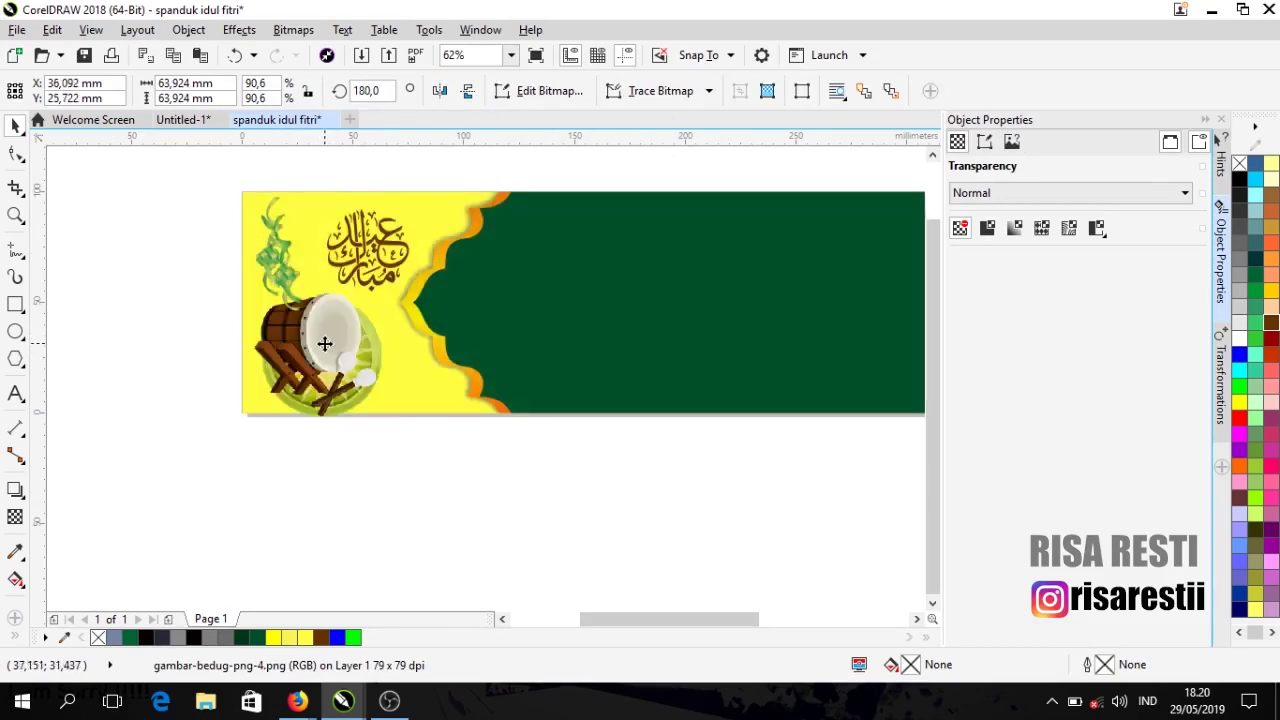
key(Left)
Step: Reposition the ketupat, the drum and the calligraphy to balance the arrangement within the yellow area
click(287, 270)
click(279, 258)
drag(277, 258, 275, 251)
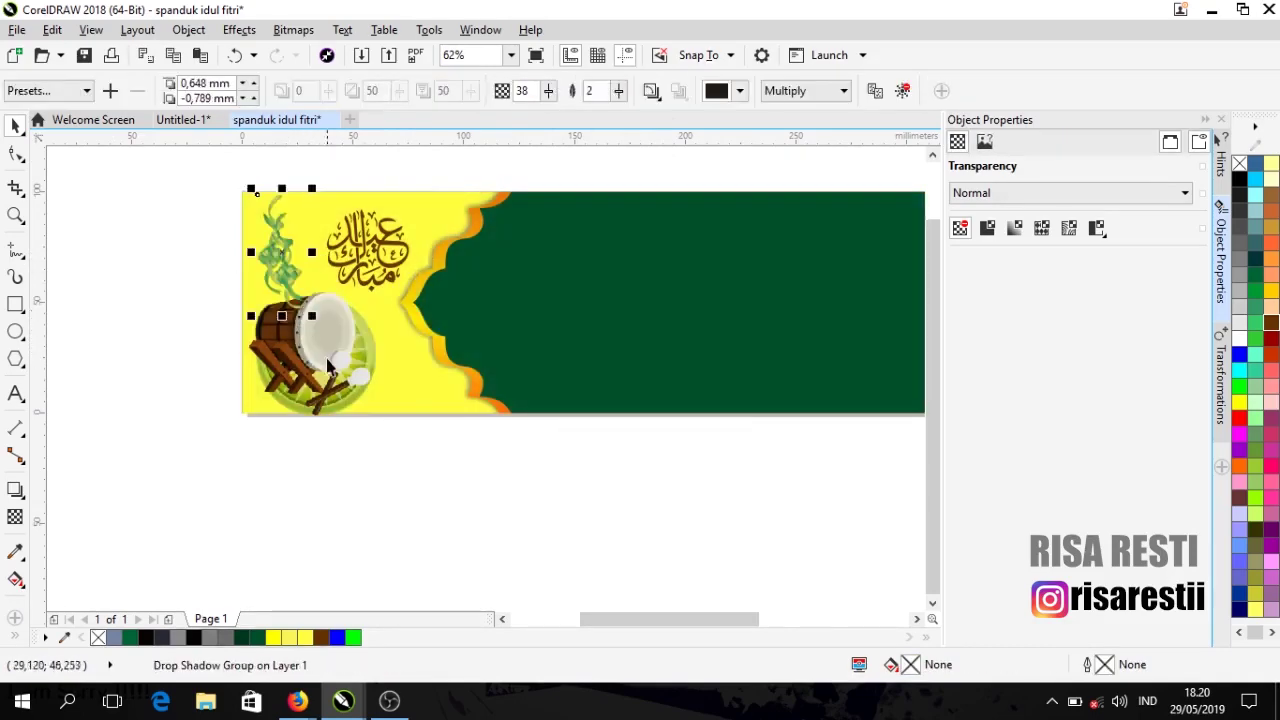
drag(328, 366, 350, 364)
drag(383, 238, 371, 233)
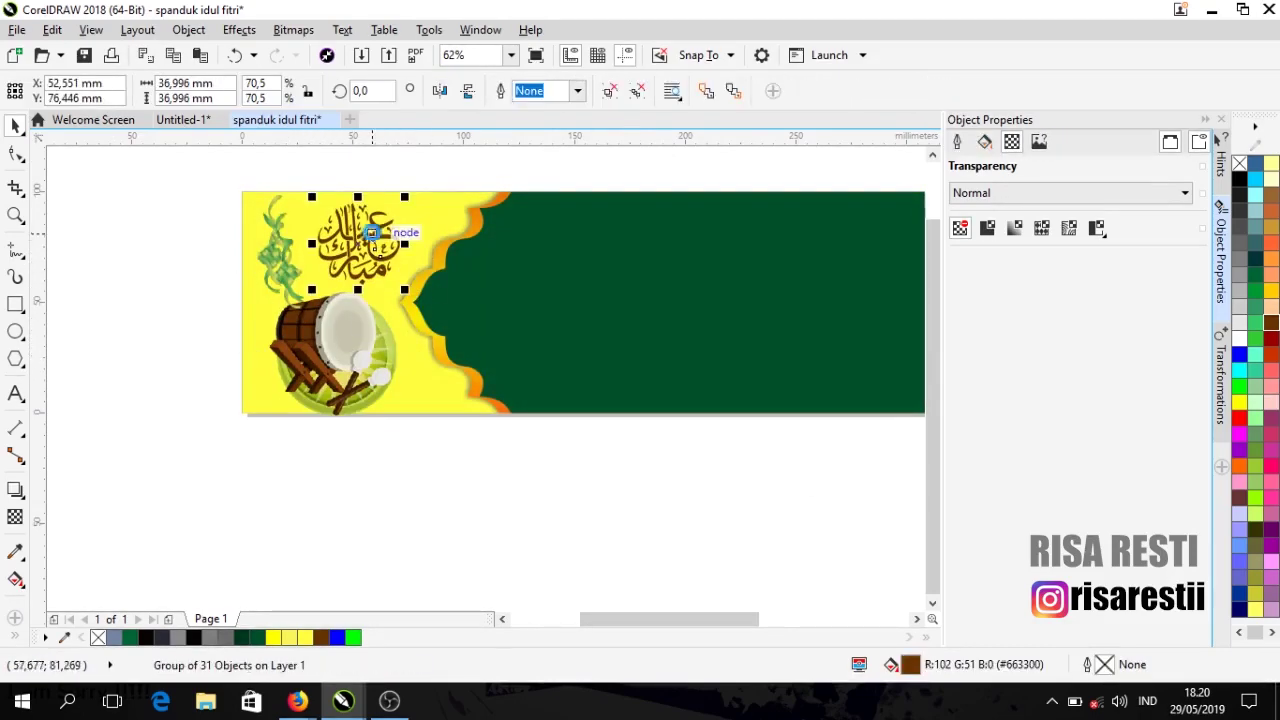
Step: Group the ketupat with its shadow, the calligraphy and the drum together
drag(214, 177, 425, 465)
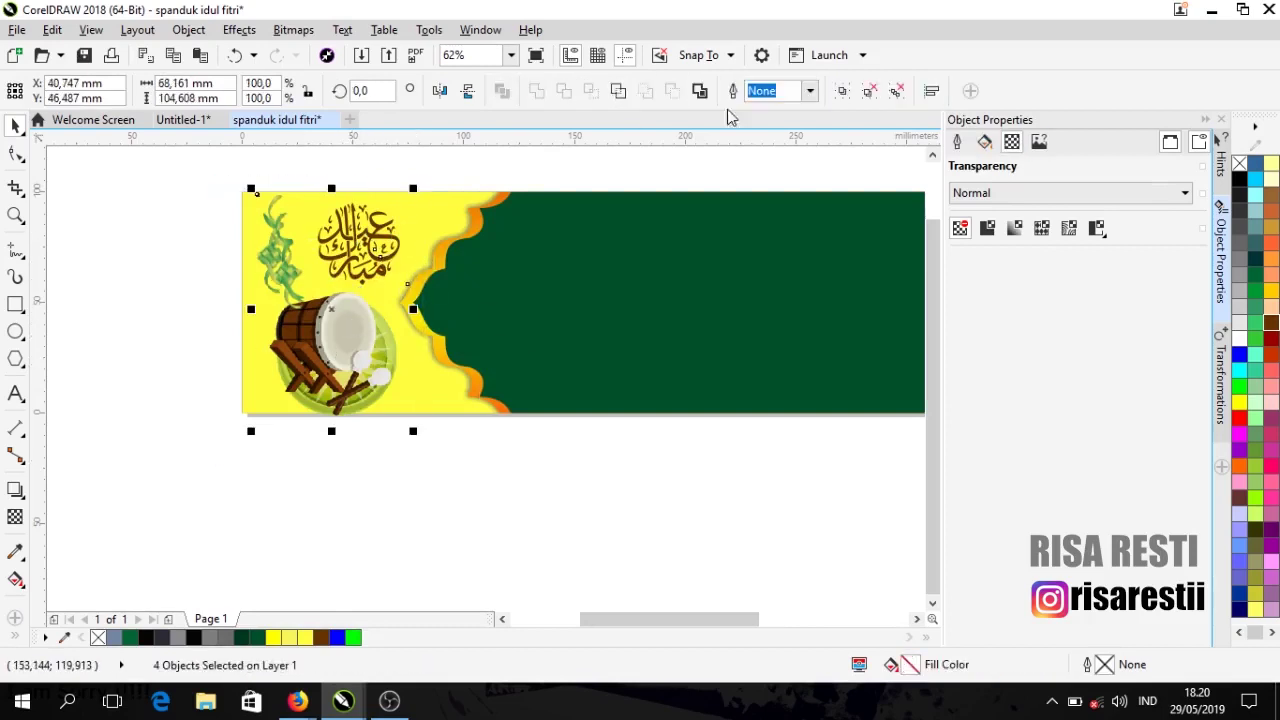
click(842, 91)
click(397, 467)
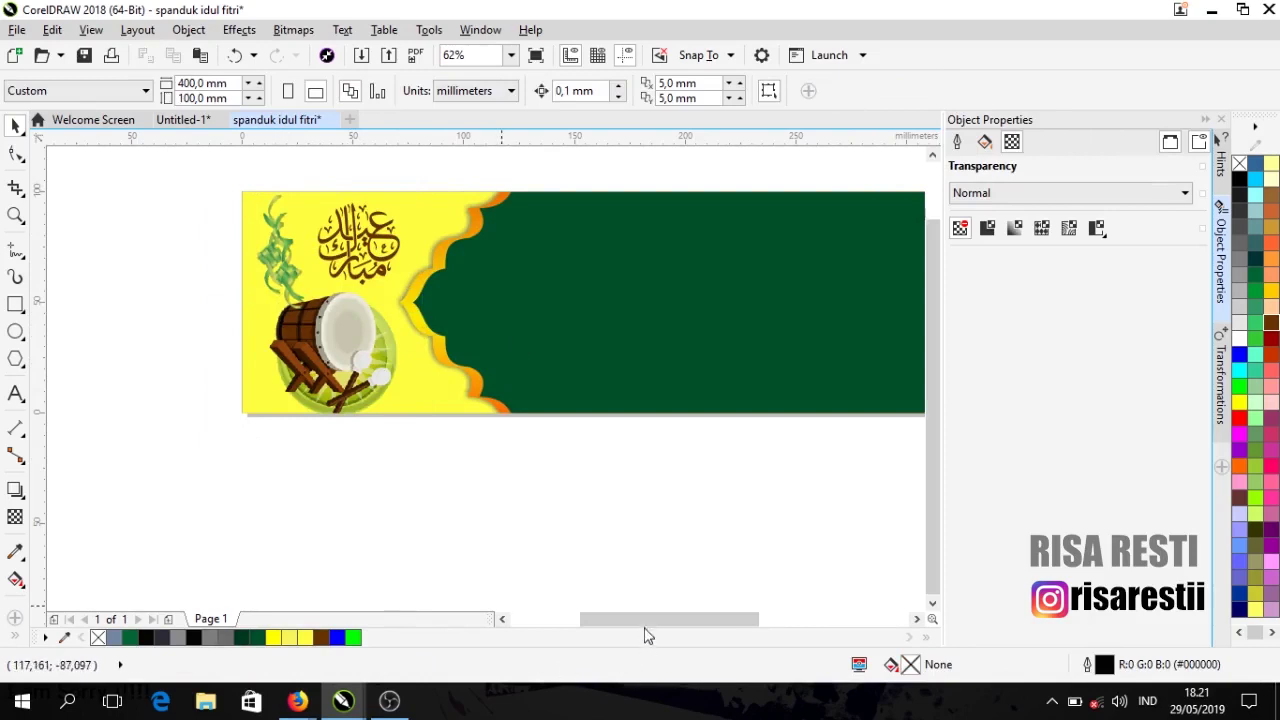
Step: Delete the mandala bitmap below the banner and paste the traced mandala curve in its place
drag(647, 620, 700, 621)
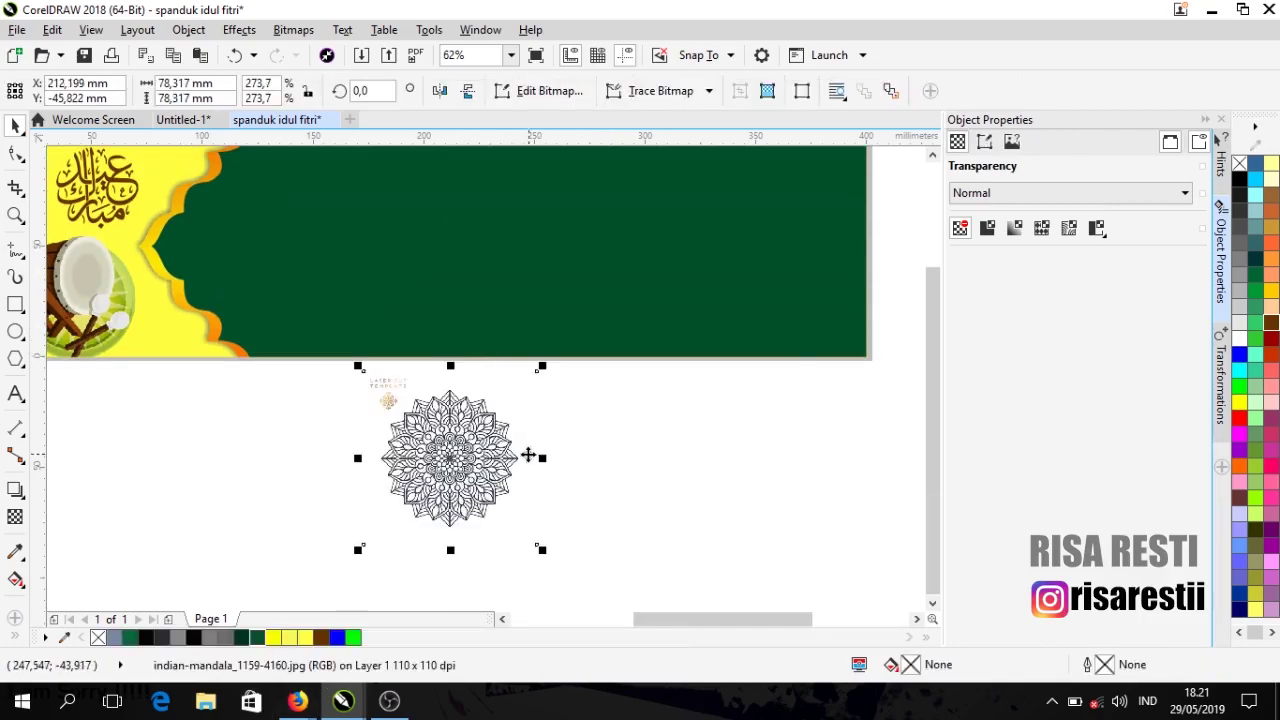
key(Delete)
key(ctrl+v)
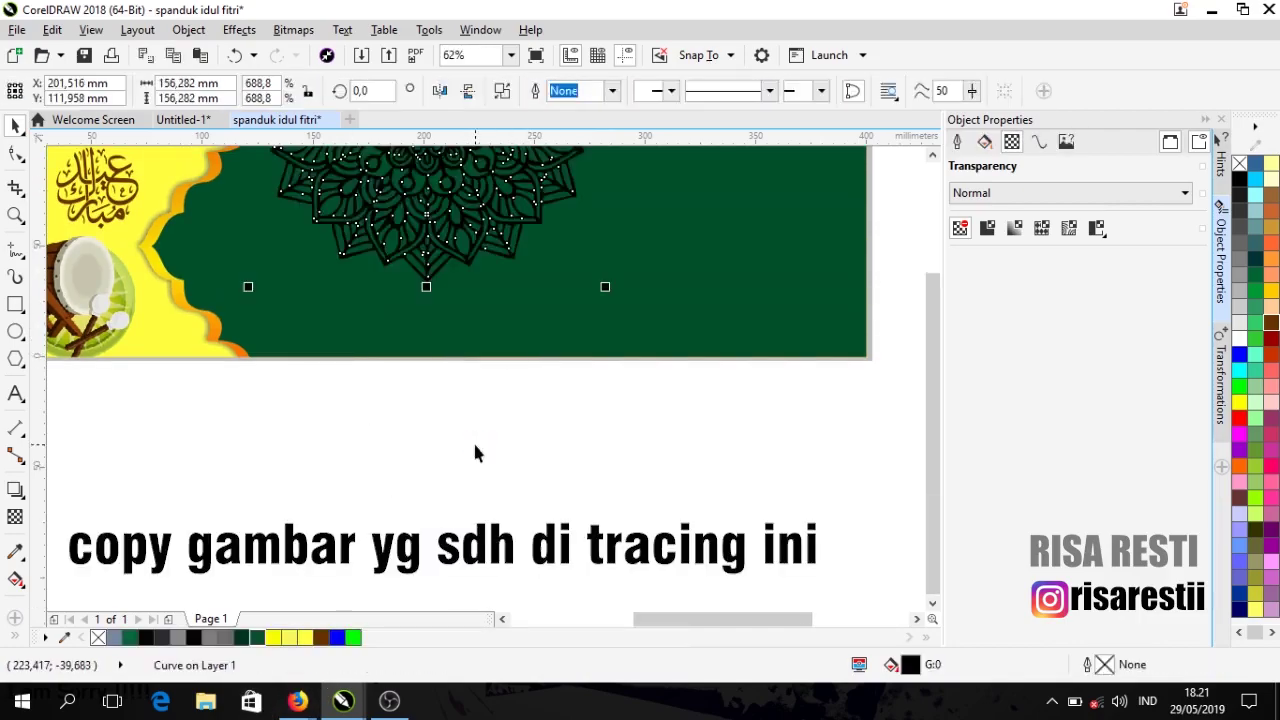
Step: Scale the traced mandala to about 126 mm, move it over the green area's right end and fill it white
mouse_move(465, 223)
mouse_down()
mouse_move(577, 553)
mouse_move(490, 590)
mouse_move(514, 400)
mouse_move(458, 358)
mouse_up()
scroll(490, 590, down, 2)
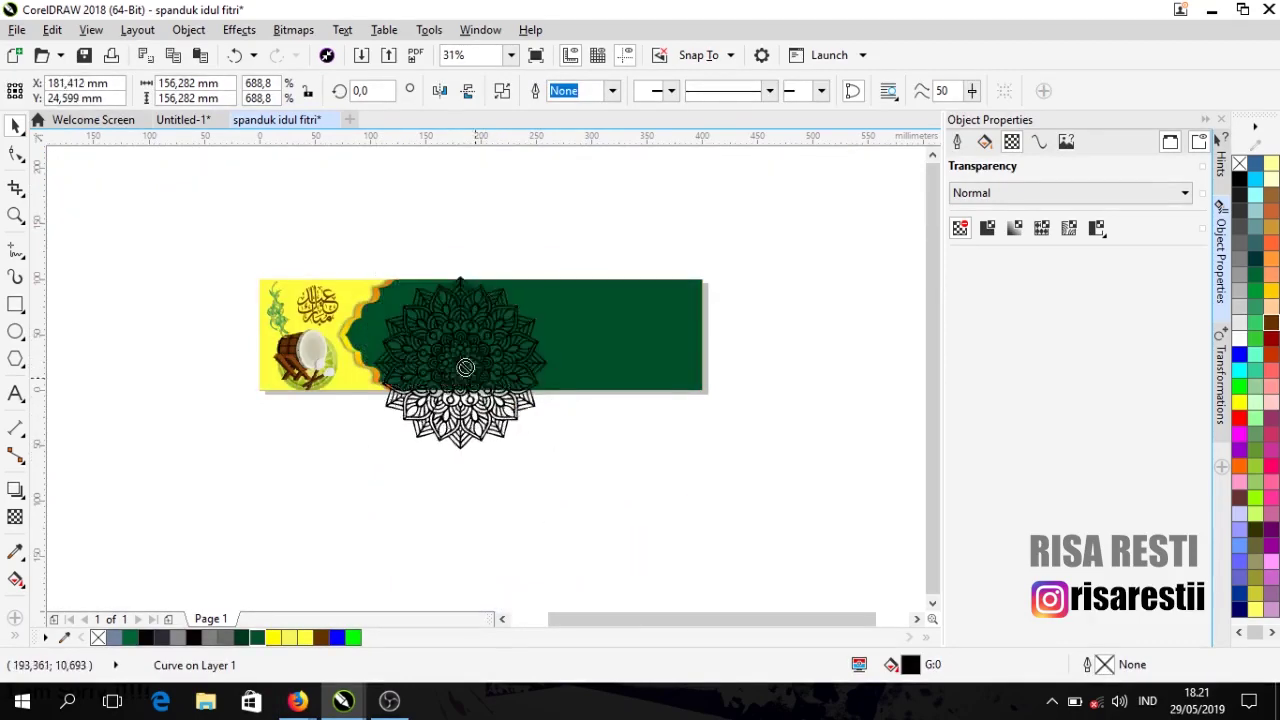
drag(523, 443, 495, 400)
drag(470, 362, 680, 330)
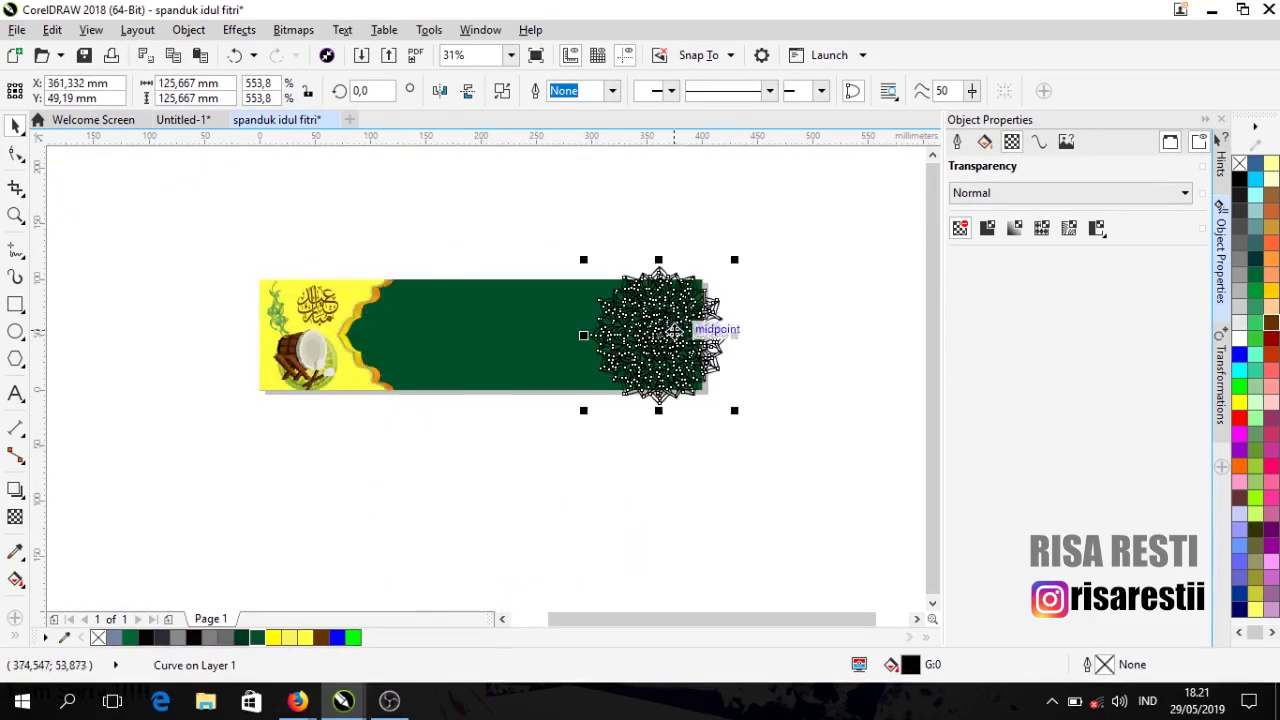
scroll(714, 430, up, 1)
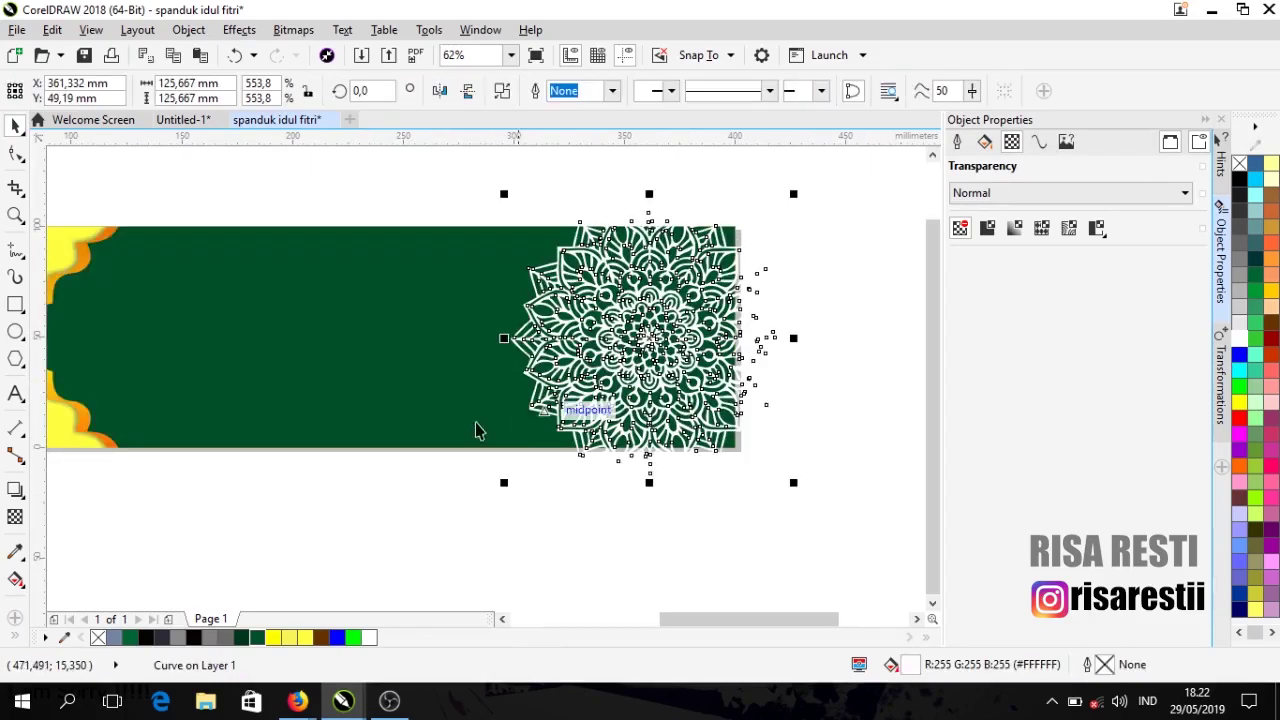
Step: Apply a uniform transparency of 60 to the white mandala
click(16, 518)
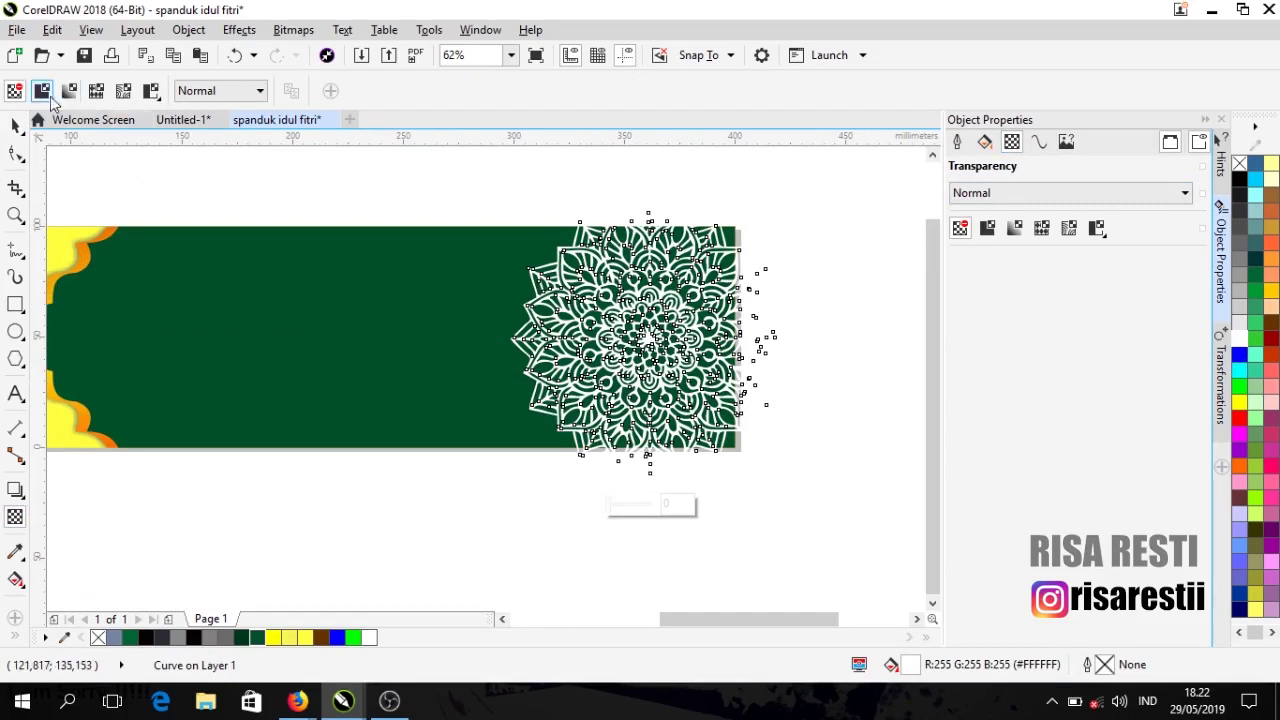
click(42, 91)
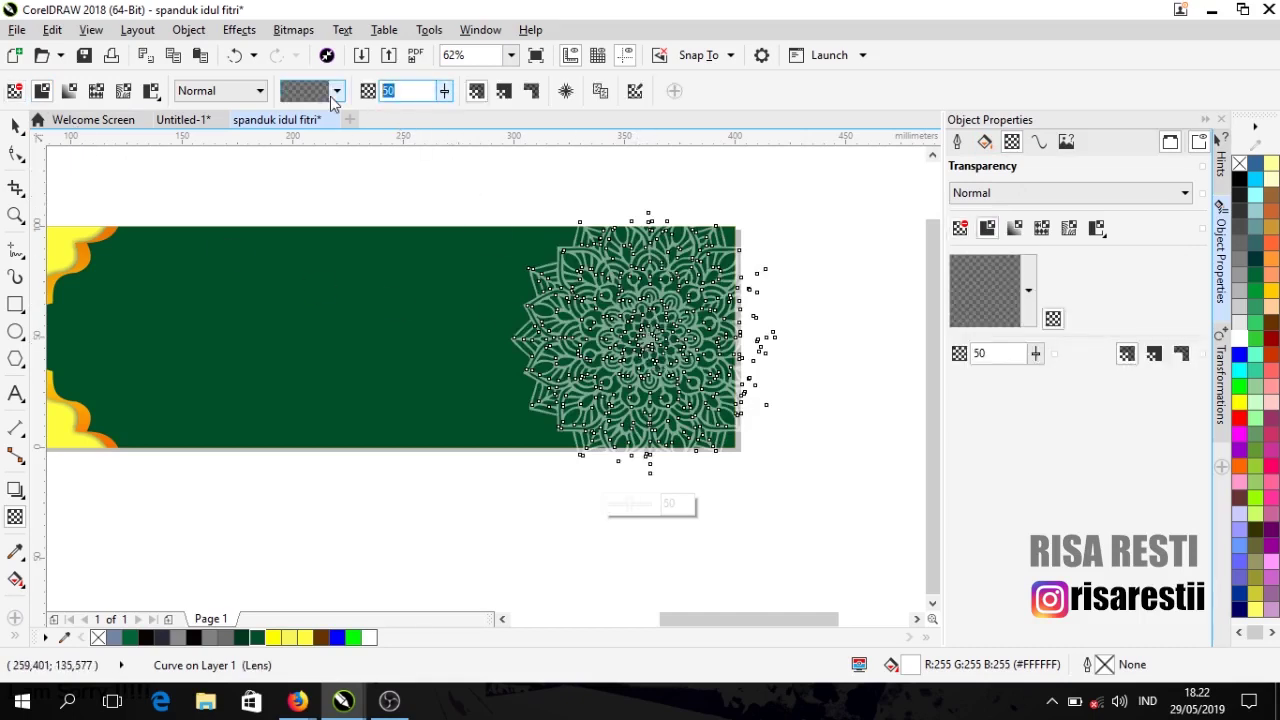
text(60)
key(Return)
click(15, 126)
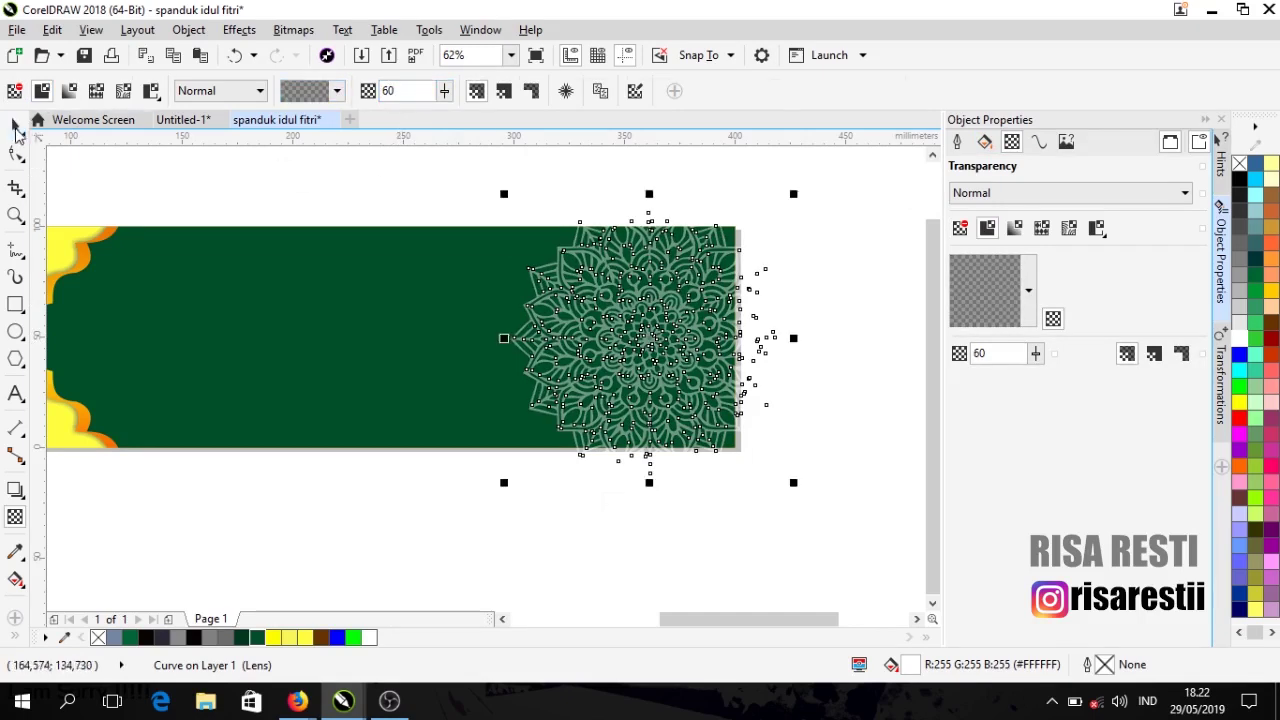
click(434, 191)
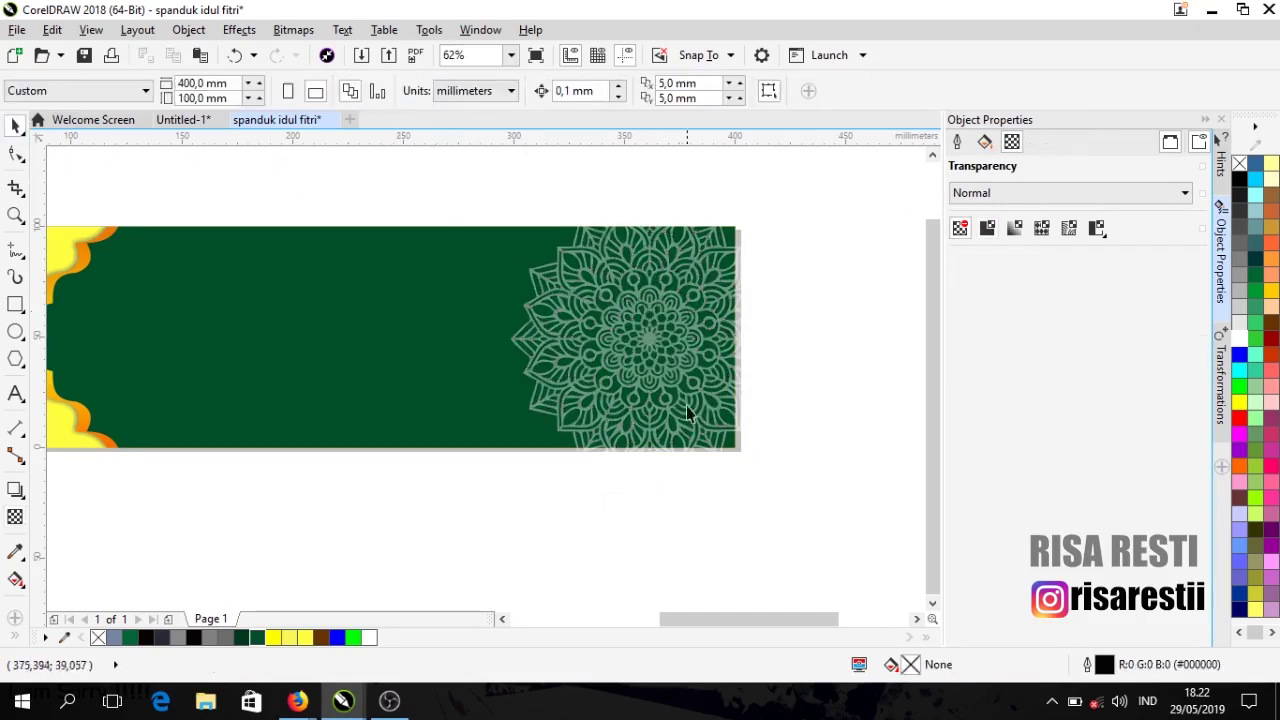
Step: Set the mandala's uniform transparency to 80
click(684, 302)
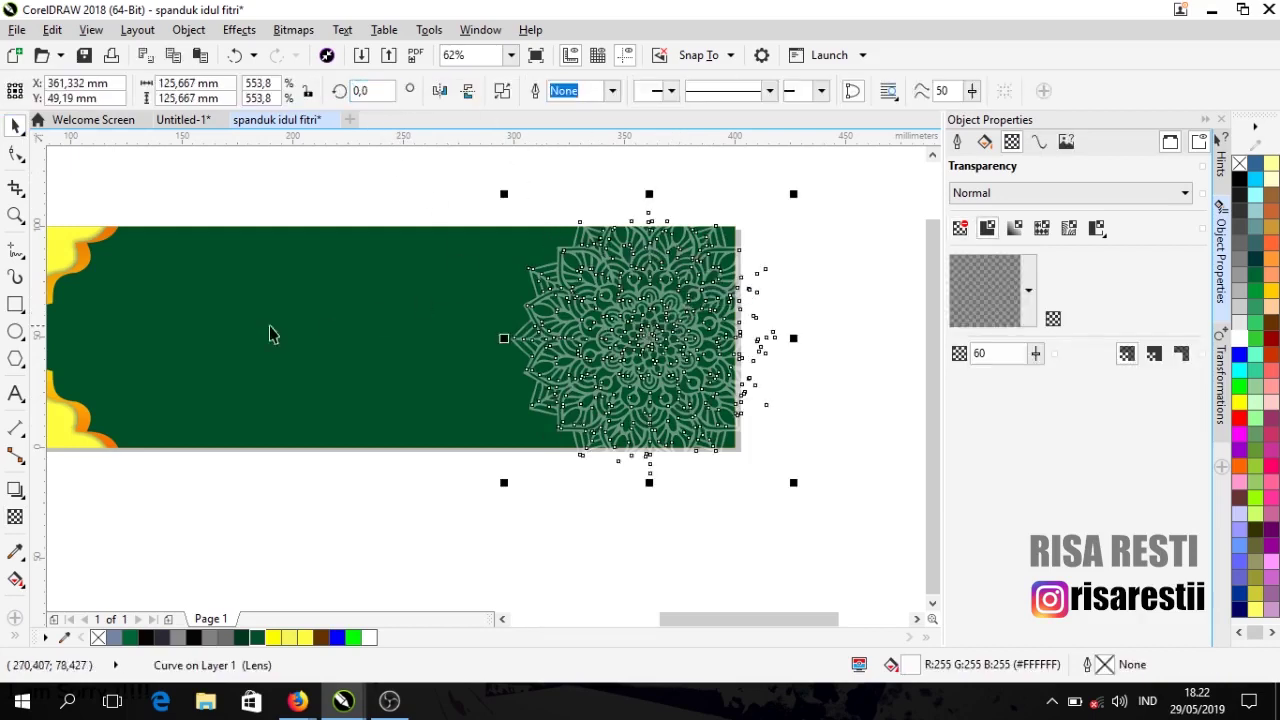
click(15, 516)
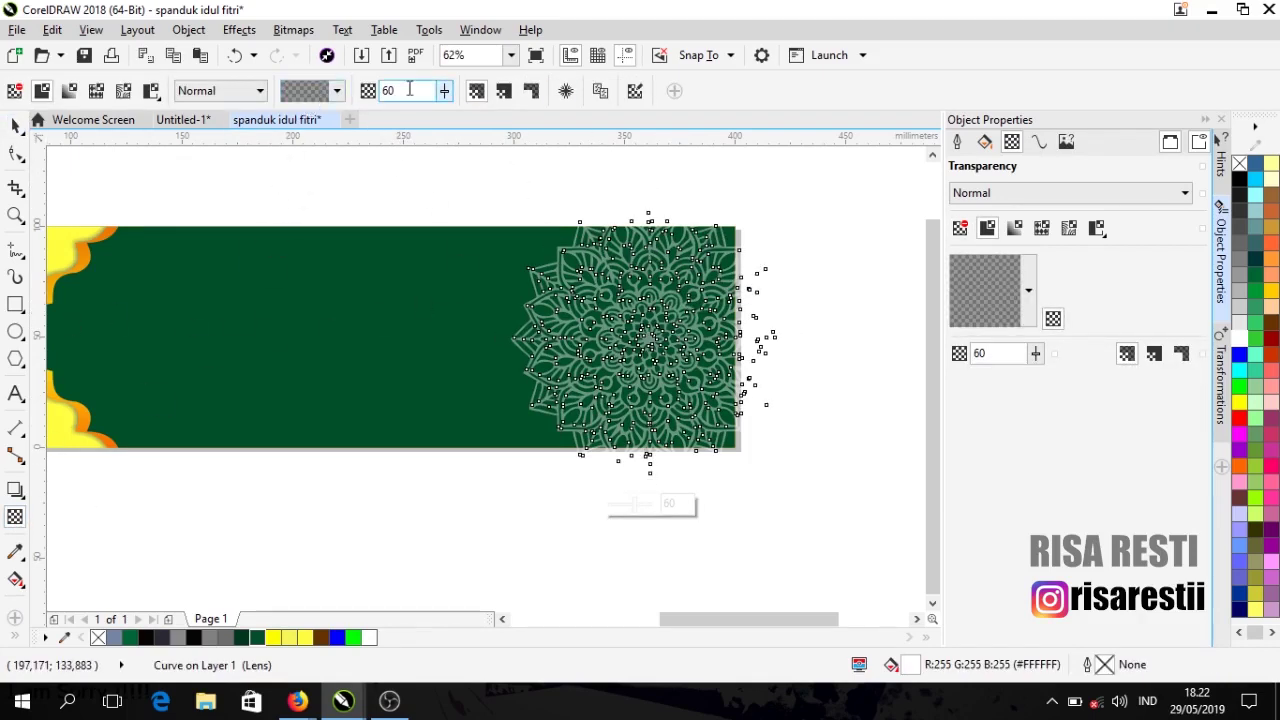
text(80)
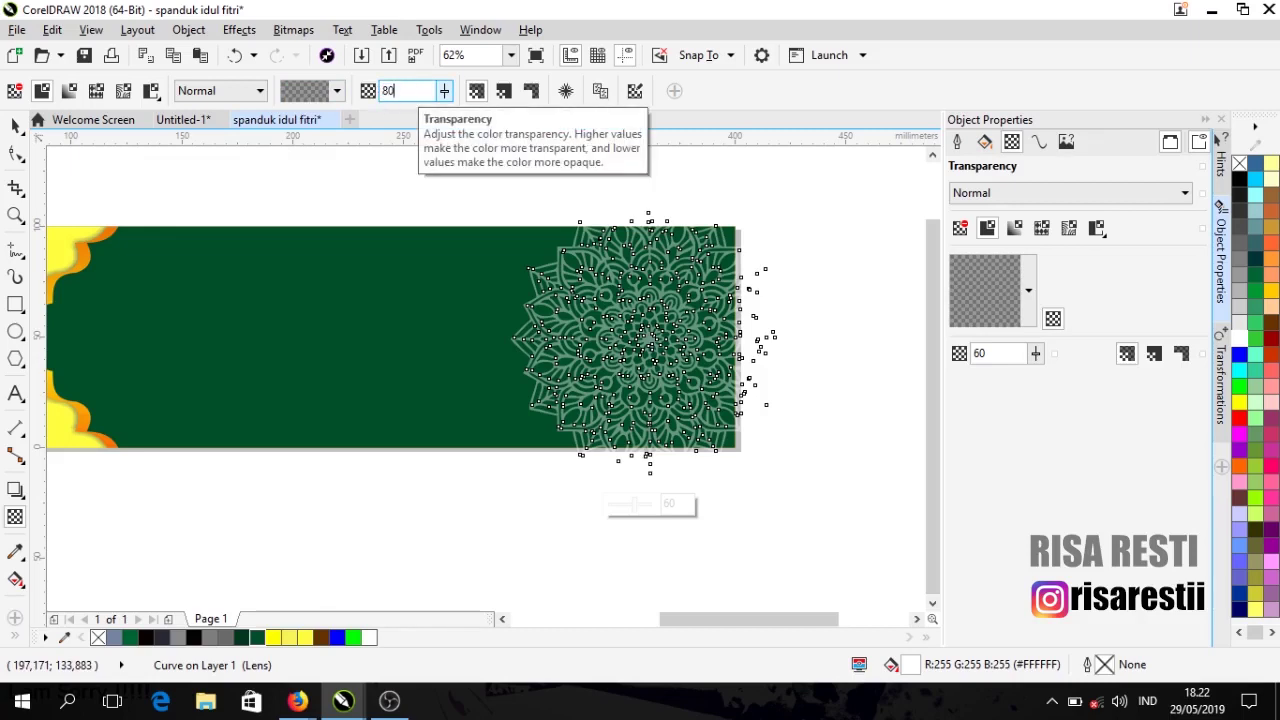
key(Return)
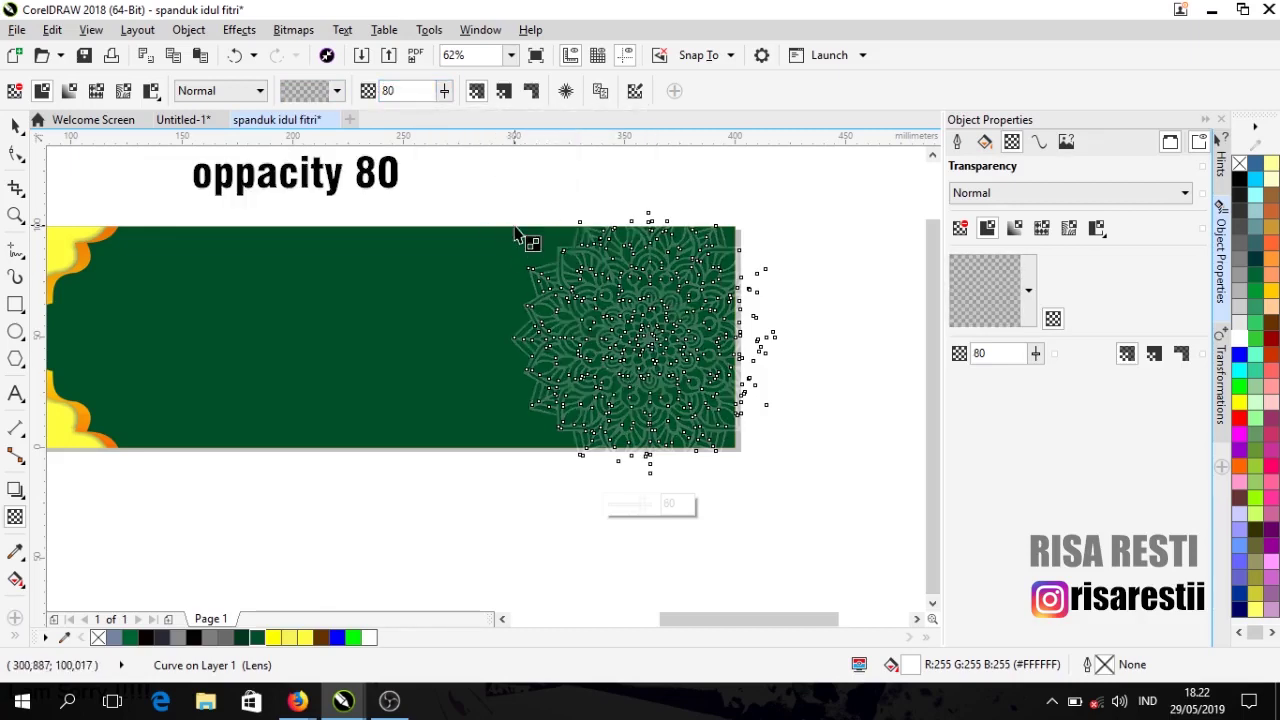
click(15, 125)
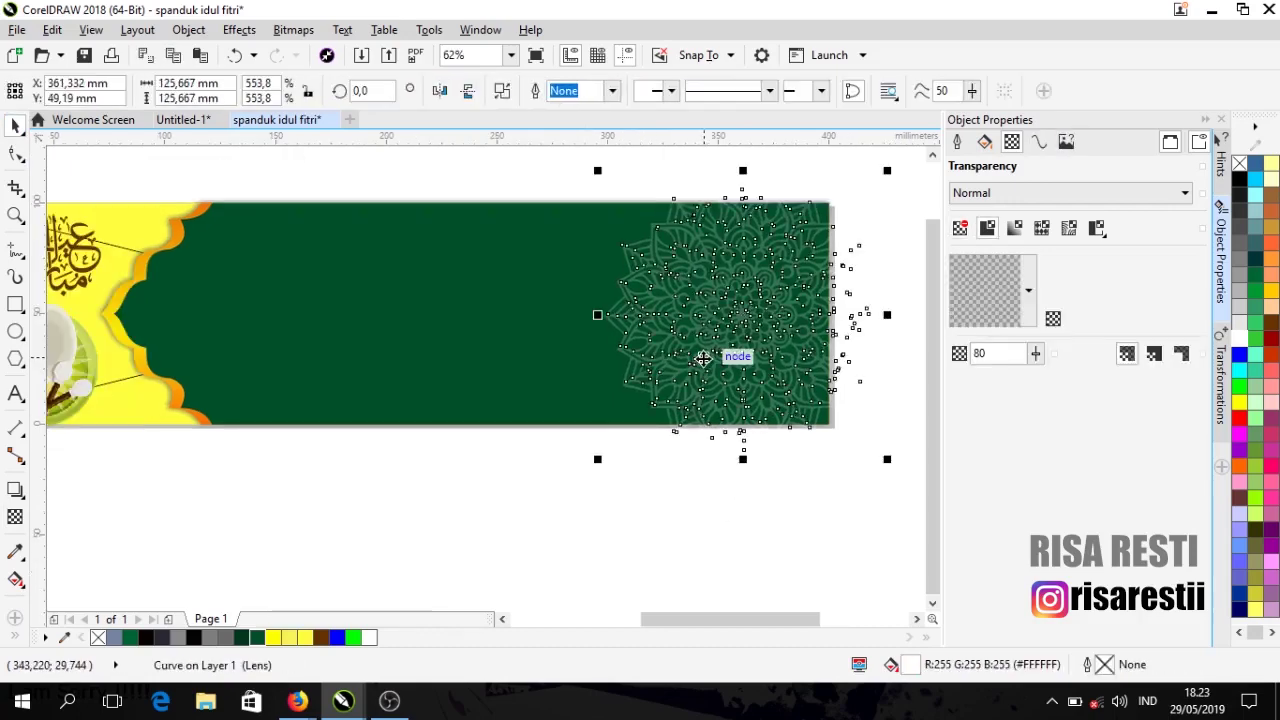
Step: Duplicate the mandala and move the copy toward the scalloped end of the green area
key(ctrl+d)
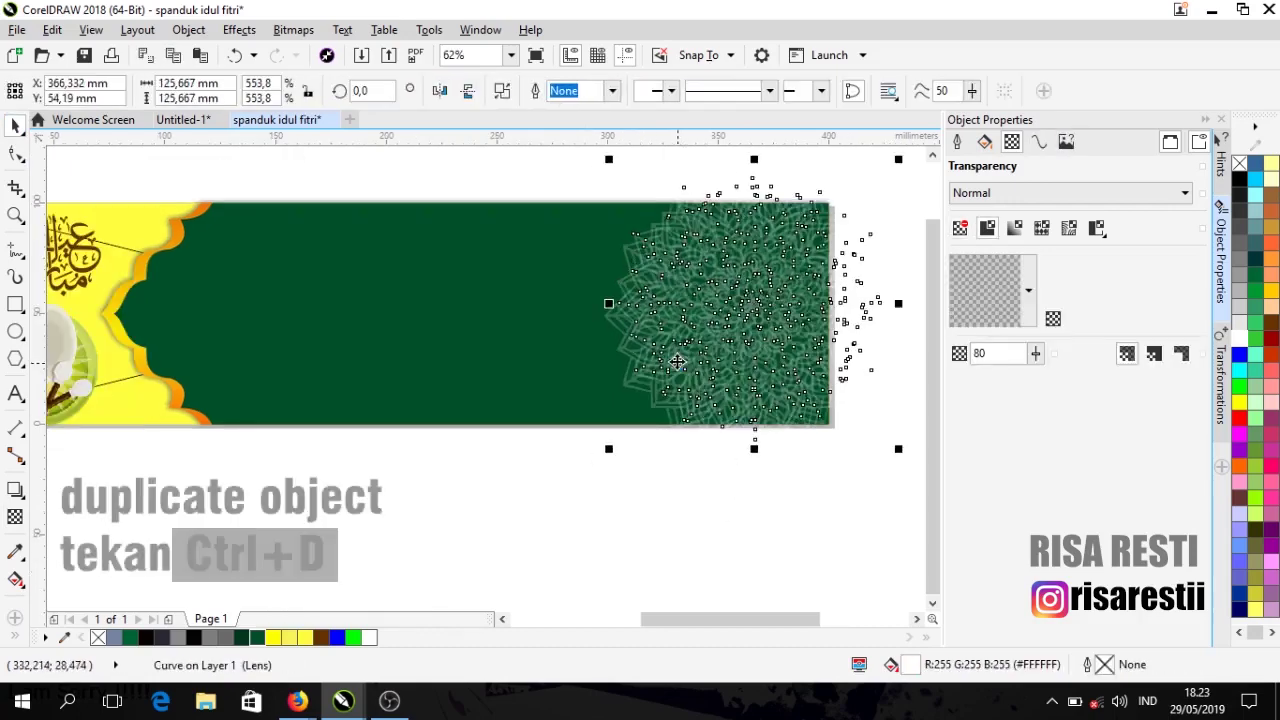
drag(746, 300, 324, 331)
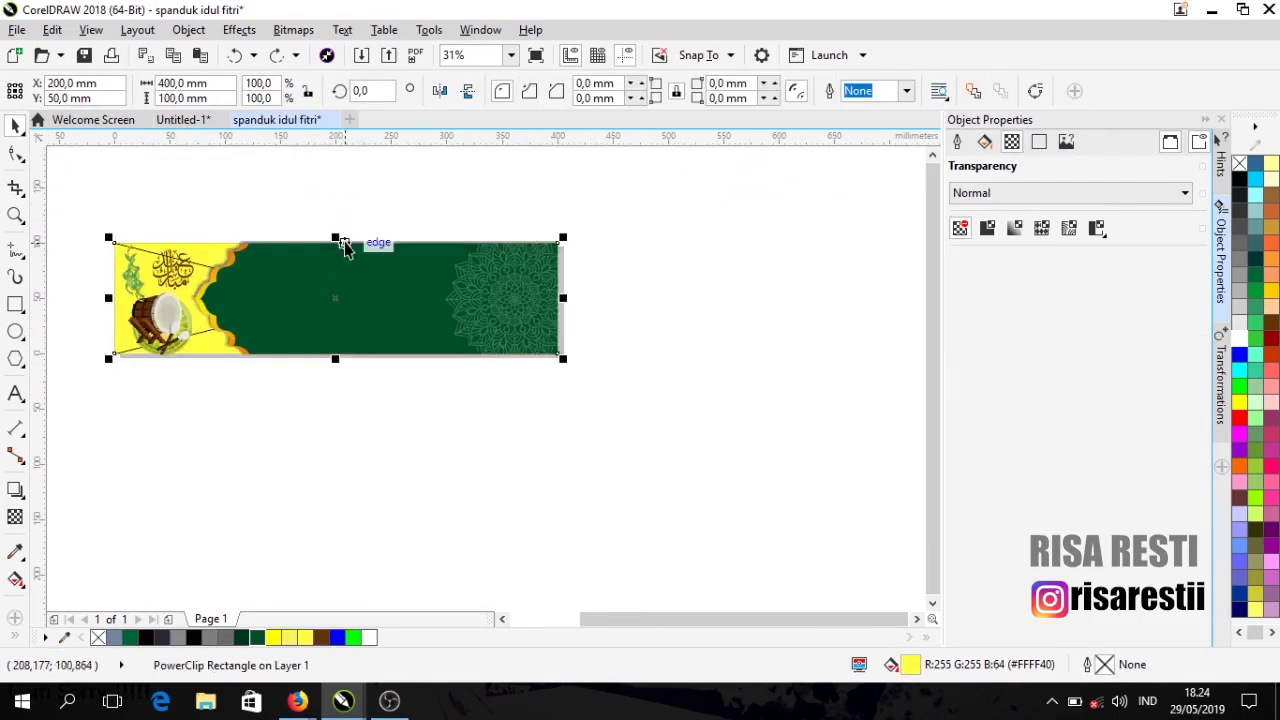
Step: Move the green scalloped panel group out of the yellow banner to just below it and ungroup its layers
click(343, 195)
drag(317, 317, 269, 430)
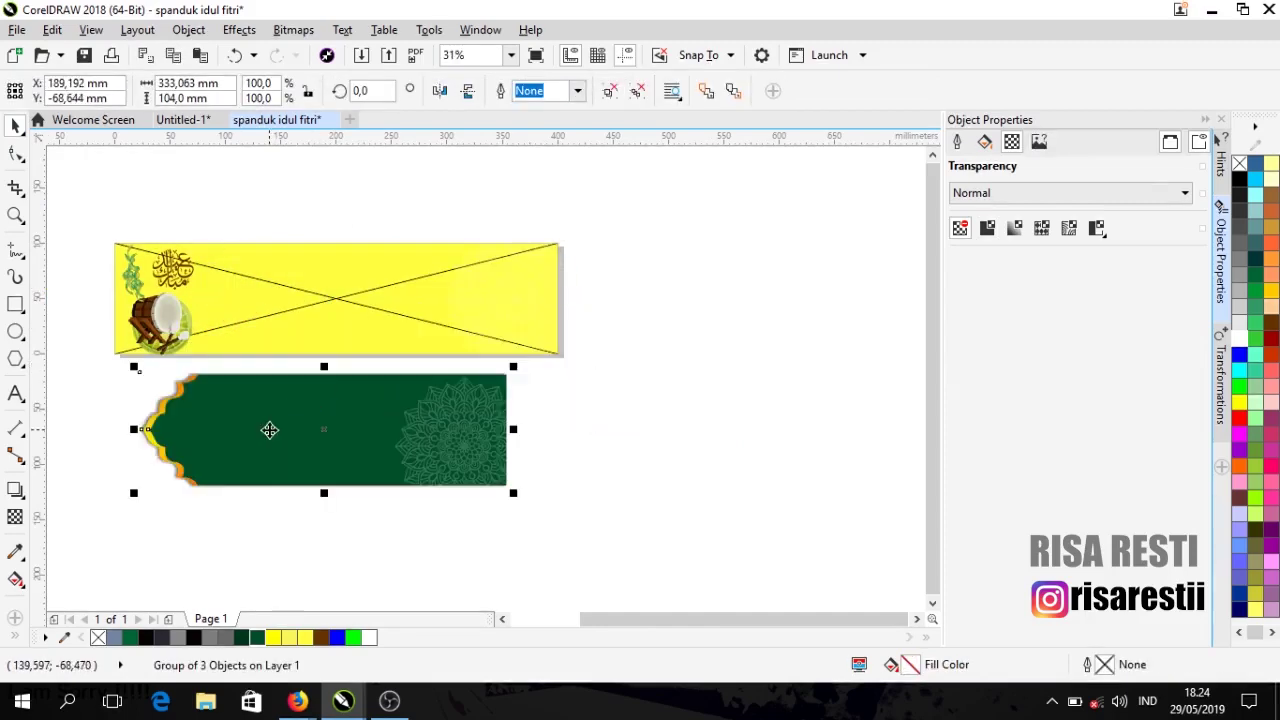
click(572, 360)
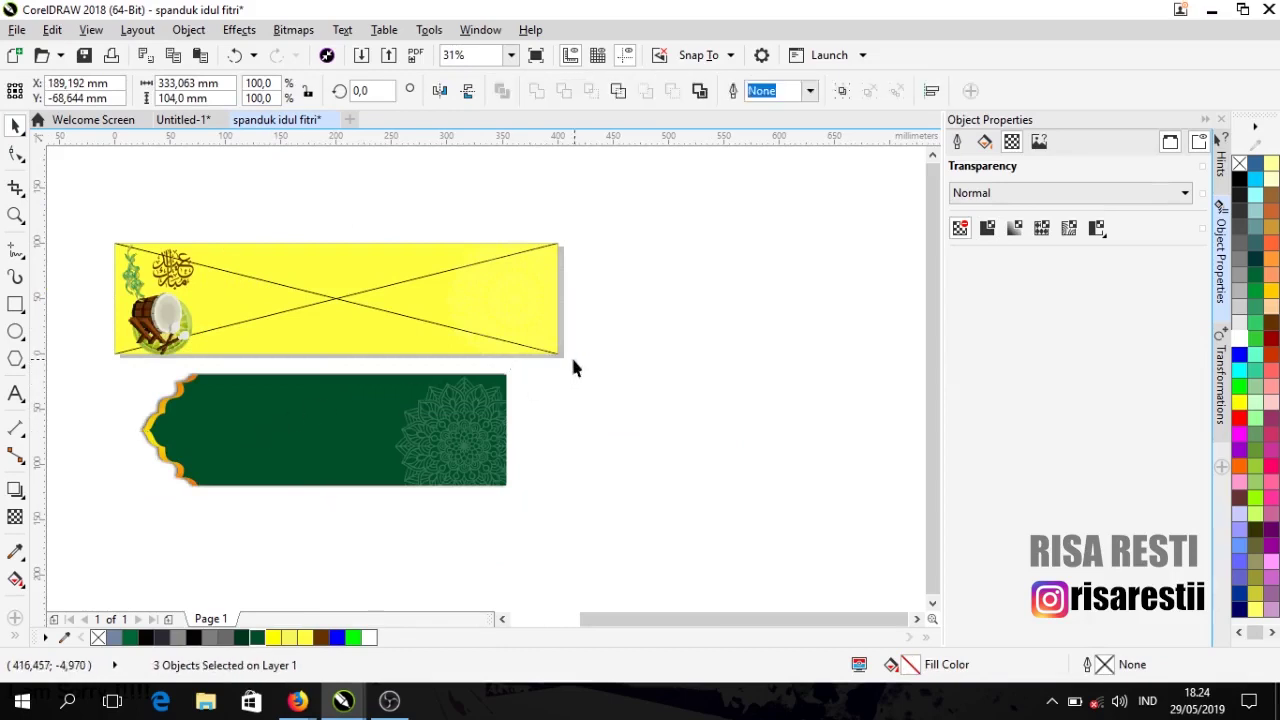
click(247, 418)
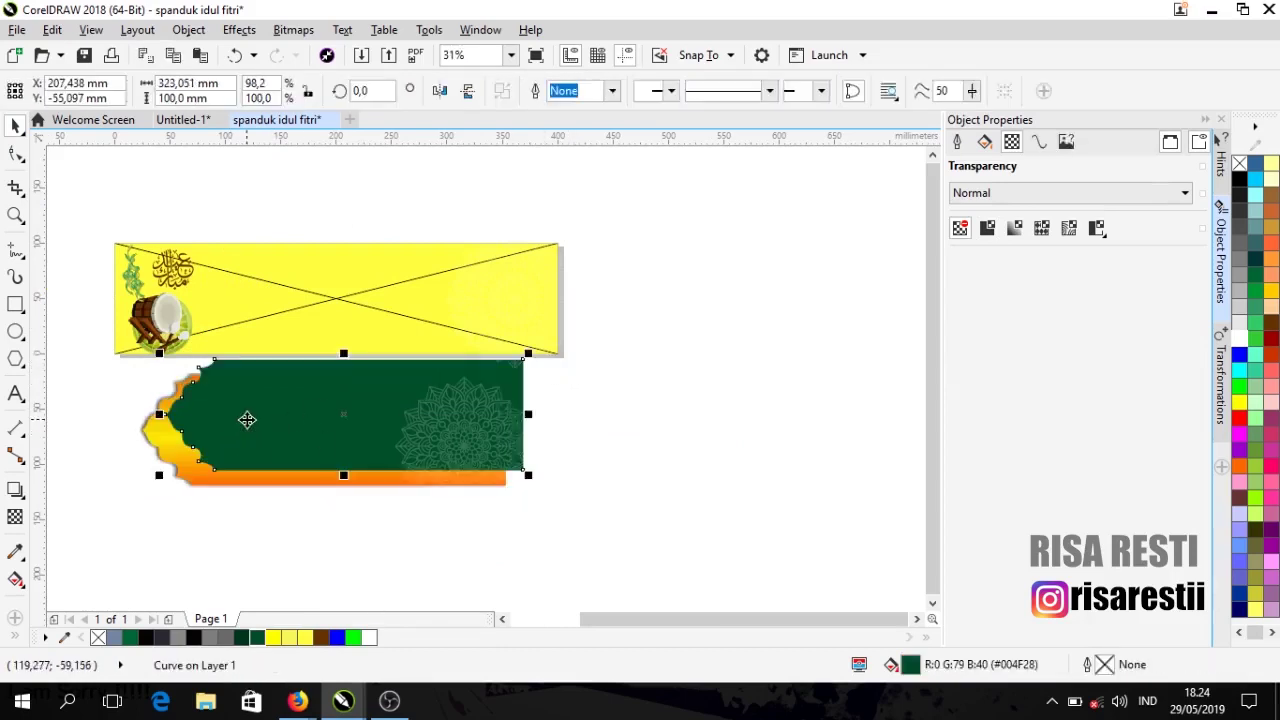
click(390, 510)
Step: Place one mandala over the green panel's scalloped end and the other over its straight end, both vertically centred
click(512, 287)
drag(512, 287, 631, 305)
drag(497, 455, 597, 468)
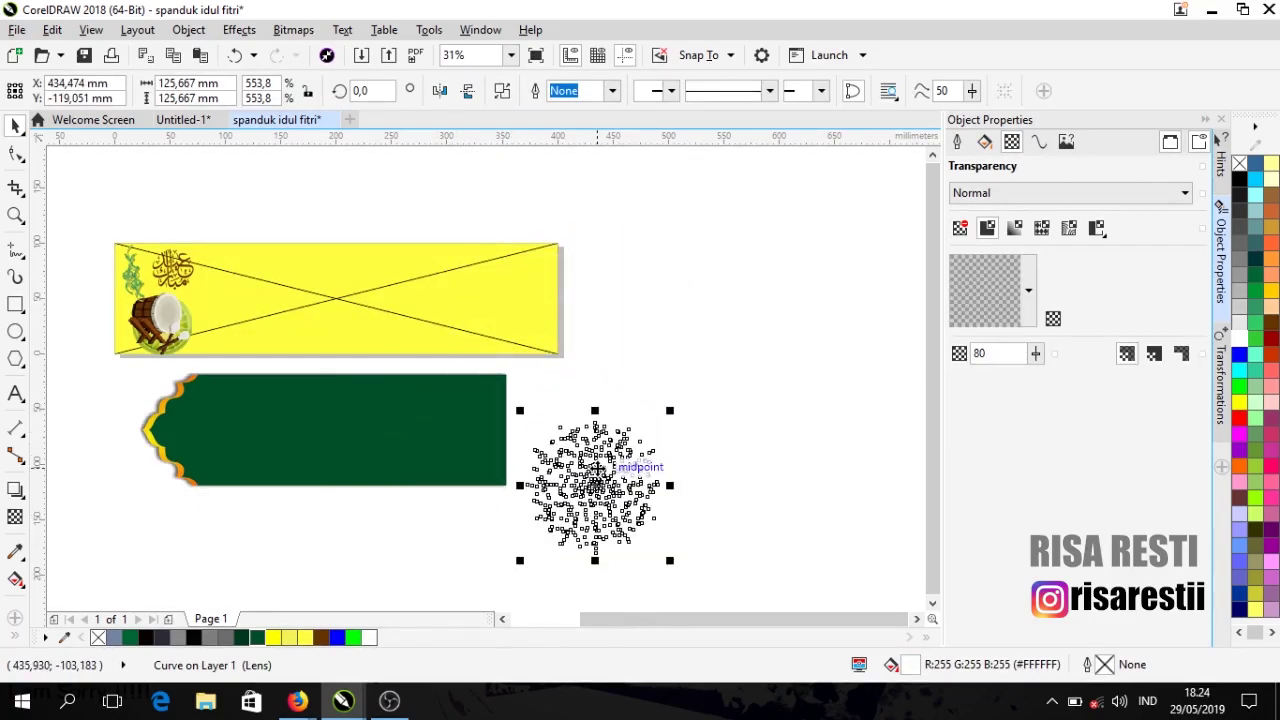
click(594, 487)
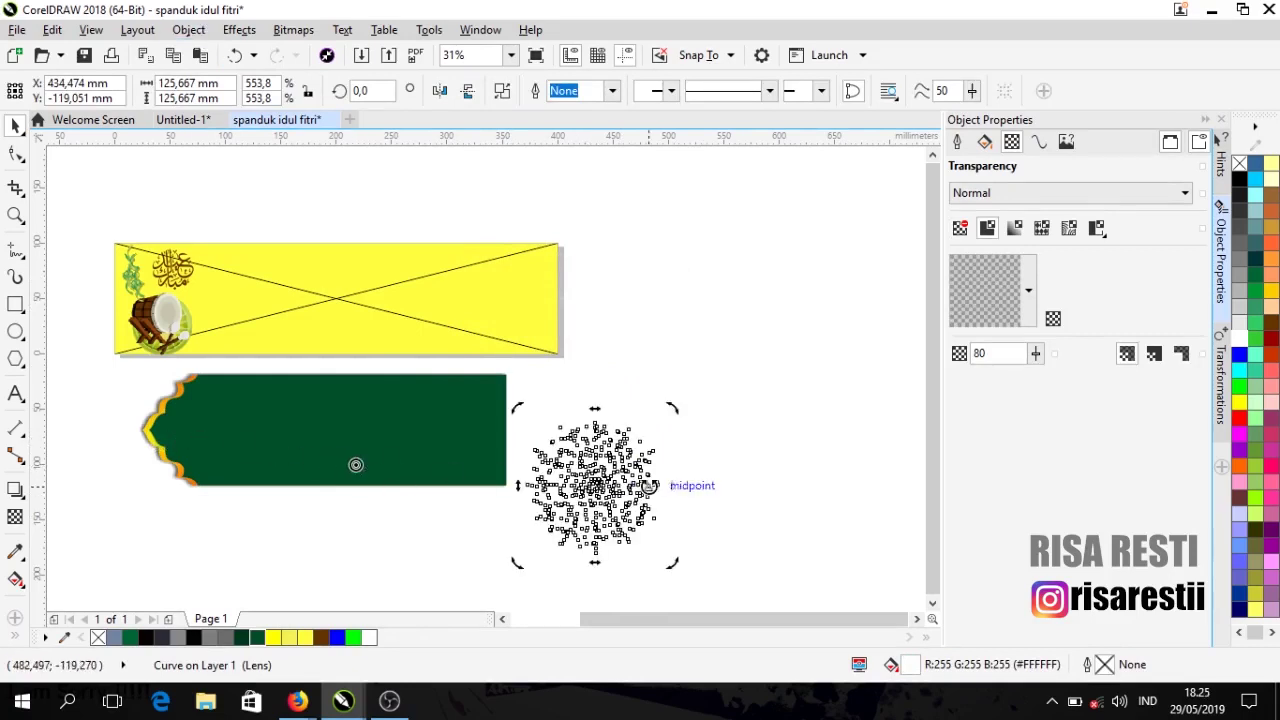
drag(595, 490, 168, 430)
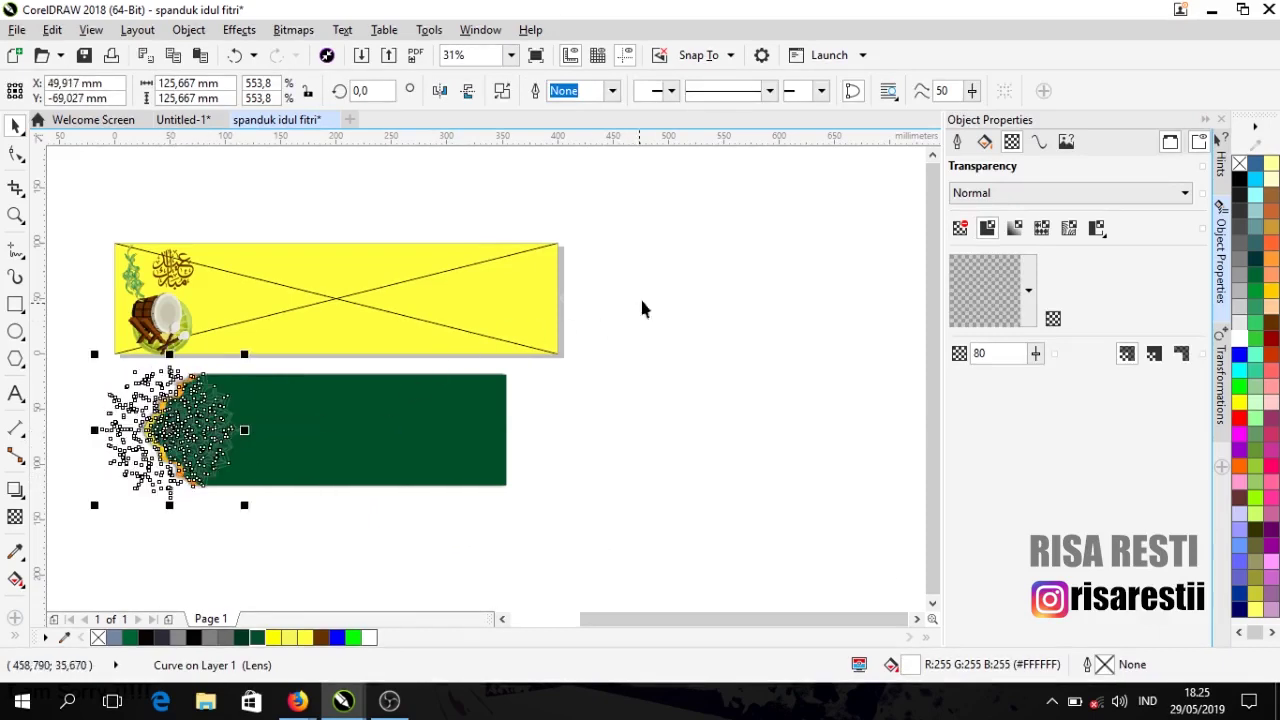
drag(642, 308, 475, 432)
click(658, 440)
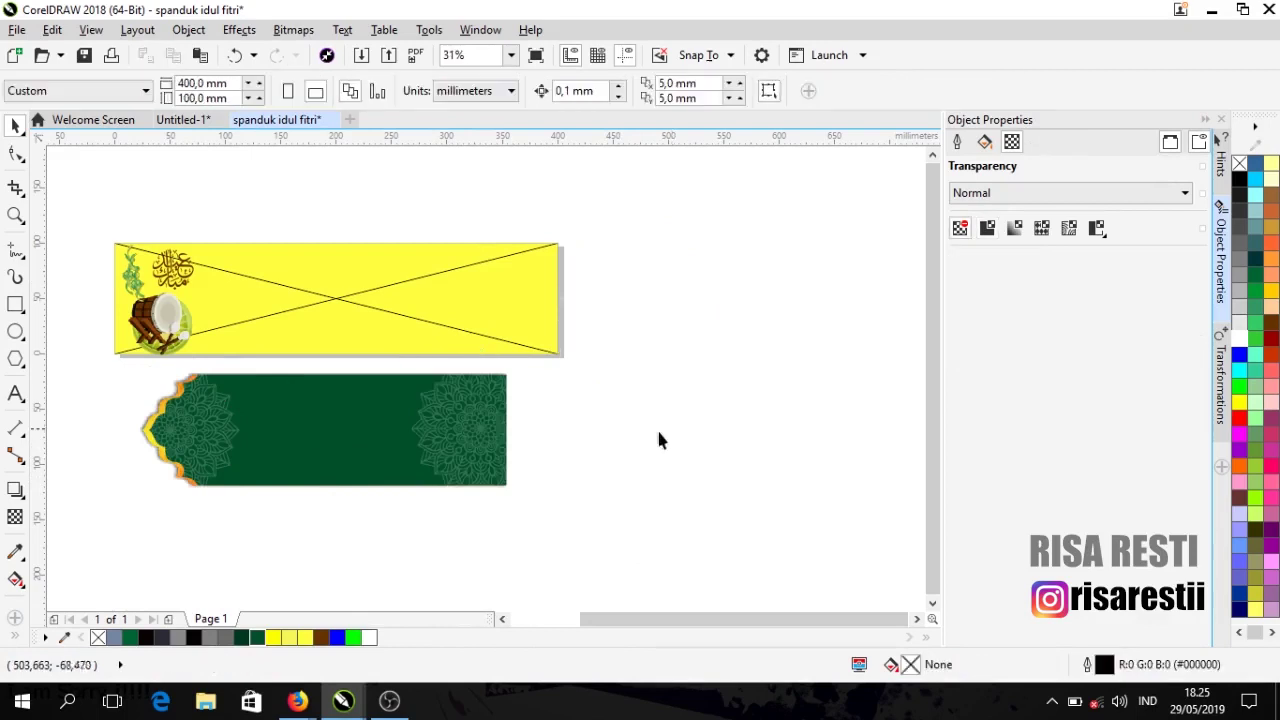
Step: Group the two mandalas and move the group to the empty area below the green panel
click(227, 444)
shift+click(428, 437)
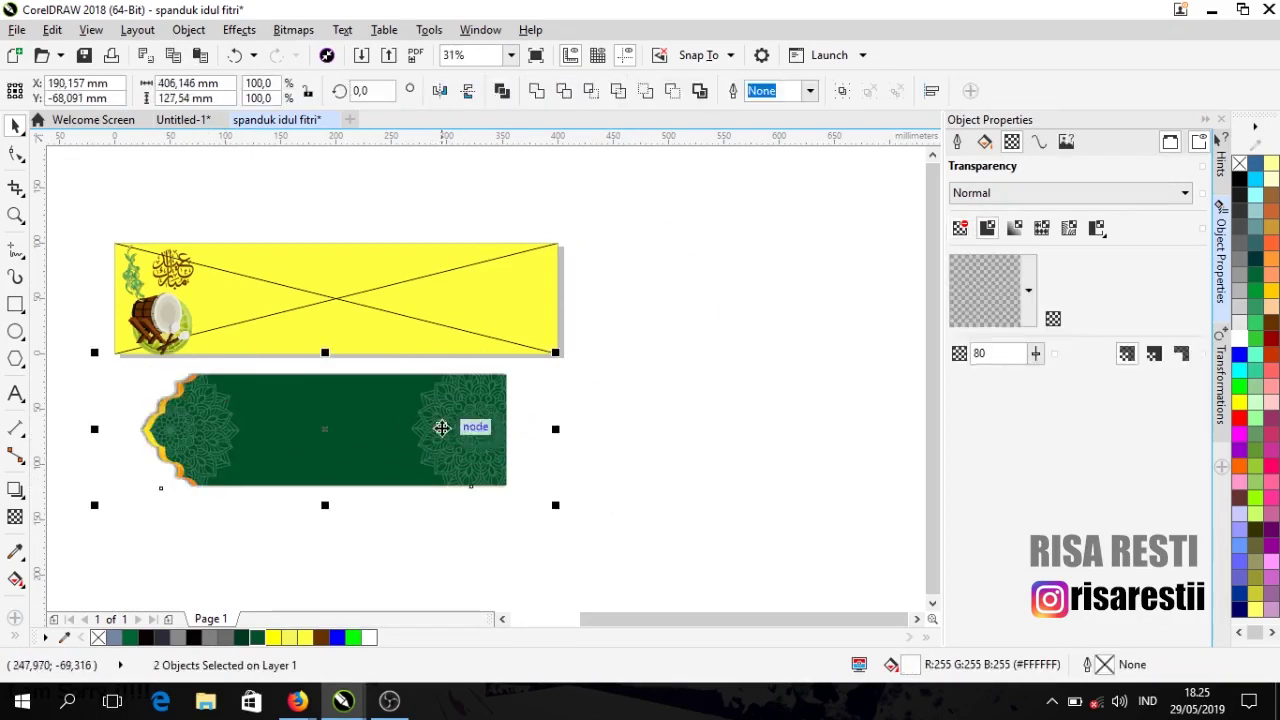
key(ctrl+g)
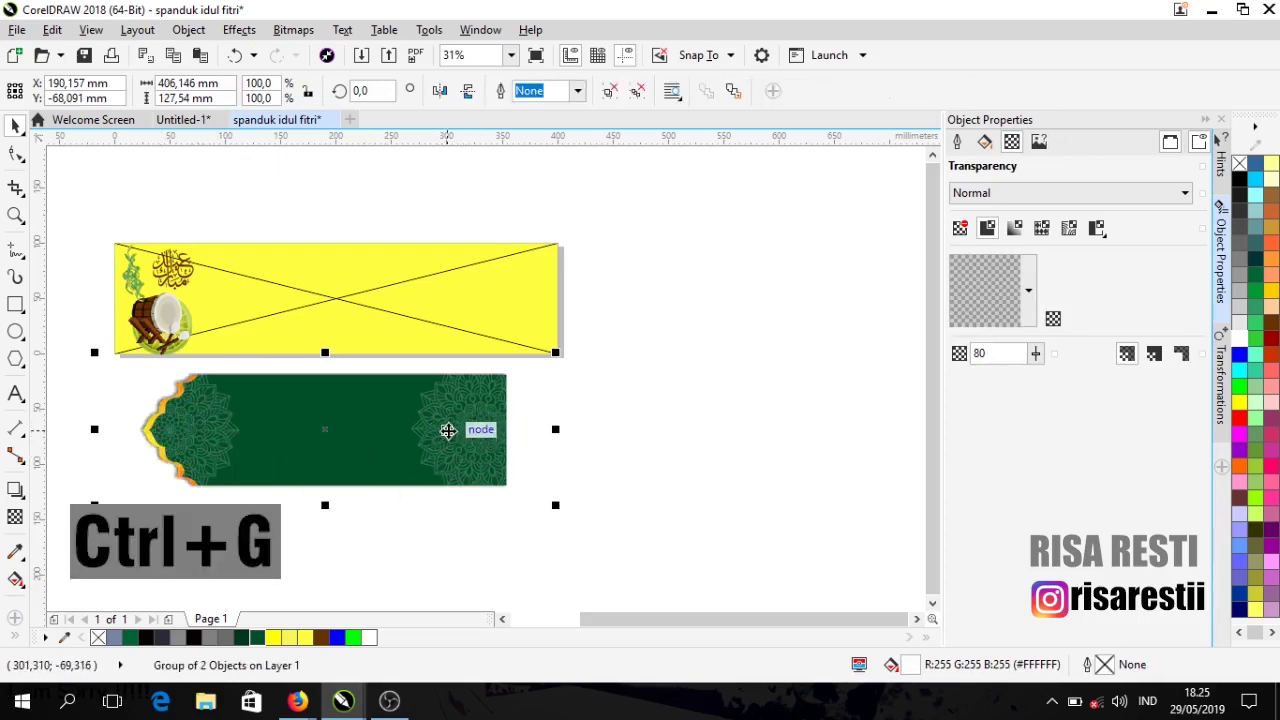
drag(448, 430, 450, 570)
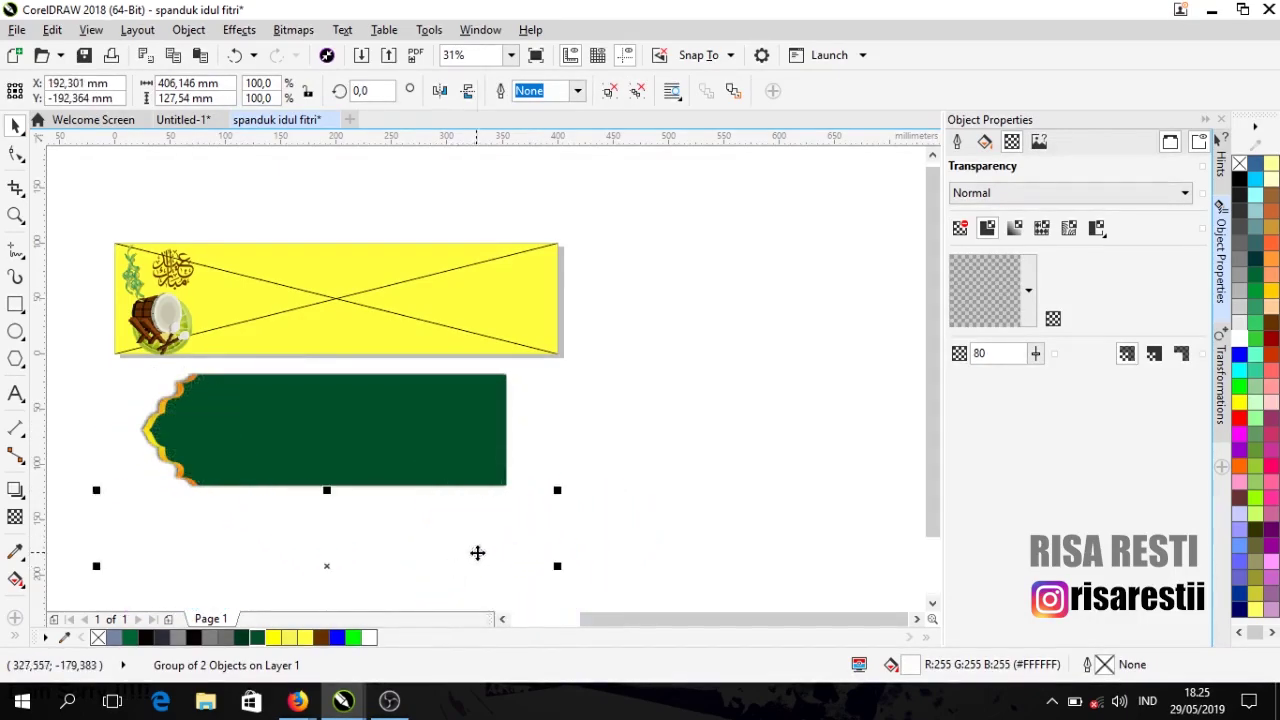
Step: PowerClip the mandala group inside the green scalloped shape
right_click(477, 553)
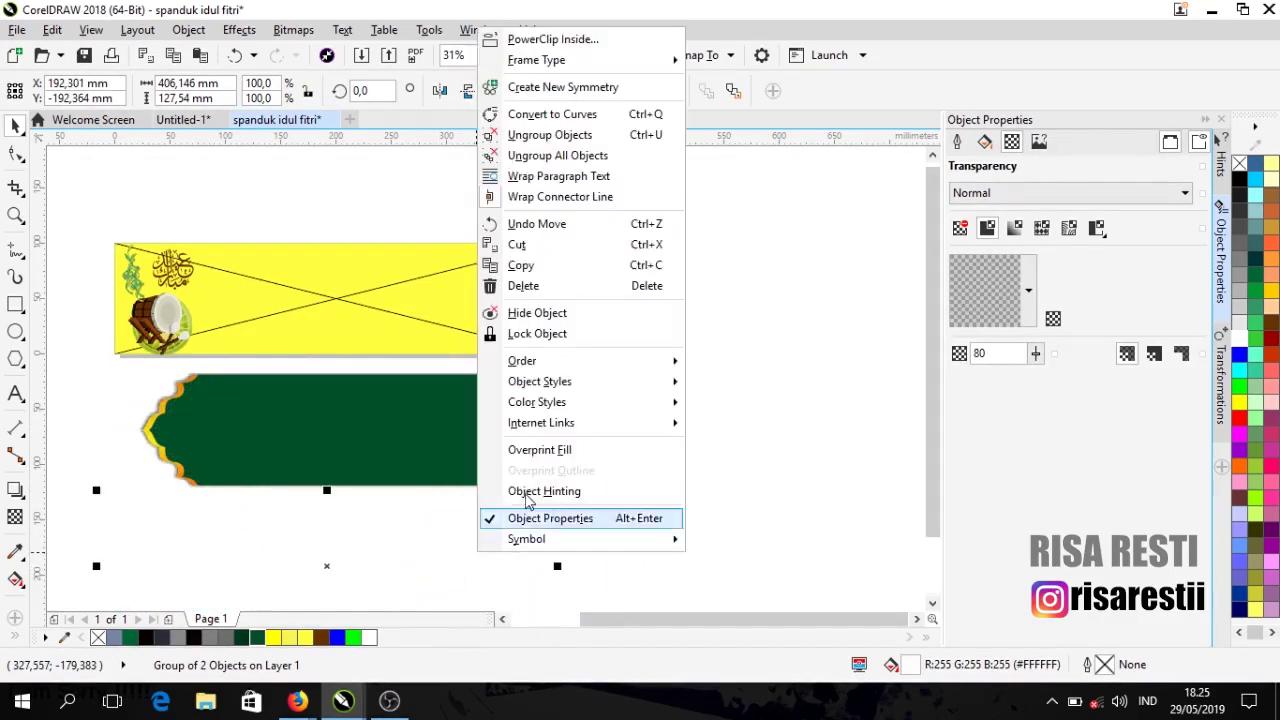
click(553, 40)
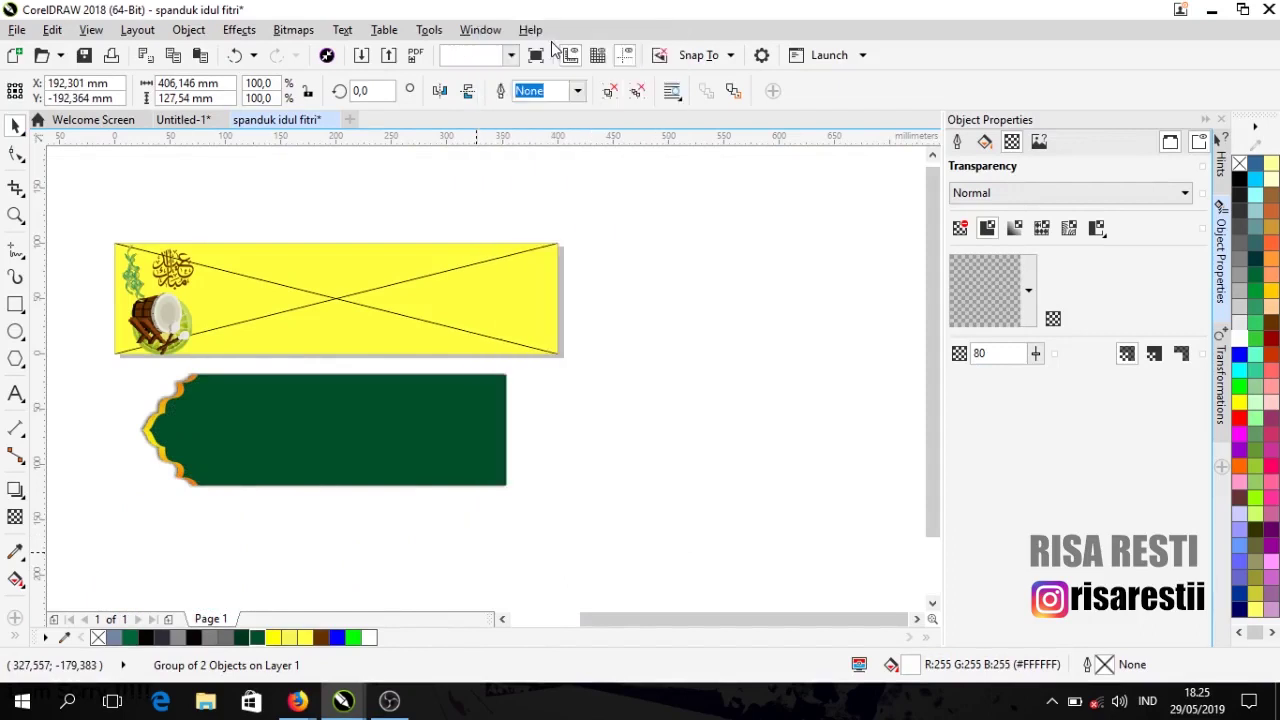
click(247, 414)
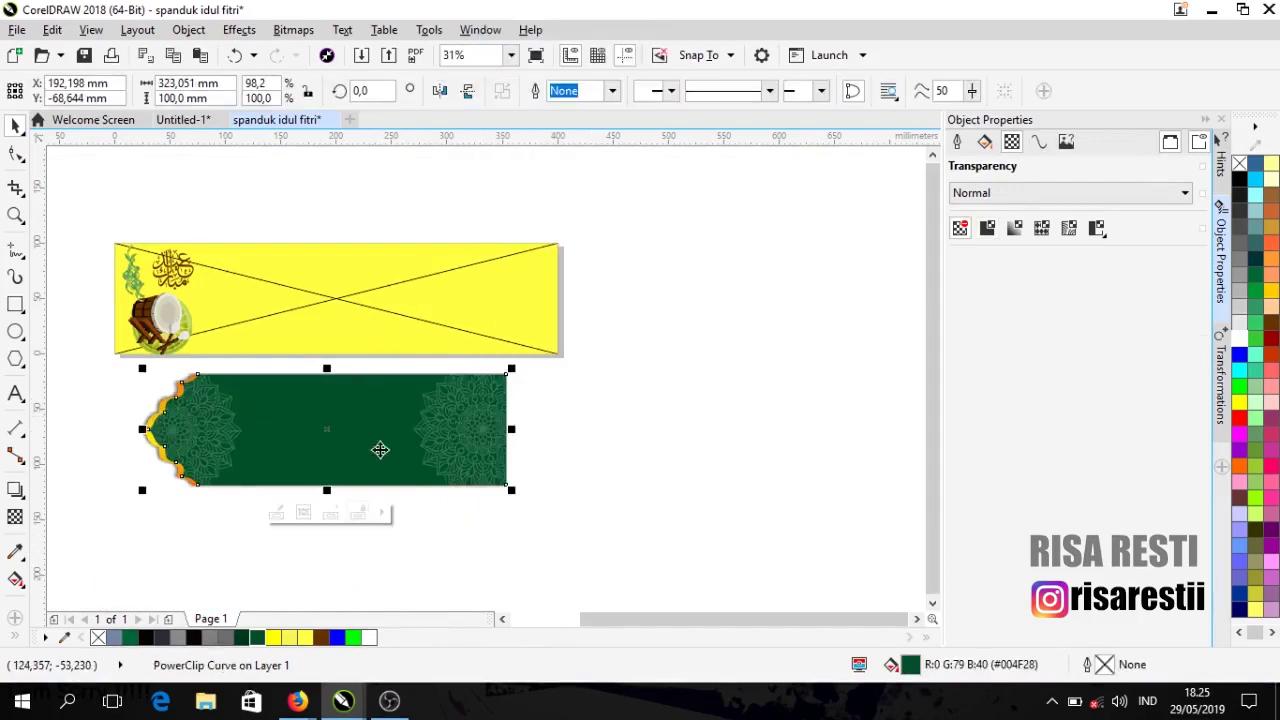
click(447, 568)
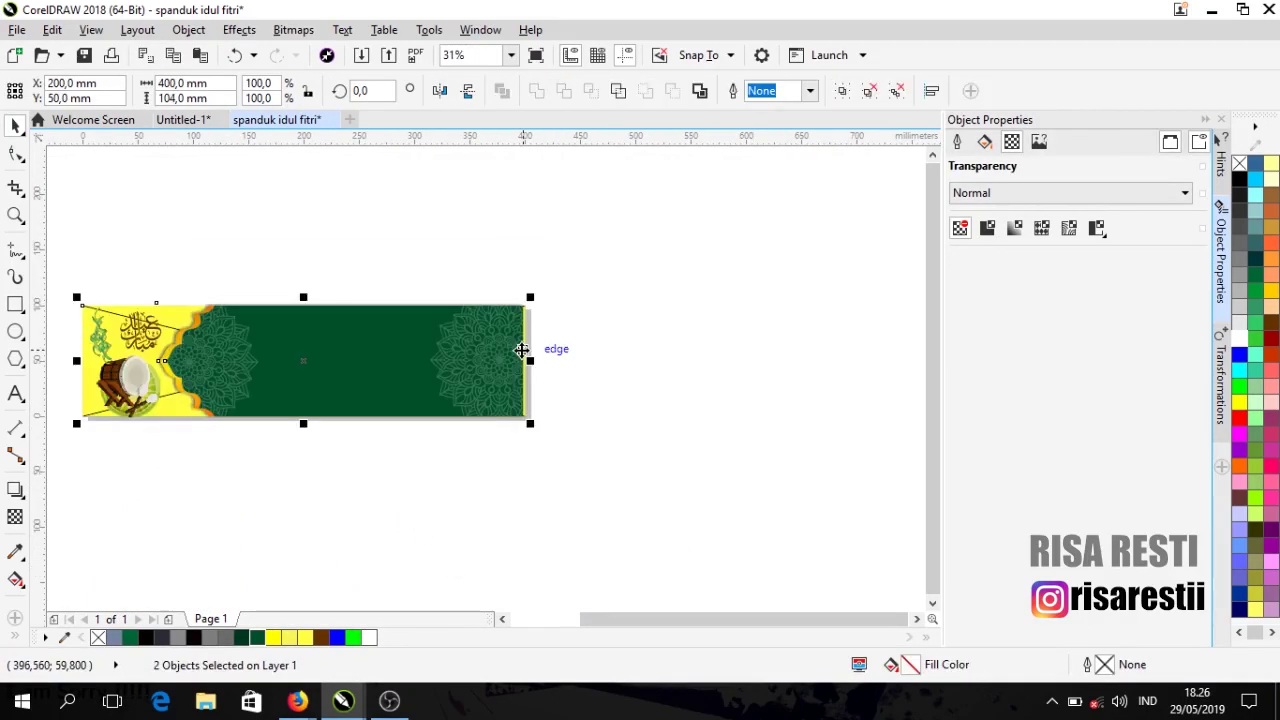
Step: Fit the green panel back inside the yellow banner, closing the yellow gap along its right edge
scroll(457, 343, up, 1)
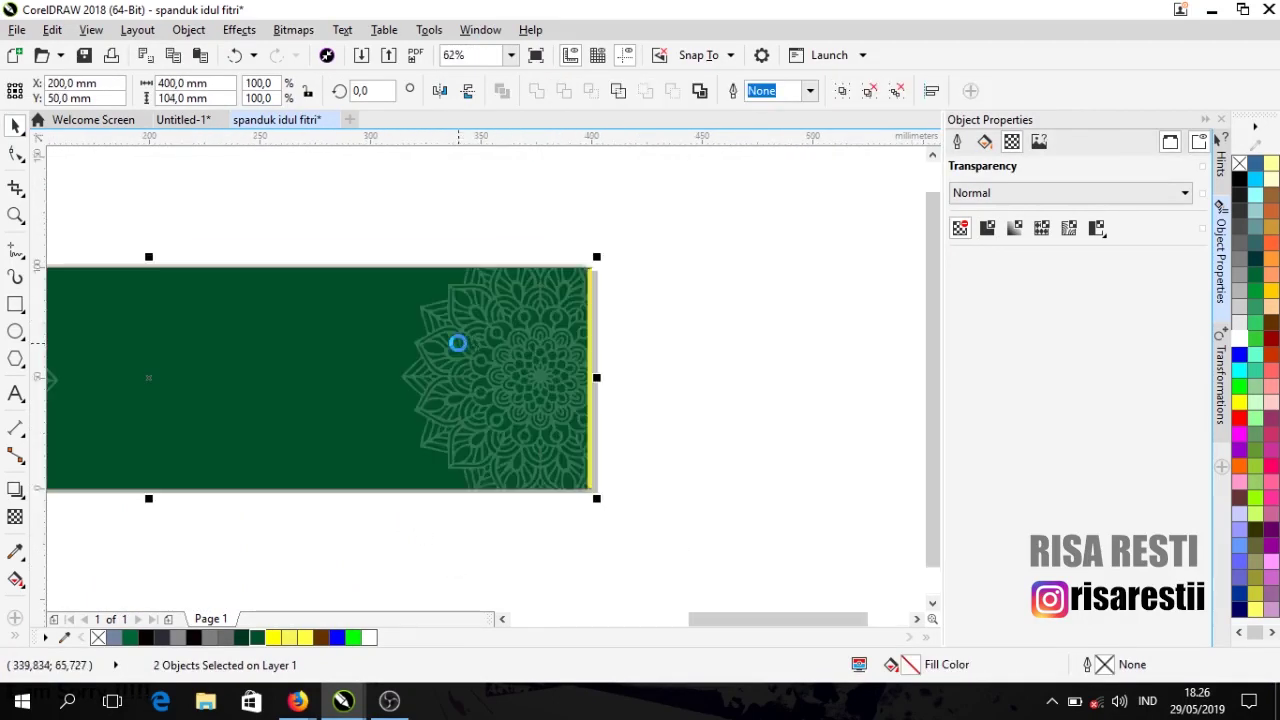
drag(571, 374, 581, 372)
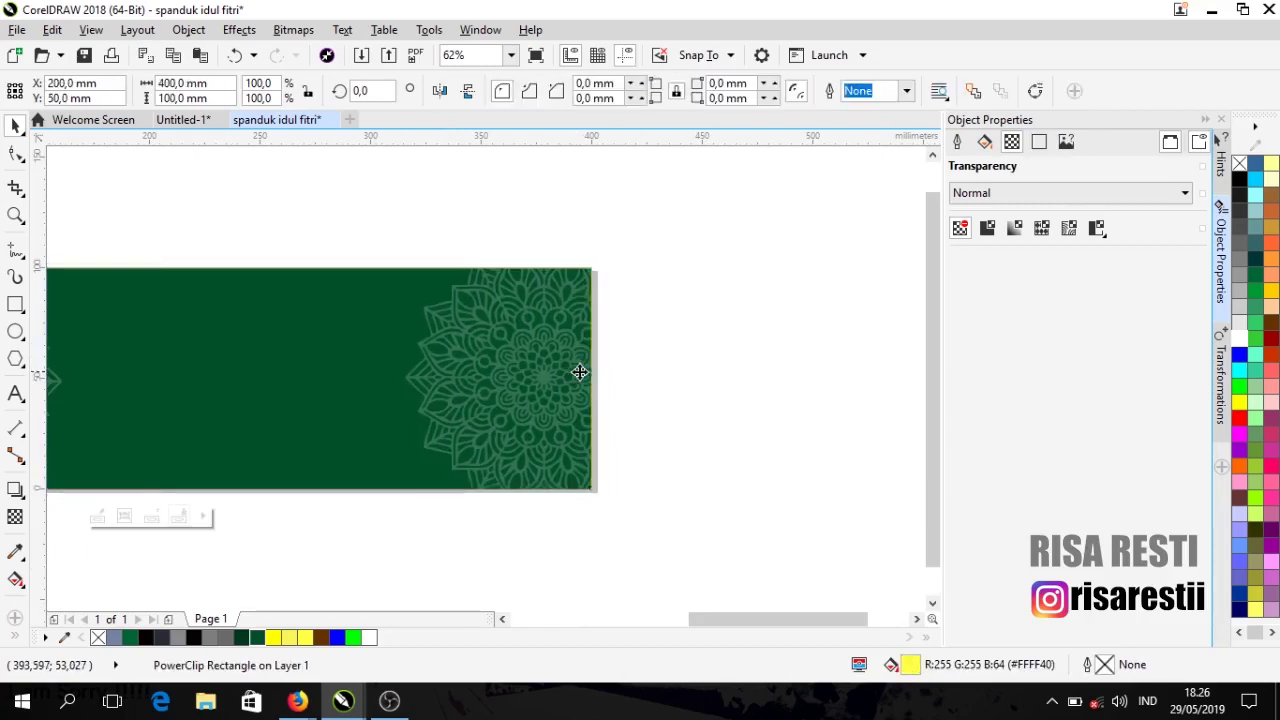
click(577, 371)
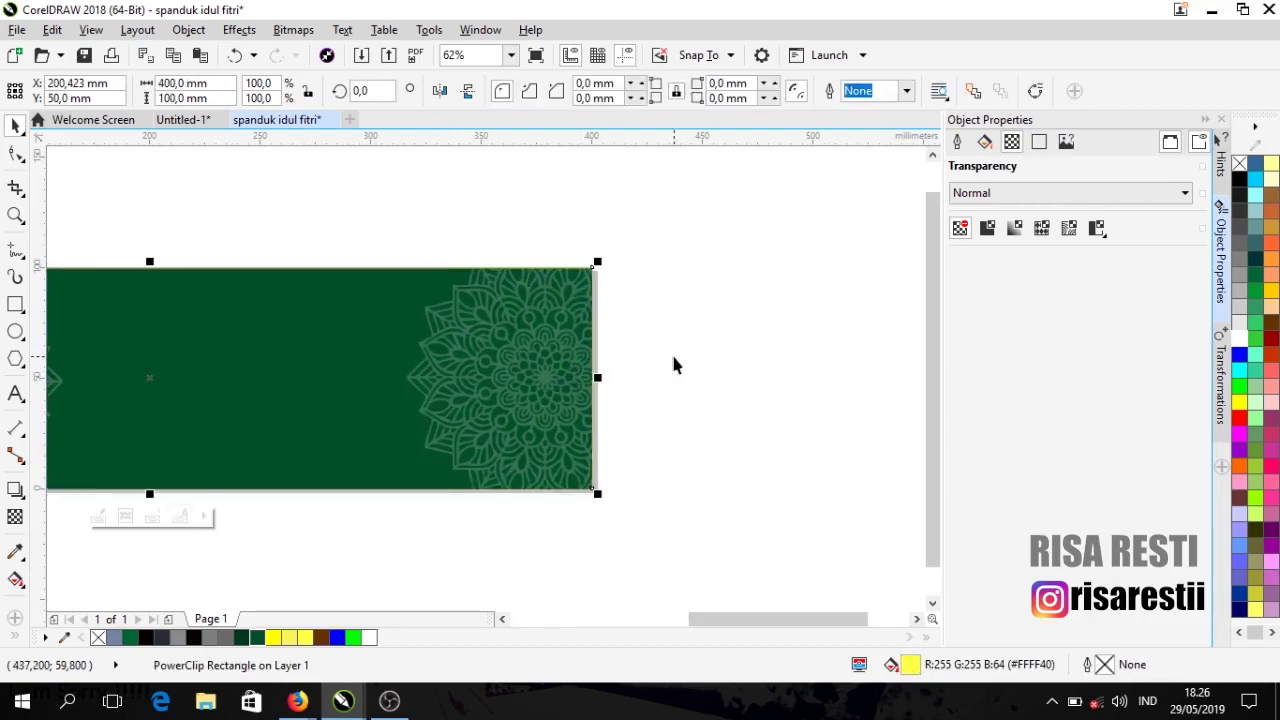
scroll(657, 360, down, 2)
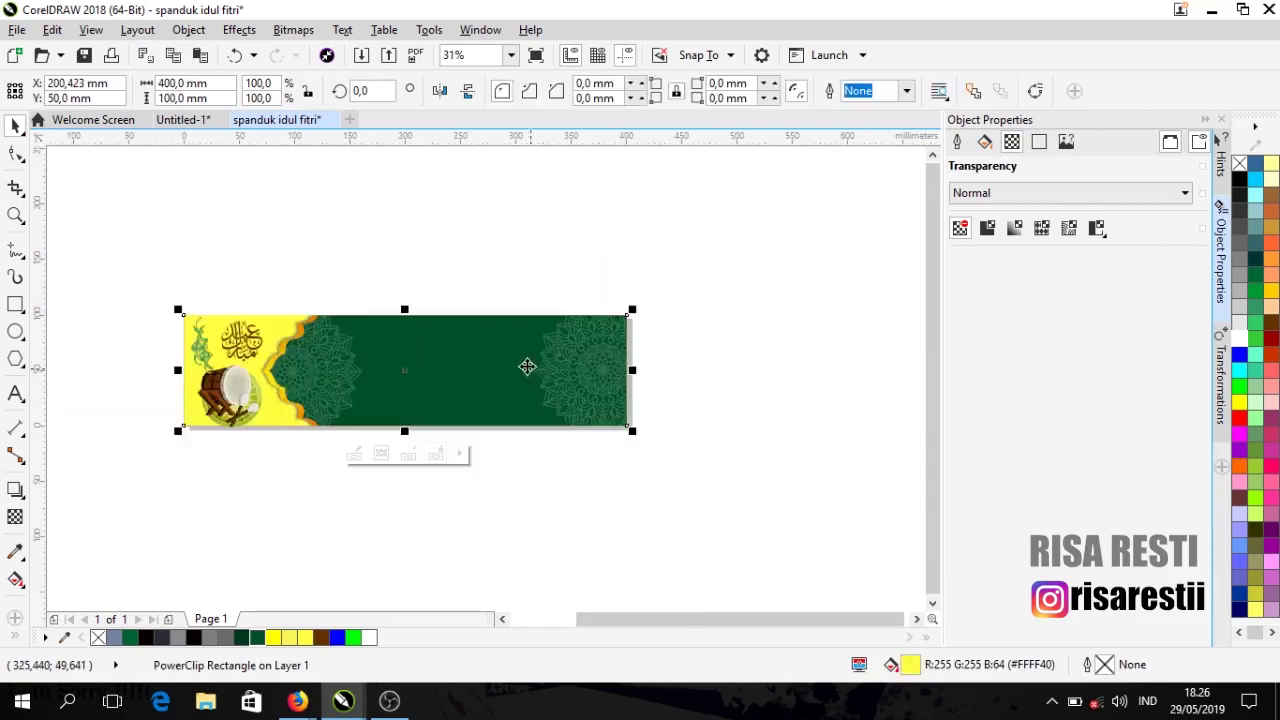
click(458, 482)
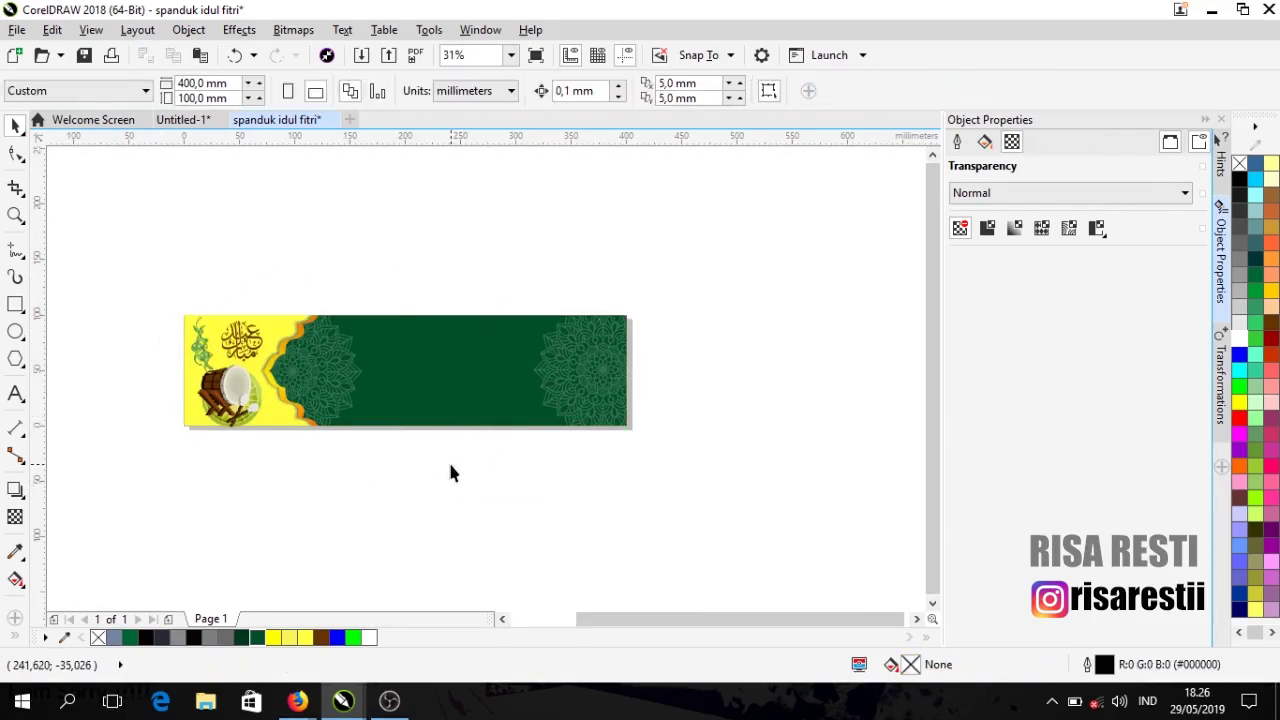
Step: Start an artistic text on the green panel with the lines "Selamat Hari Raya" and "Idul Fitri 1440H"
key(shift+F4)
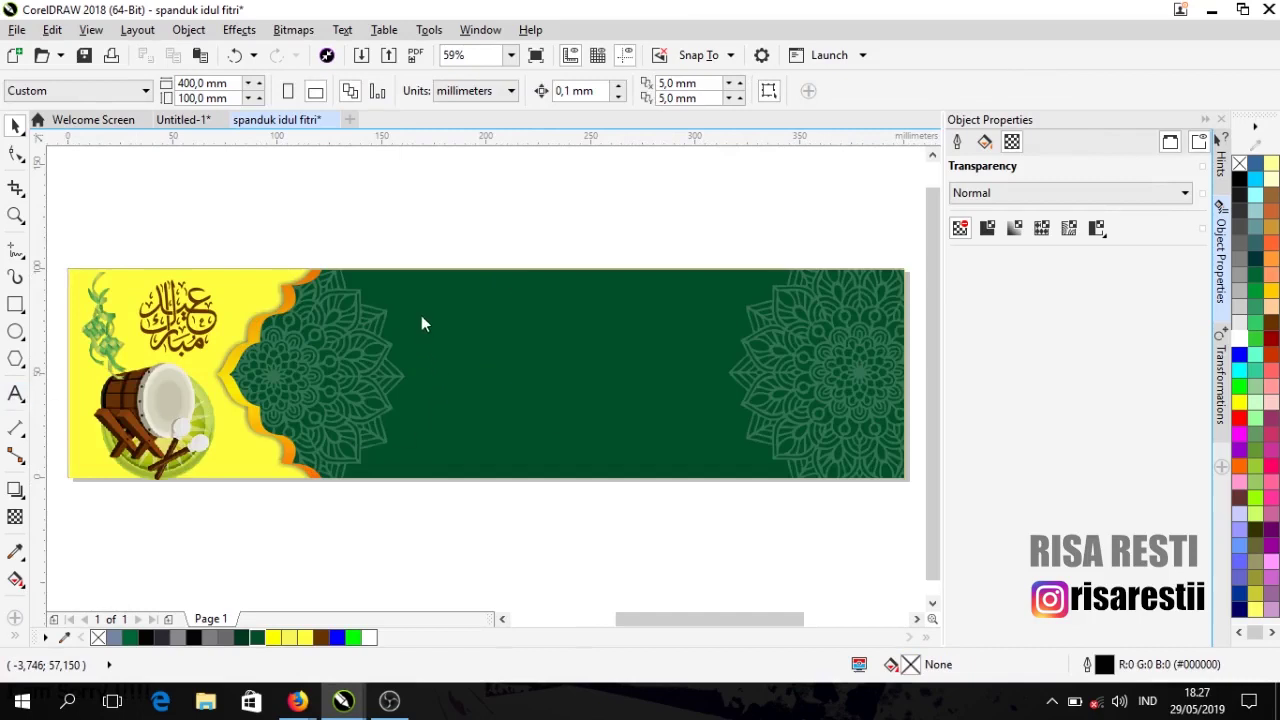
click(15, 393)
click(455, 310)
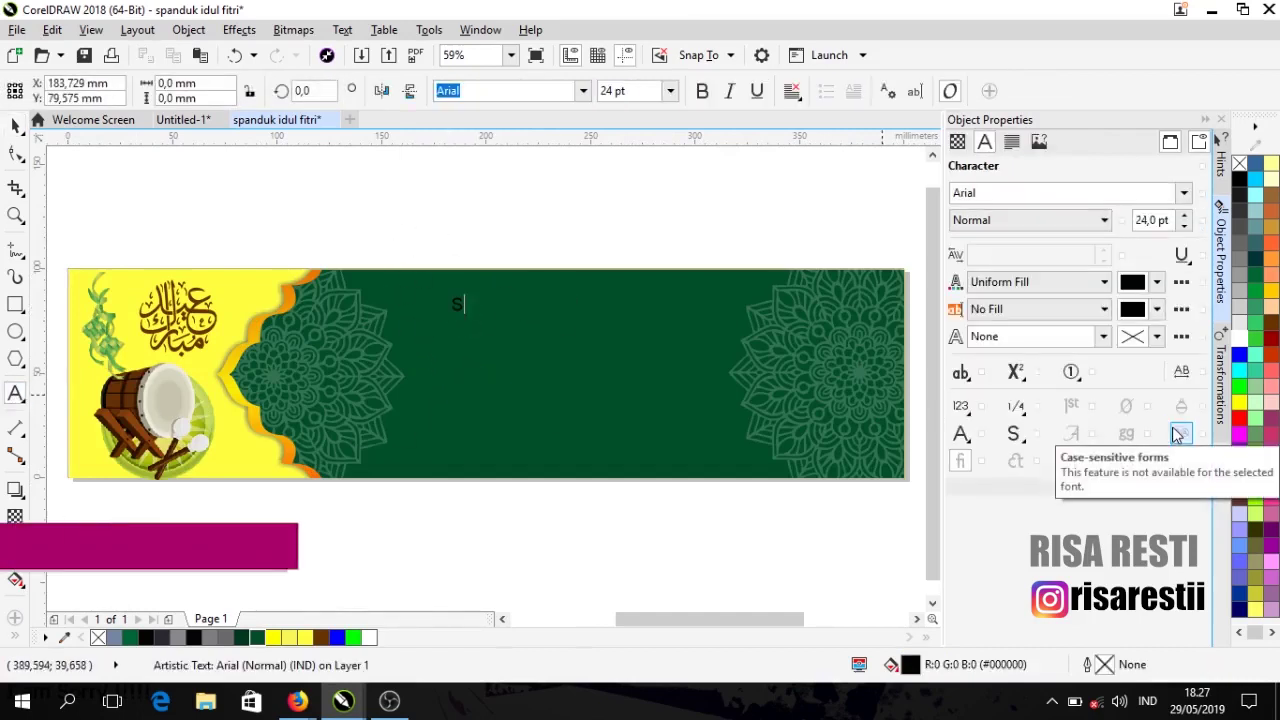
text(Selamat Hari Raya)
key(Return)
text(Idul FF)
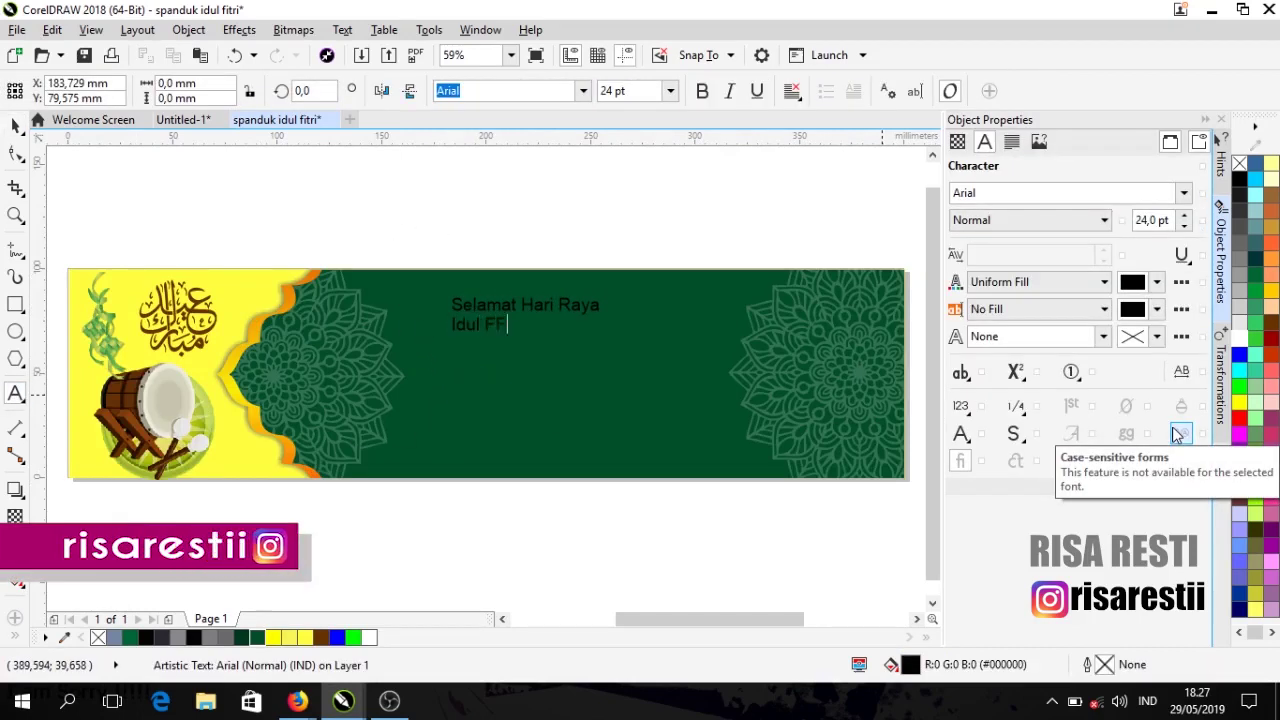
key(BackSpace)
text(itri 1440H)
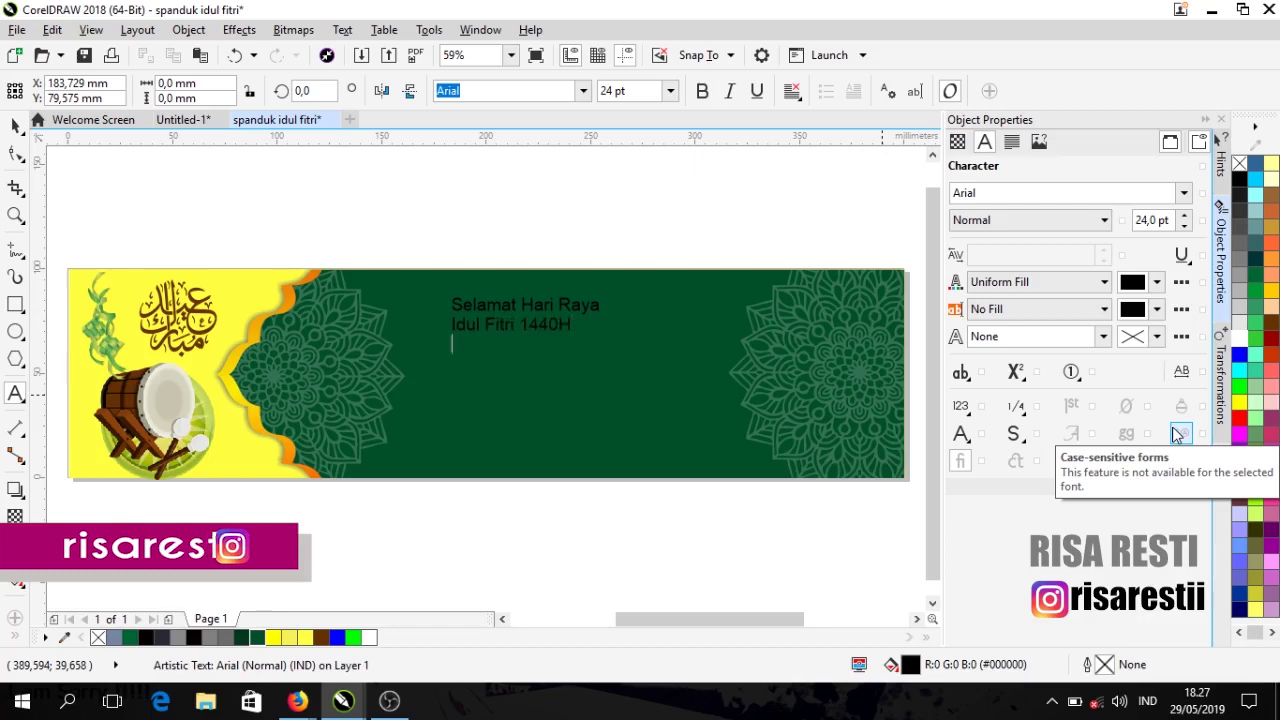
Step: Add a third text line reading "Minal ‘Aidzin Wal Fa Idzin - Mohon Maaf lahir dan Batin"
key(Return)
text(Minal)
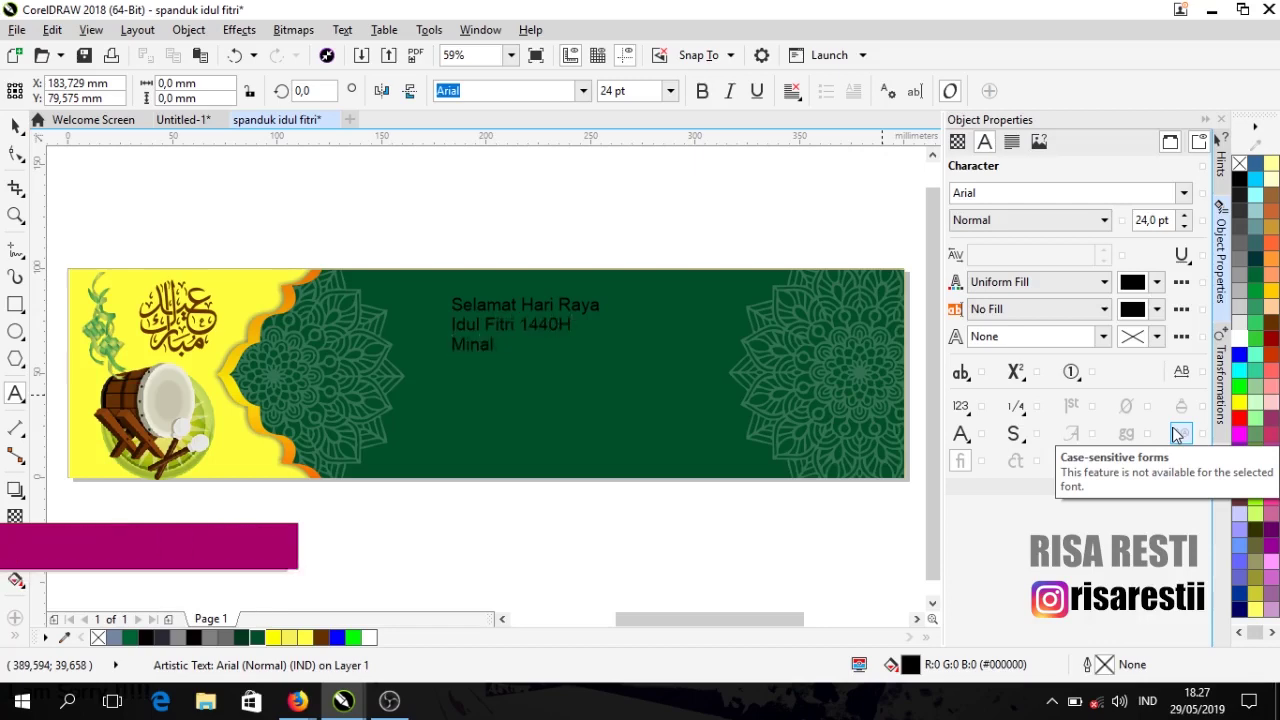
text( 'Aidzin Wal Fa Idzin - Mohon Maaf lahir dan Batin)
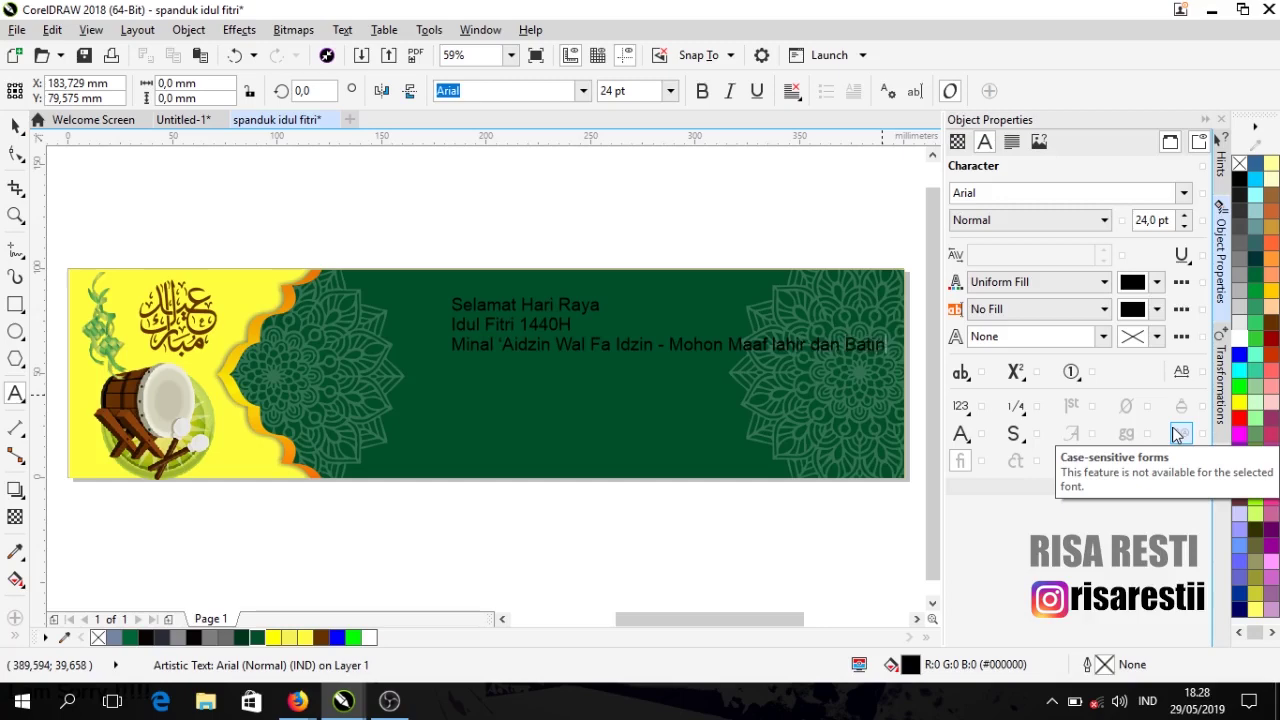
Step: Break the text block into separate lines and enlarge "Selamat Hari Raya" to about 41 pt near the panel's upper edge
click(15, 125)
drag(593, 345, 569, 398)
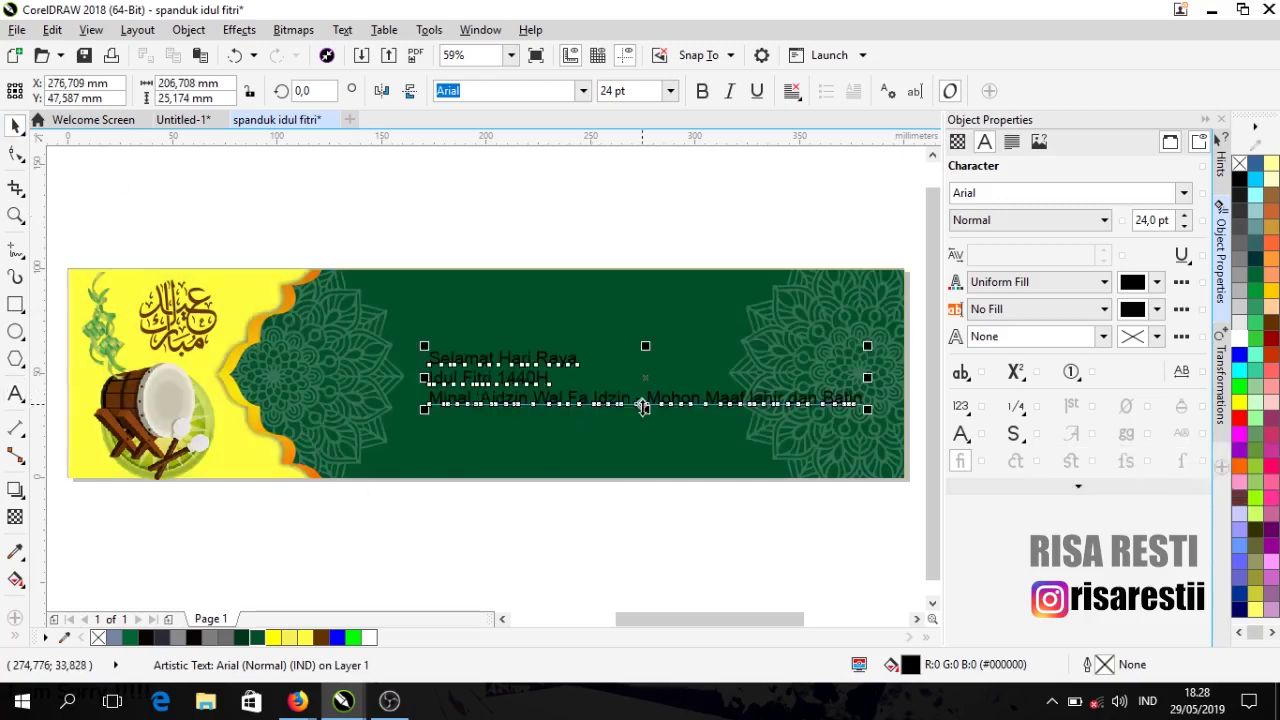
click(500, 358)
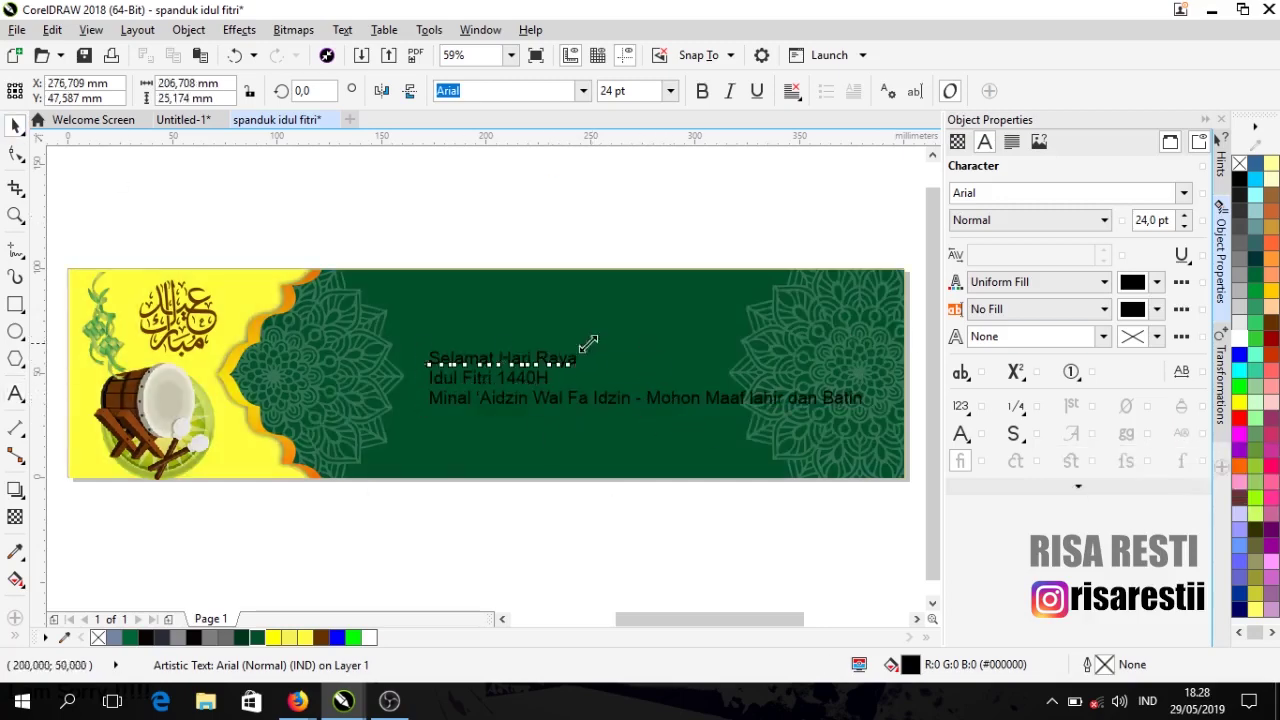
drag(586, 343, 705, 323)
Step: Enlarge "Idul Fitri 1440H" to about 91 pt and place the "Minal ‘Aidzin" line below it
click(545, 380)
drag(553, 367, 820, 335)
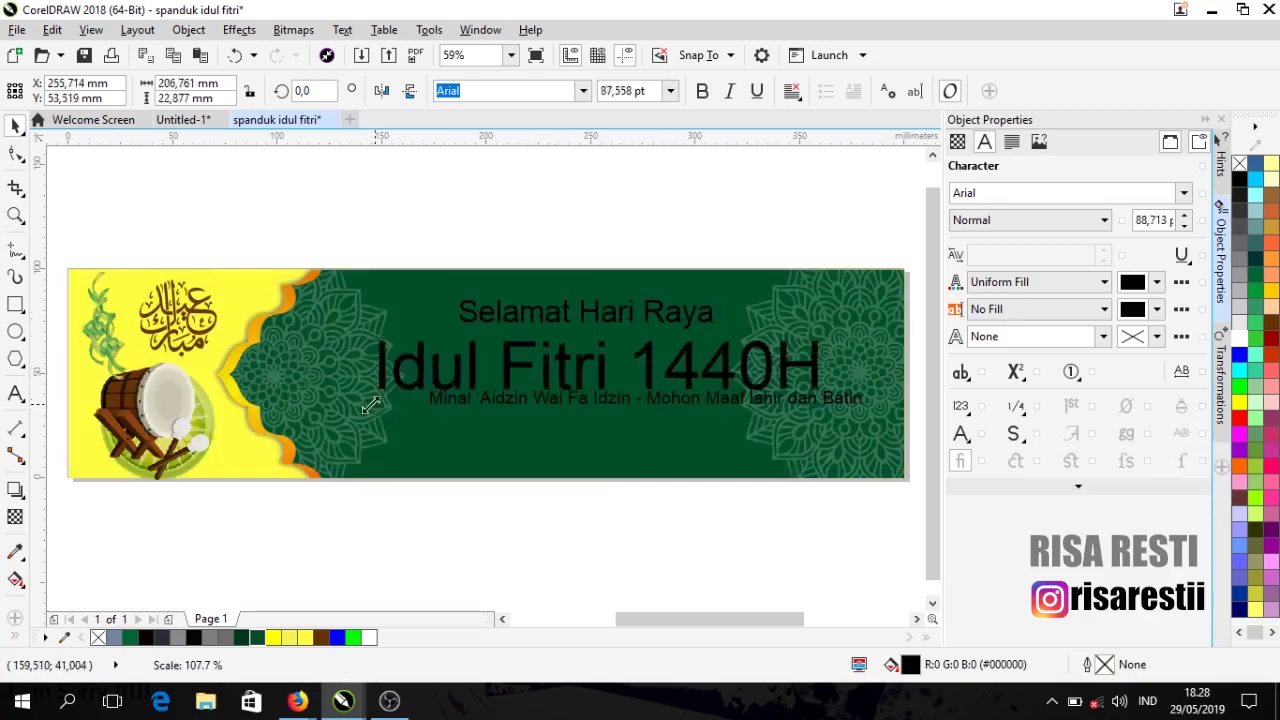
click(591, 423)
click(624, 403)
drag(624, 403, 620, 440)
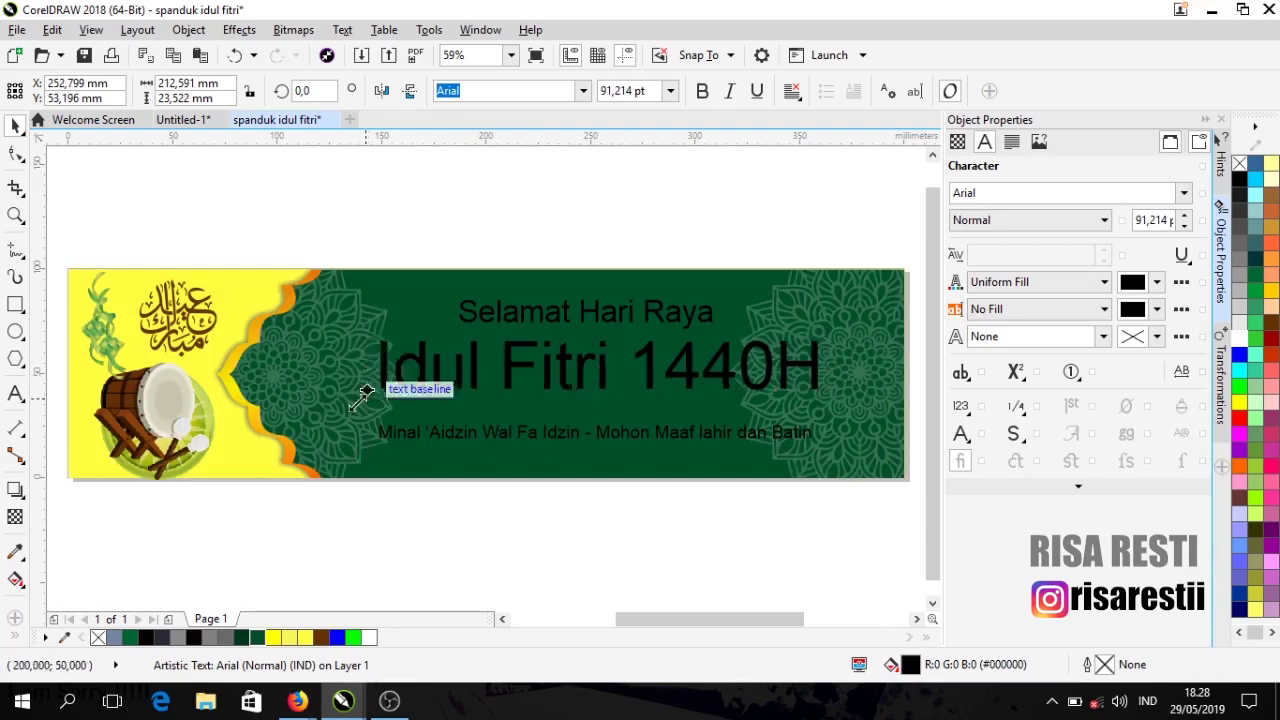
Step: Break "Idul Fitri 1440H" into separate words and group "Idul" with "Fitri"
click(386, 391)
mouse_move(820, 400)
mouse_down()
mouse_move(825, 370)
mouse_move(800, 352)
mouse_move(765, 362)
mouse_move(806, 383)
mouse_up()
key(ctrl+k)
click(825, 375)
click(430, 375)
shift+click(586, 400)
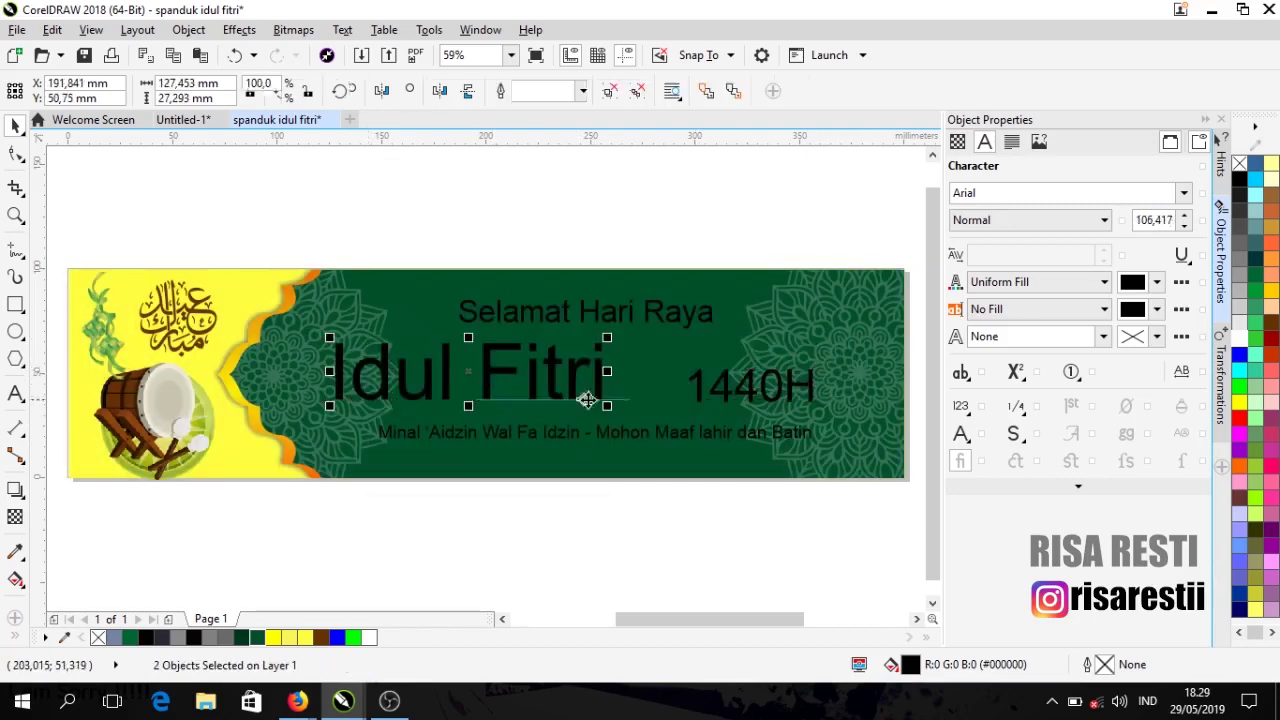
key(ctrl+g)
Step: Enlarge the "Idul Fitri" group to about 147 mm wide and shrink "1440H" to fit beside it on the same baseline
drag(586, 400, 712, 428)
click(760, 385)
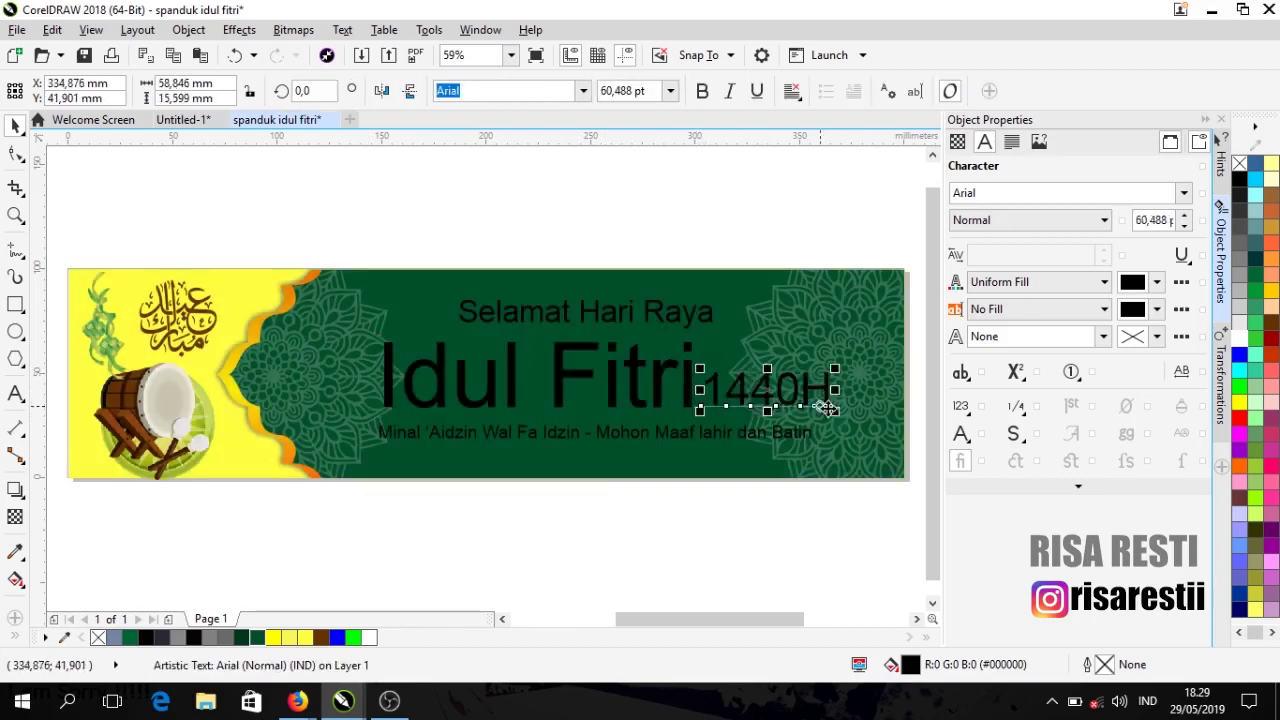
drag(684, 362, 710, 378)
Step: Set the font of "Selamat Hari Raya" to Cooper Black
click(667, 308)
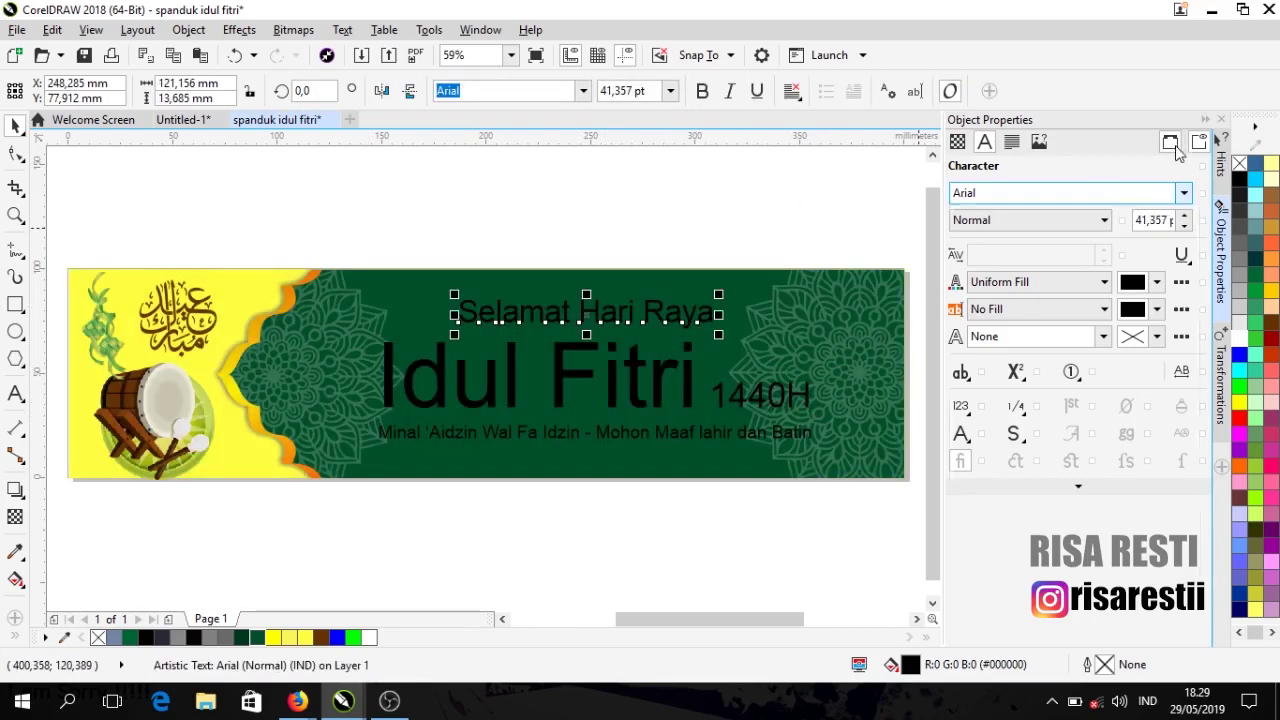
click(1183, 192)
click(1040, 251)
Step: Apply a bold decorative script font to the "Idul Fitri" group and reposition it beside "1440H"
key(Tab)
click(1183, 192)
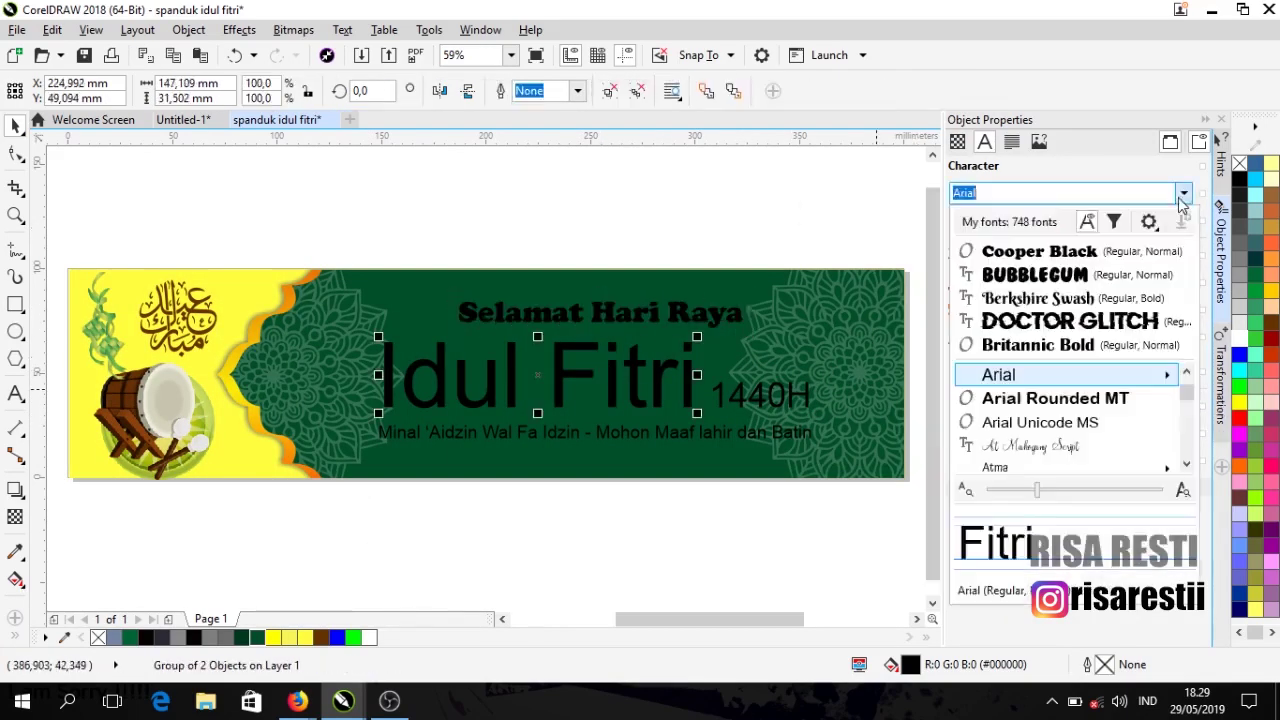
scroll(1065, 422, down, 4)
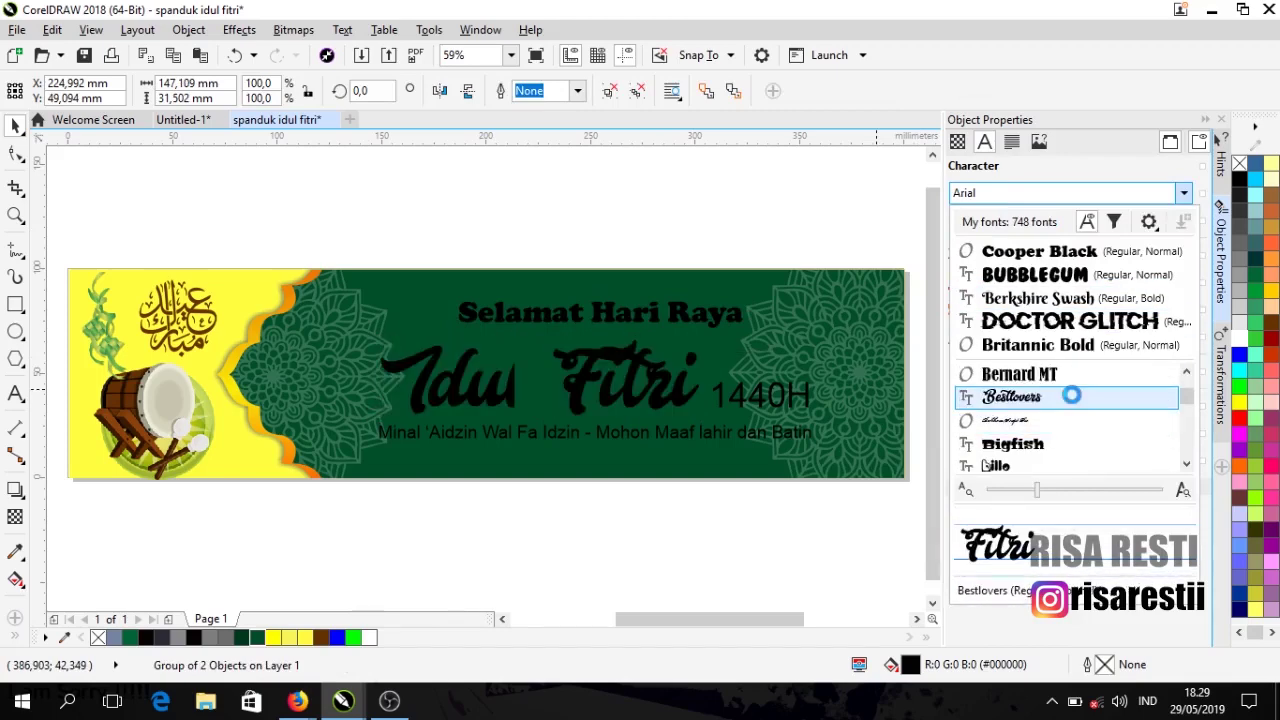
scroll(1071, 396, down, 8)
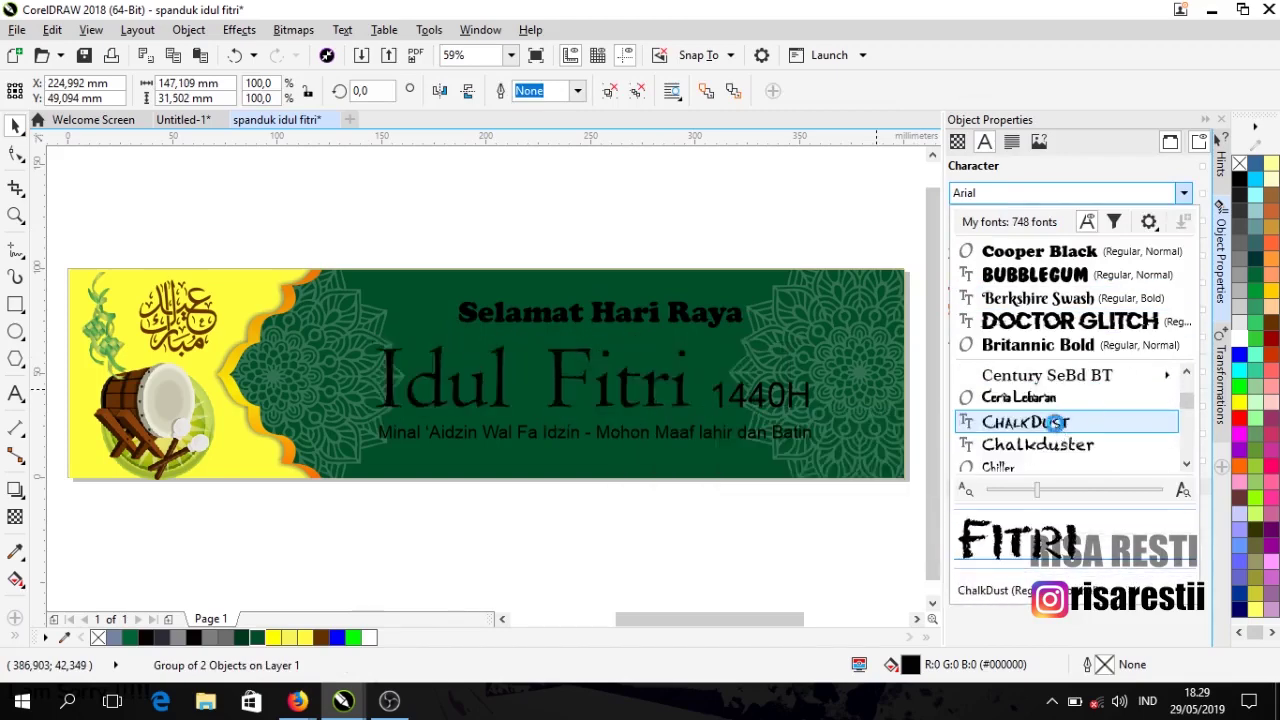
scroll(1070, 396, down, 1)
scroll(1066, 403, up, 1)
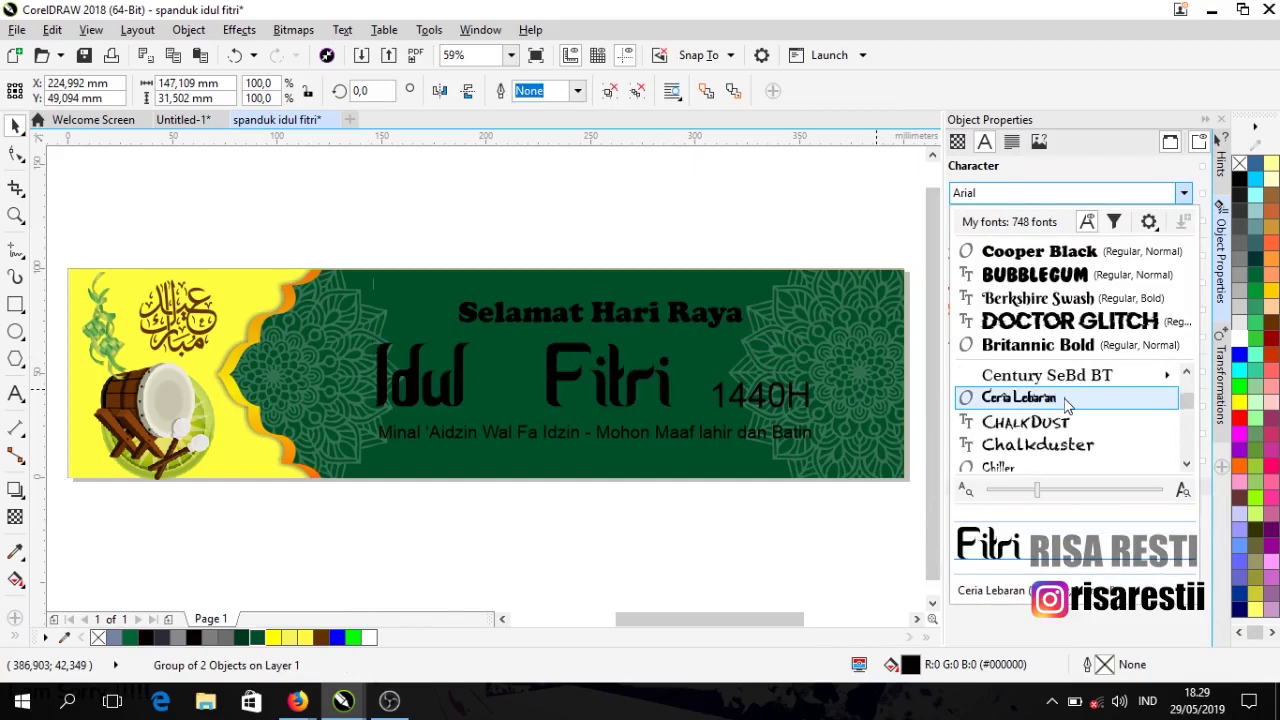
scroll(1066, 403, down, 1)
scroll(1062, 422, down, 1)
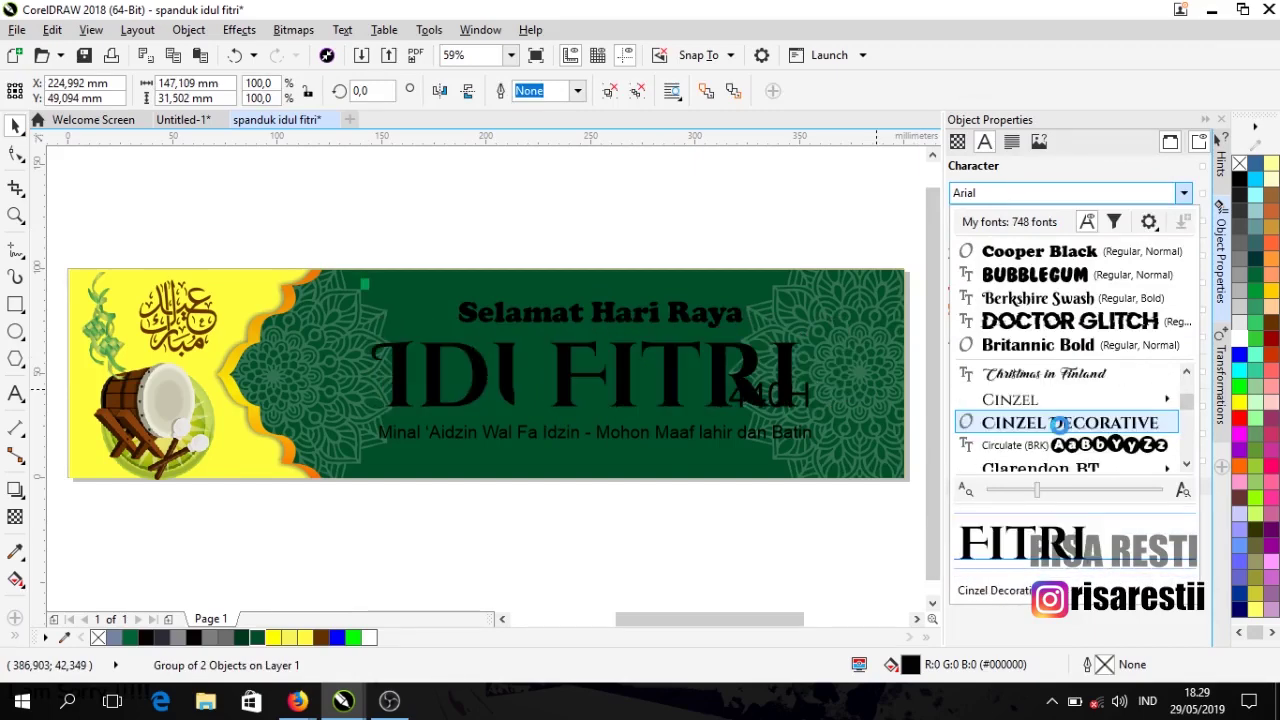
scroll(1060, 424, up, 1)
scroll(1060, 422, down, 10)
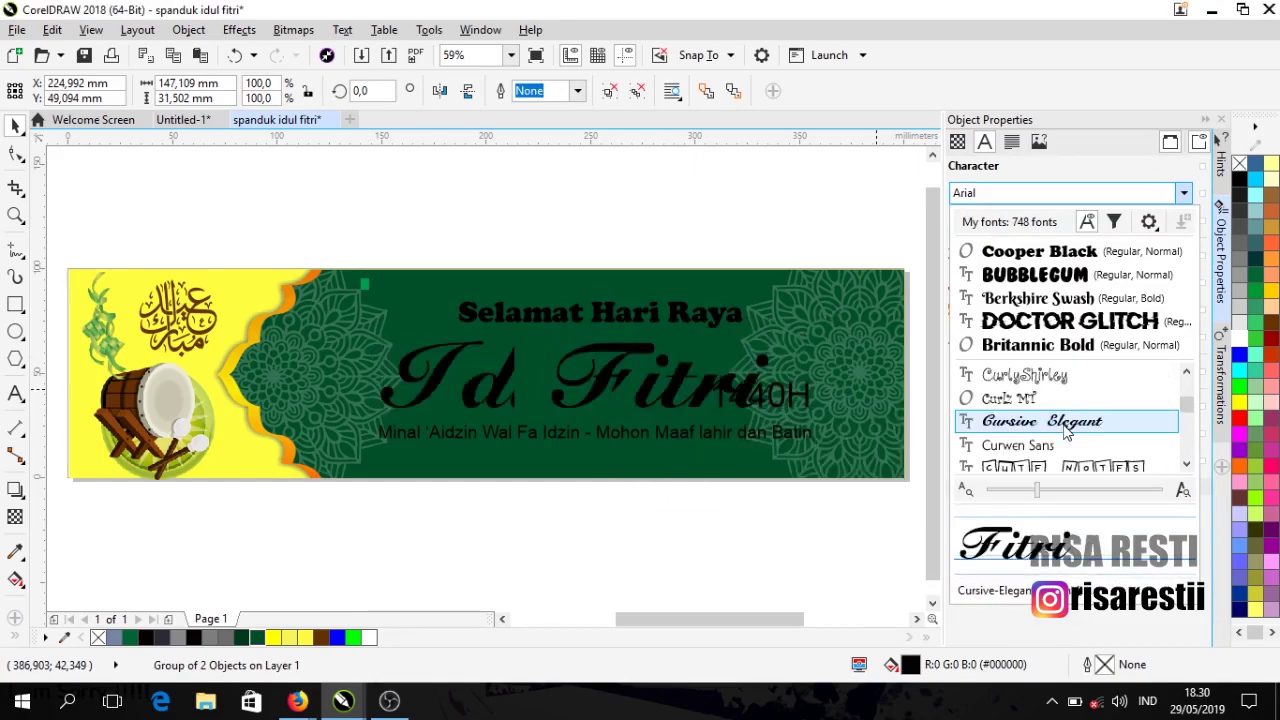
click(1063, 420)
drag(560, 380, 610, 388)
Step: Make "1440H" bold and shrink the "Minal ‘Aidzin" line to about 22 pt, placed close to the panel's lower edge
click(760, 395)
click(702, 91)
drag(603, 436, 687, 452)
Step: Set "Selamat Hari Raya" in the Cinzel font and enlarge it to about 48 pt above "Idul Fitri"
click(600, 312)
click(1184, 192)
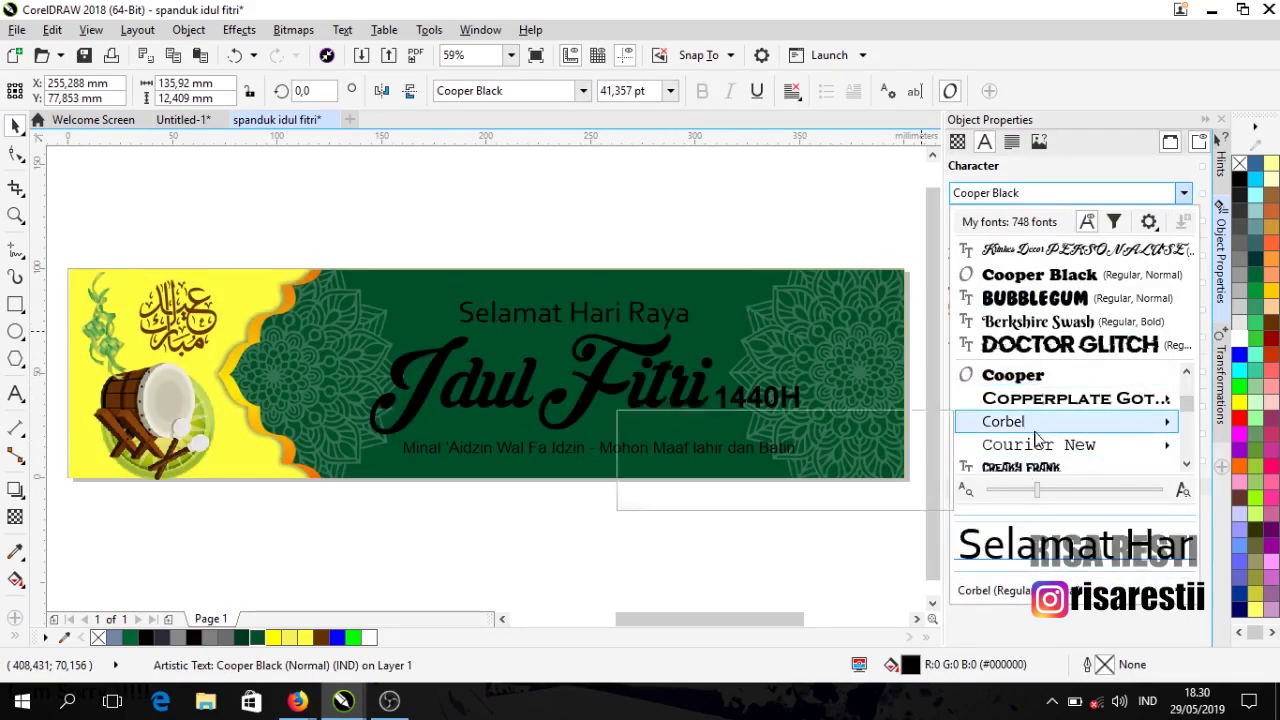
scroll(1057, 435, down, 5)
scroll(1060, 435, up, 5)
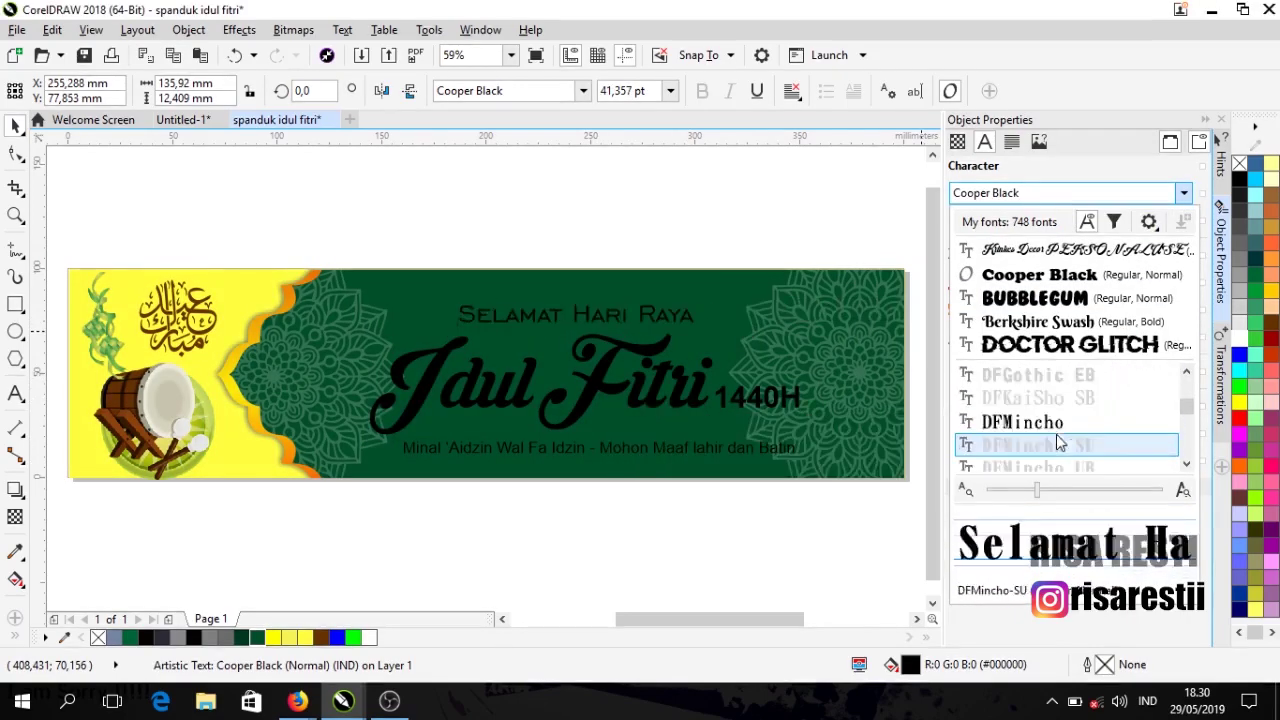
scroll(1060, 435, down, 2)
scroll(1070, 410, up, 6)
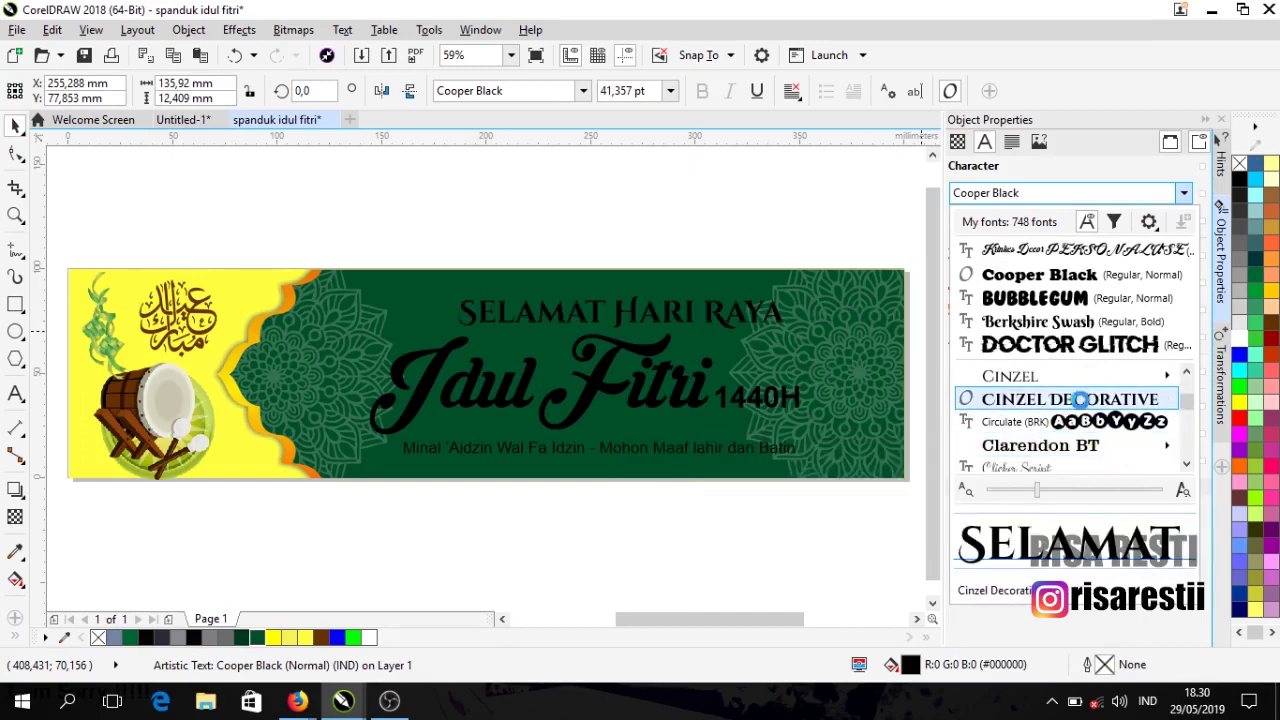
click(1085, 378)
click(668, 314)
ctrl+click(666, 312)
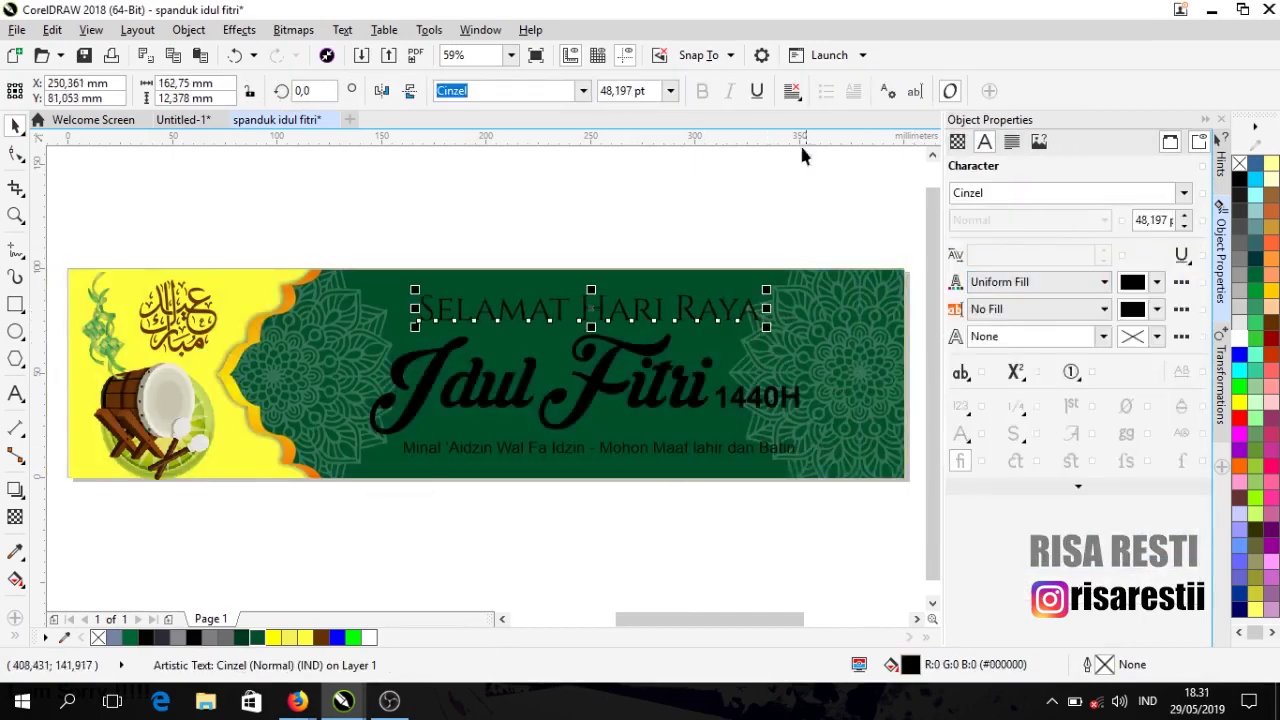
Step: Set the "Minal ‘Aidzin" line in the Ceria Lebaran font and enlarge it to about 28 pt
click(626, 455)
ctrl+click(626, 450)
click(1055, 193)
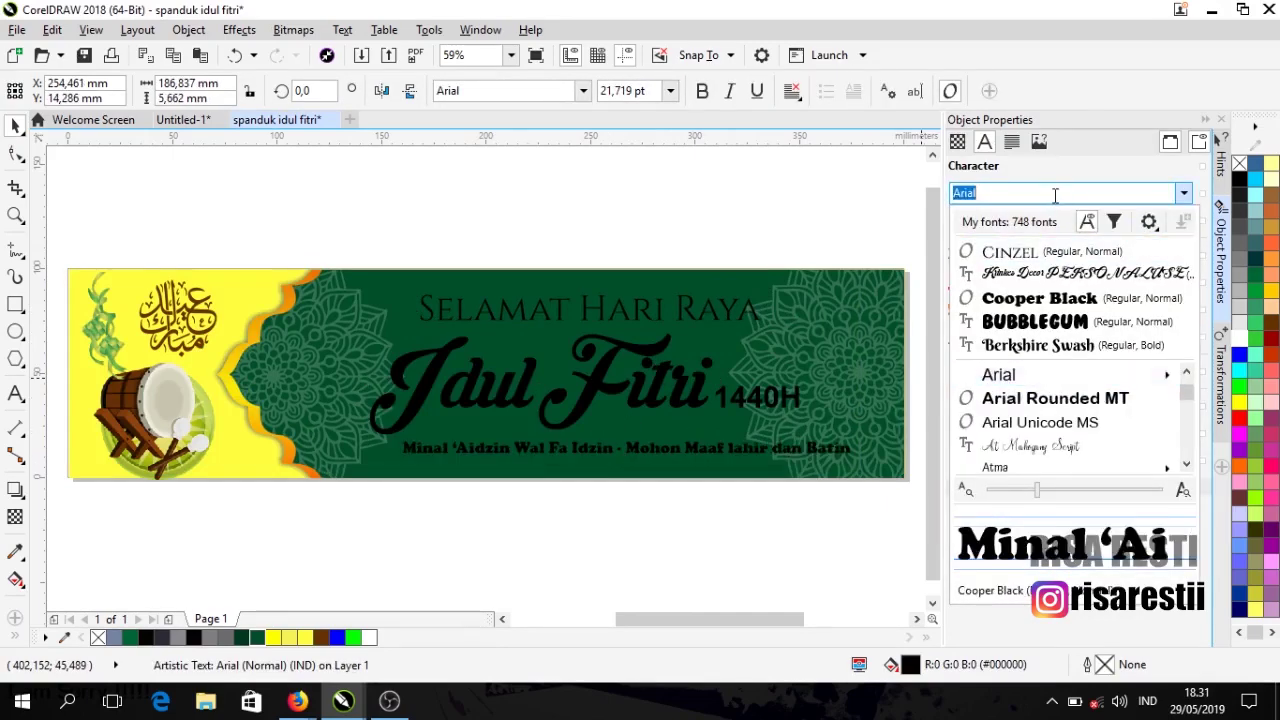
text(l)
scroll(1085, 440, down, 1)
scroll(1080, 435, up, 2)
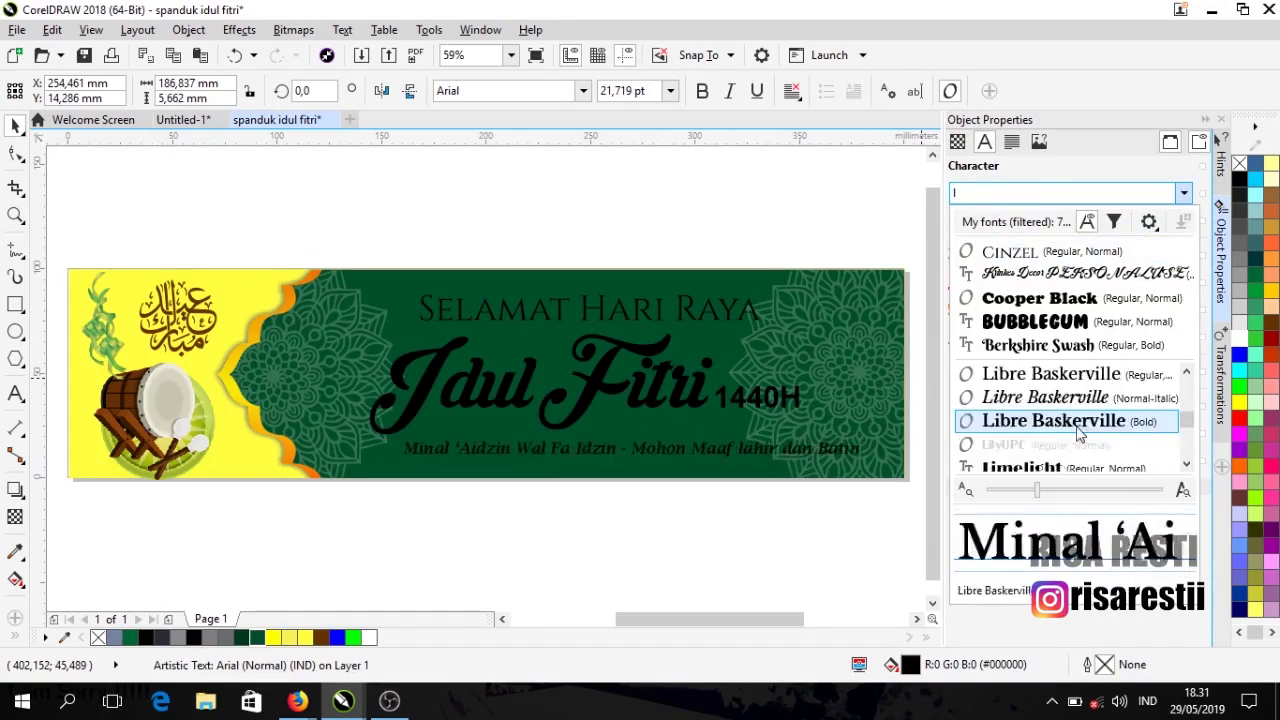
scroll(1080, 430, up, 8)
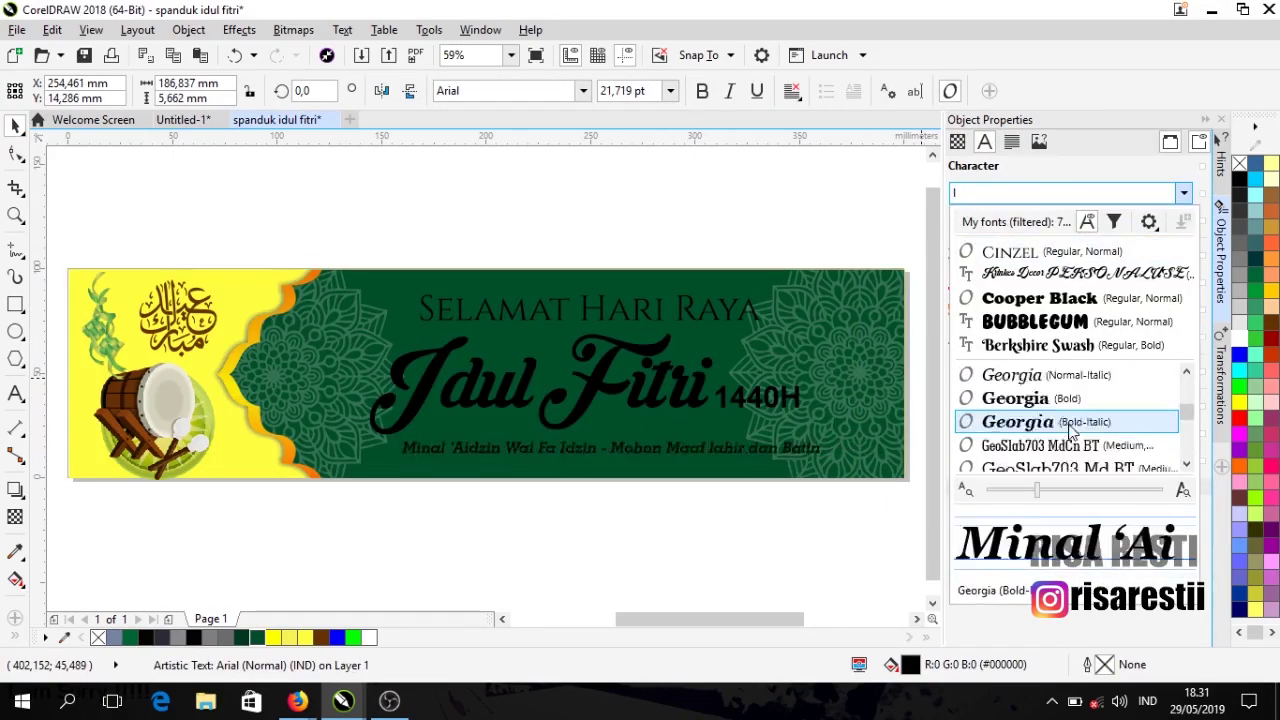
scroll(1060, 430, up, 10)
scroll(1060, 430, down, 5)
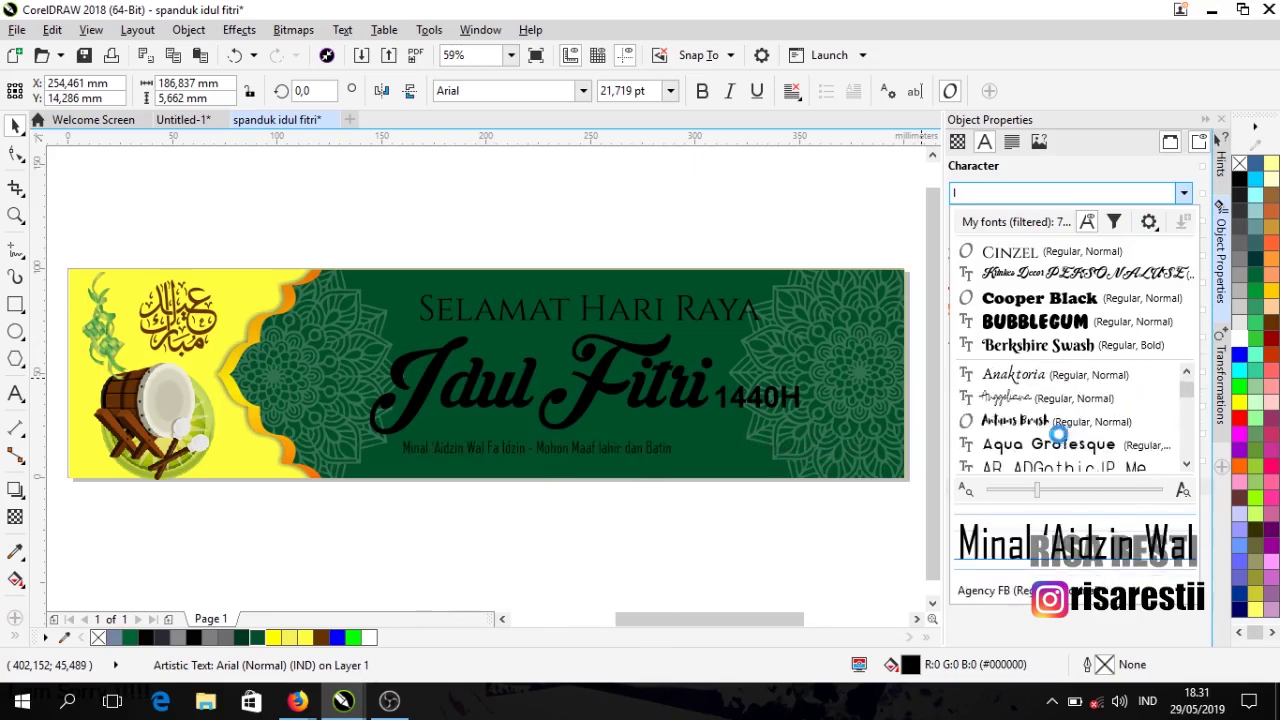
scroll(1057, 433, down, 8)
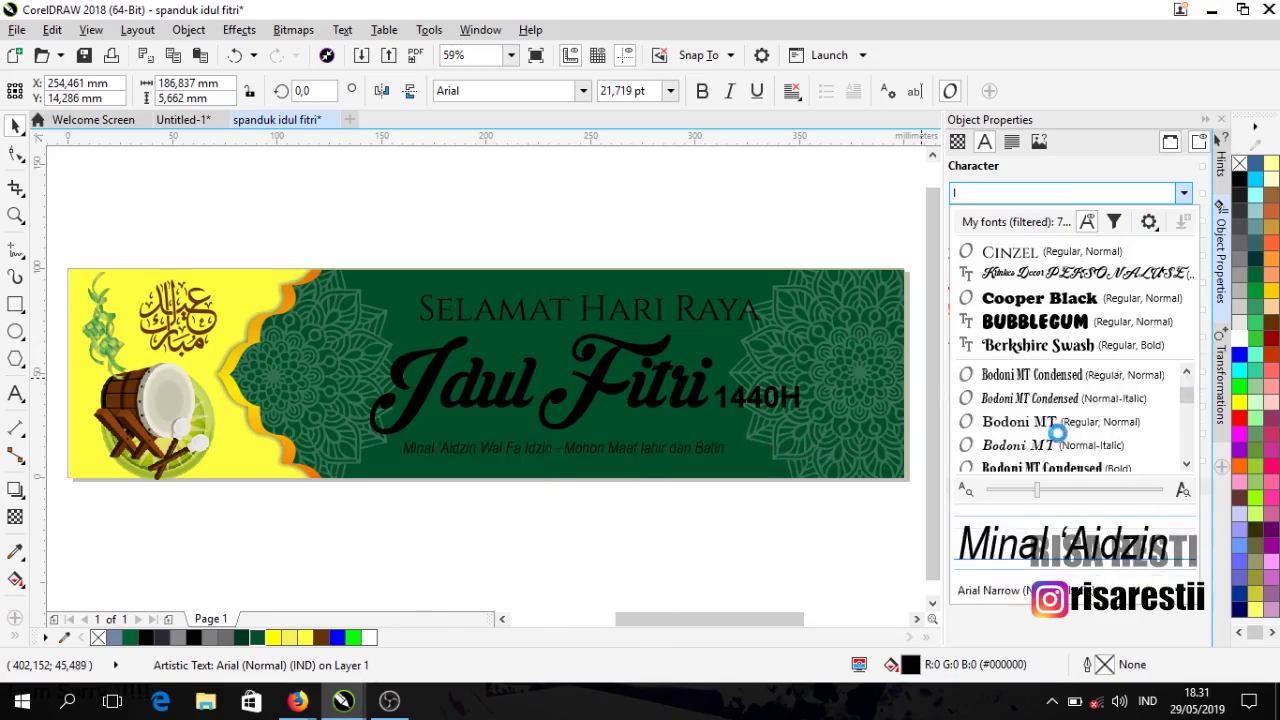
scroll(1055, 430, down, 6)
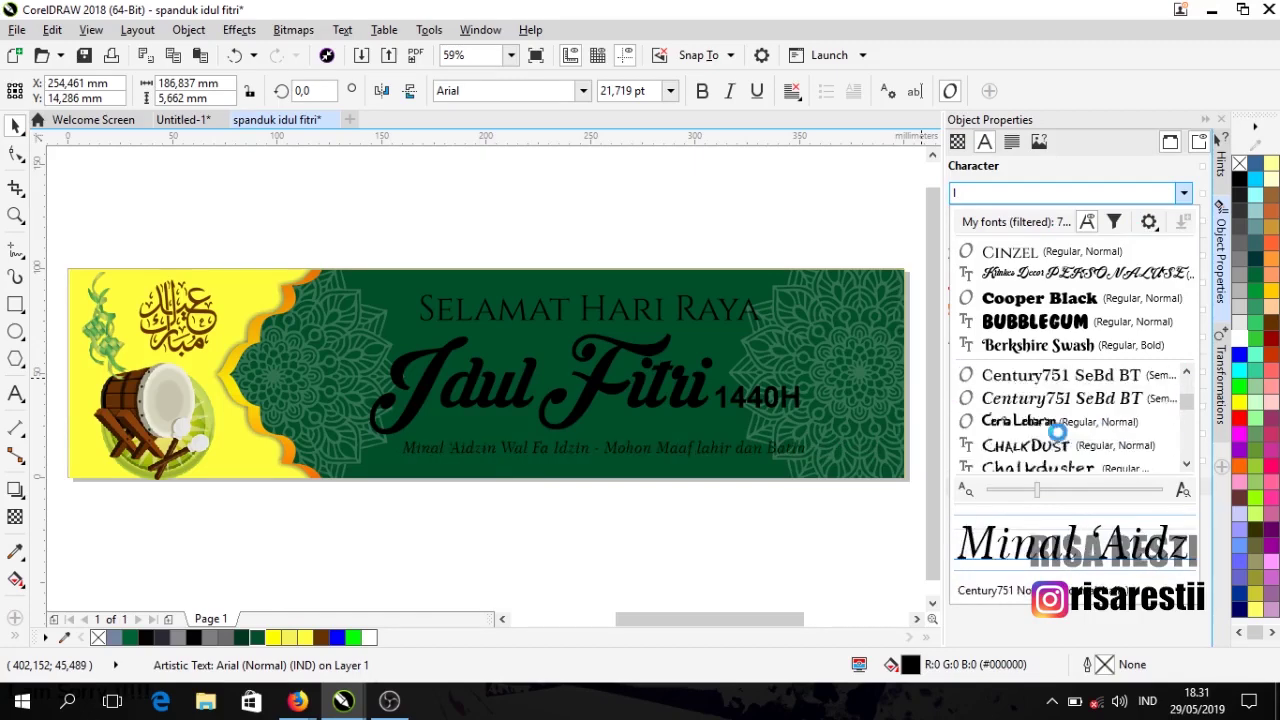
click(1053, 424)
drag(697, 453, 771, 462)
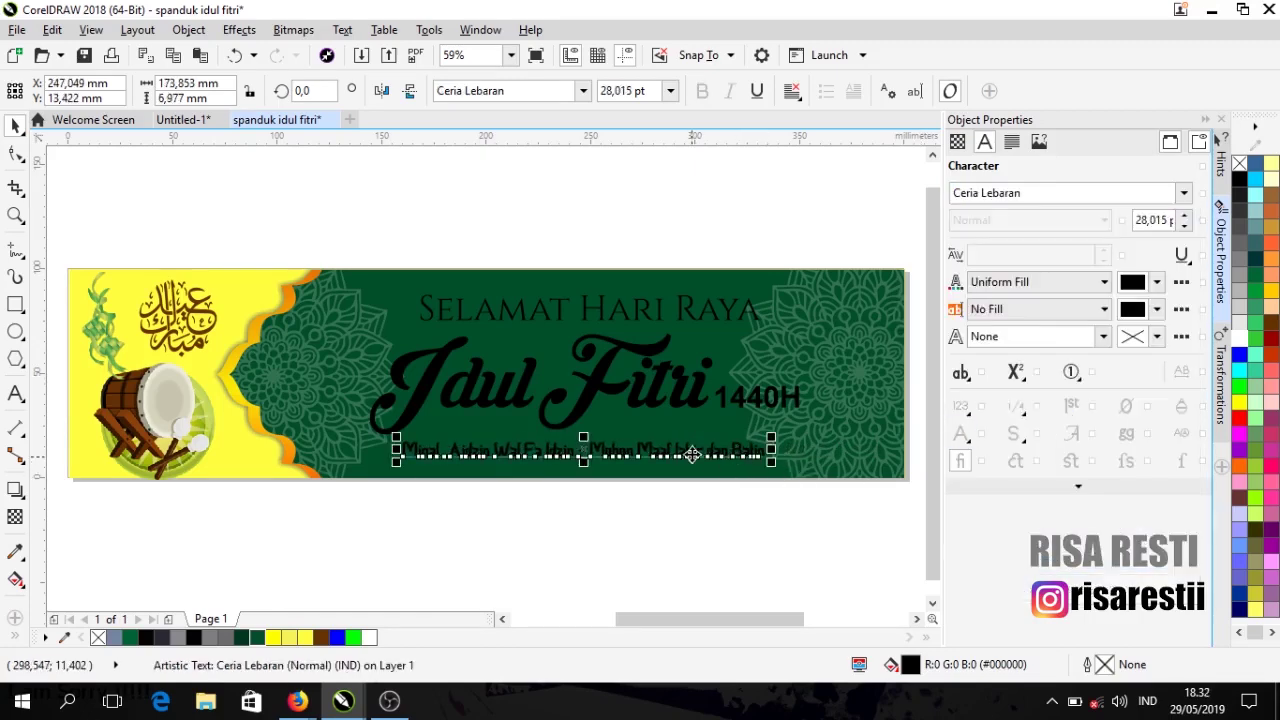
Step: Change "Selamat Hari Raya" to Cooper Black and scale it down to about 43 pt
click(657, 306)
click(1184, 193)
click(1026, 309)
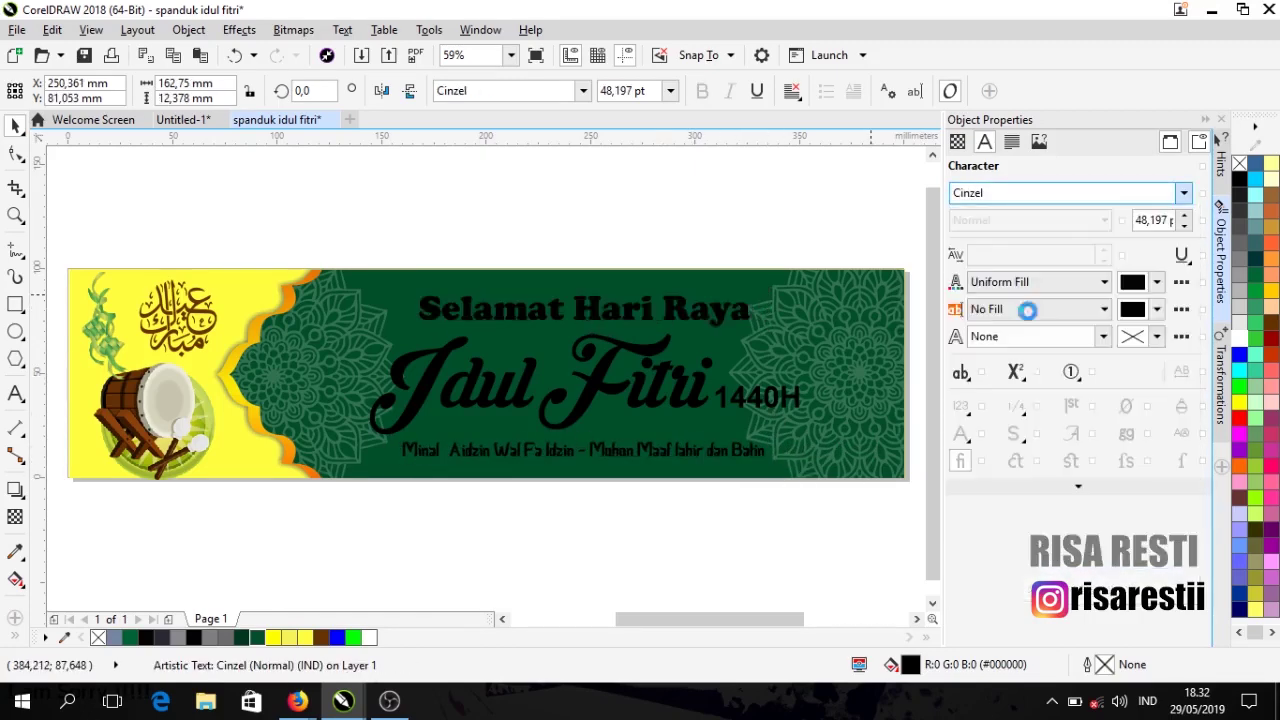
drag(757, 329, 732, 326)
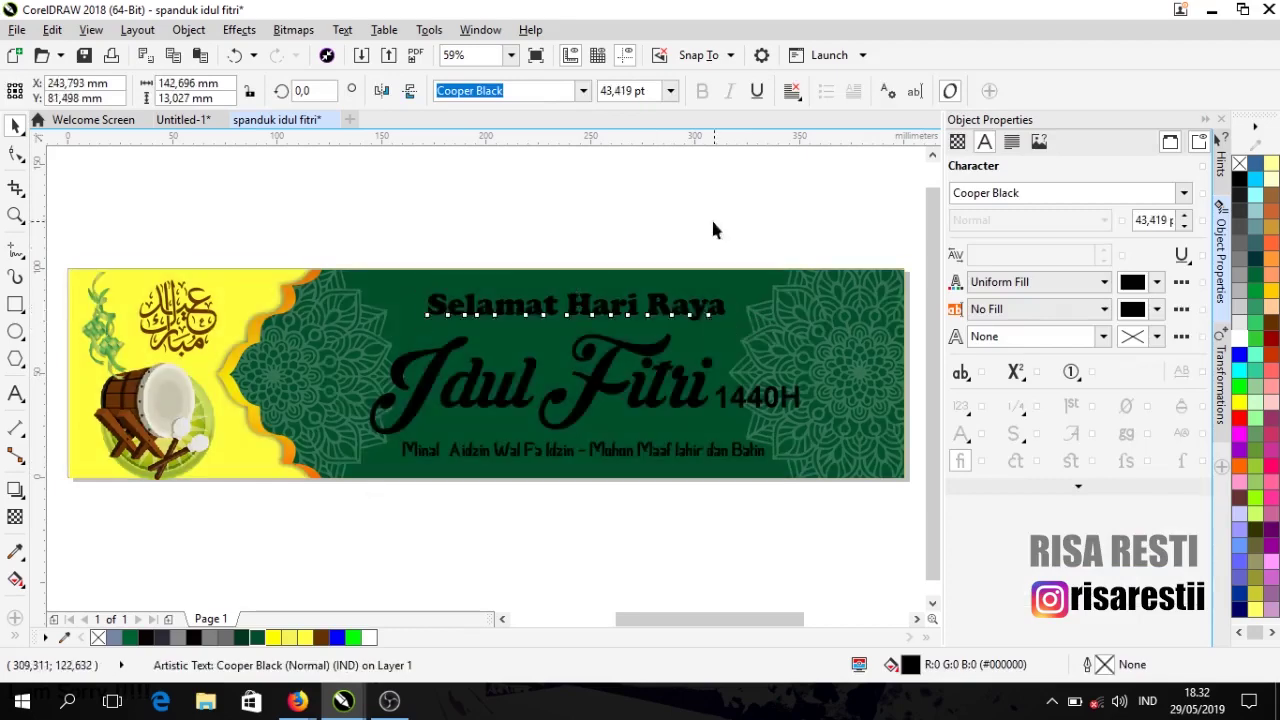
Step: Apply a linear fountain fill across "Selamat Hari Raya" with orange at both ends
click(15, 579)
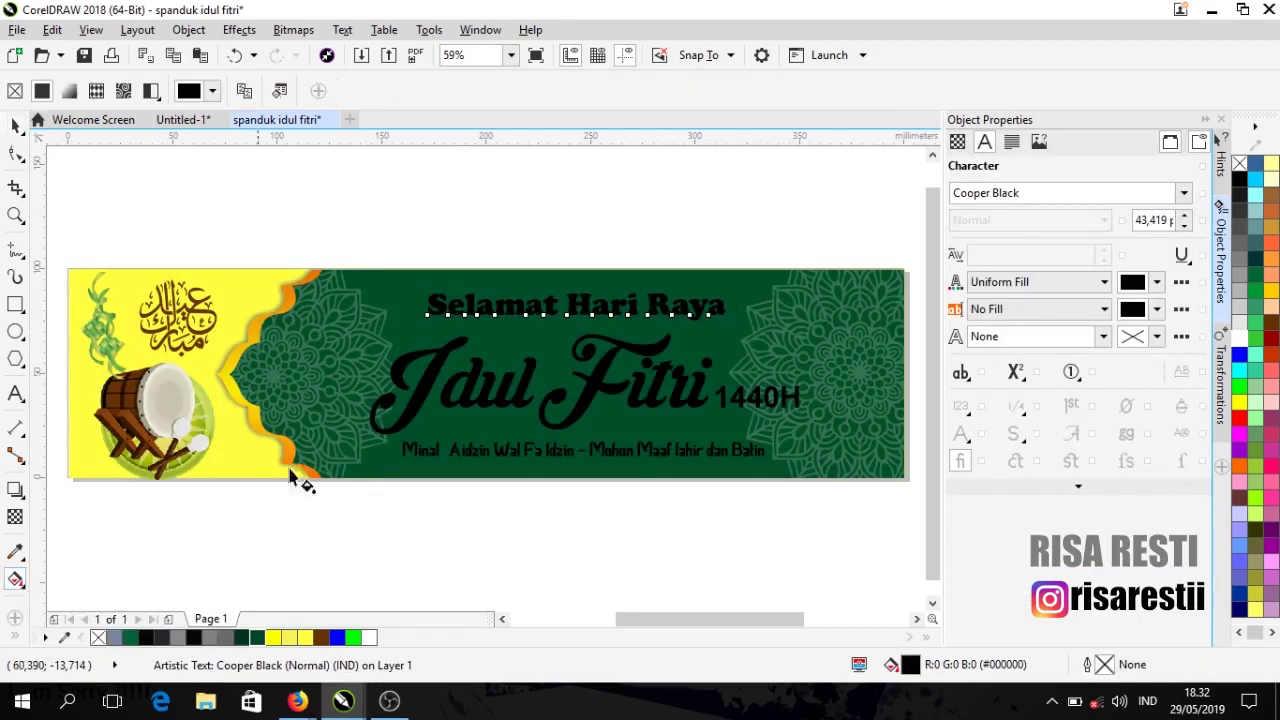
drag(430, 306, 728, 312)
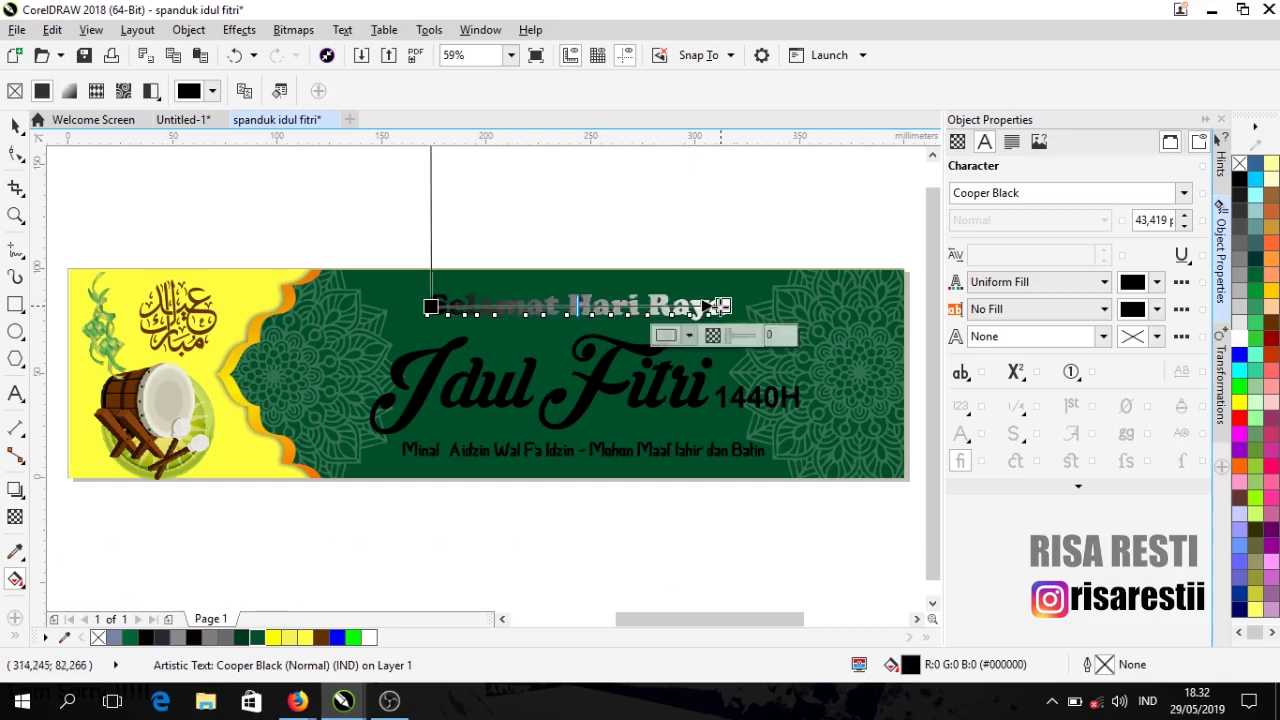
click(430, 306)
click(376, 338)
drag(494, 533, 492, 530)
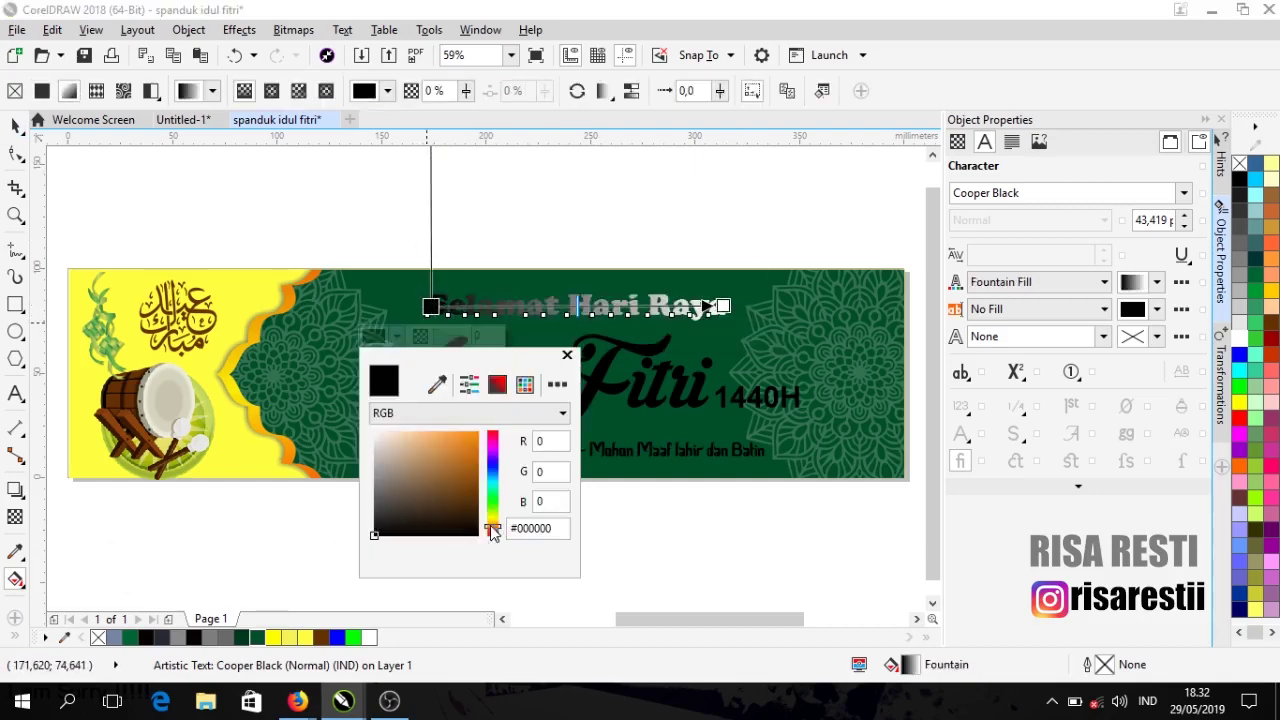
click(472, 452)
click(723, 306)
click(666, 337)
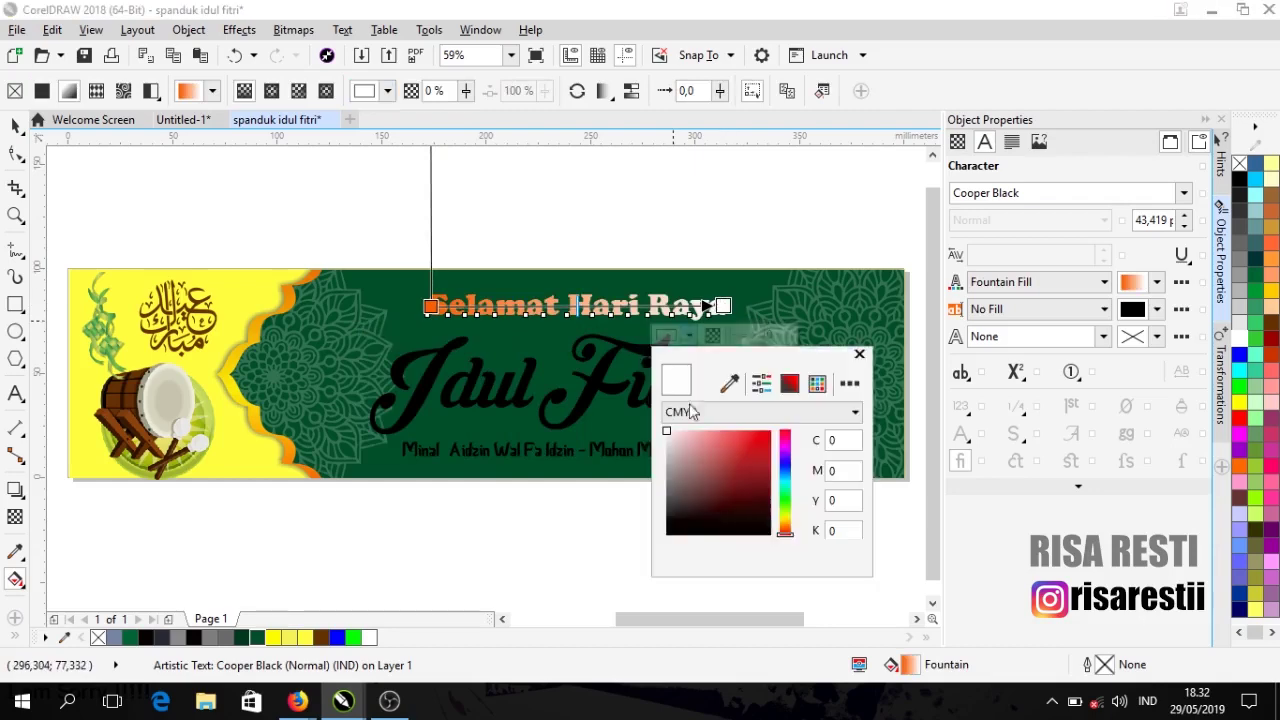
click(785, 531)
click(766, 434)
Step: Add a yellow middle stop to the "Selamat Hari Raya" gradient and turn the gradient vertical through the letters
double_click(585, 306)
click(528, 337)
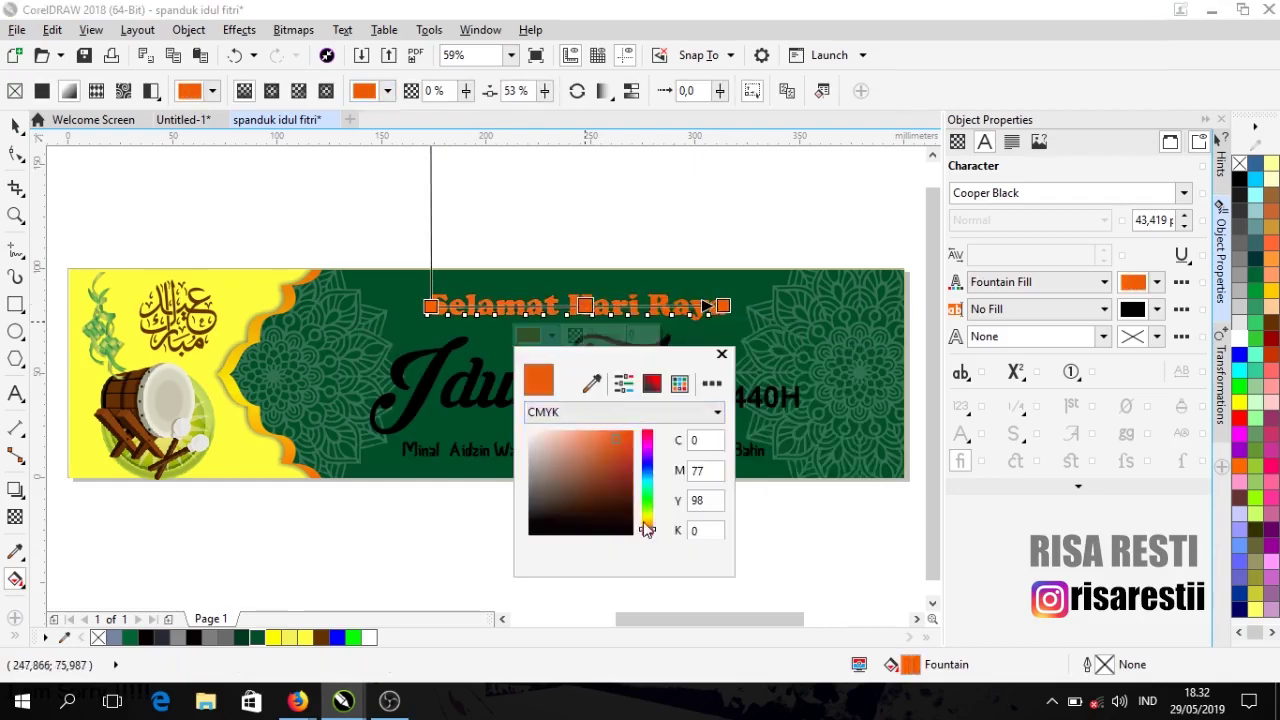
drag(646, 530, 647, 519)
drag(723, 306, 566, 318)
scroll(561, 290, up, 2)
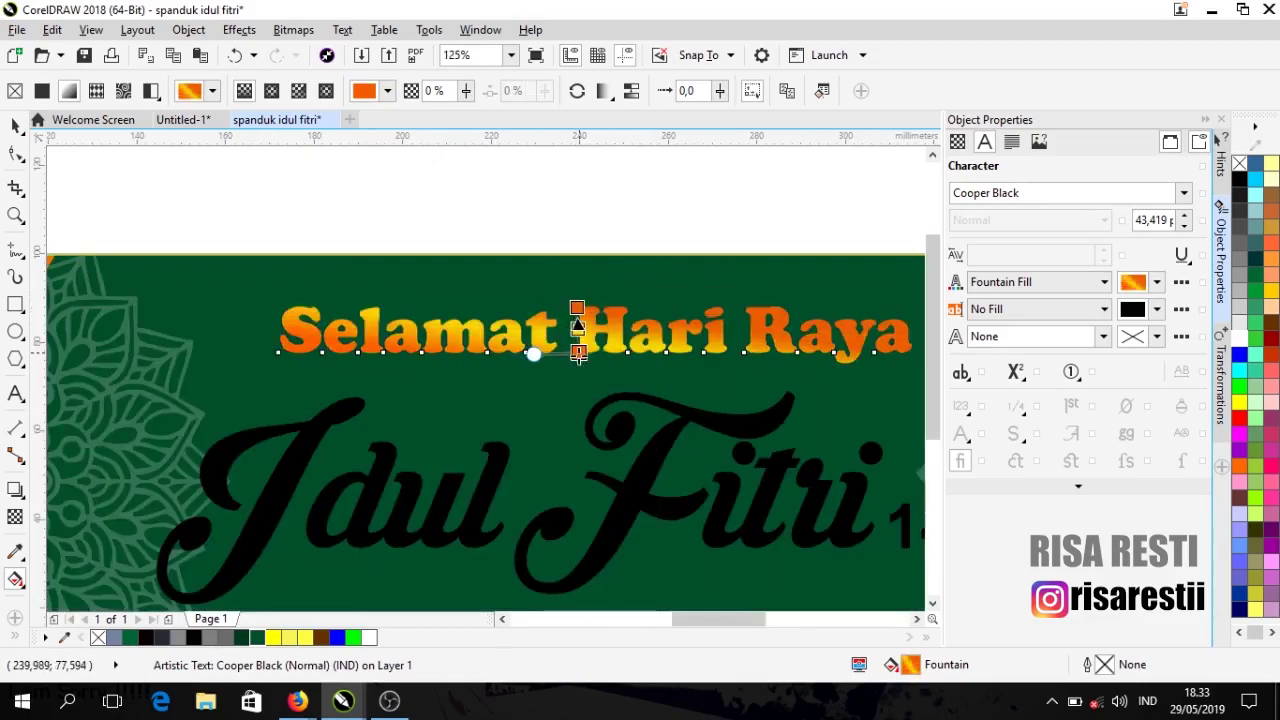
key(space)
click(321, 212)
scroll(605, 308, down, 2)
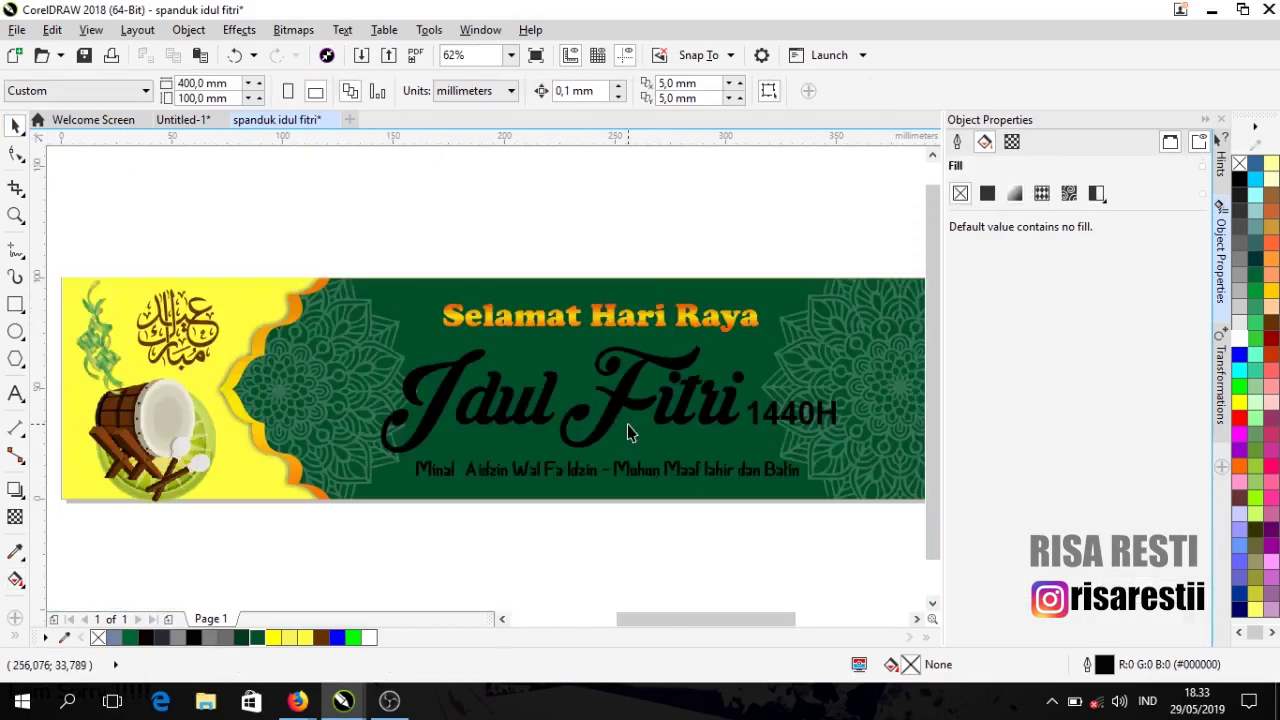
click(598, 312)
click(15, 580)
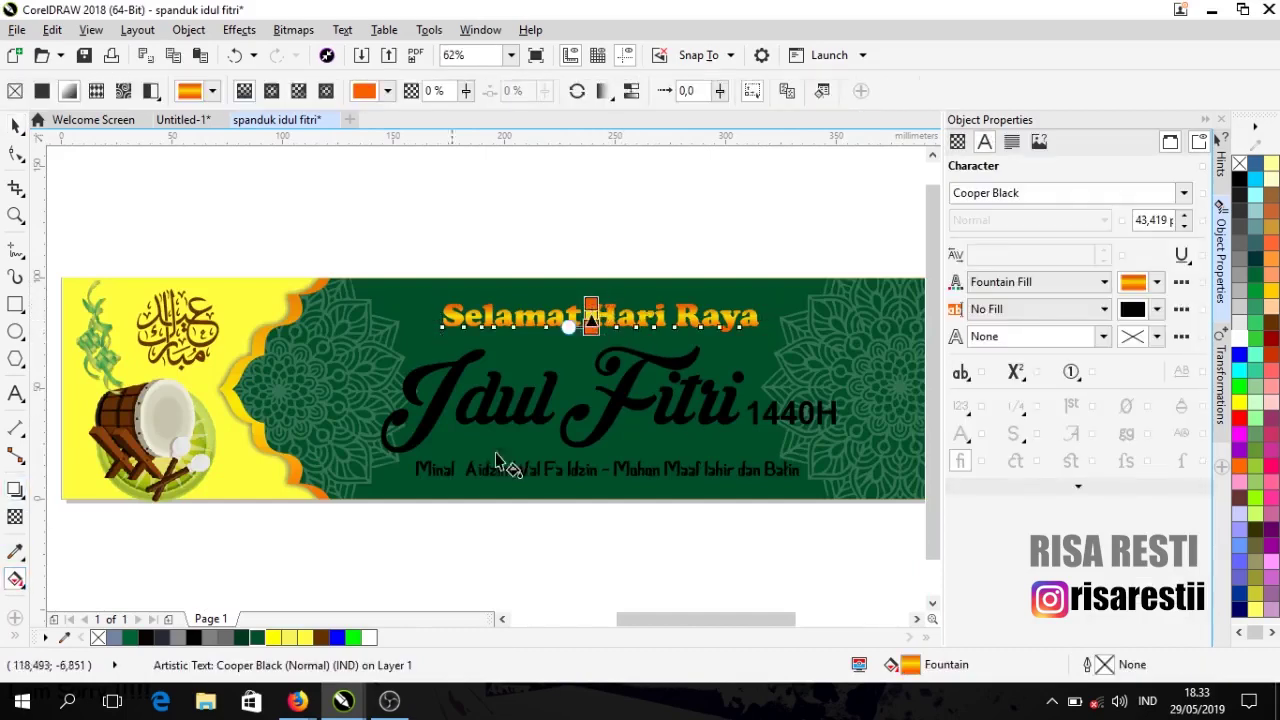
scroll(584, 306, up, 2)
click(17, 130)
Step: Apply a linear fountain fill across "Idul Fitri" from its first to its last letter, with golden orange at both ends
click(391, 480)
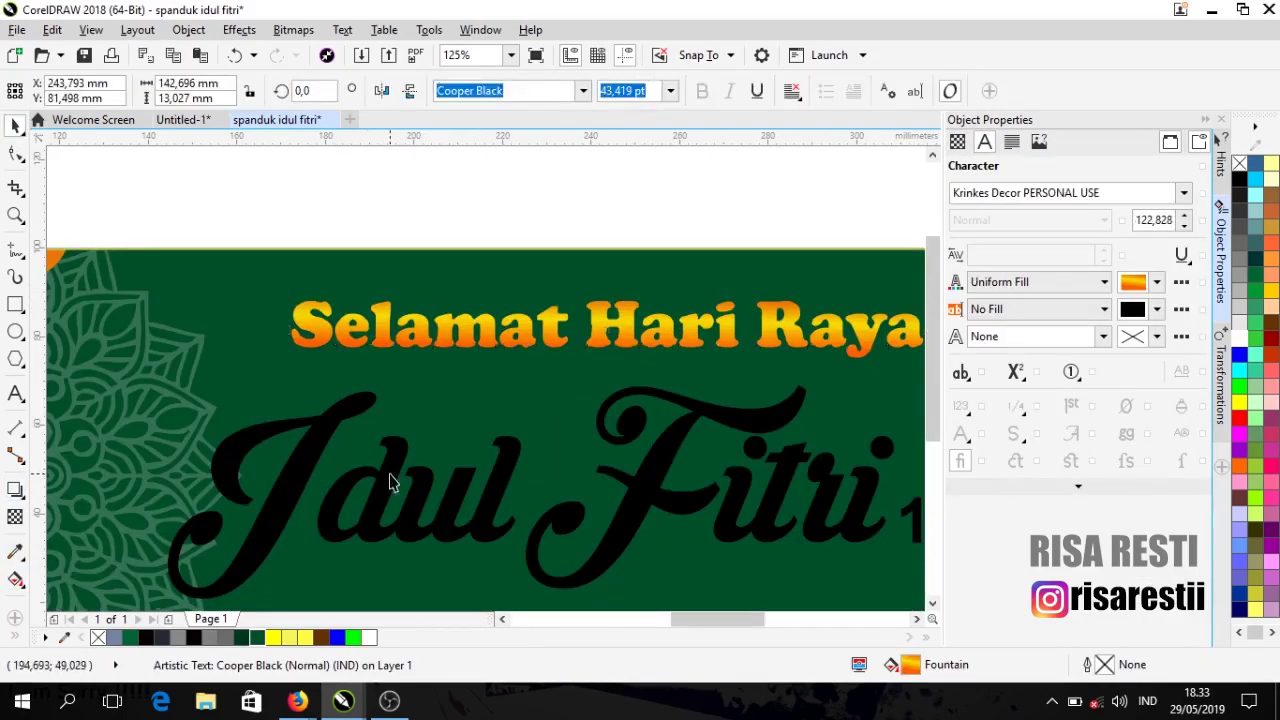
scroll(725, 420, down, 2)
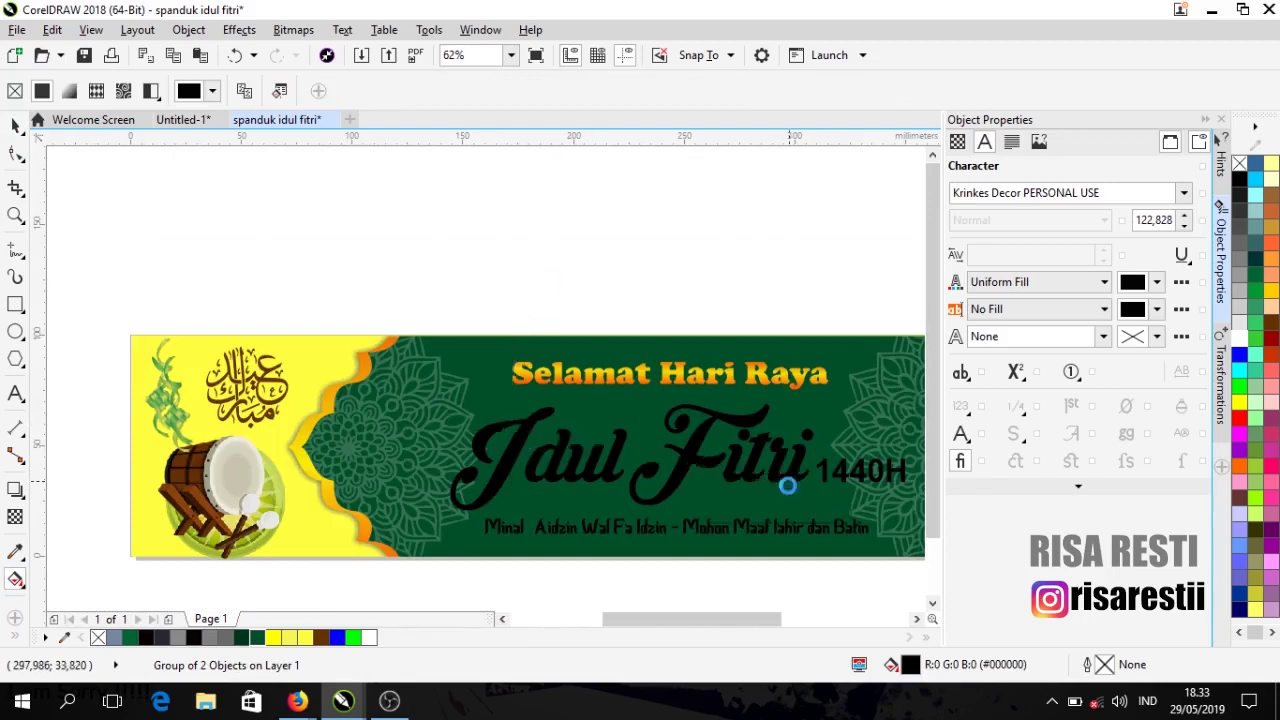
drag(787, 485, 500, 423)
click(449, 451)
click(527, 308)
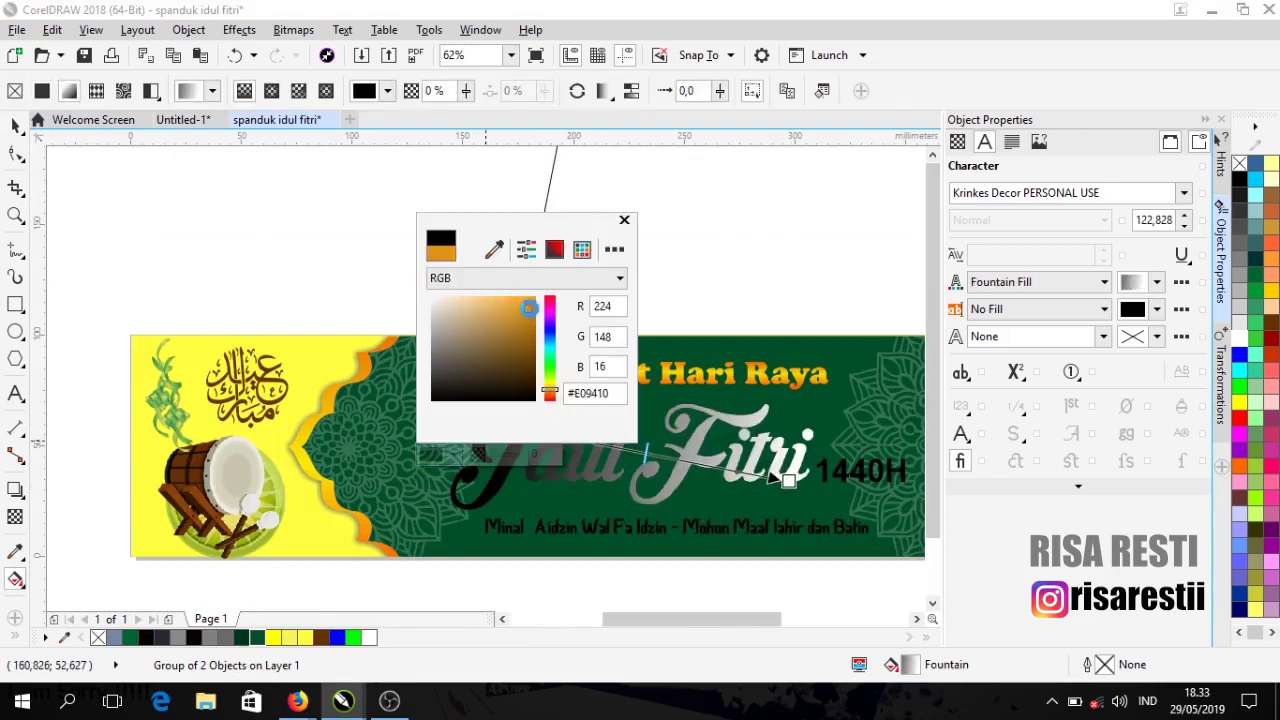
click(787, 482)
click(737, 511)
click(836, 447)
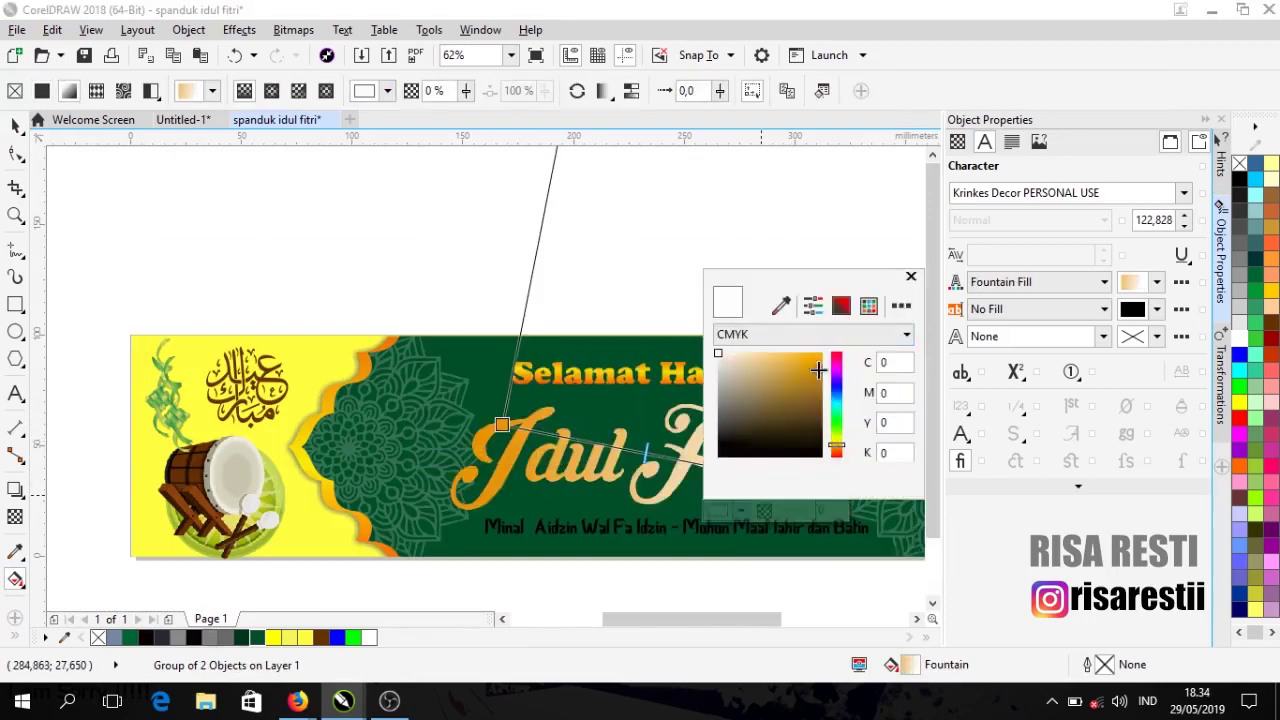
click(818, 370)
Step: Add a pale yellow stop (C2 M1 Y64 K0) at 55% in the "Idul Fitri" gradient
click(651, 457)
click(651, 452)
double_click(660, 455)
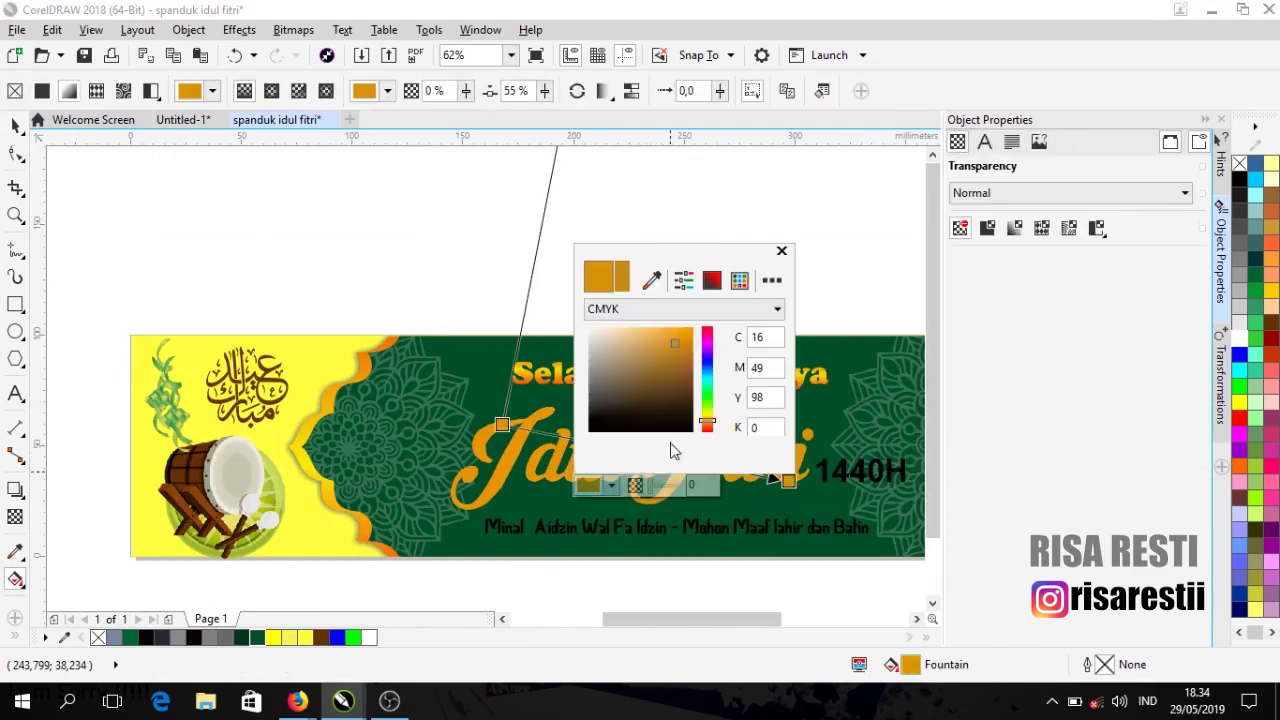
click(707, 415)
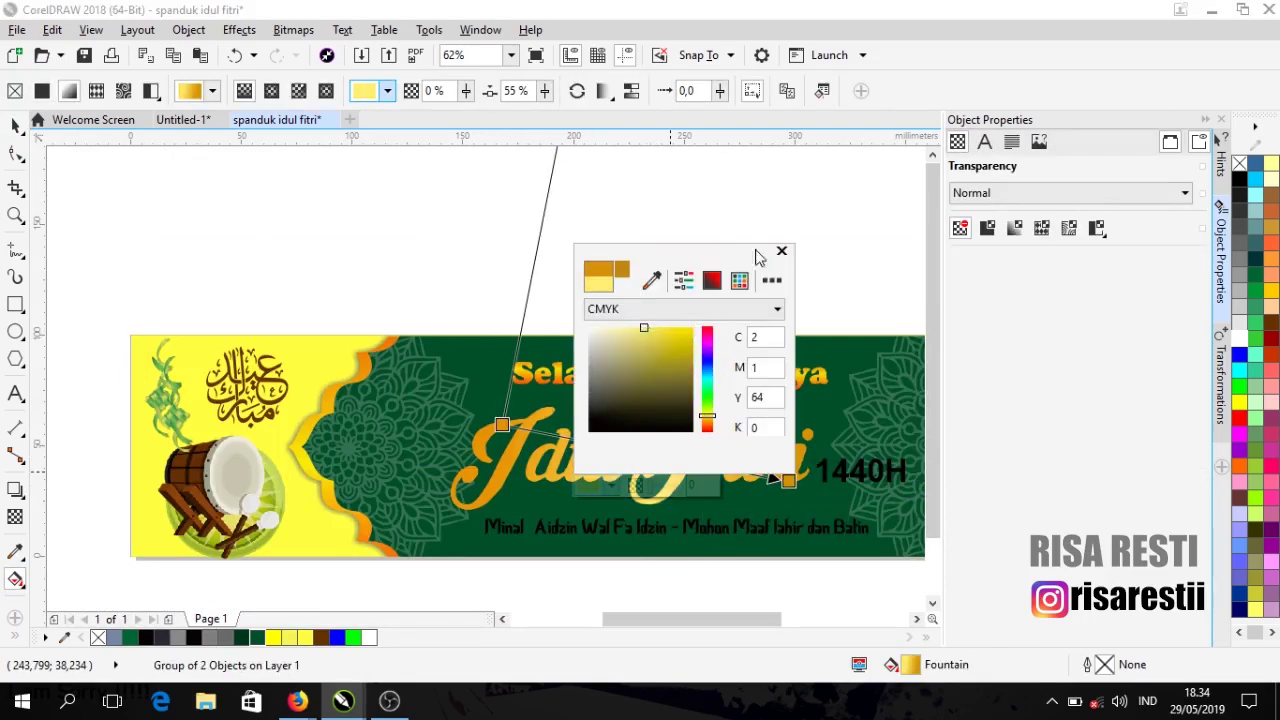
drag(757, 257, 975, 225)
click(659, 456)
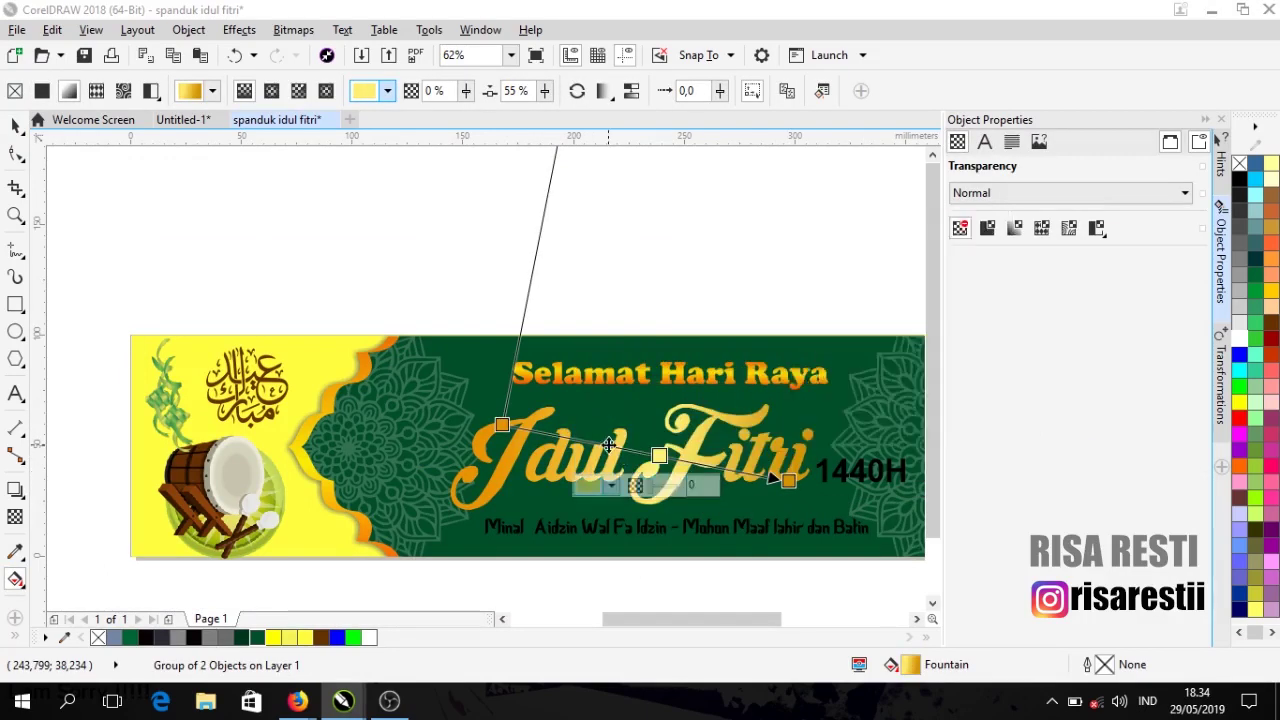
Step: Add another yellow stop (C15 M0 Y73 K0) at 37% in the "Idul Fitri" gradient
drag(659, 456, 610, 445)
double_click(610, 445)
click(656, 407)
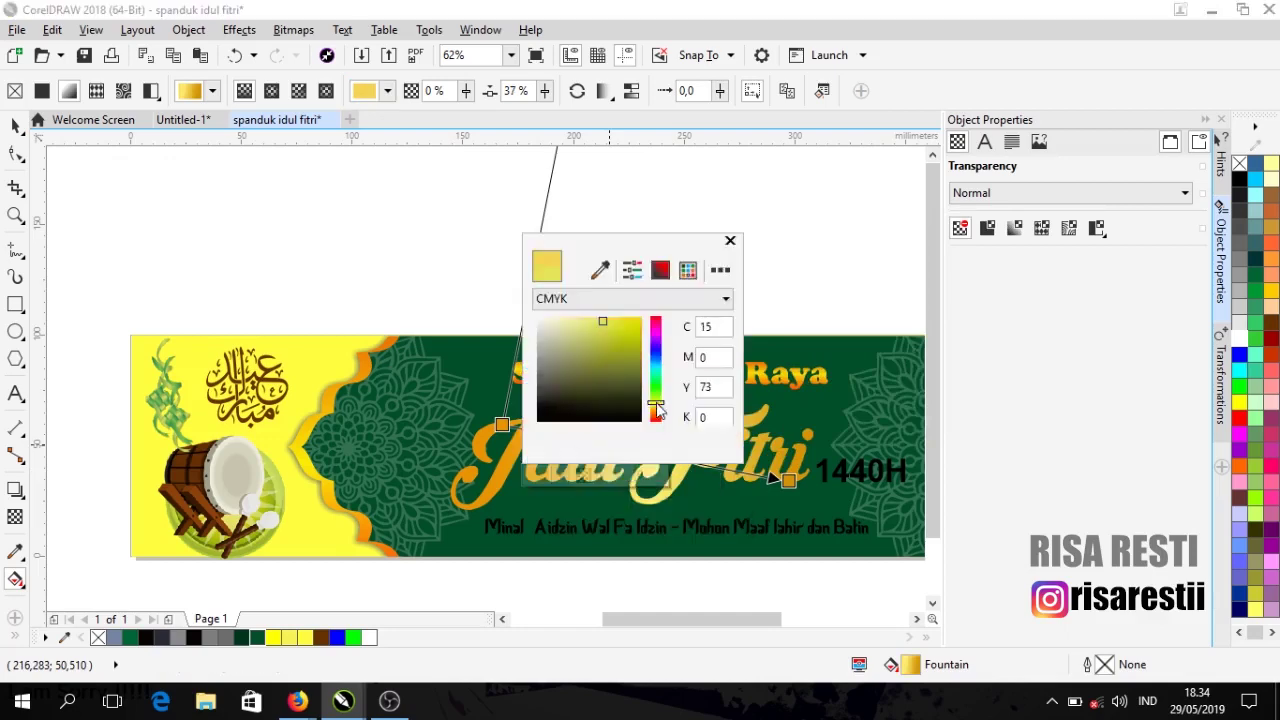
click(730, 242)
drag(663, 366, 641, 462)
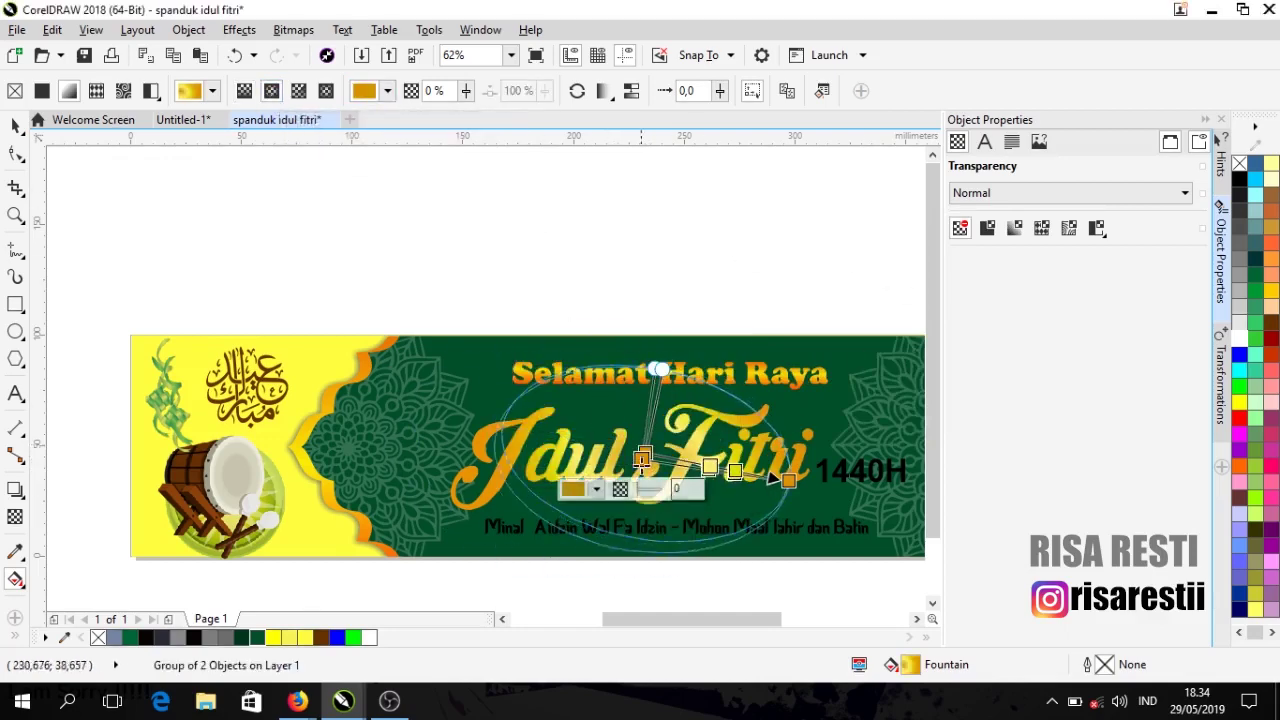
key(Delete)
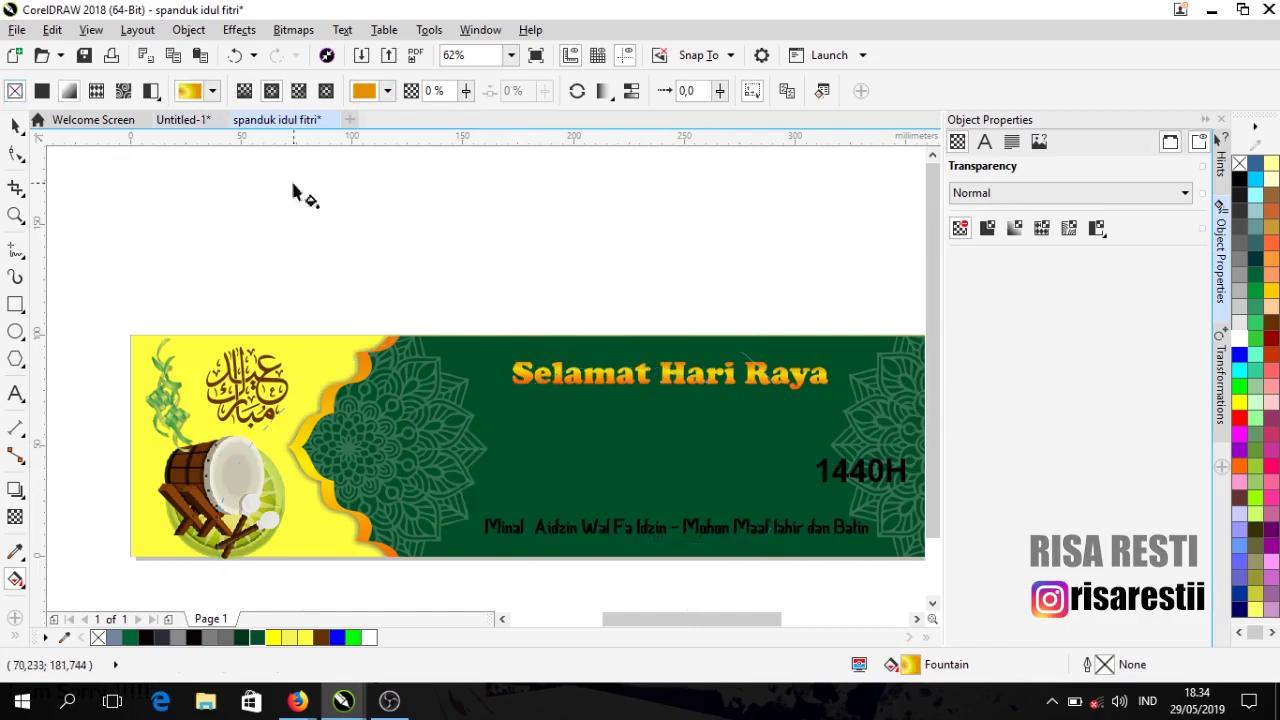
key(ctrl+z)
key(ctrl+z)
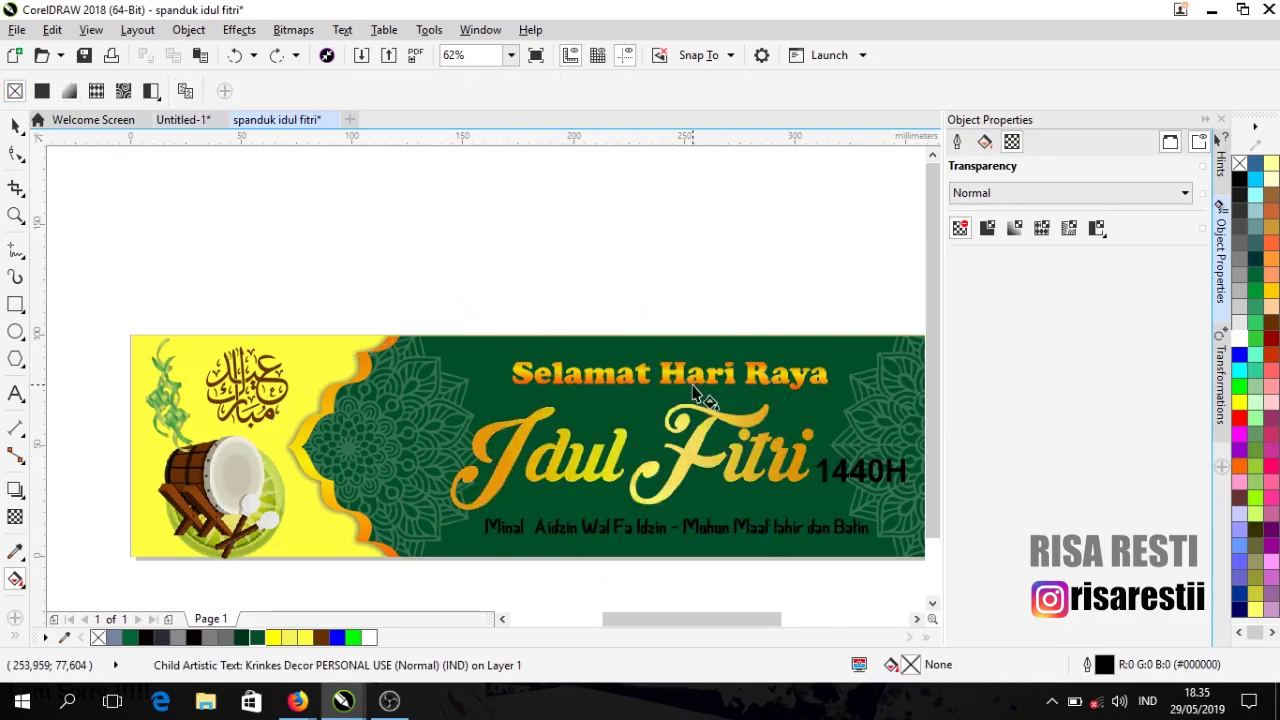
Step: Fill the "Minal 'Aidzin" line and "1440H" with golden yellow from the colour palette
click(608, 533)
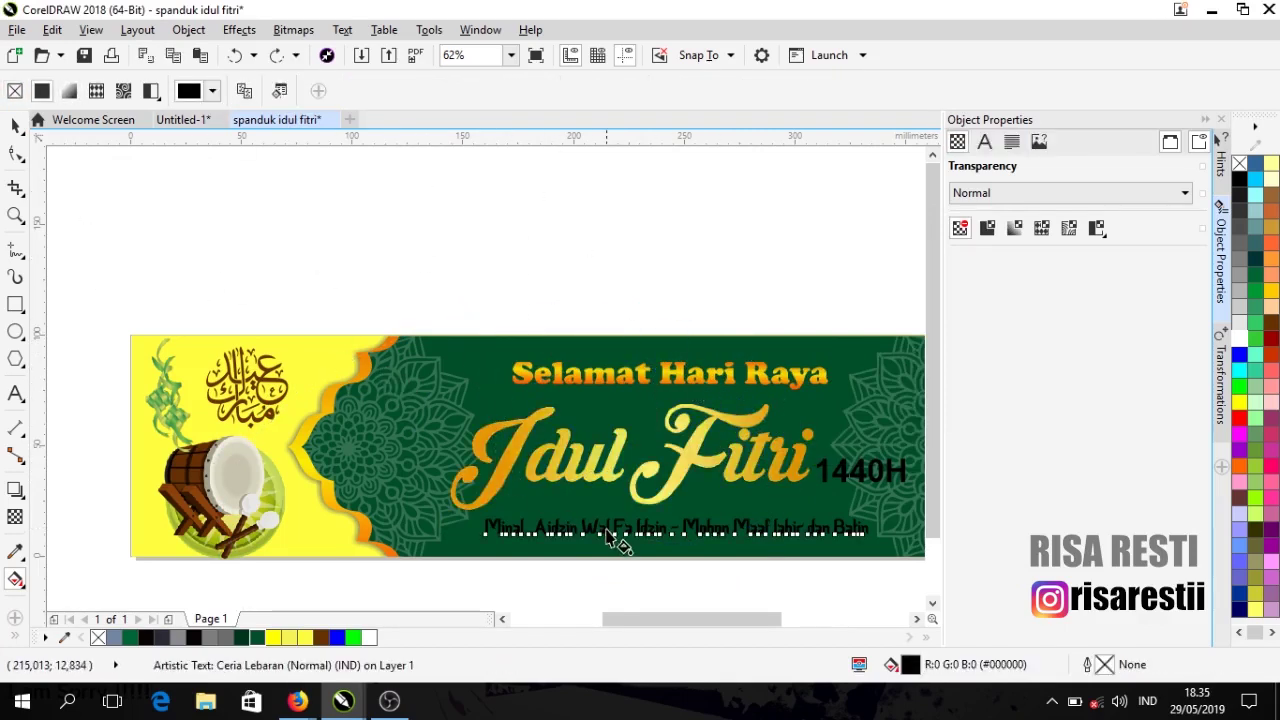
click(1273, 215)
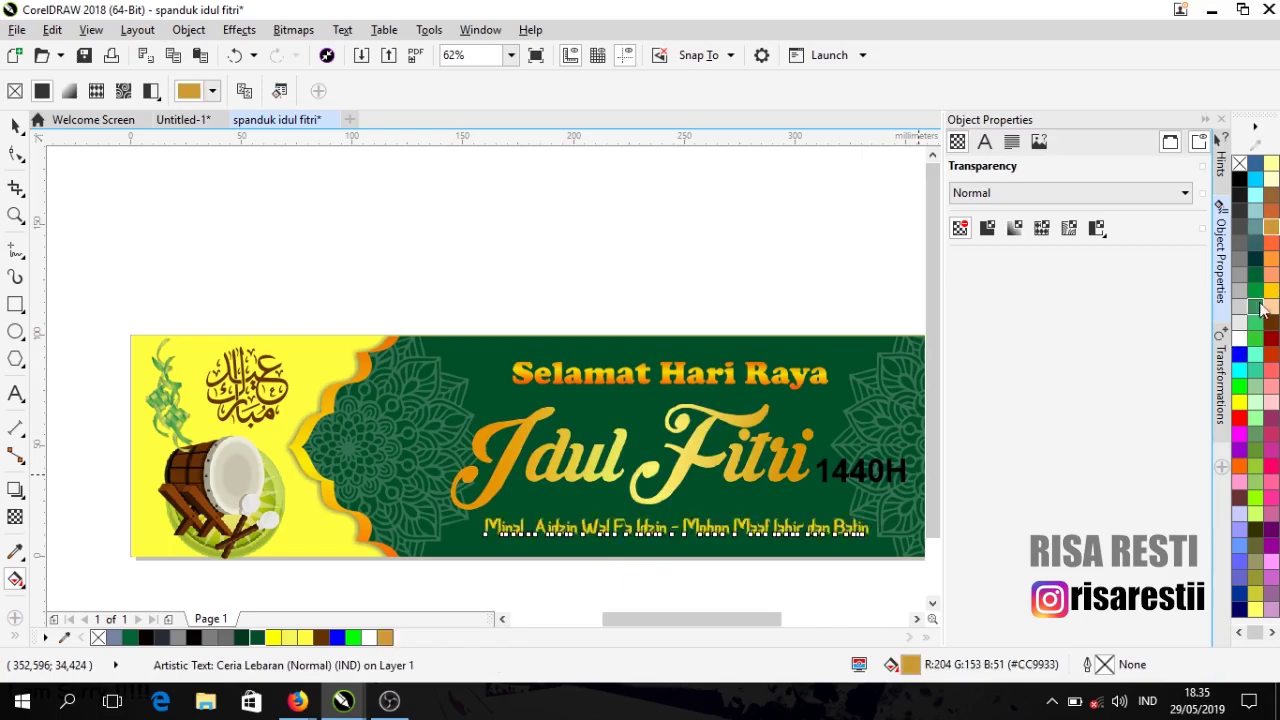
click(1271, 291)
click(854, 478)
click(1271, 291)
click(655, 227)
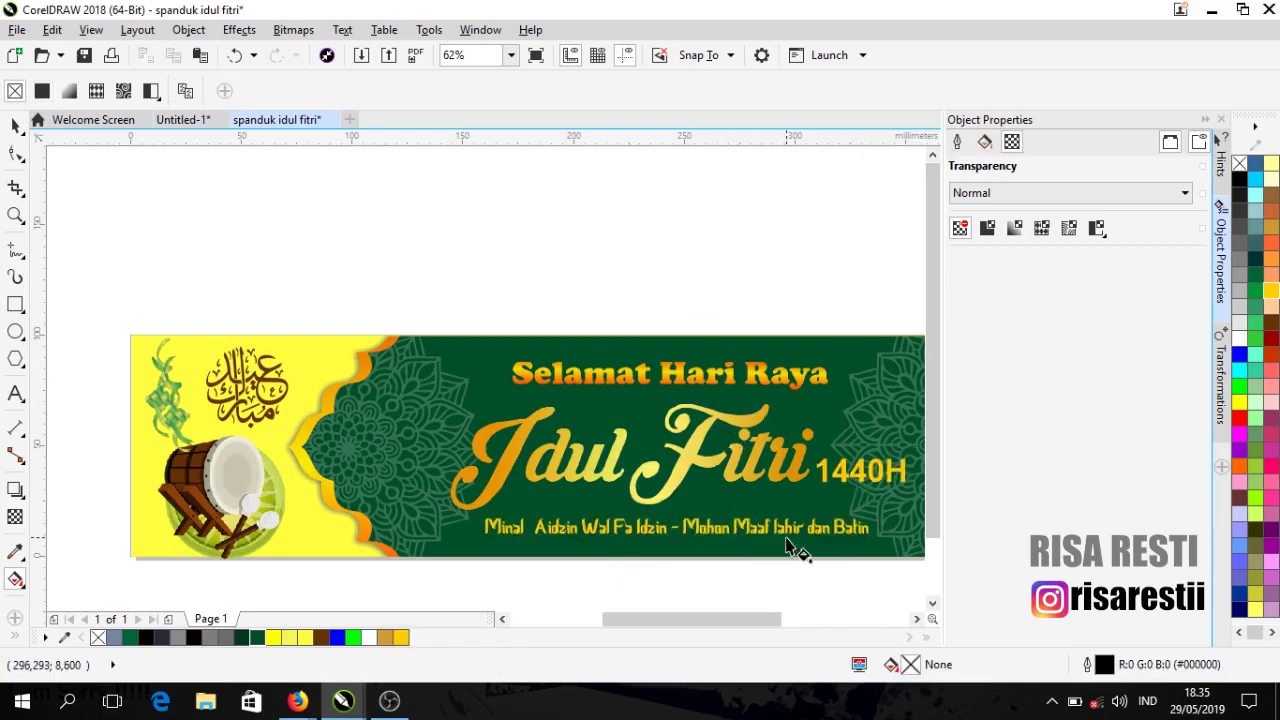
Step: Add a Flat Bottom Right drop shadow to the "Idul Fitri" group and shorten its offset to about 1.7 mm and −2.3 mm
click(840, 485)
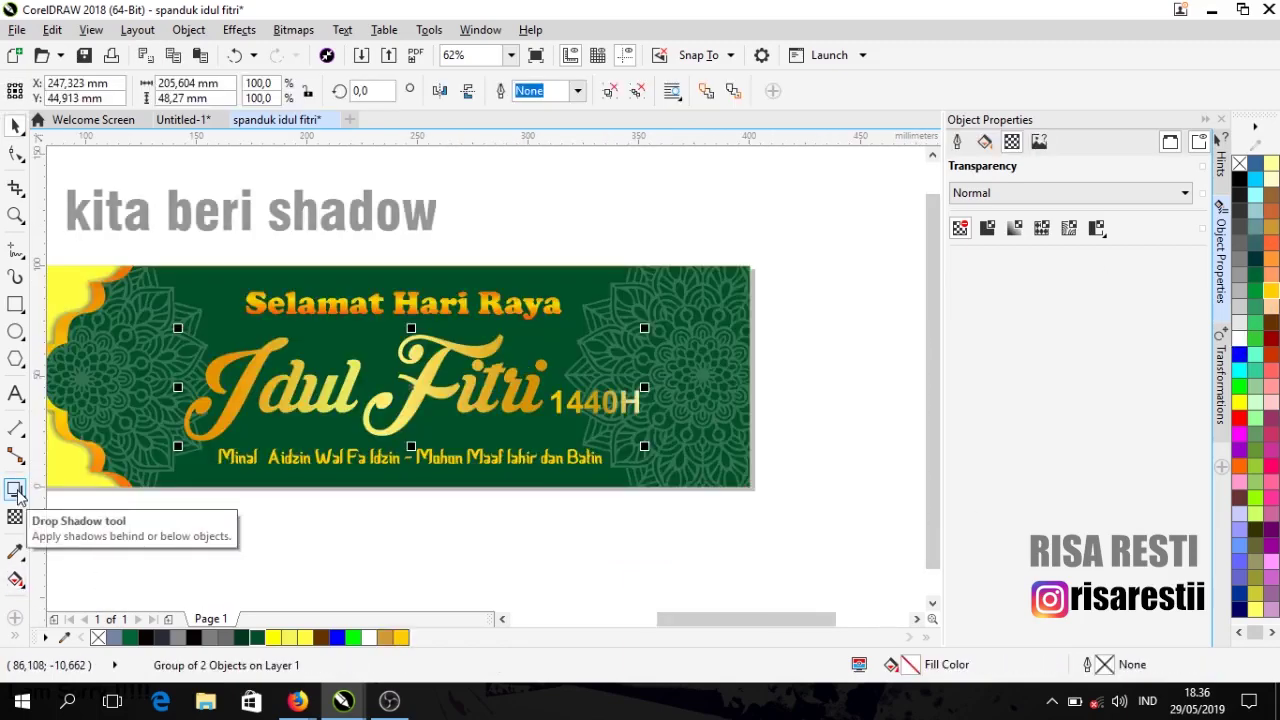
click(16, 490)
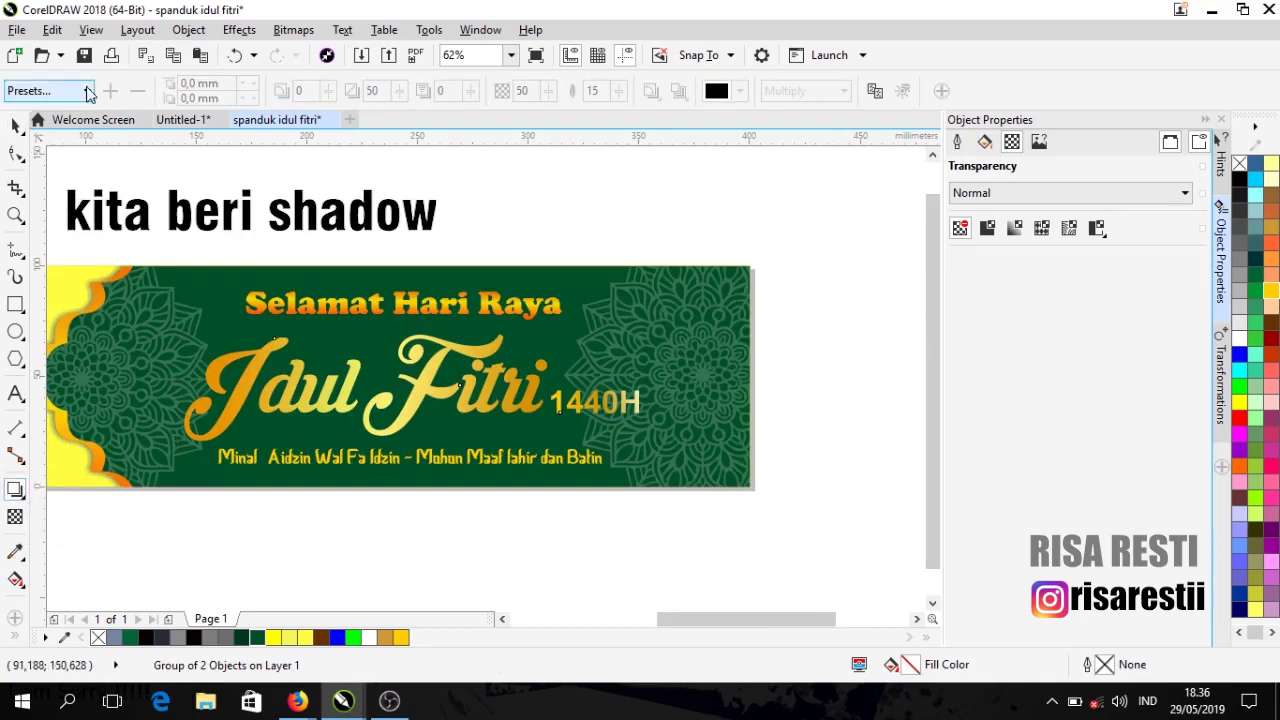
click(90, 90)
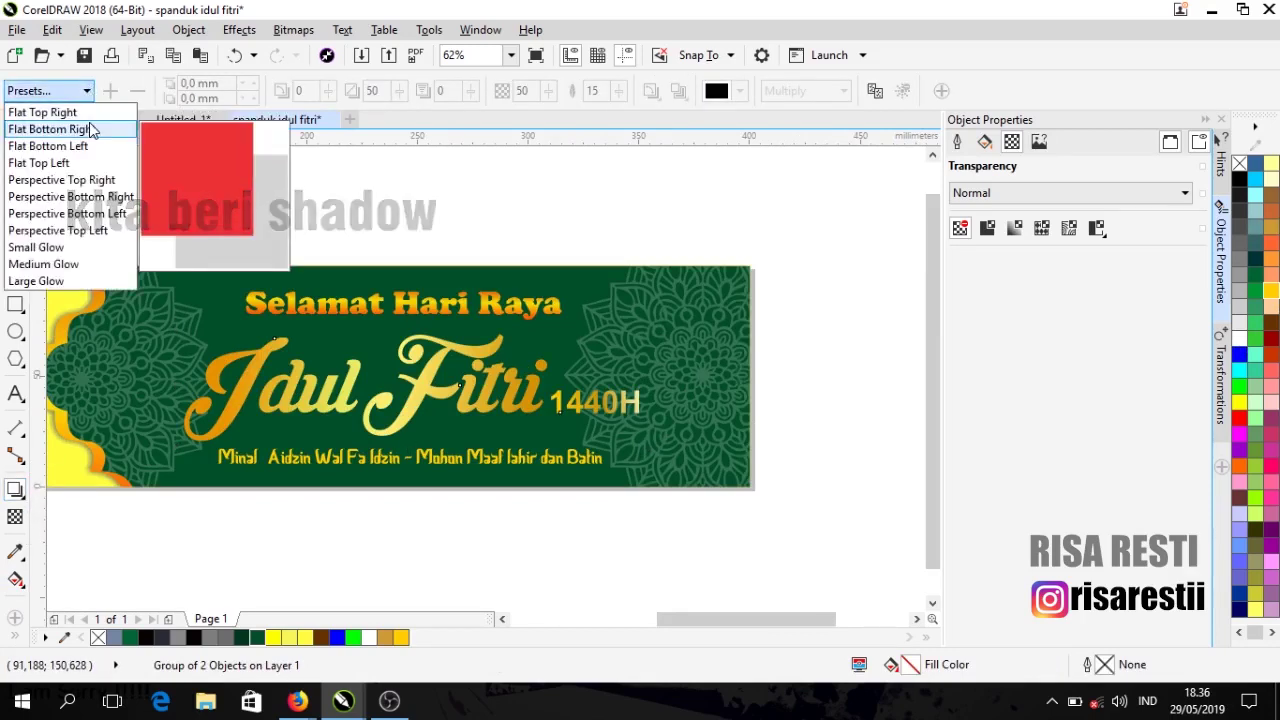
click(89, 128)
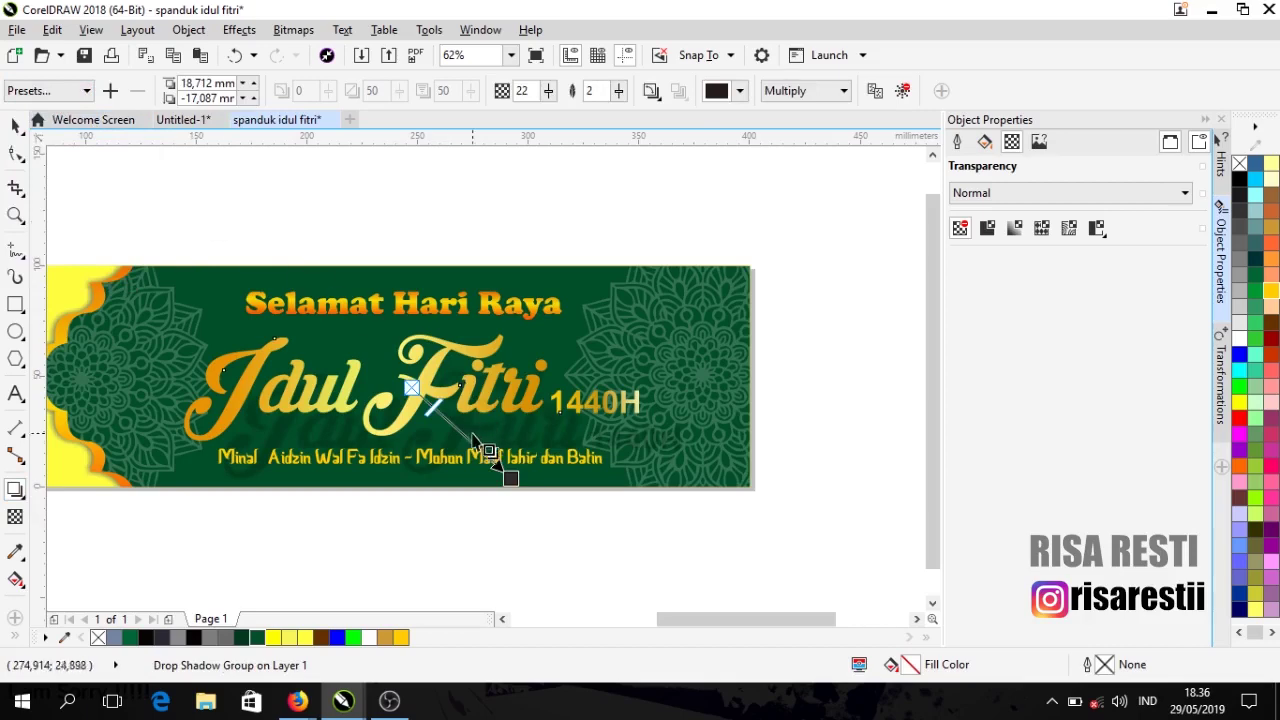
scroll(476, 443, up, 2)
drag(538, 515, 439, 456)
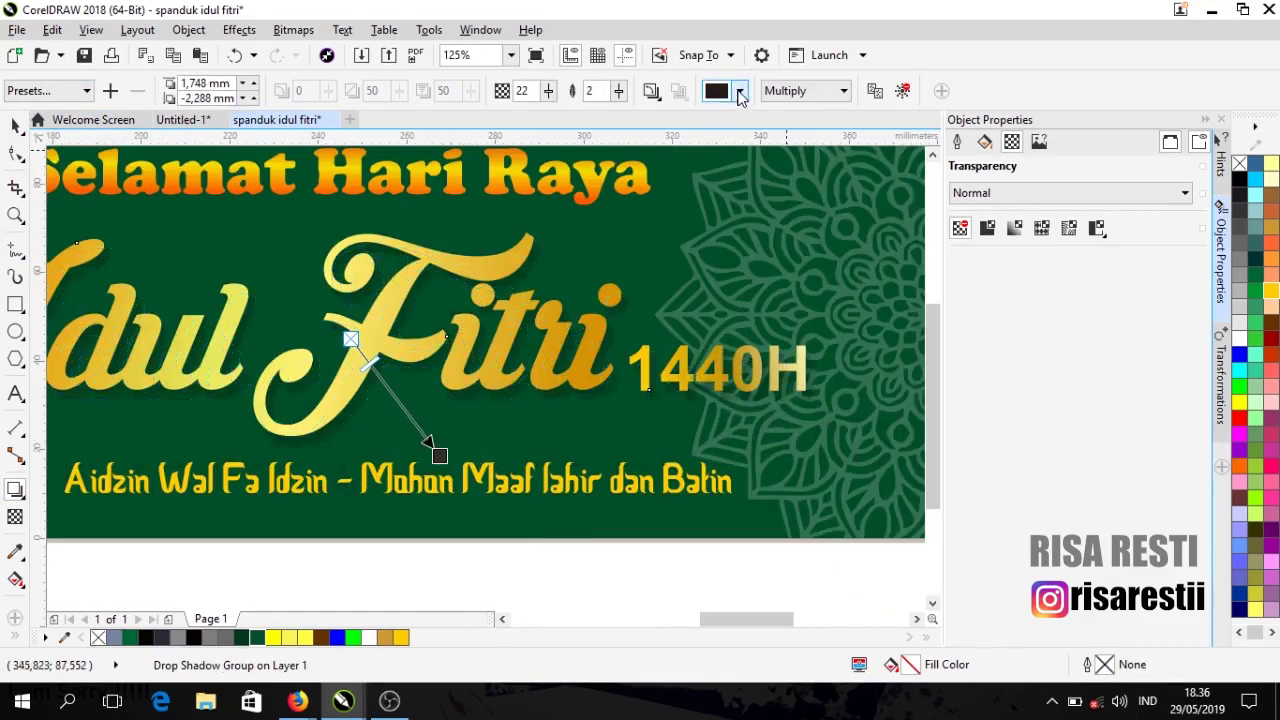
Step: Change the "Idul Fitri" shadow colour to orange-brown (C31 M64 Y100 K0)
click(740, 92)
click(810, 254)
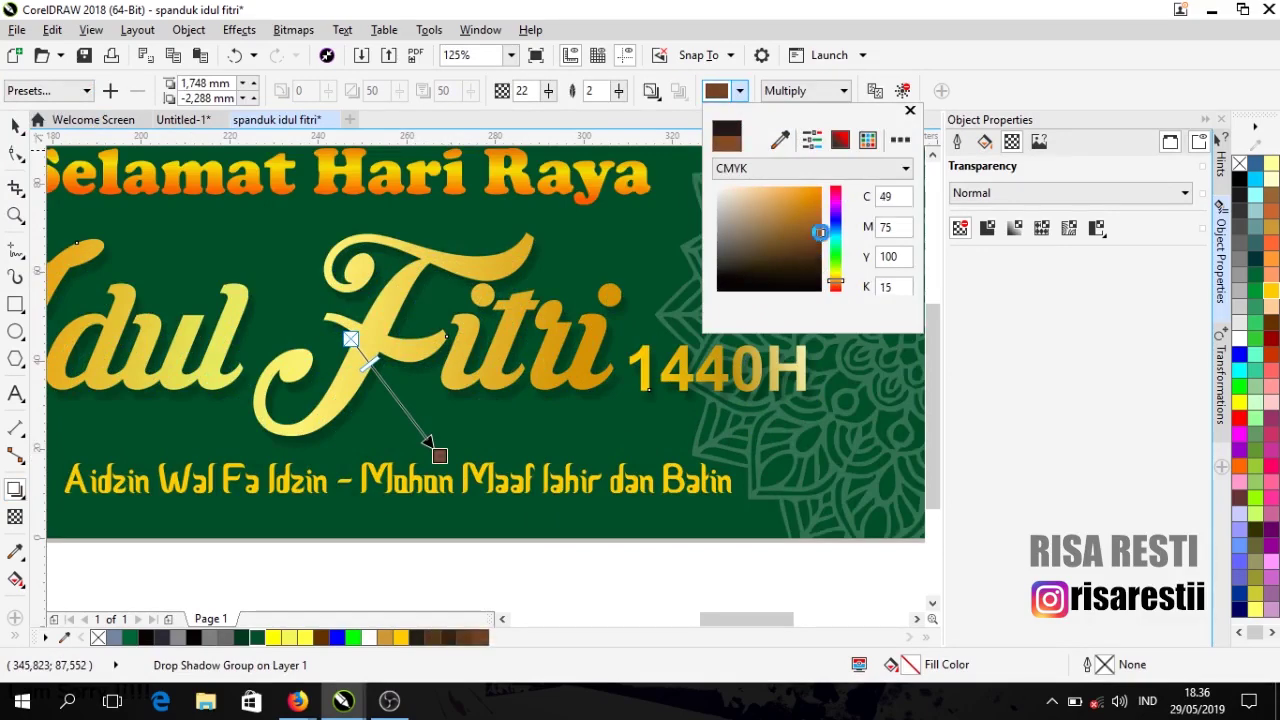
click(911, 111)
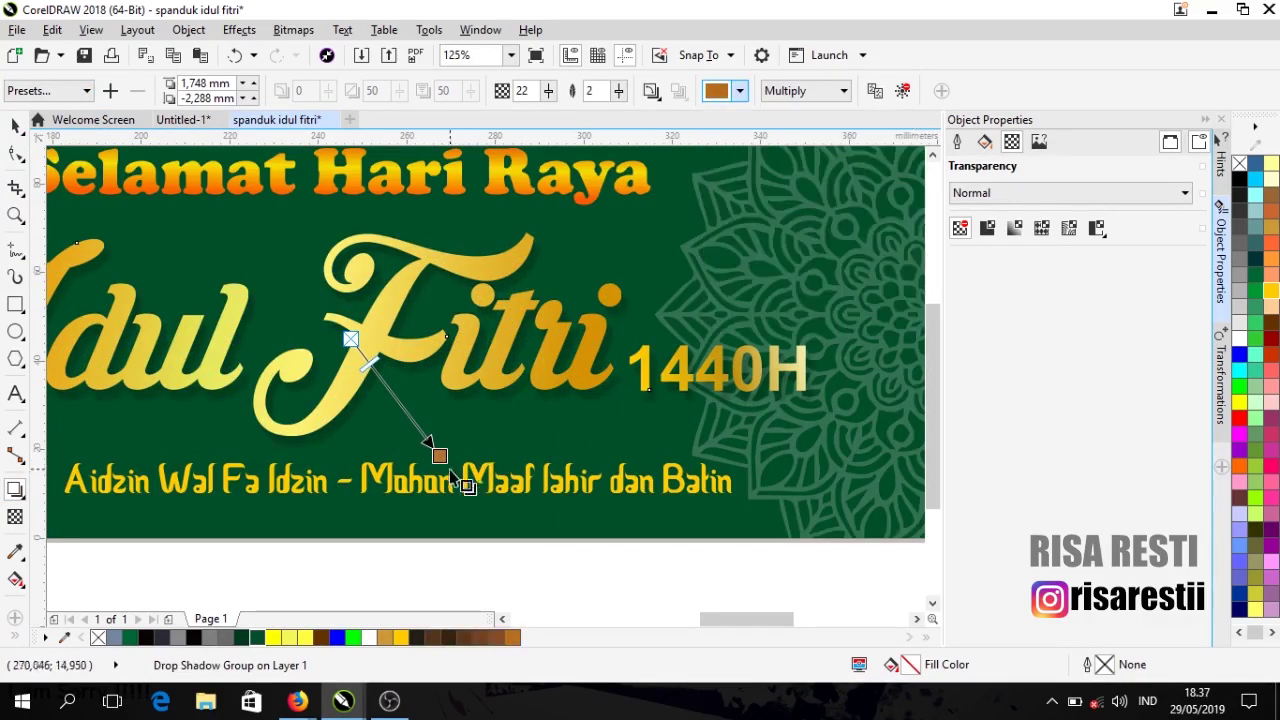
Step: Reduce the "Idul Fitri" shadow offset to 1.01 mm and −1.23 mm and set its colour to black
mouse_move(441, 456)
mouse_down()
mouse_move(452, 449)
mouse_move(440, 449)
mouse_up()
click(740, 91)
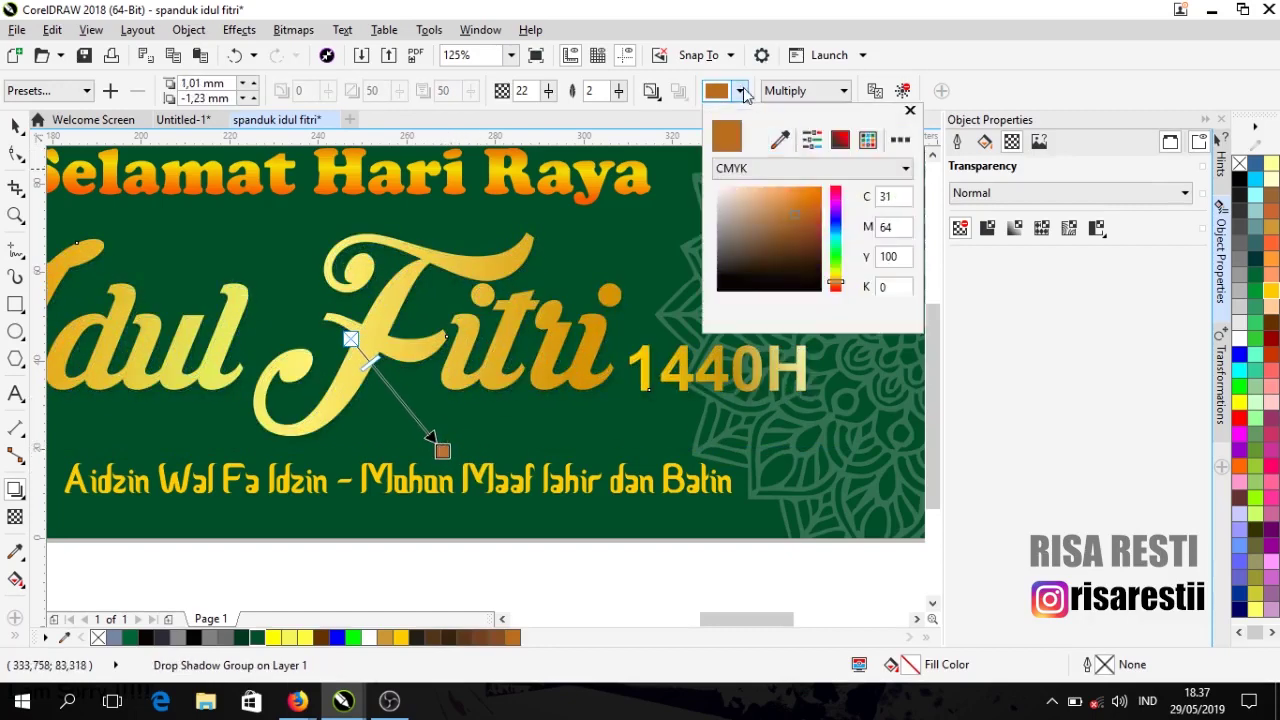
click(443, 453)
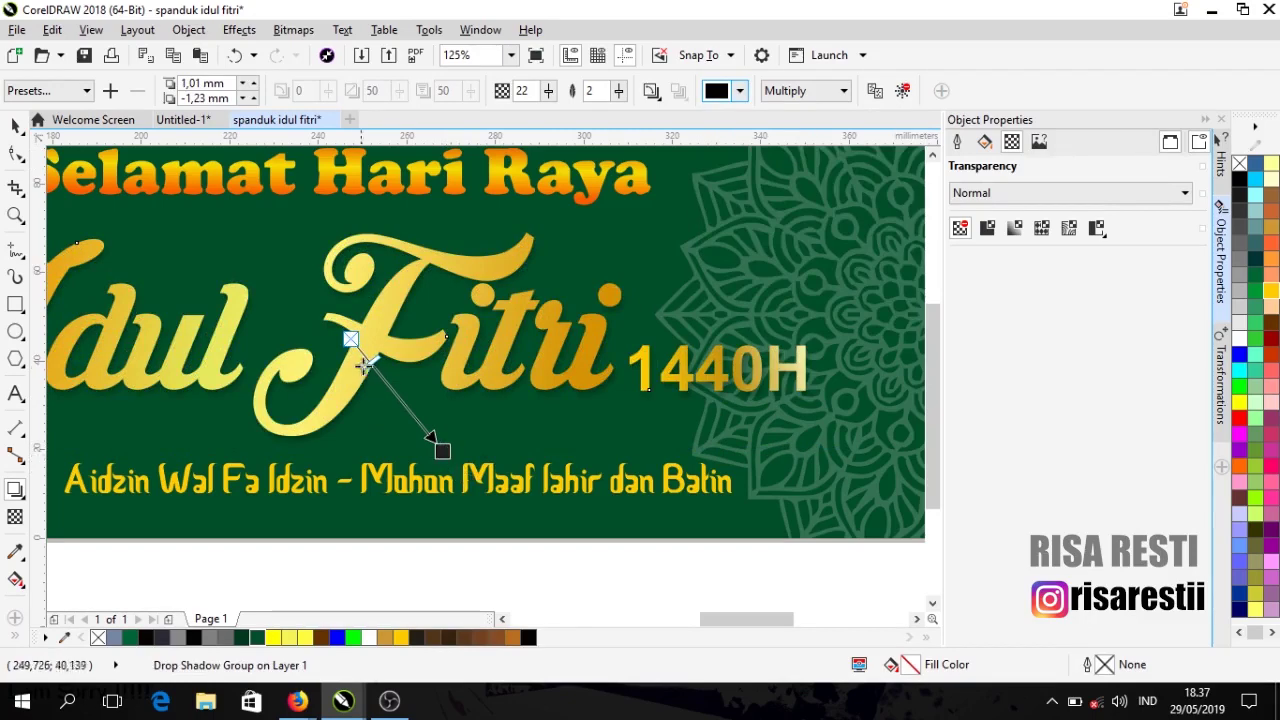
Step: Set the "Idul Fitri" shadow's opacity to 39 and fine-tune its near-black colour
click(740, 91)
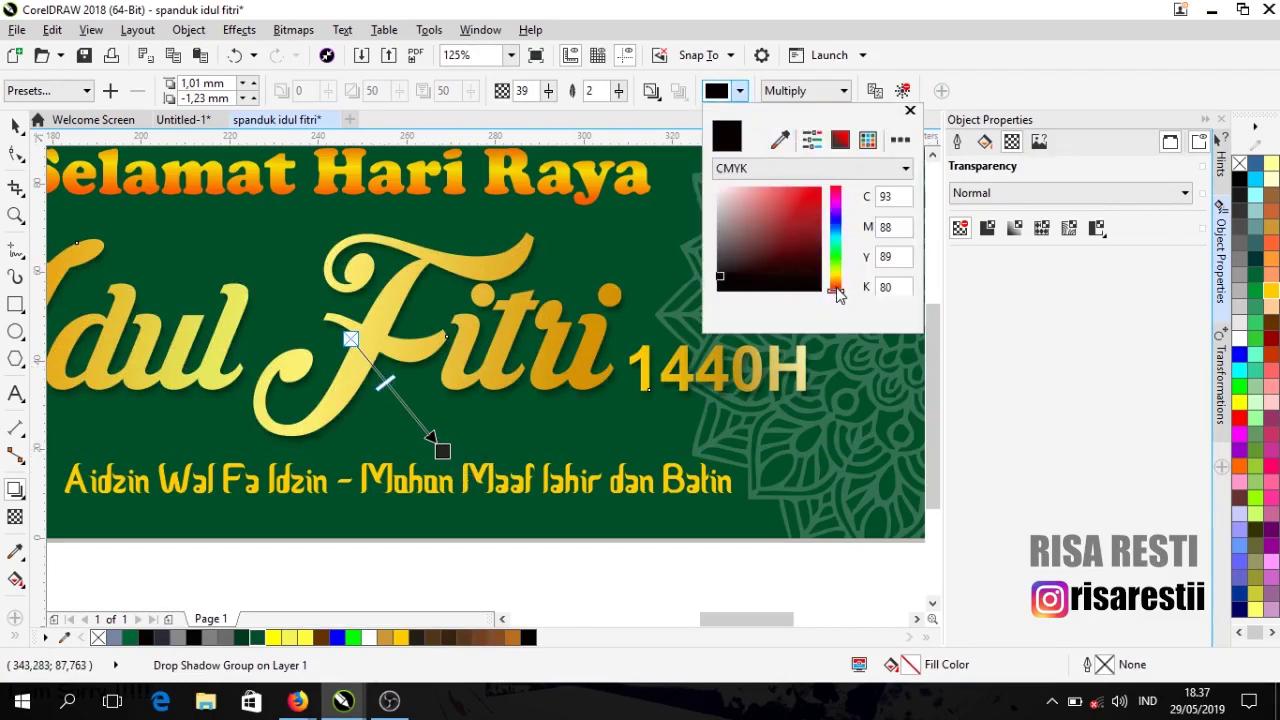
drag(836, 289, 836, 282)
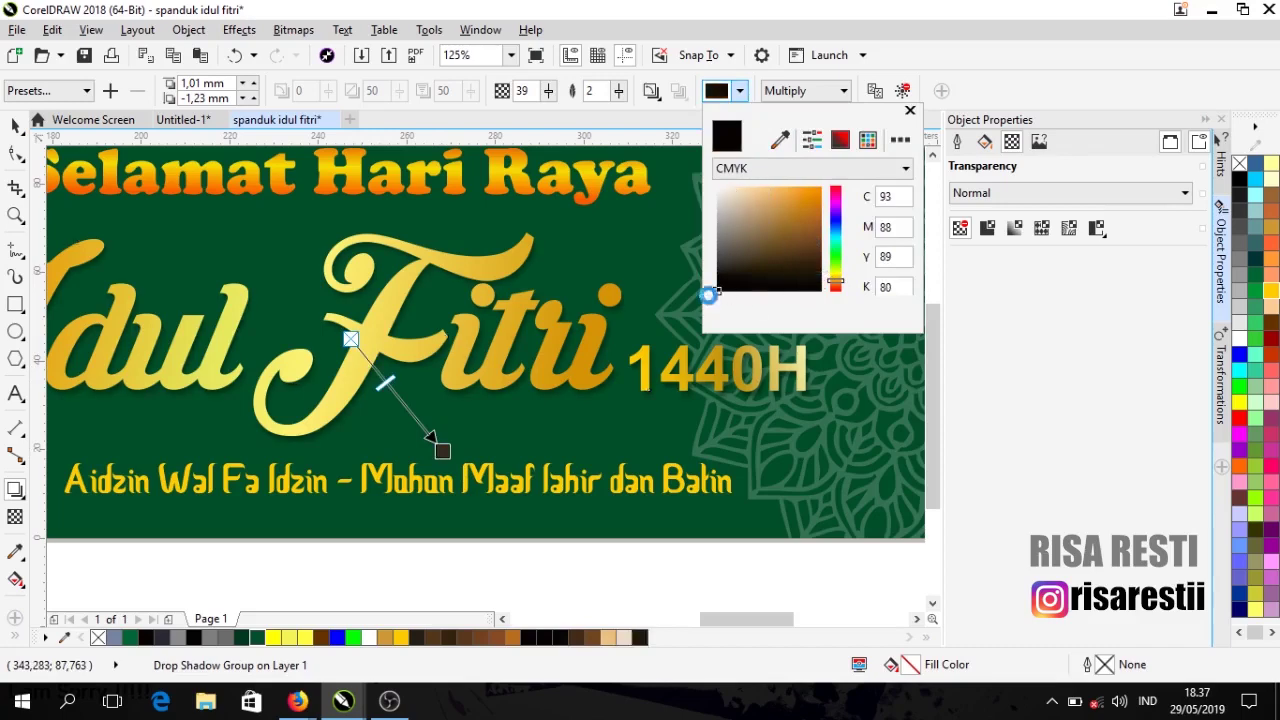
click(909, 111)
key(F4)
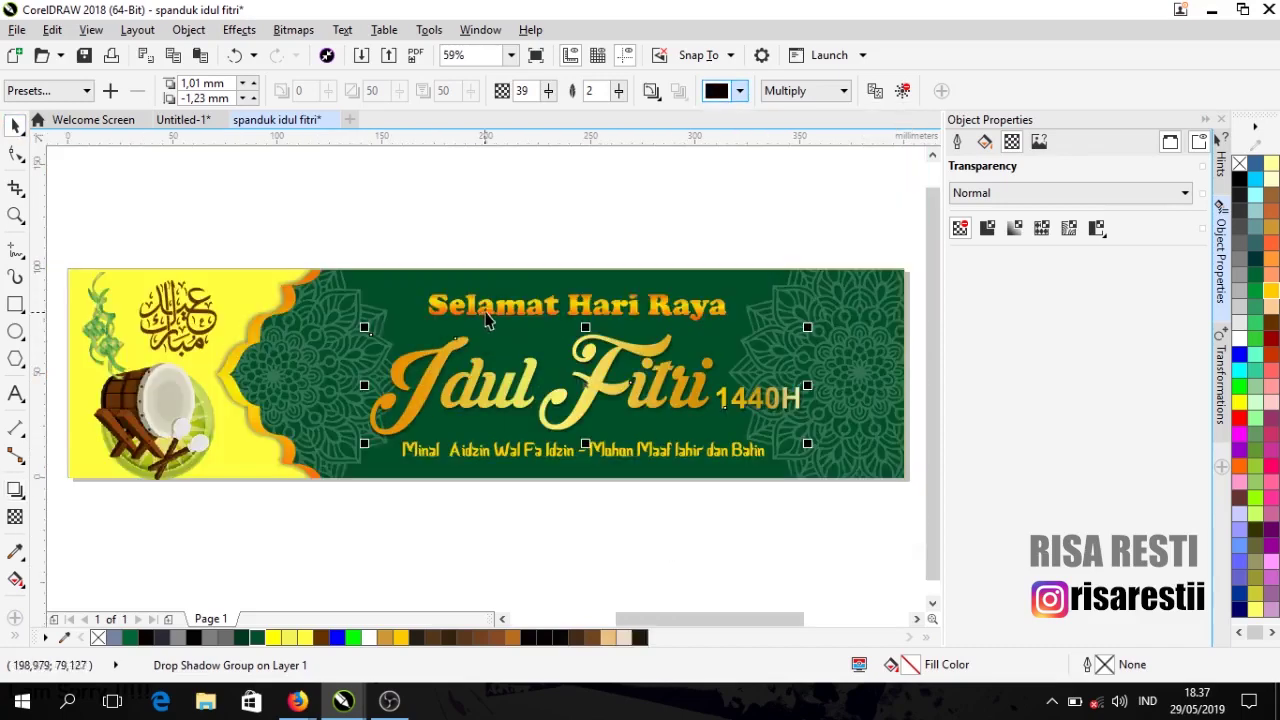
Step: Add a Flat Bottom Right drop shadow to the "Selamat Hari Raya" text and shorten its offset to about 0.72 mm and −0.5 mm
click(483, 300)
click(15, 489)
click(88, 91)
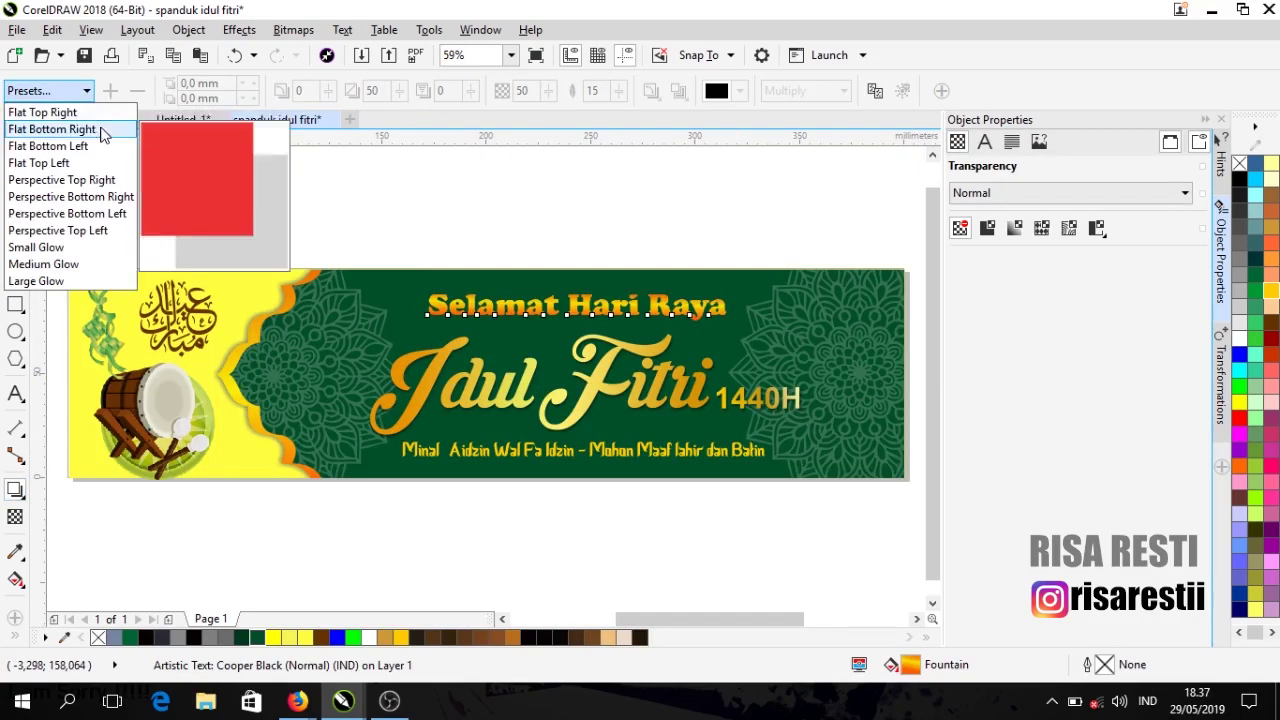
click(52, 129)
scroll(645, 318, up, 3)
drag(543, 326, 541, 323)
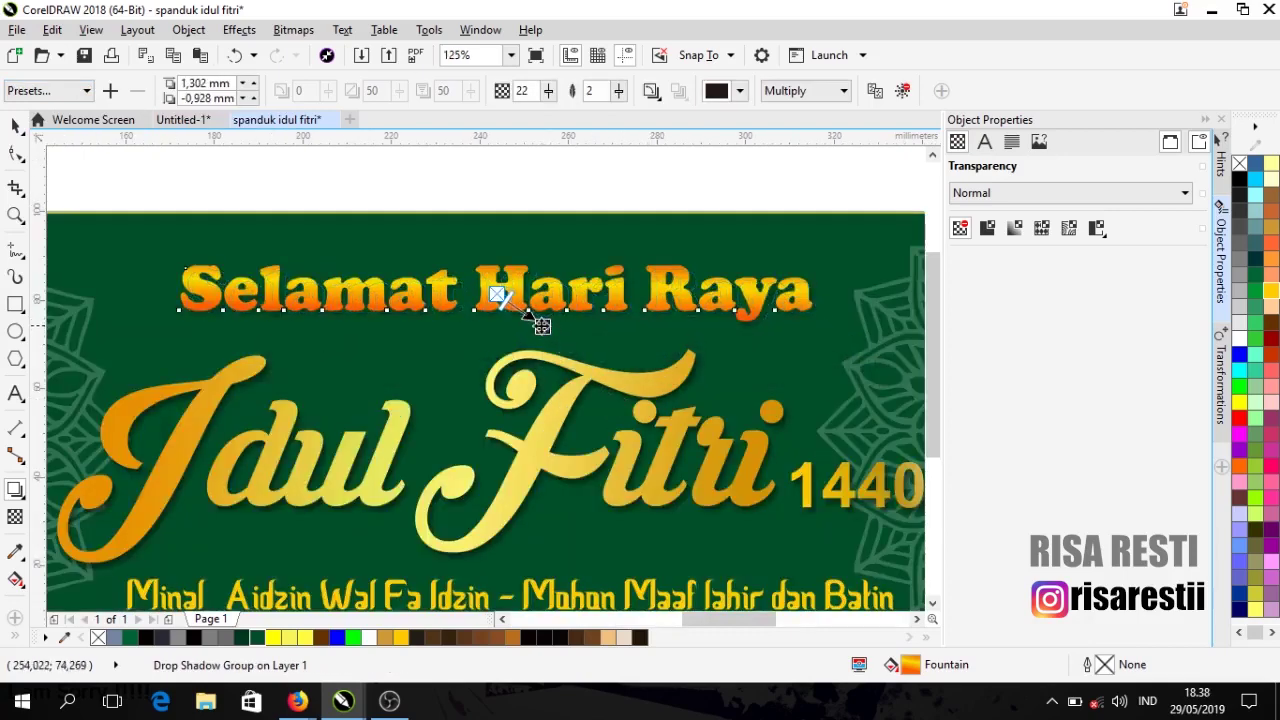
scroll(541, 323, up, 3)
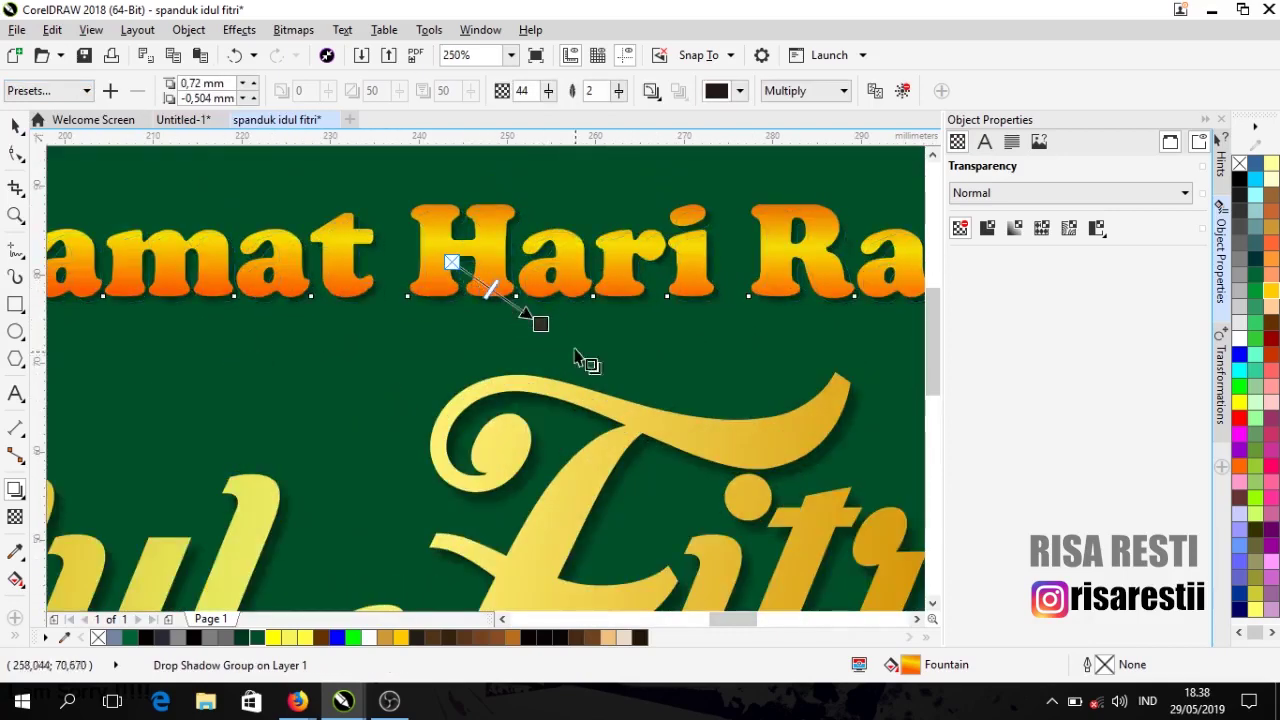
click(17, 130)
key(F4)
Step: Add a Flat Bottom Right drop shadow to the "Minal Aidzin Wal Fa Idzin" line with an offset of about 0.62 mm and −0.54 mm
click(578, 468)
scroll(578, 492, up, 3)
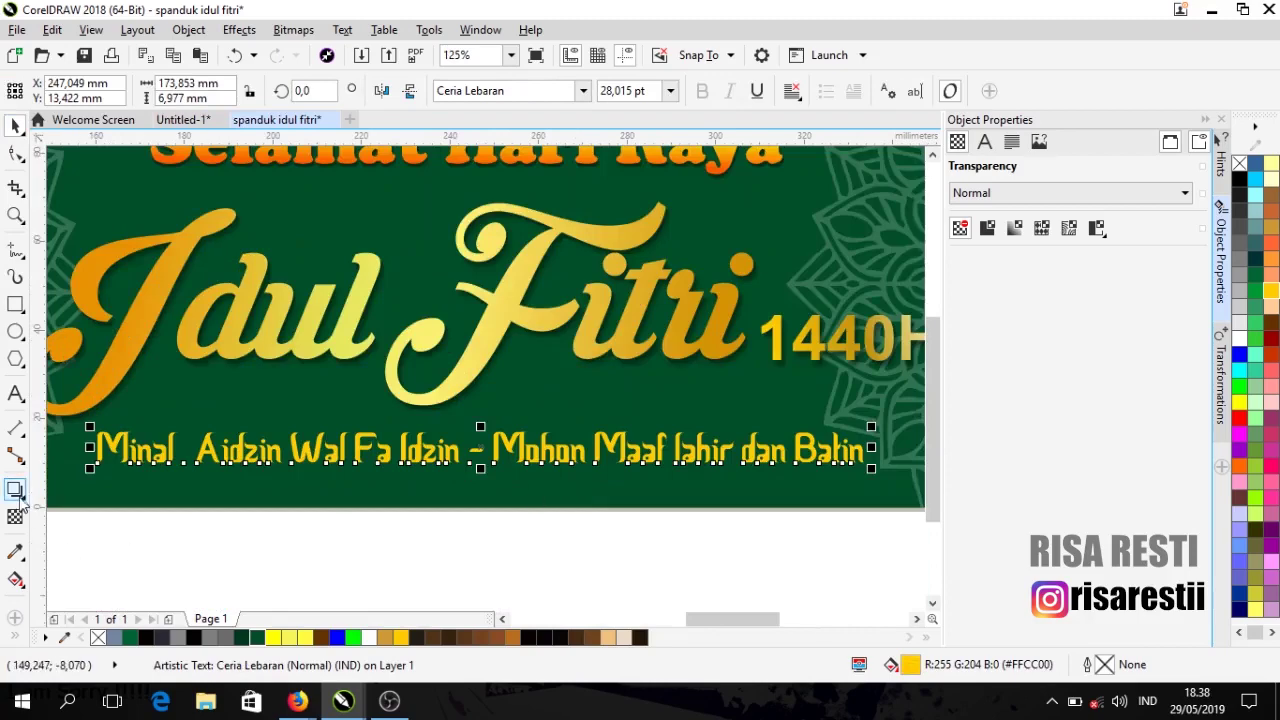
click(15, 489)
click(48, 90)
click(103, 126)
drag(580, 534, 500, 457)
scroll(499, 465, up, 3)
scroll(478, 438, down, 5)
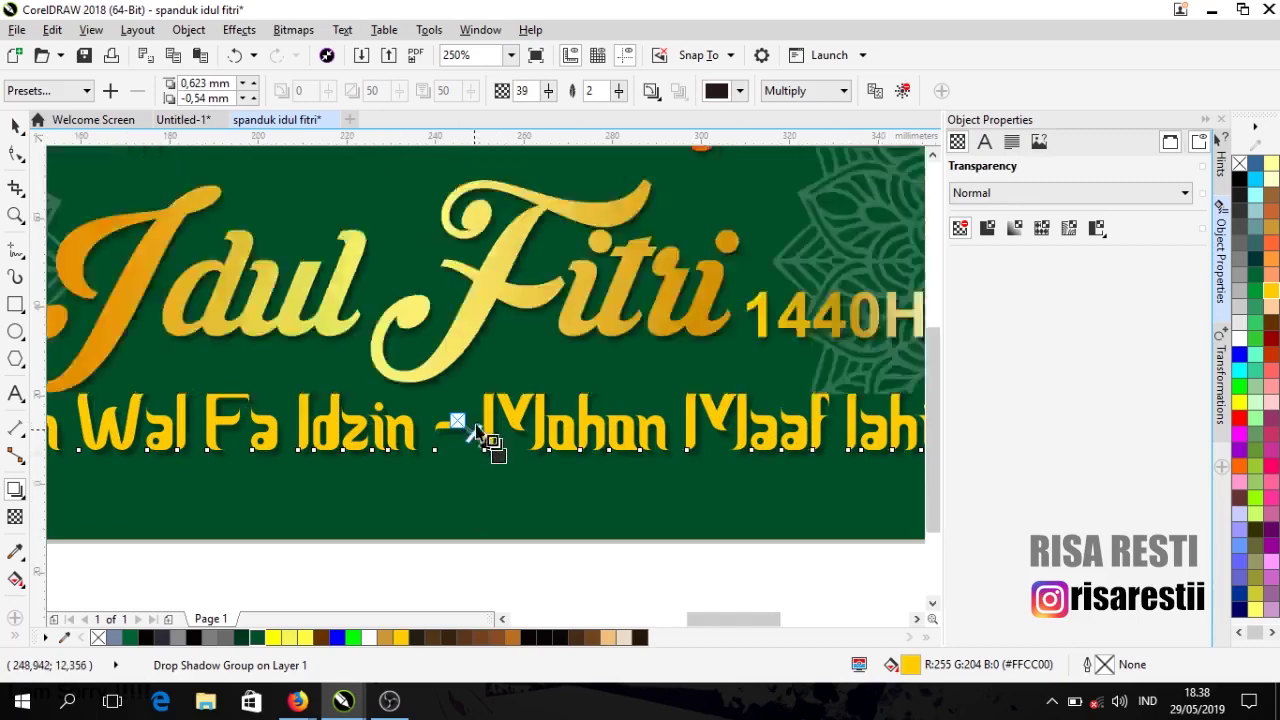
key(space)
click(290, 547)
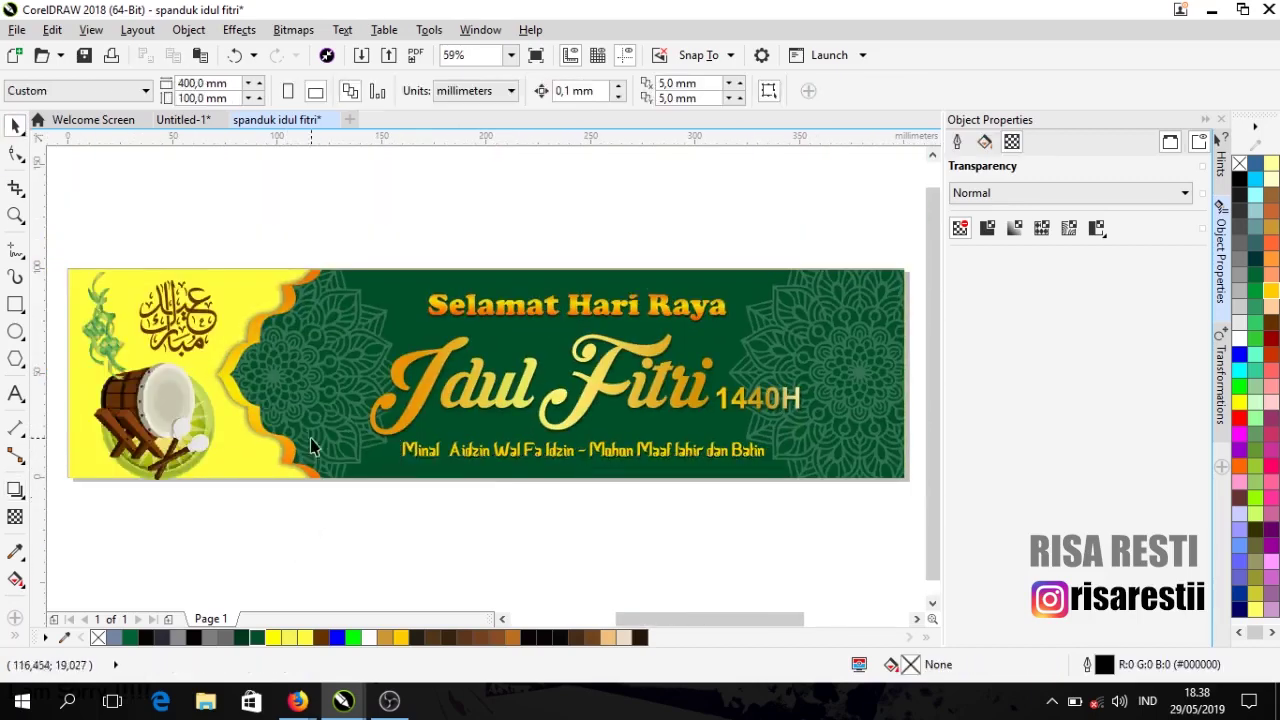
Step: Enlarge the ketupat image to about 38 × 90 mm along the banner's left edge and move the drum to its right
drag(114, 351, 108, 346)
ctrl+click(108, 346)
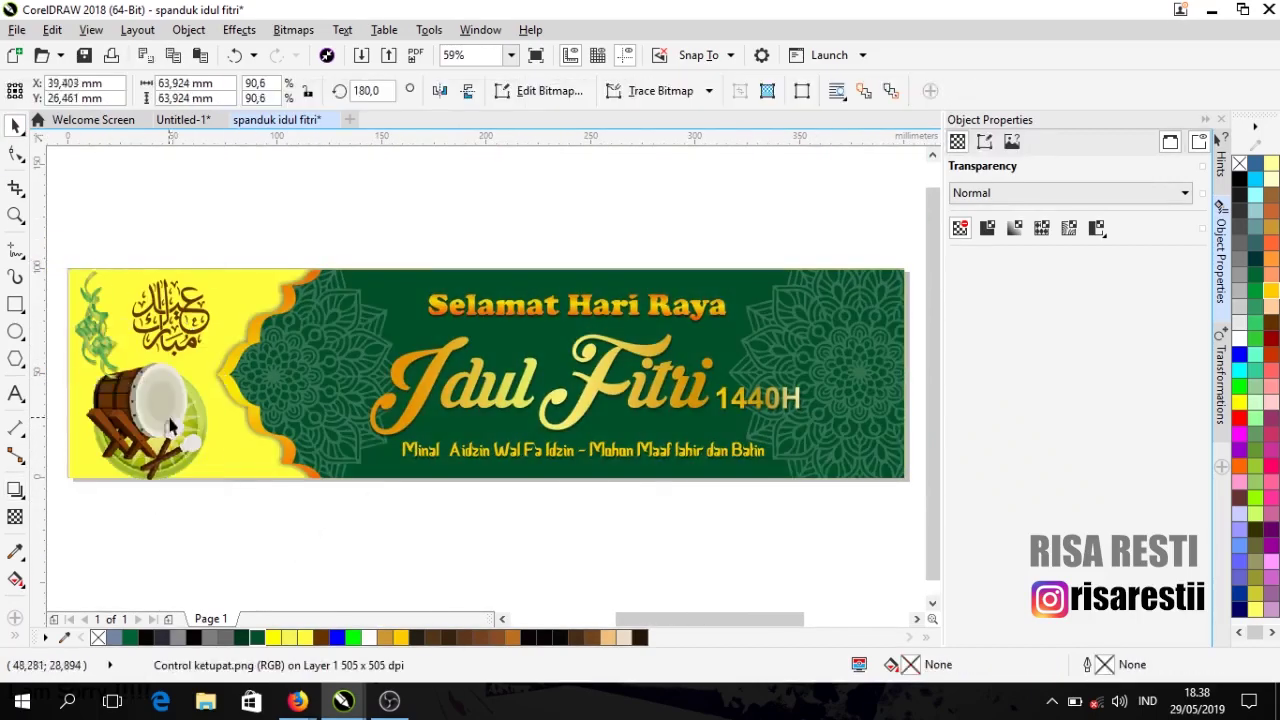
drag(72, 272, 90, 296)
drag(116, 386, 168, 476)
ctrl+click(170, 410)
ctrl+click(100, 350)
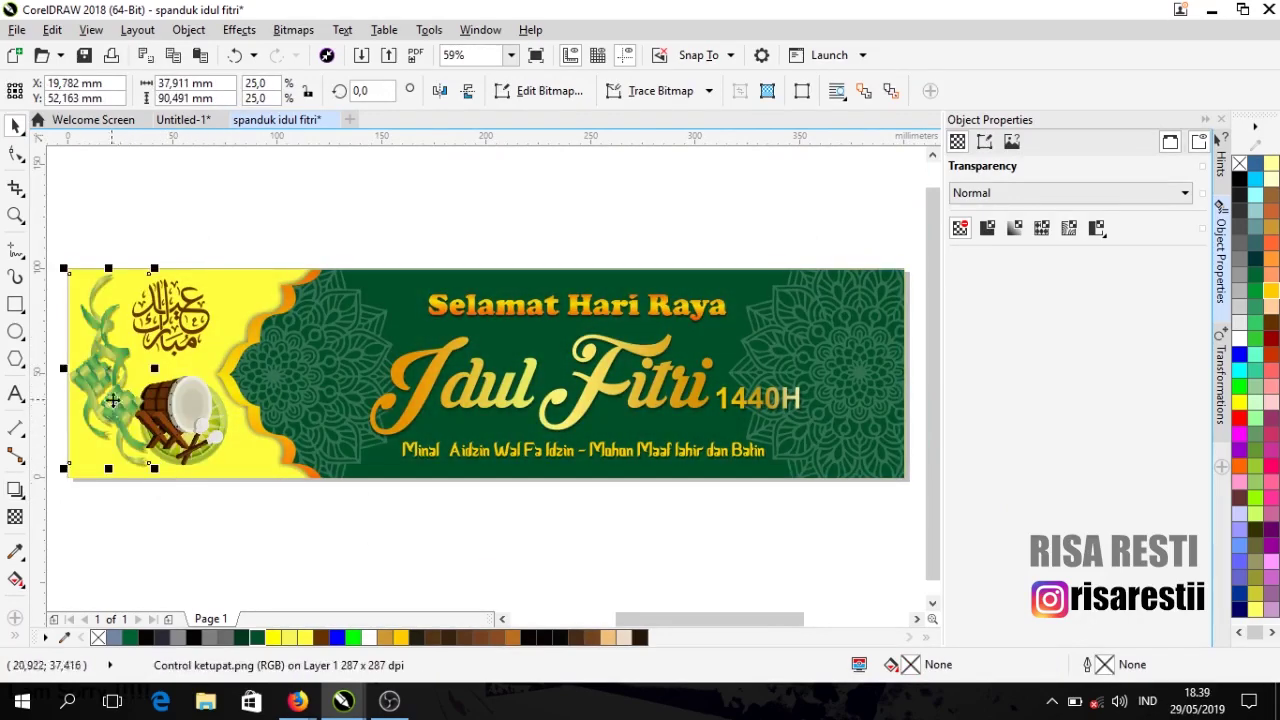
Step: Enlarge the drum to about 65.5 mm, place it beside the ketupat, and shrink the calligraphy above it
drag(185, 410, 290, 340)
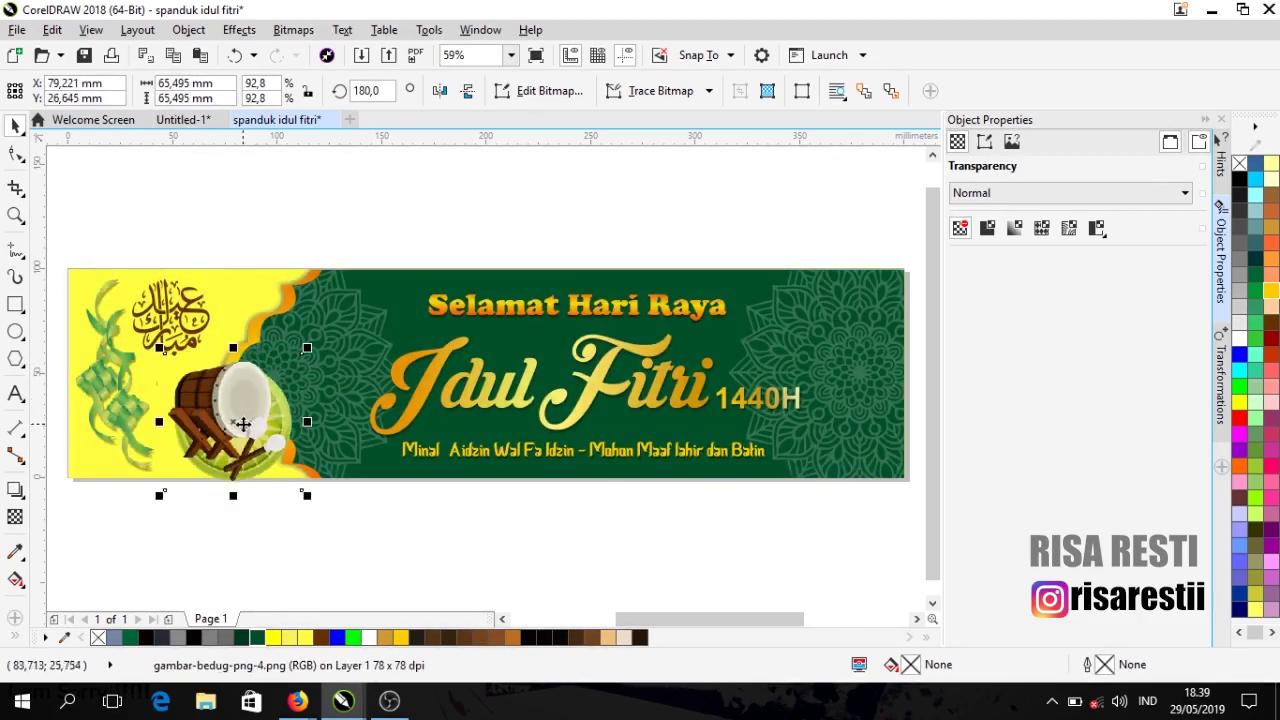
drag(243, 423, 190, 412)
drag(123, 298, 105, 300)
click(177, 320)
key(Escape)
click(137, 409)
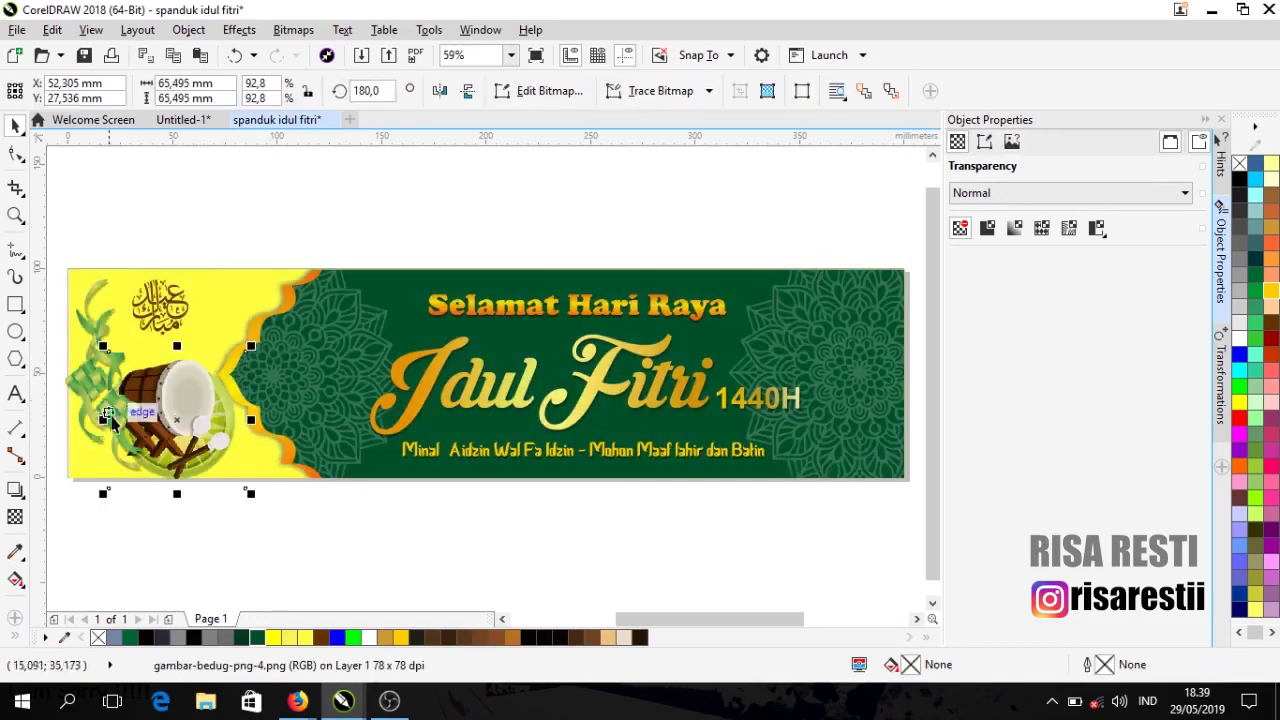
Step: Arrange the ketupat extending above the banner's top-left corner, with the drum below it and the calligraphy enlarged beside it
drag(137, 409, 184, 312)
key(Escape)
click(162, 406)
key(Escape)
click(178, 318)
click(50, 190)
Step: Group the ketupat, calligraphy and drum and PowerClip the group inside the yellow rectangle
drag(165, 378, 238, 497)
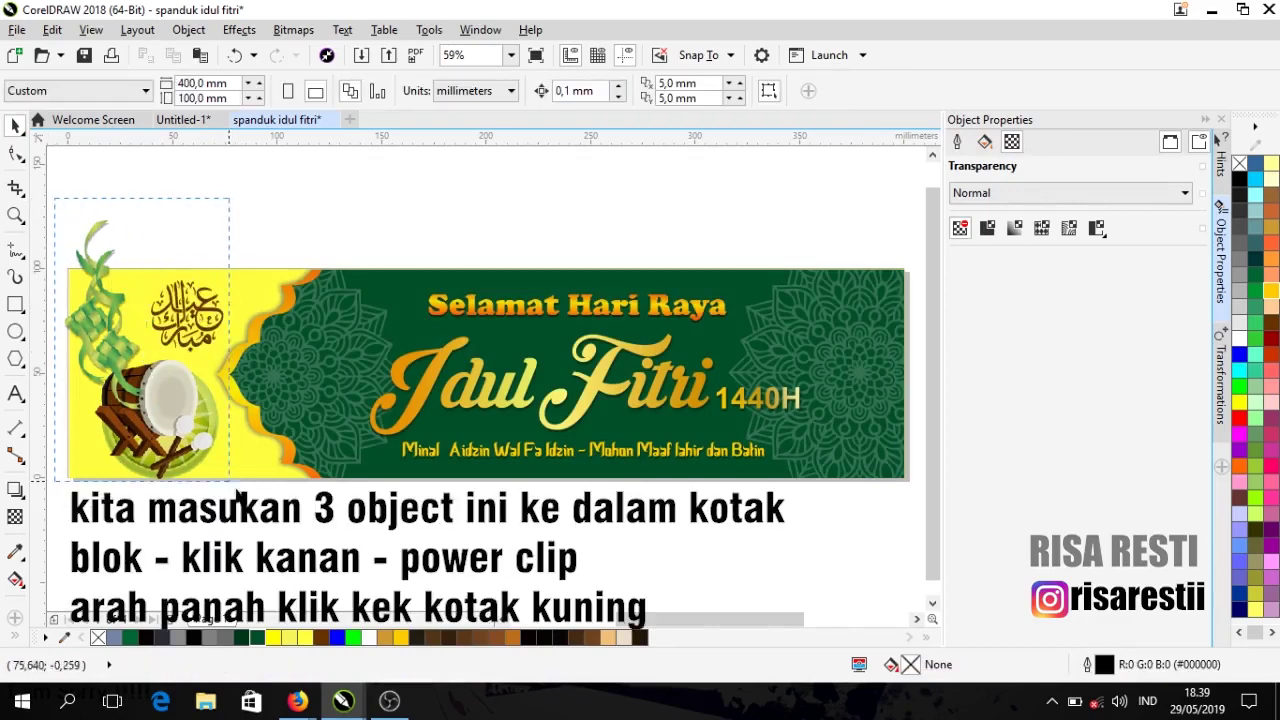
key(ctrl+g)
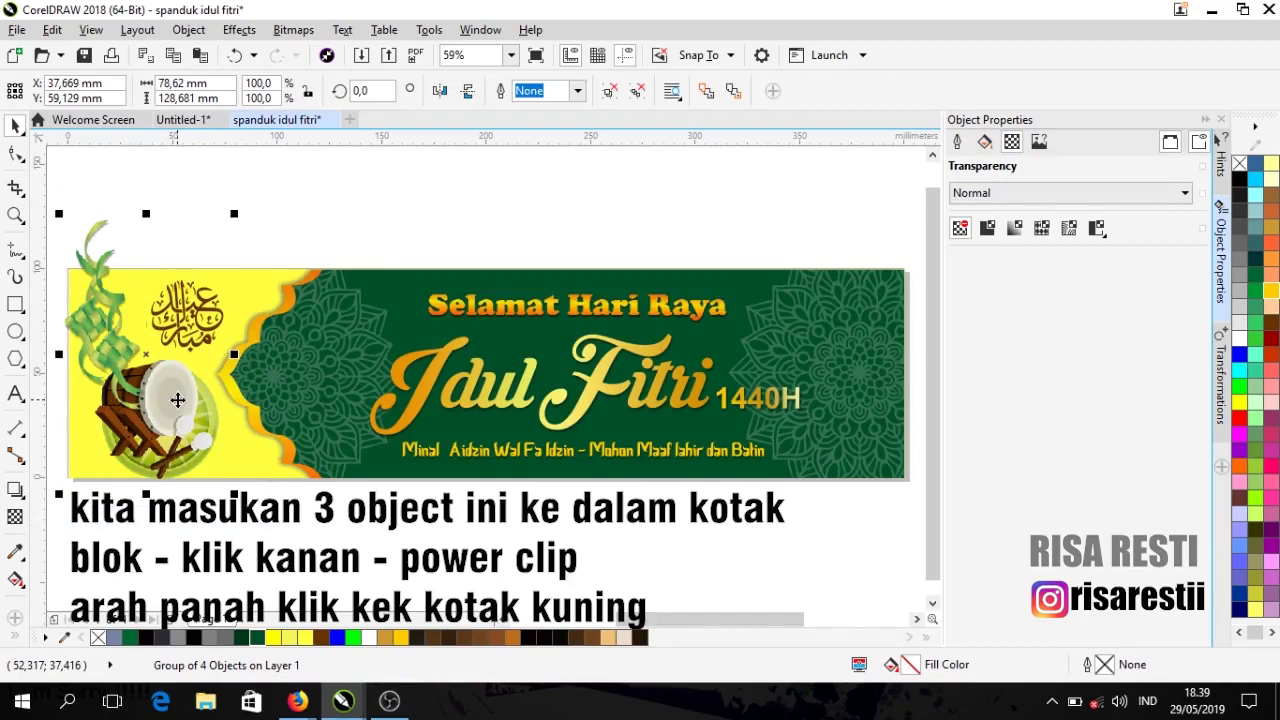
right_click(177, 400)
click(286, 171)
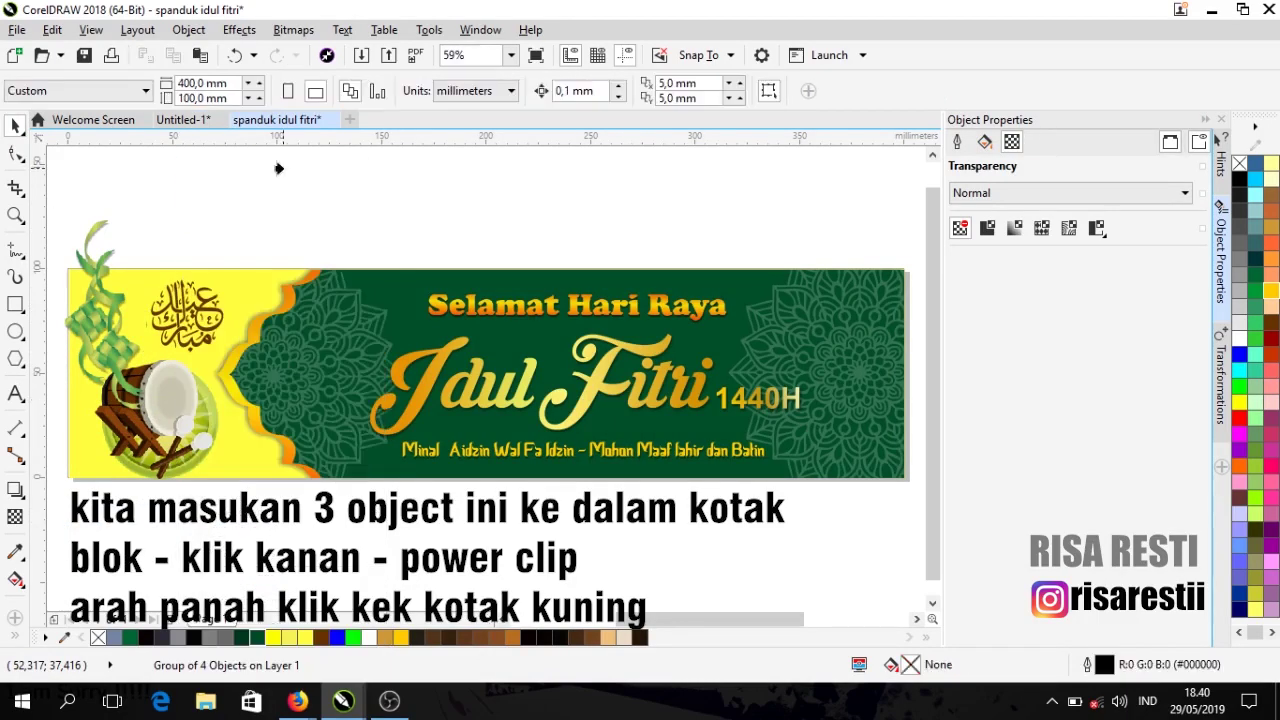
click(243, 279)
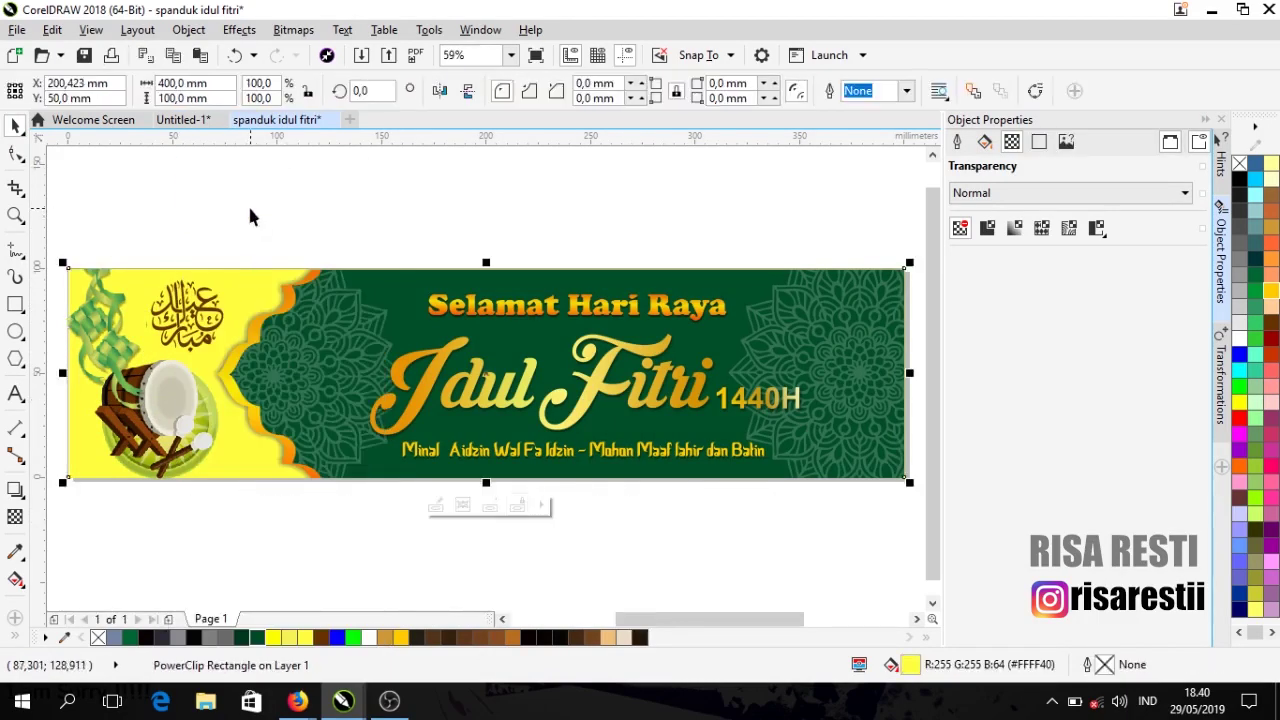
click(247, 203)
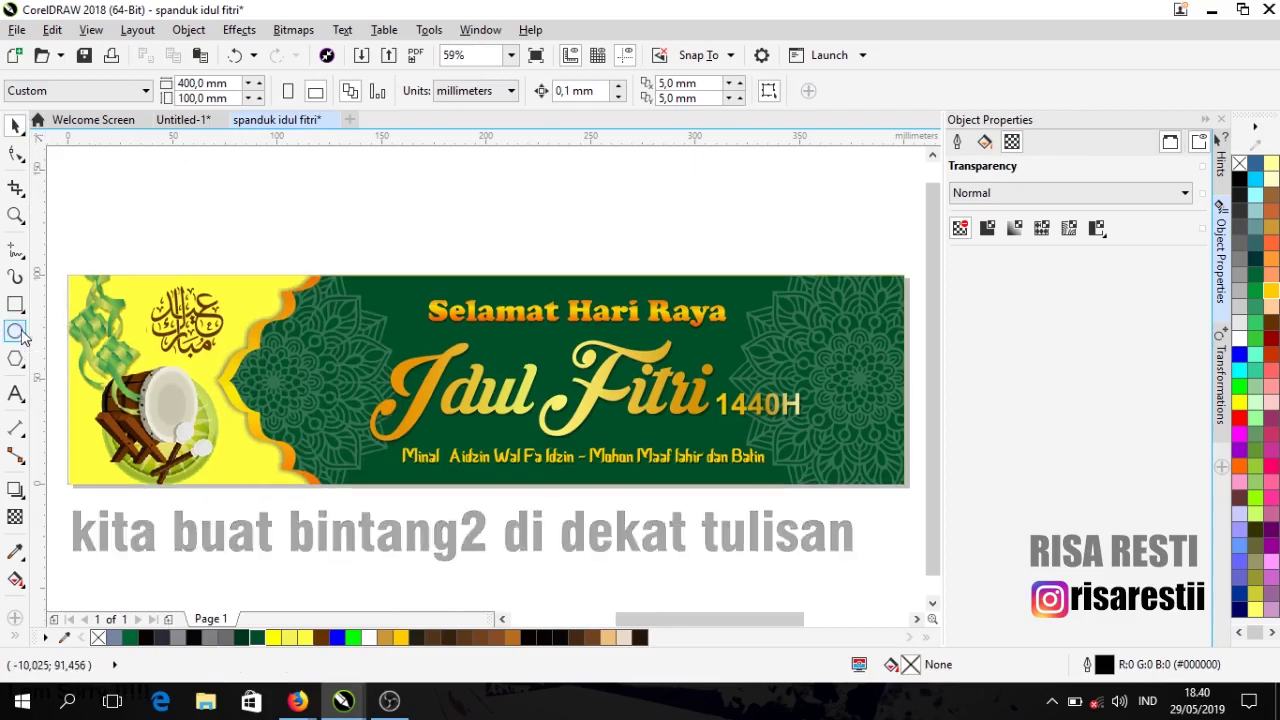
Step: Draw a thin vertical ellipse about 3.1 mm wide and 46.6 mm tall above the banner
click(15, 331)
drag(248, 178, 253, 226)
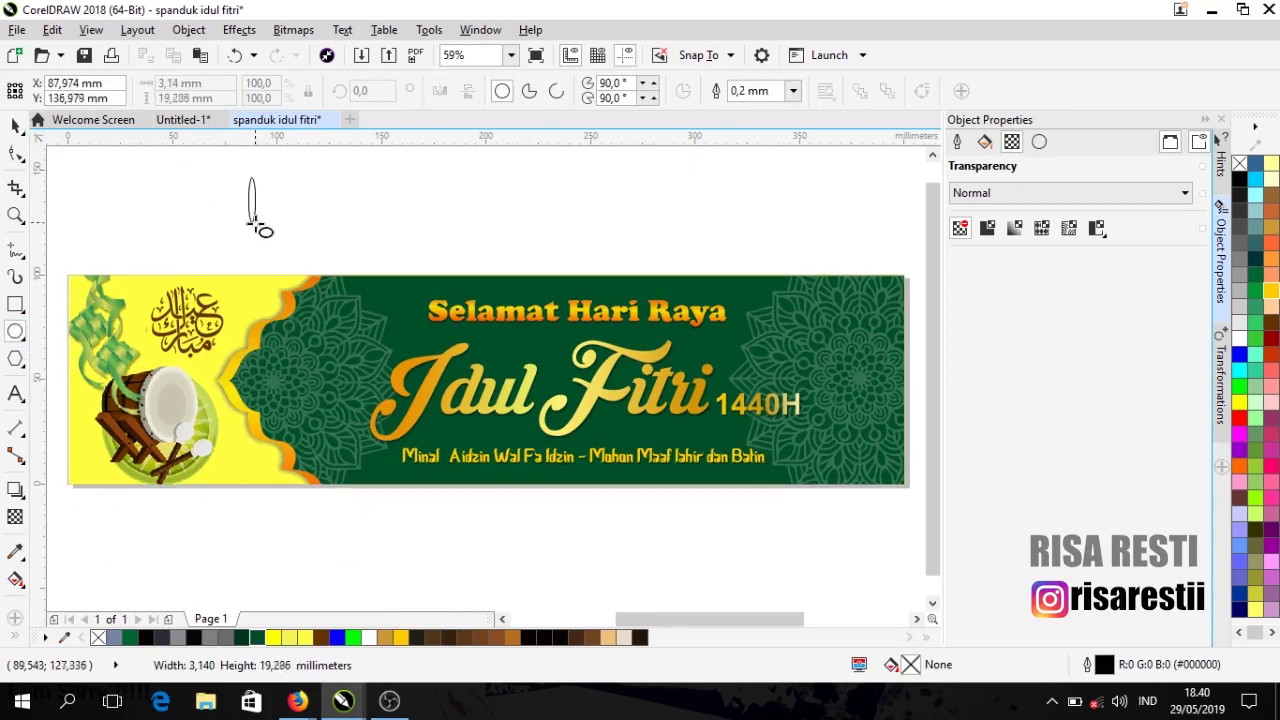
drag(257, 279, 257, 280)
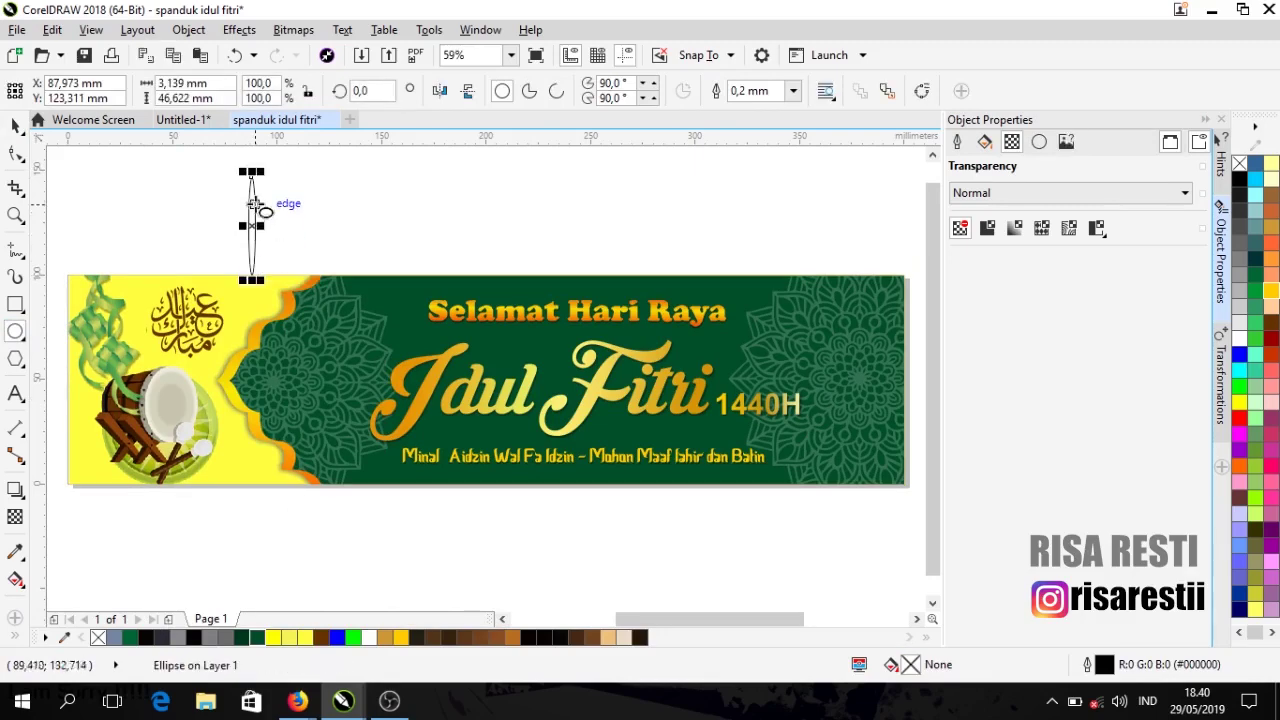
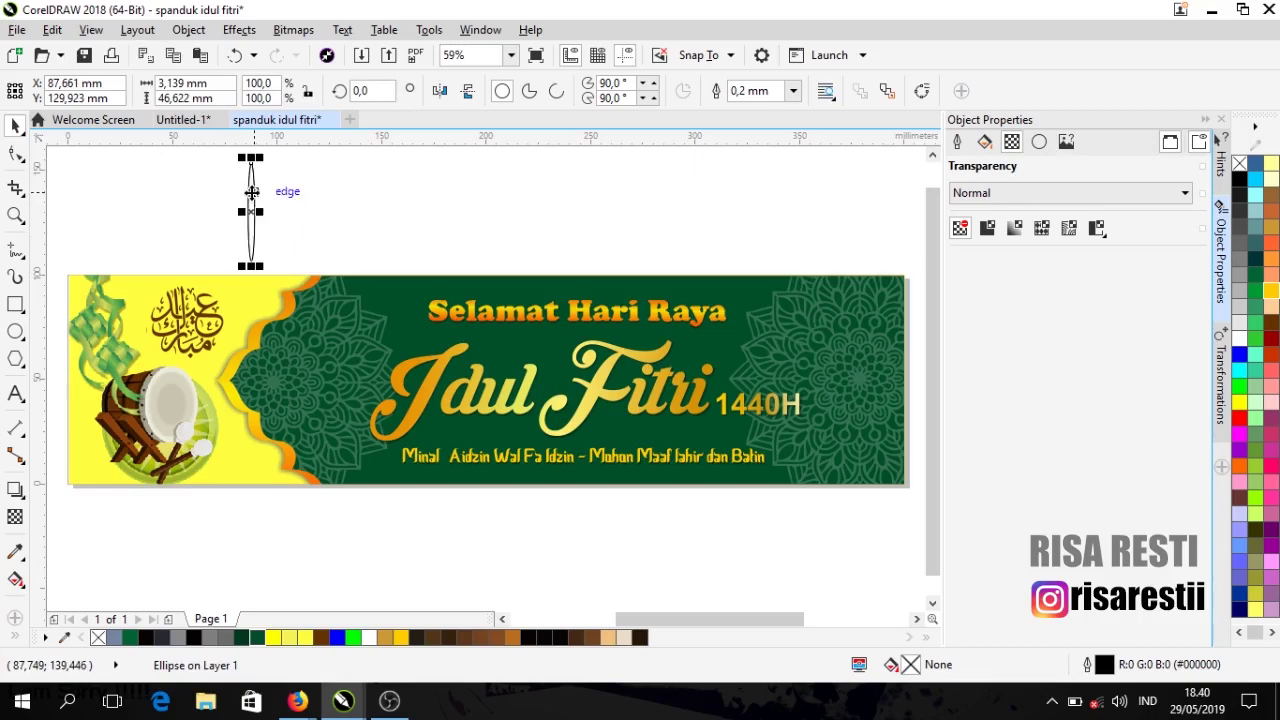
Step: Duplicate the thin ellipse in place, rotate the copy 90° to form a cross, and group both ellipses
key(ctrl+d)
double_click(383, 91)
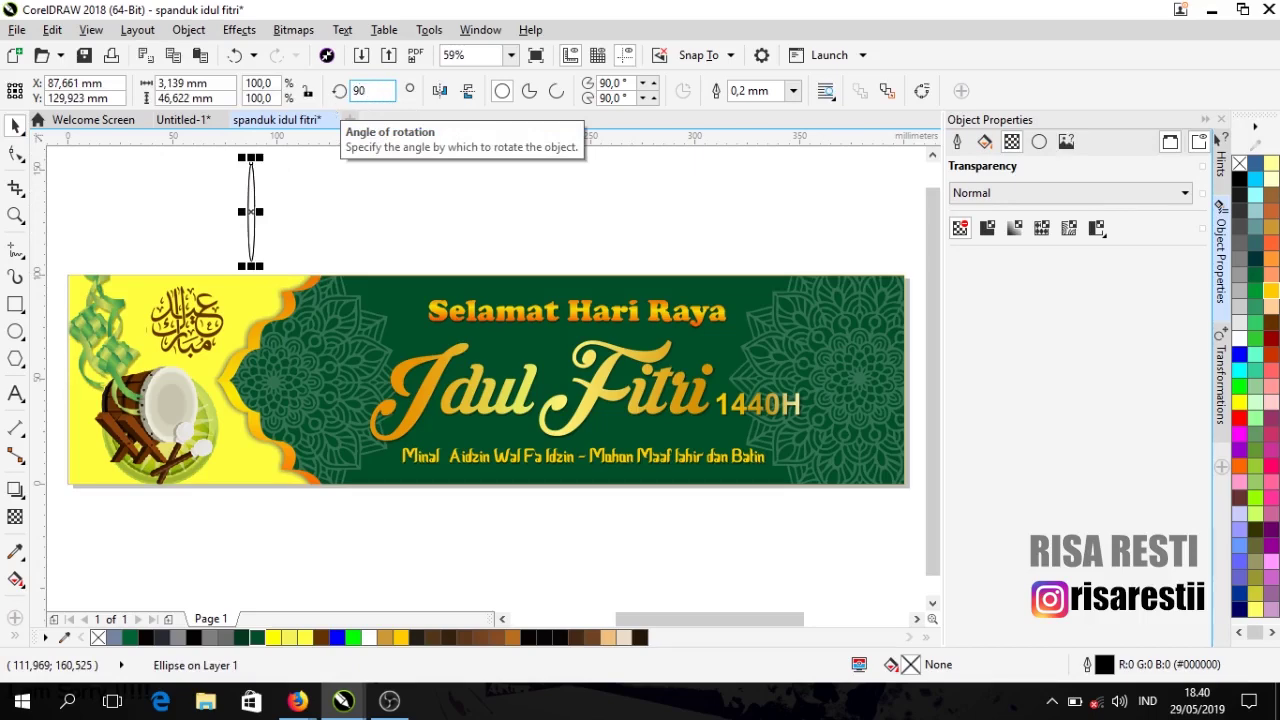
key(Return)
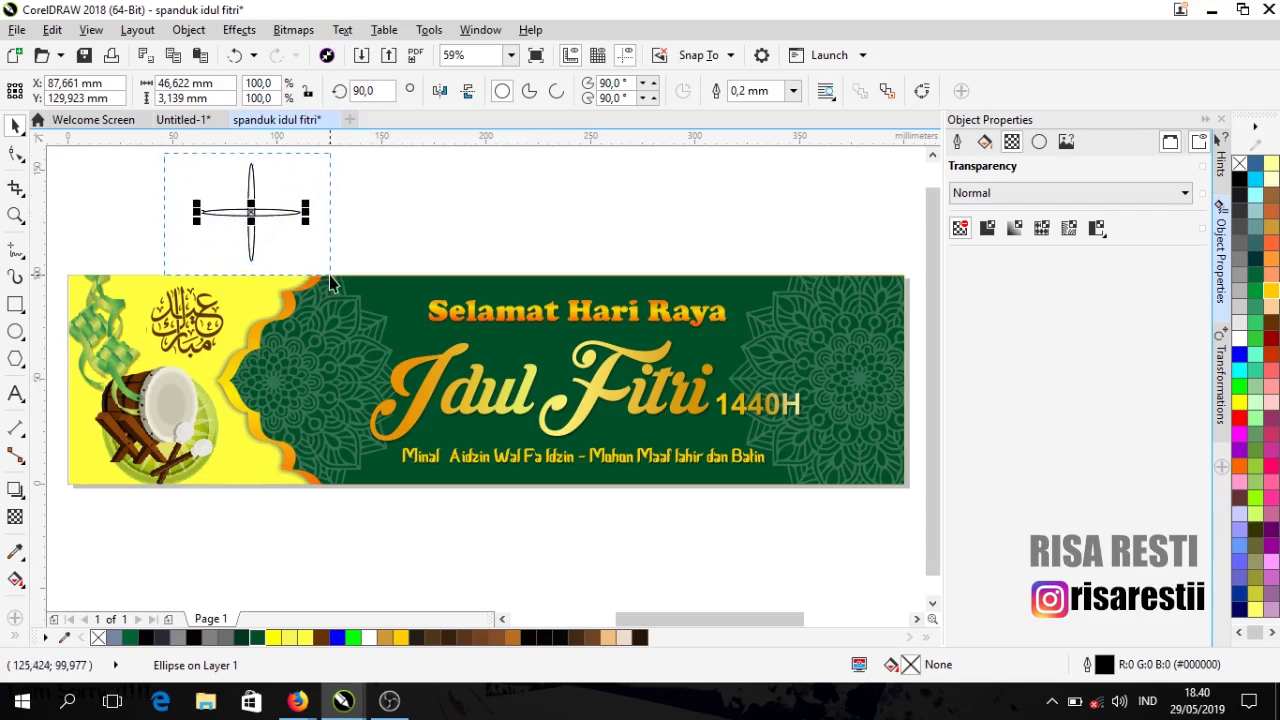
drag(330, 276, 332, 278)
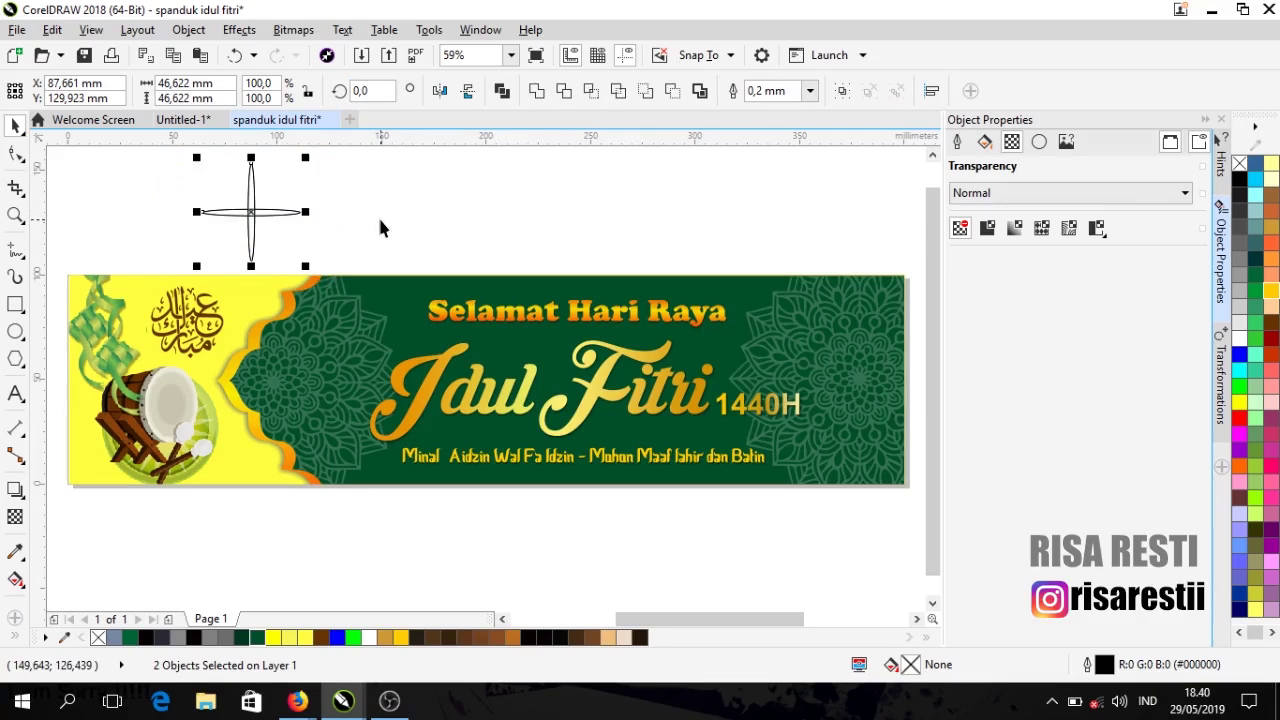
key(ctrl+g)
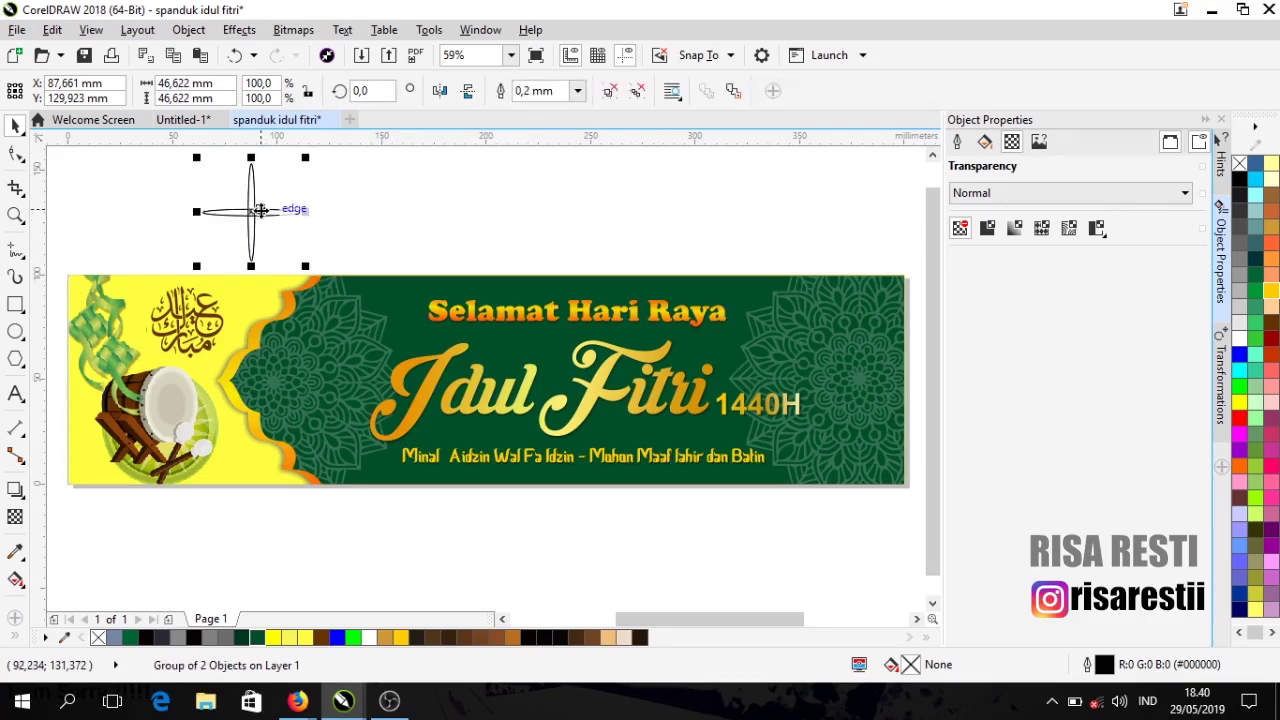
Step: Duplicate the cross, scale the copy to about 60.8%, and rotate it diagonally to about 325° over the original's centre
key(ctrl+d)
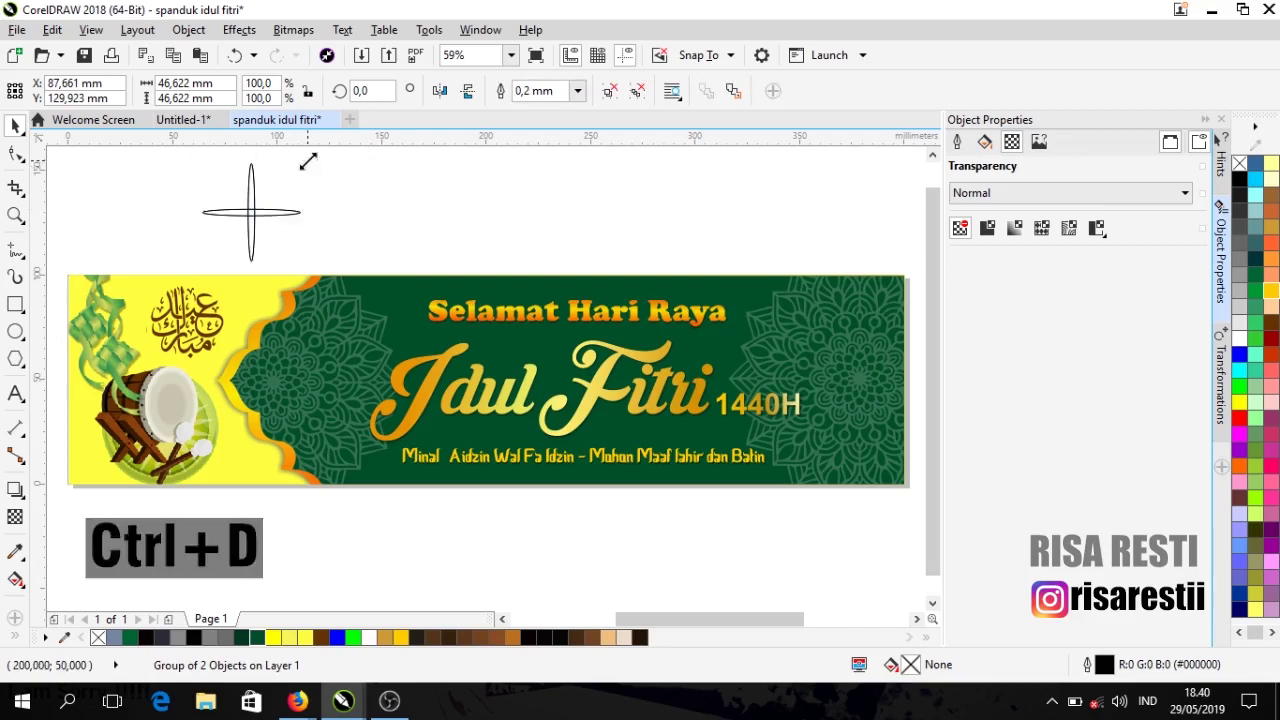
drag(308, 162, 248, 202)
scroll(248, 202, up, 3)
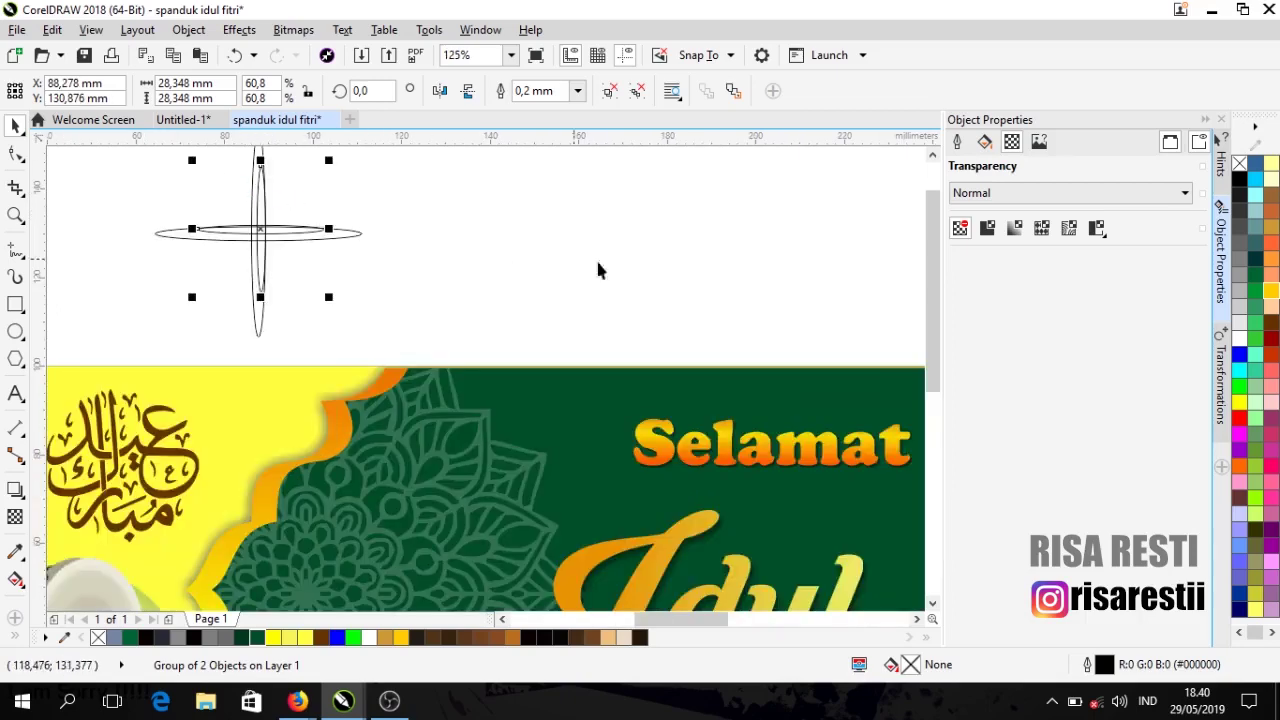
scroll(935, 300, up, 2)
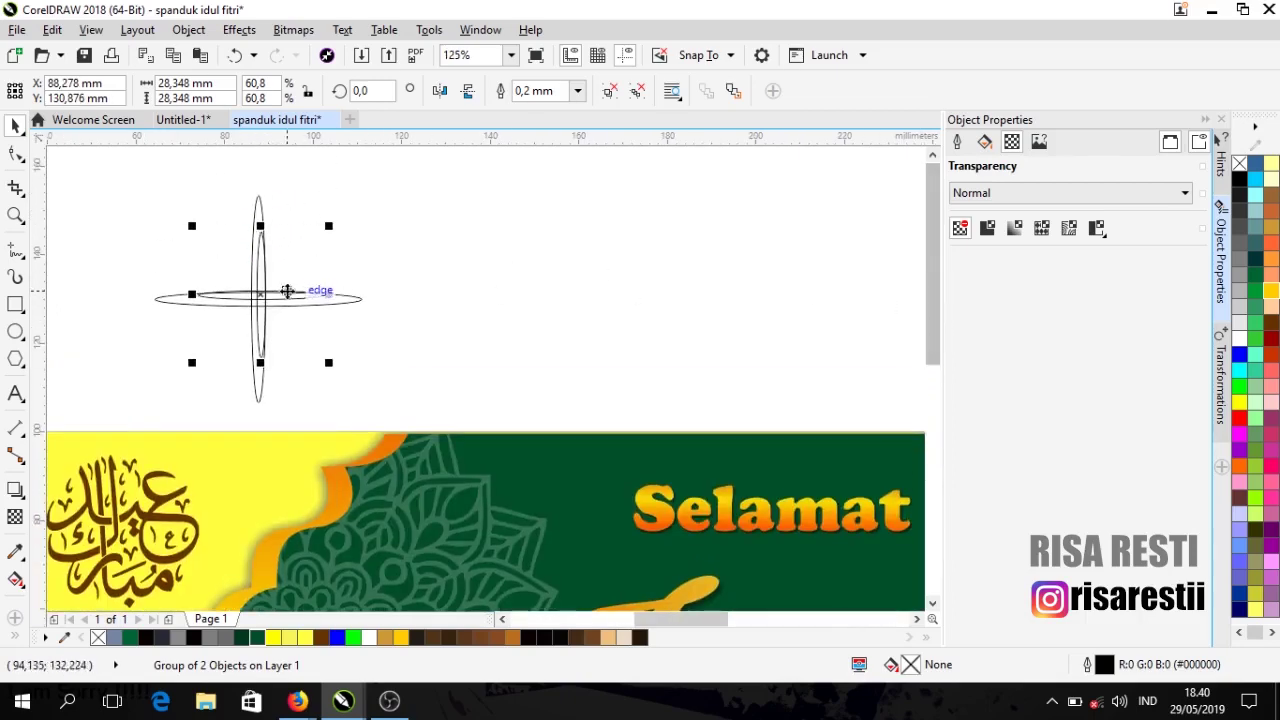
drag(265, 296, 259, 303)
drag(338, 232, 348, 282)
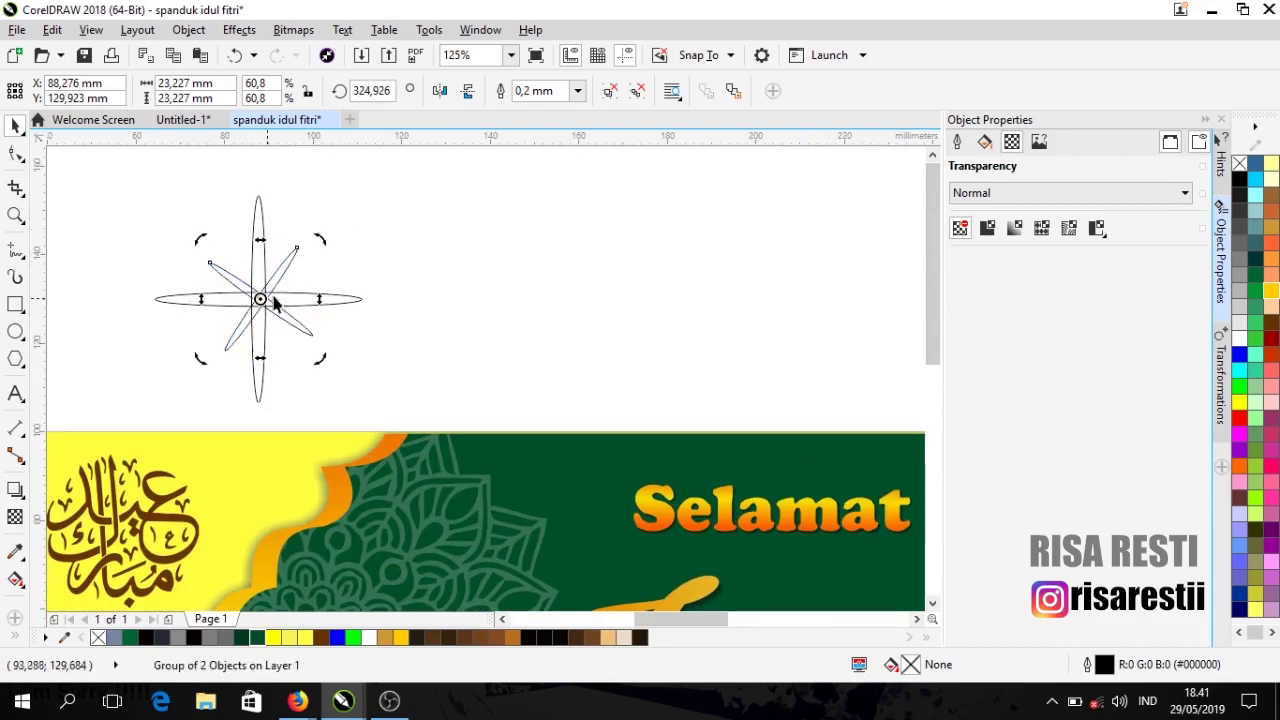
Step: Enlarge the diagonal cross to about 25.8 mm and align its centre with the large cross
click(252, 236)
key(ctrl+u)
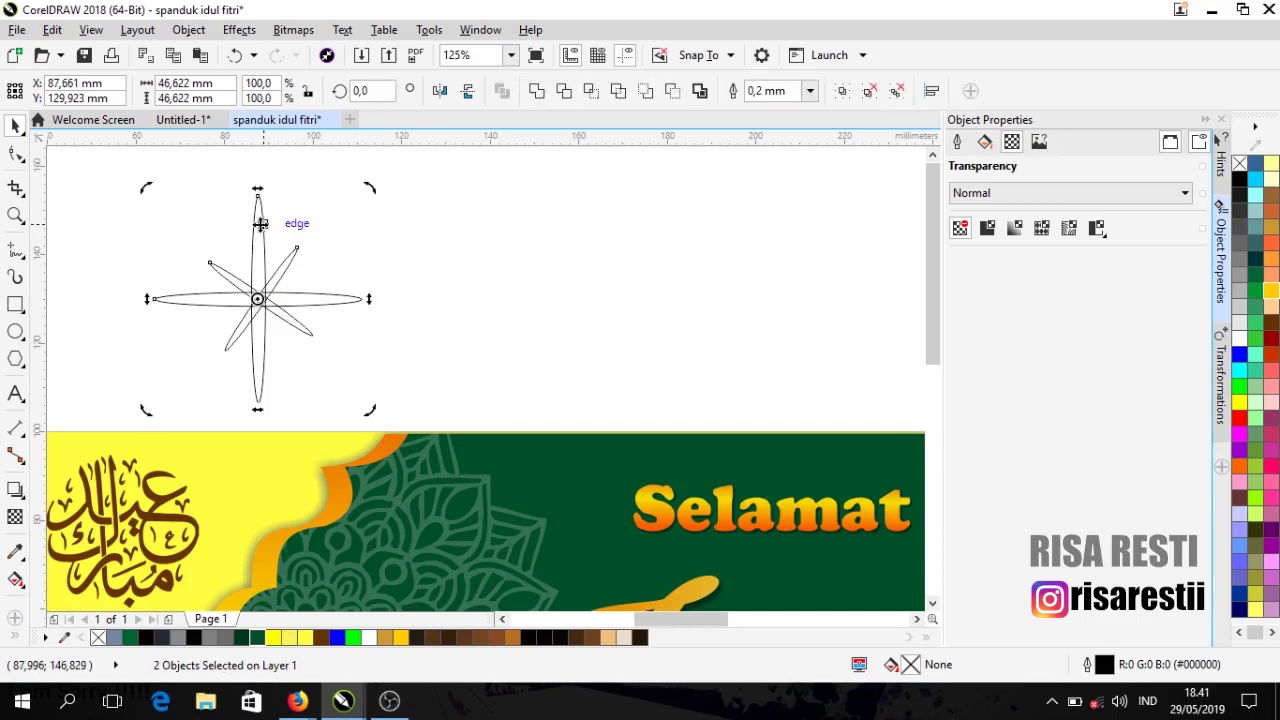
click(502, 232)
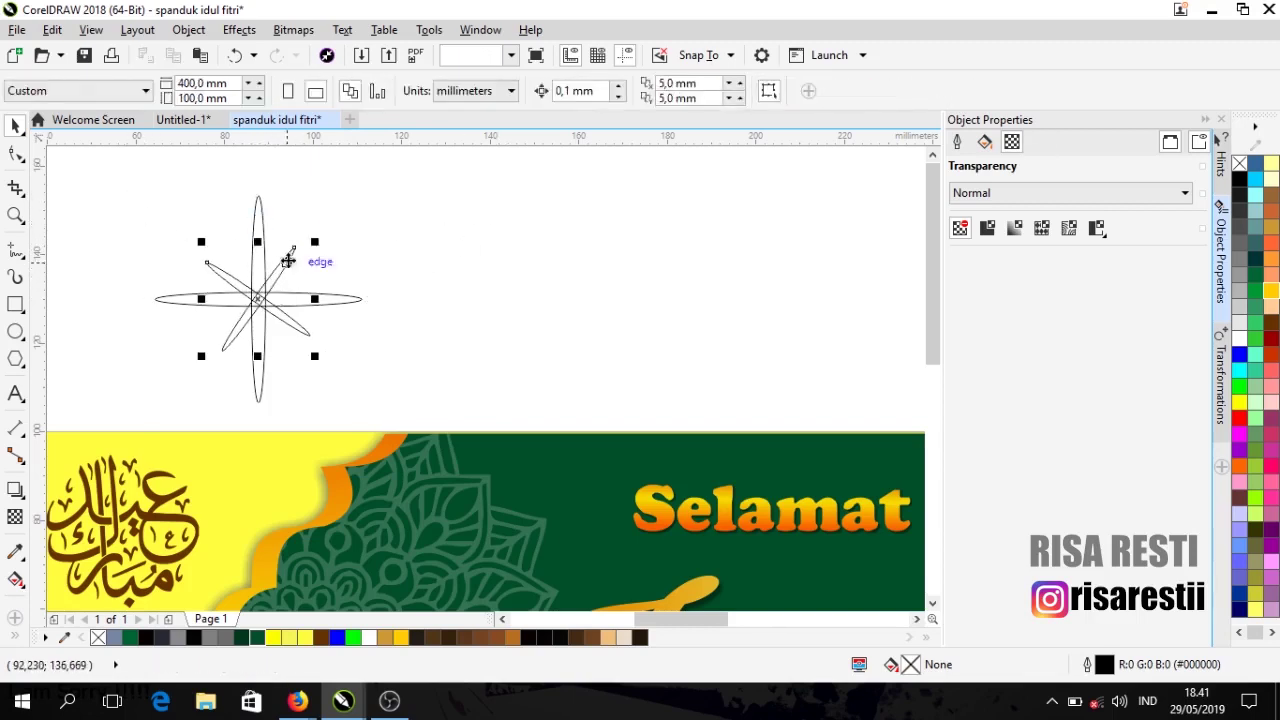
click(290, 258)
mouse_move(314, 239)
mouse_down()
mouse_move(331, 231)
mouse_move(314, 240)
mouse_up()
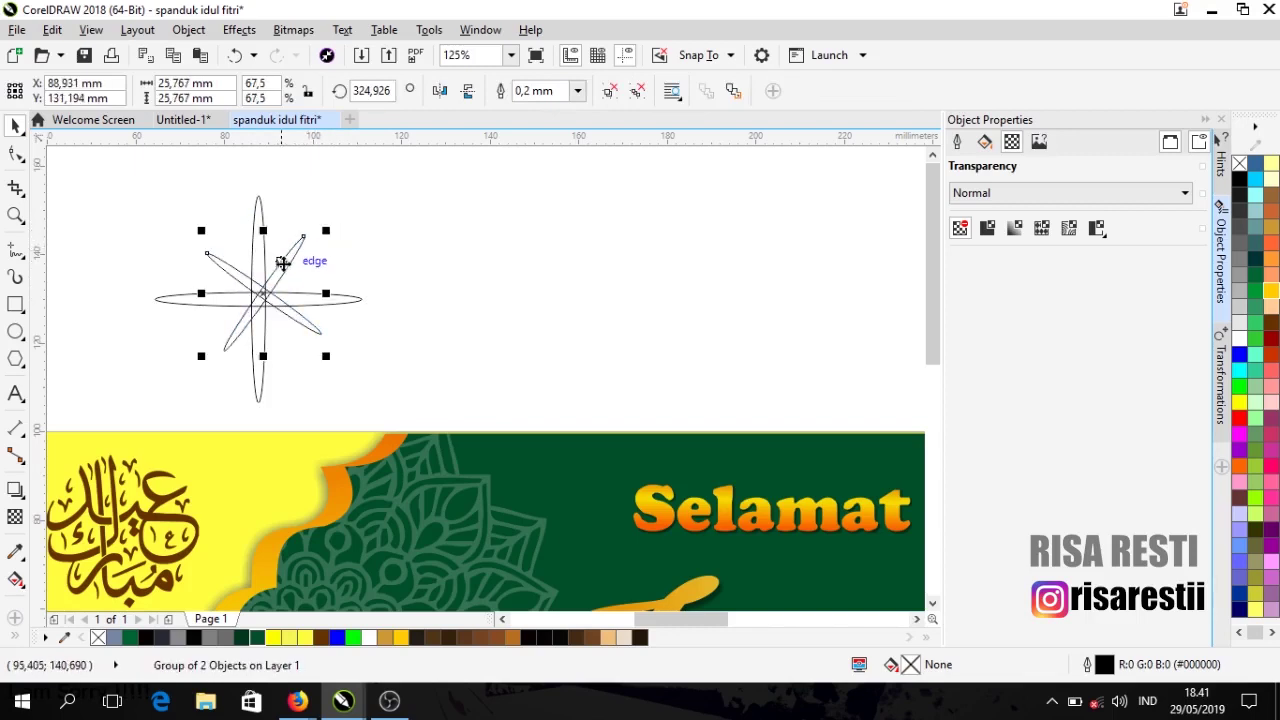
shift+click(258, 206)
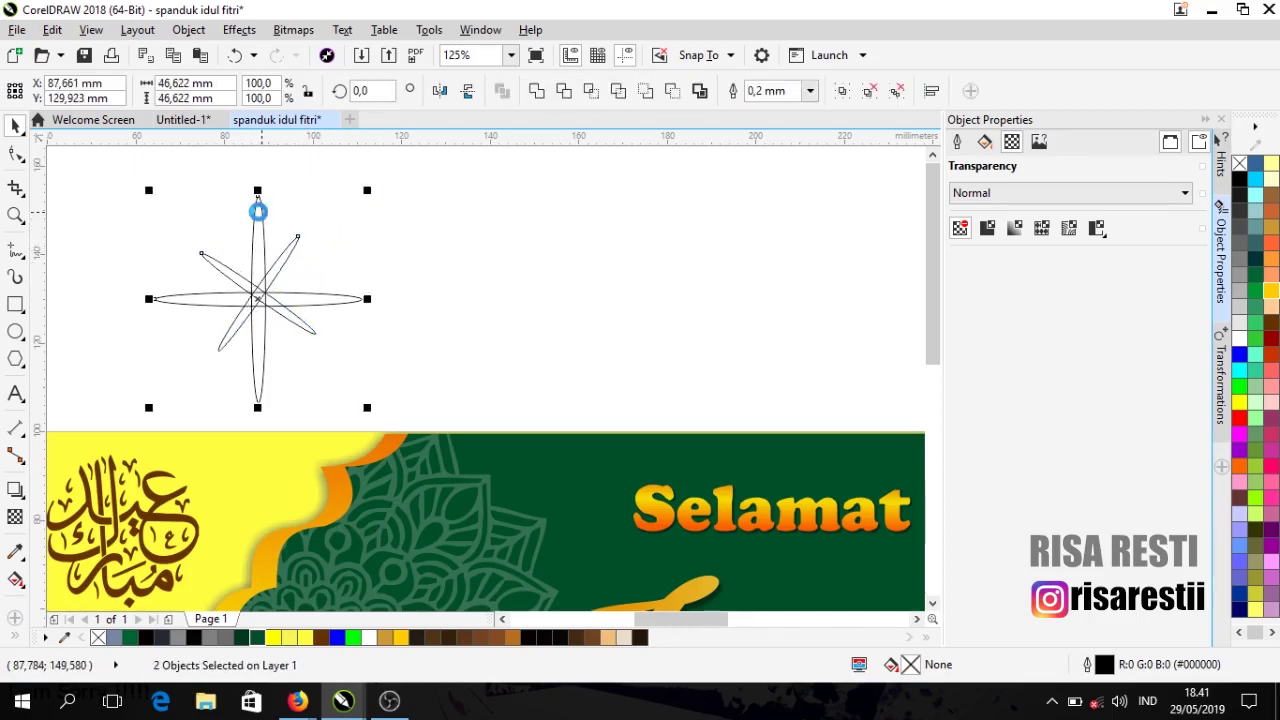
click(386, 192)
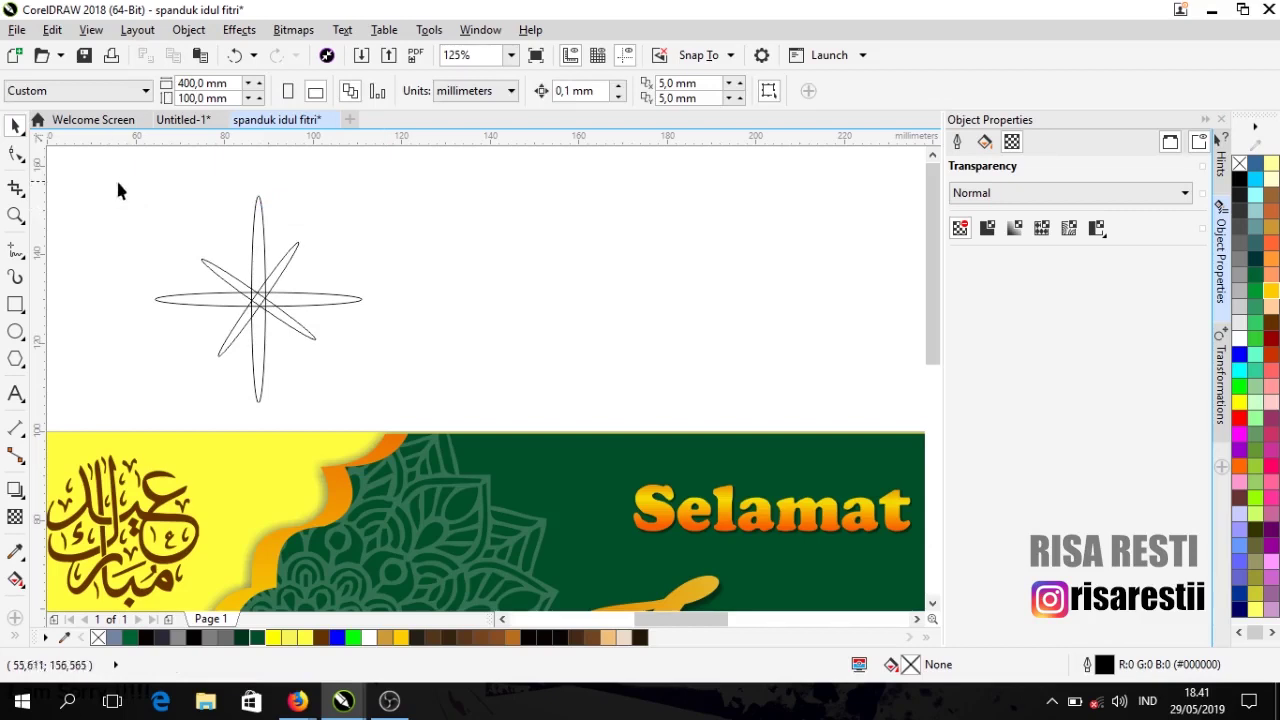
Step: Weld the two crosses into one star and move it onto the green panel beside the word "Selamat"
drag(387, 425, 387, 425)
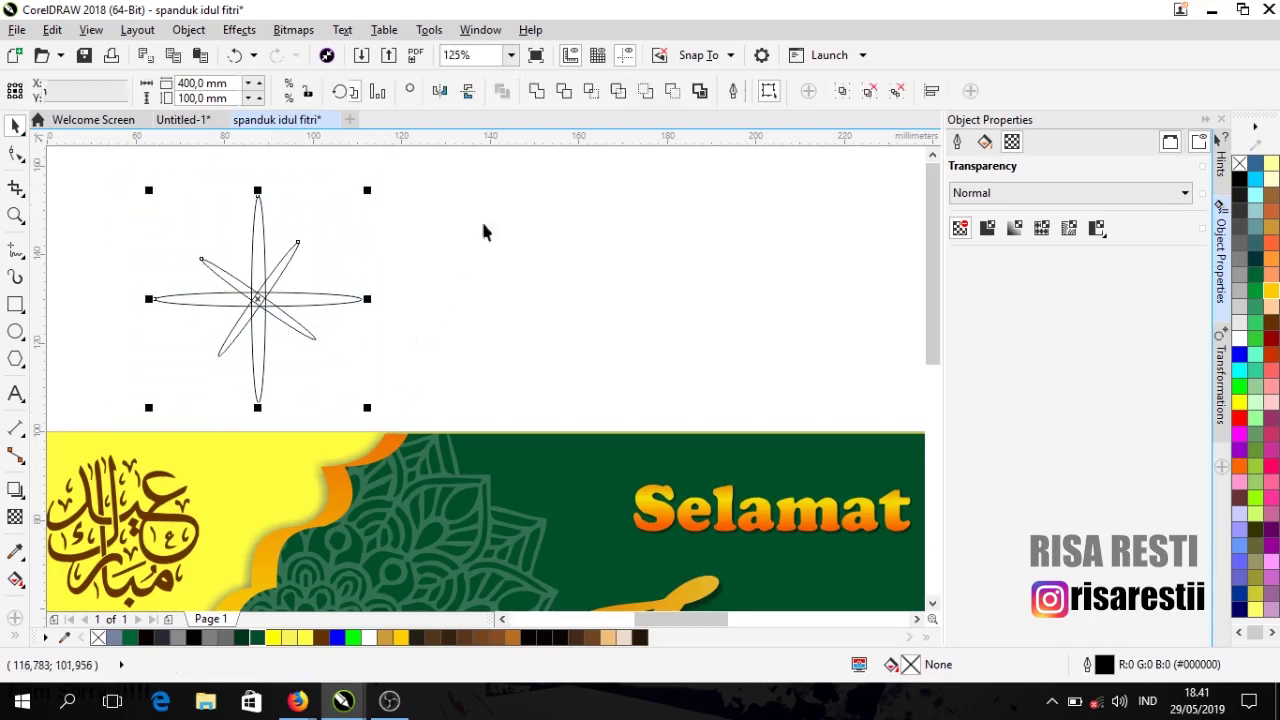
click(540, 91)
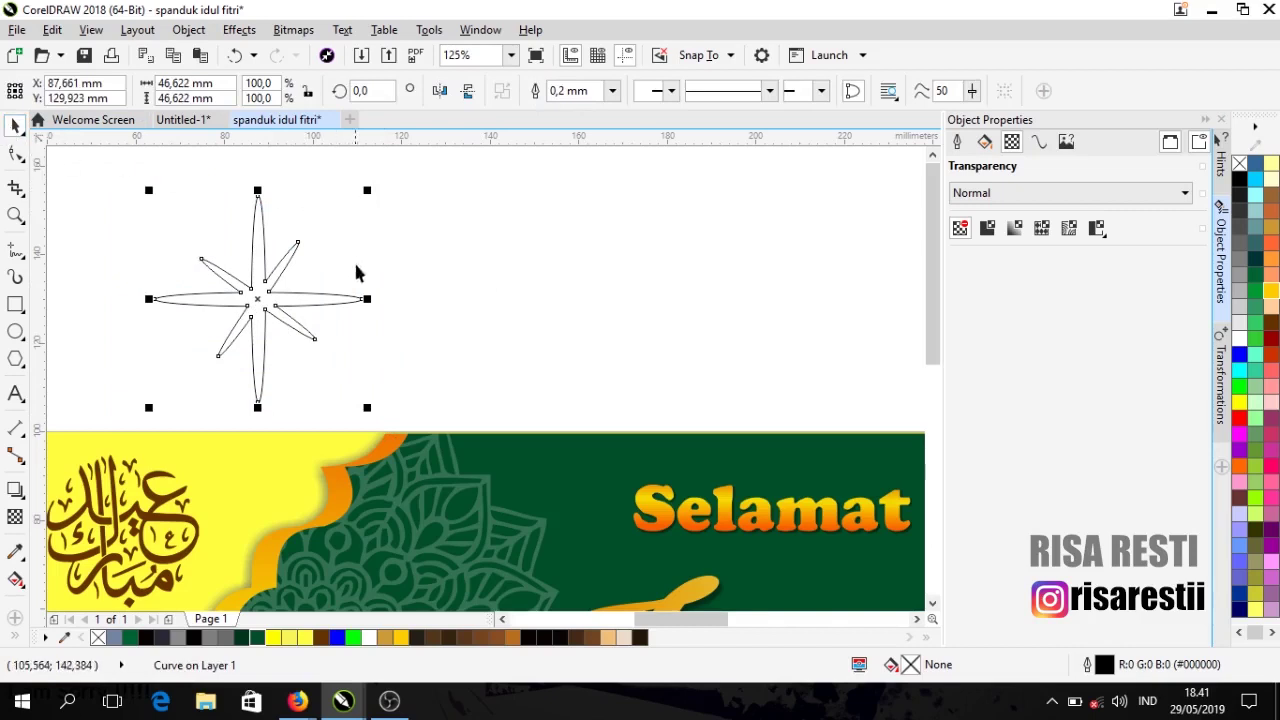
drag(940, 320, 943, 346)
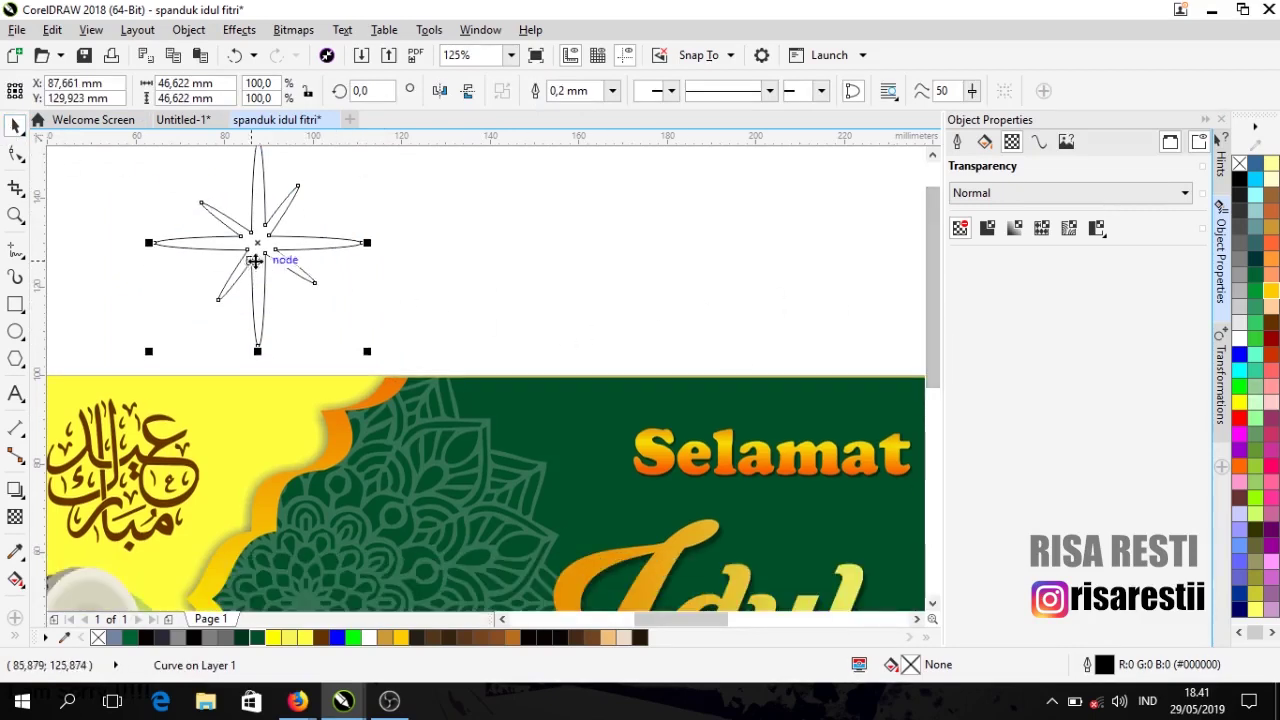
drag(286, 276, 612, 489)
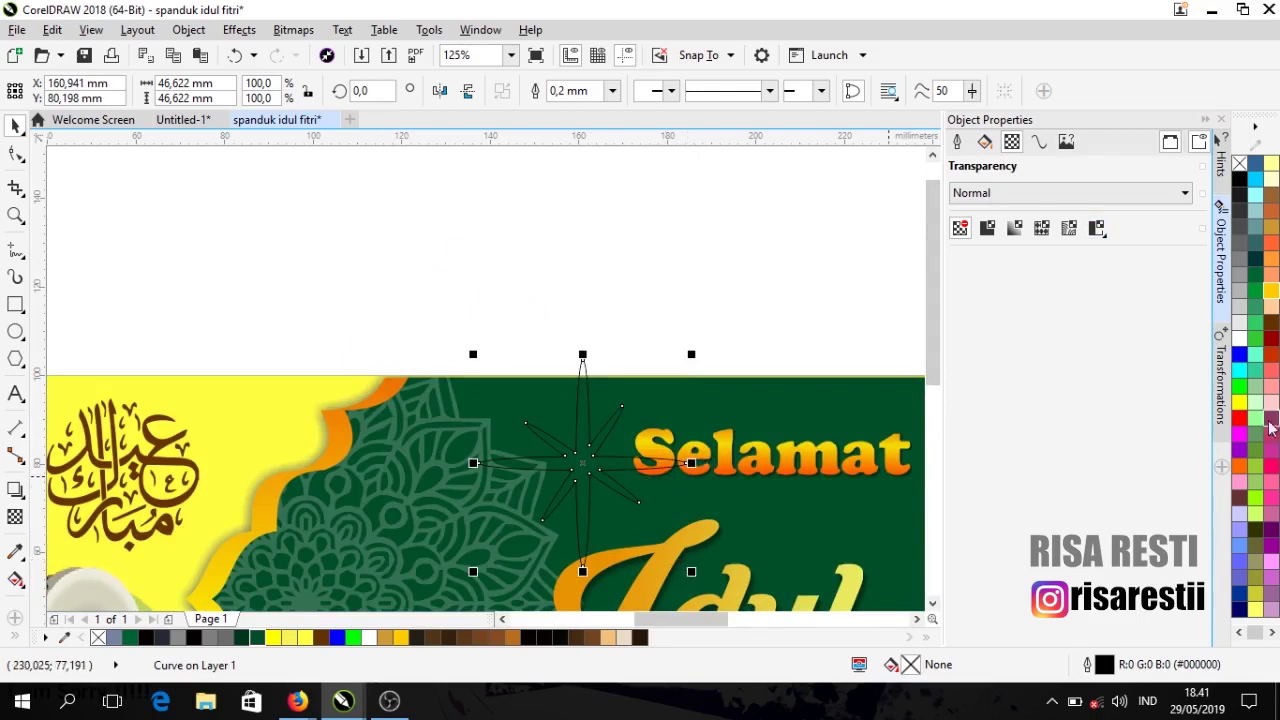
Step: Fill the star white, remove its outline, and shrink it to about 19.7 mm on the green panel
click(1239, 340)
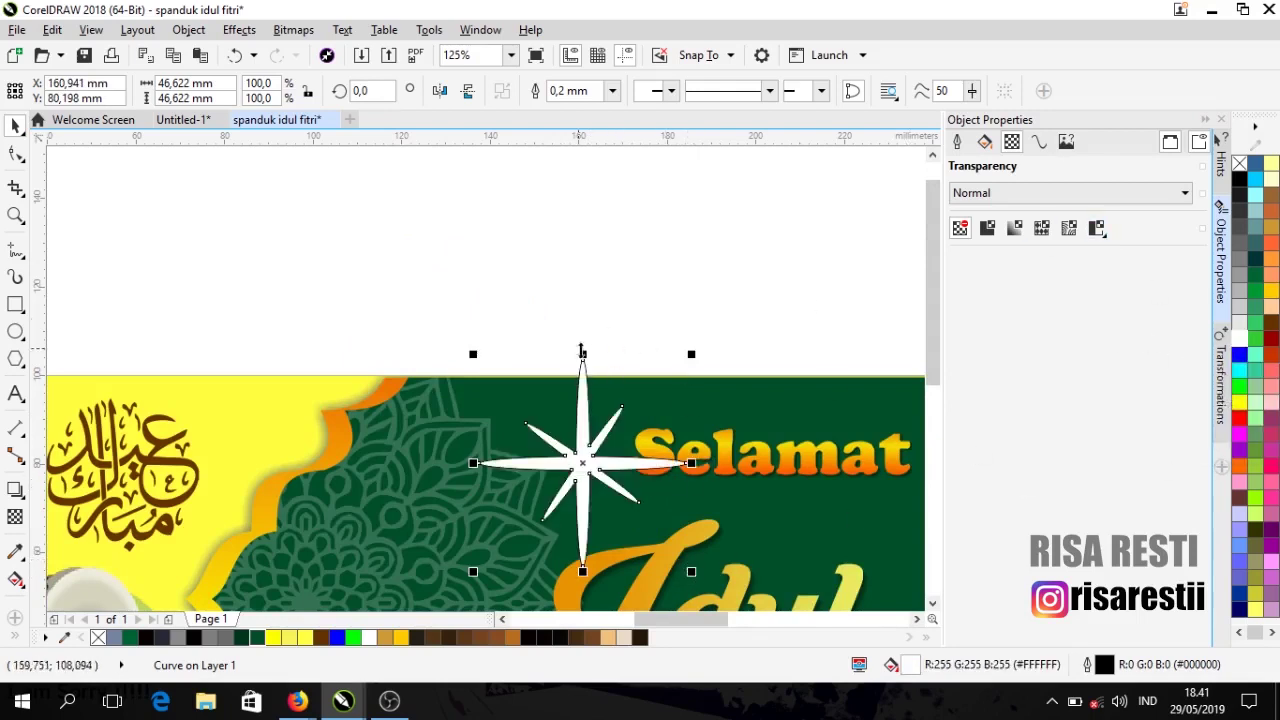
right_click(1239, 164)
drag(691, 571, 569, 449)
drag(526, 410, 614, 503)
click(924, 352)
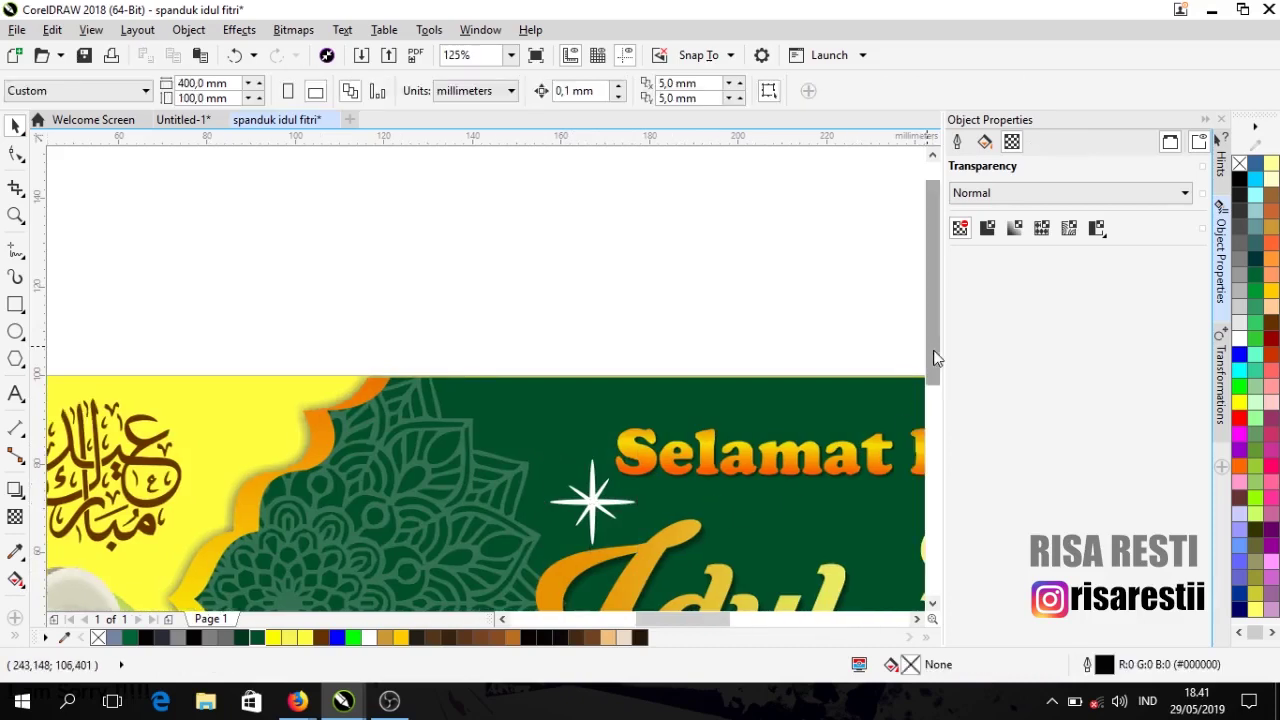
Step: Position the white star between "Selamat" and the initial of "Idul", centred at about X 161.7, Y 70.3 mm
scroll(924, 352, down, 4)
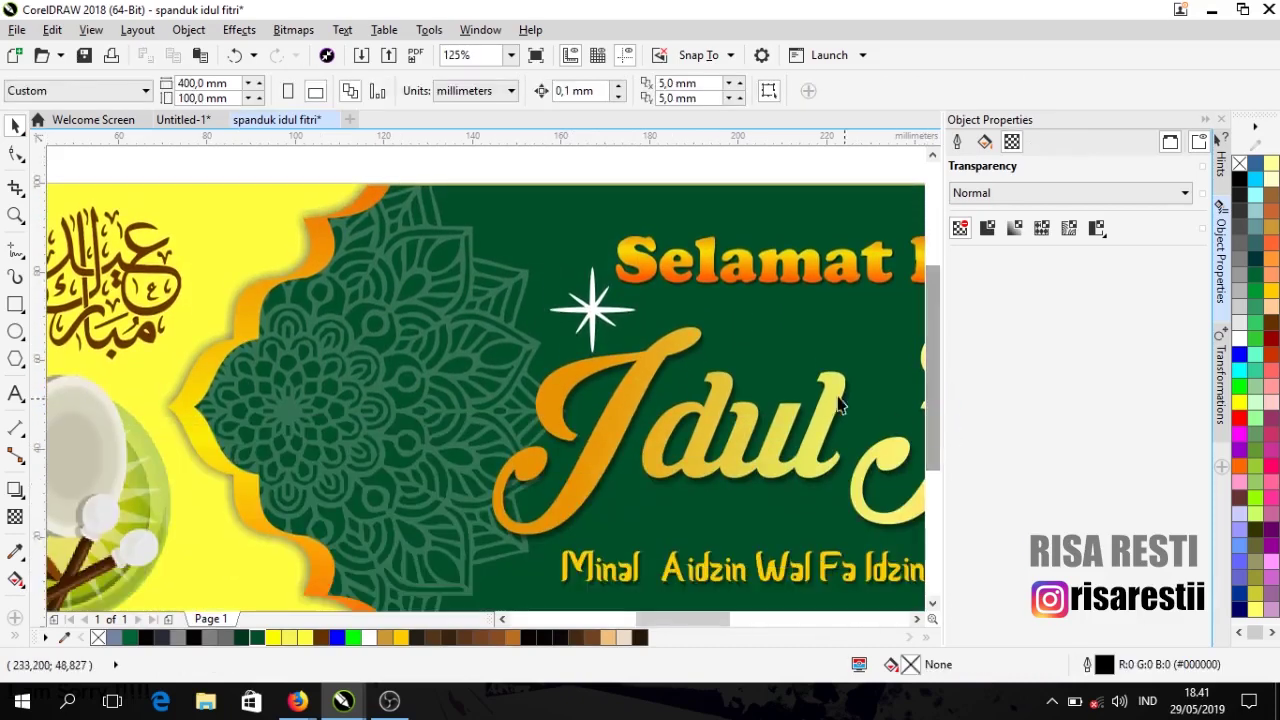
click(600, 318)
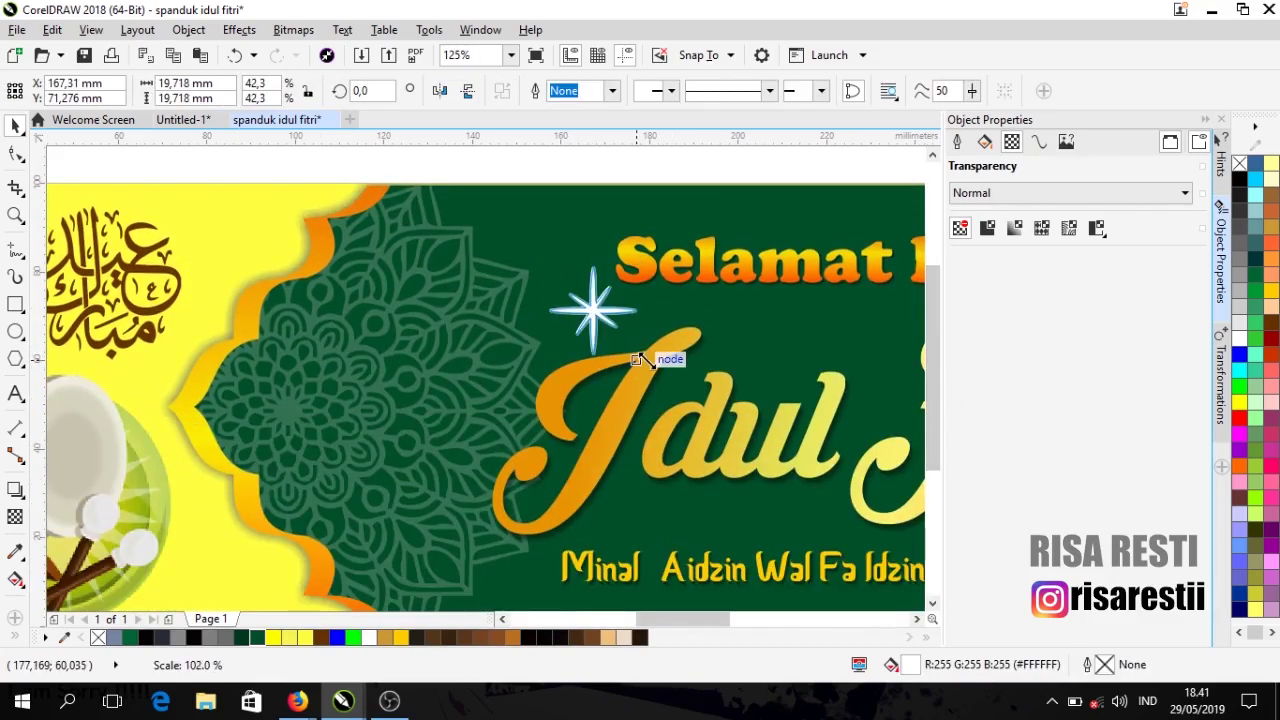
mouse_move(612, 312)
mouse_down()
mouse_move(600, 290)
mouse_move(593, 305)
mouse_up()
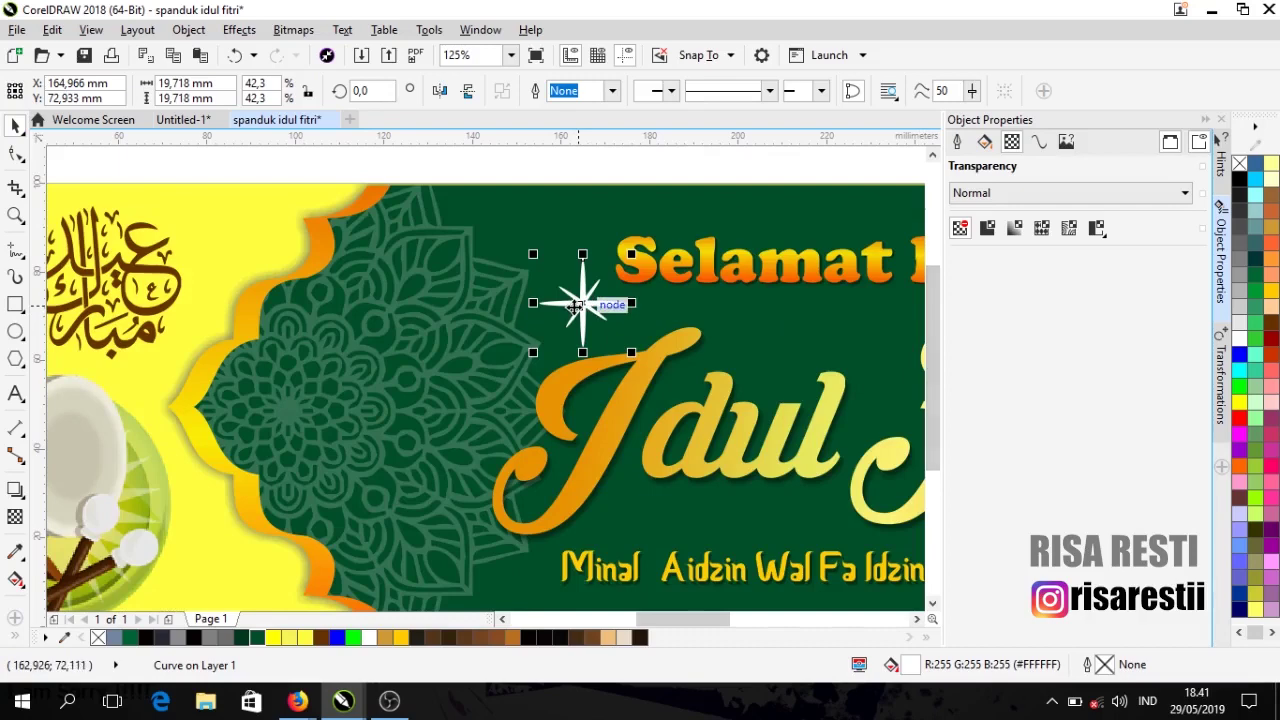
drag(575, 305, 542, 313)
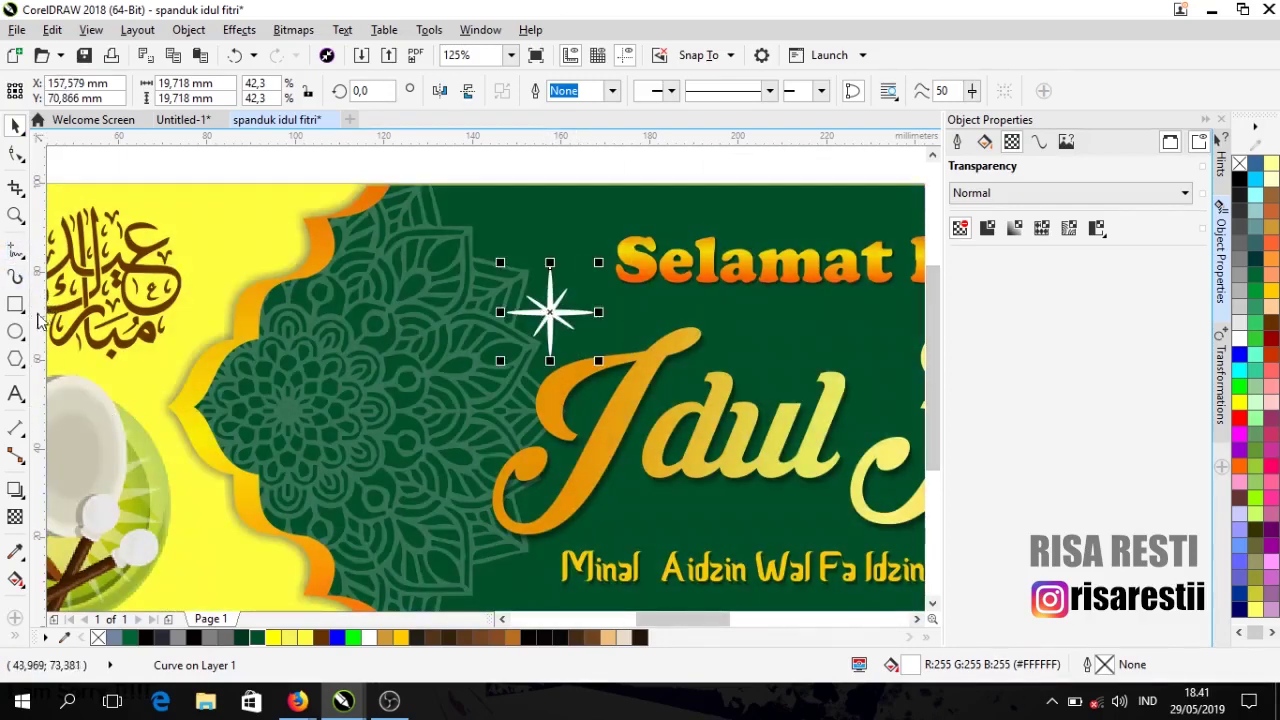
drag(549, 311, 567, 314)
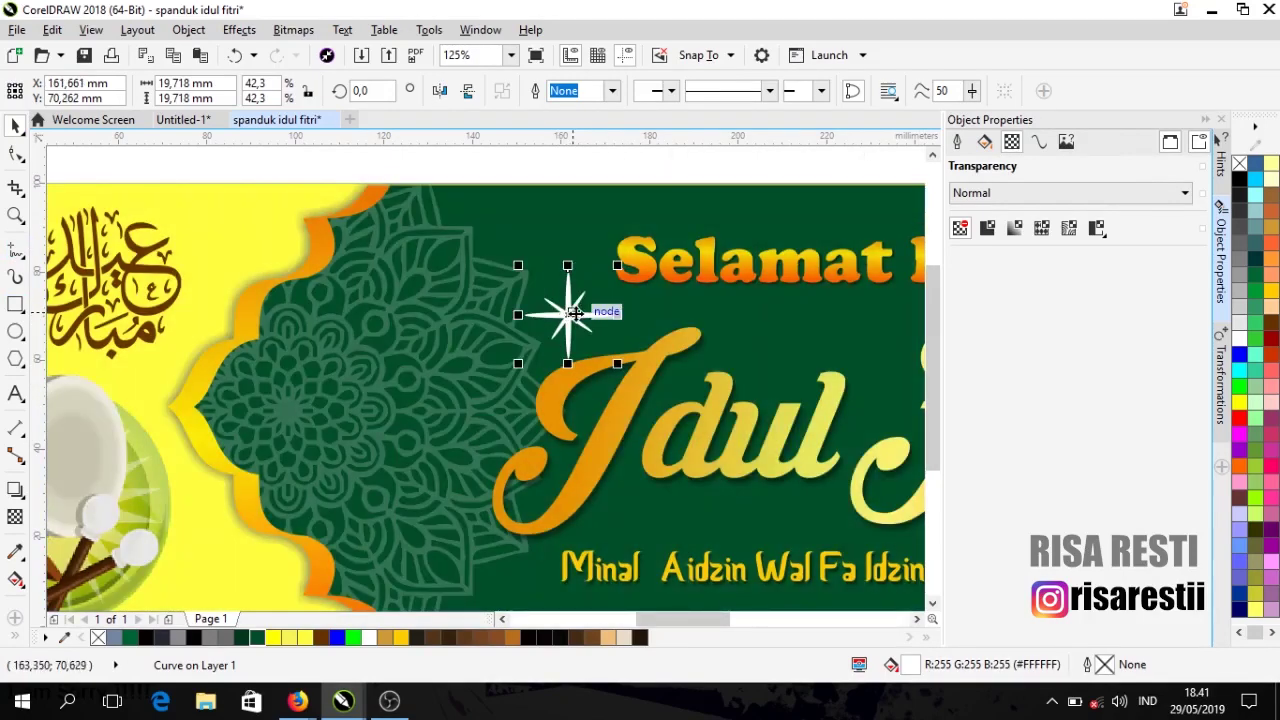
Step: Give the white star a uniform transparency of 50 with the Screen merge mode
click(15, 516)
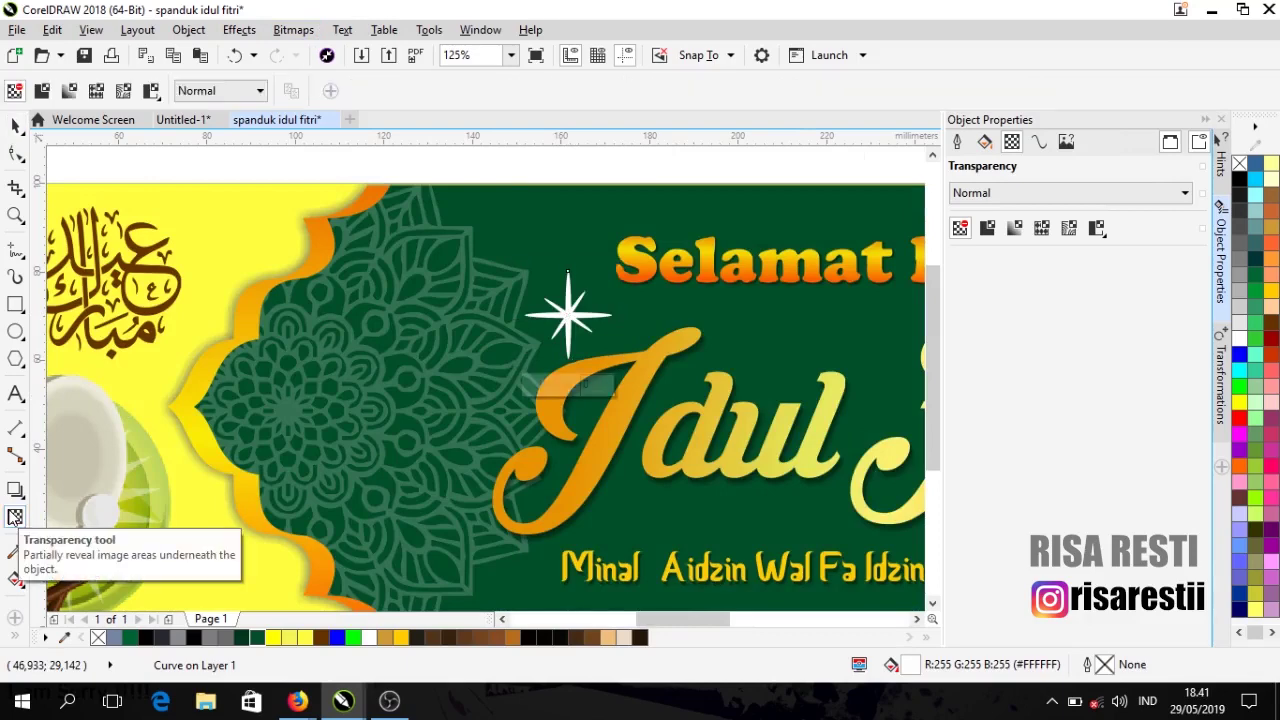
click(261, 93)
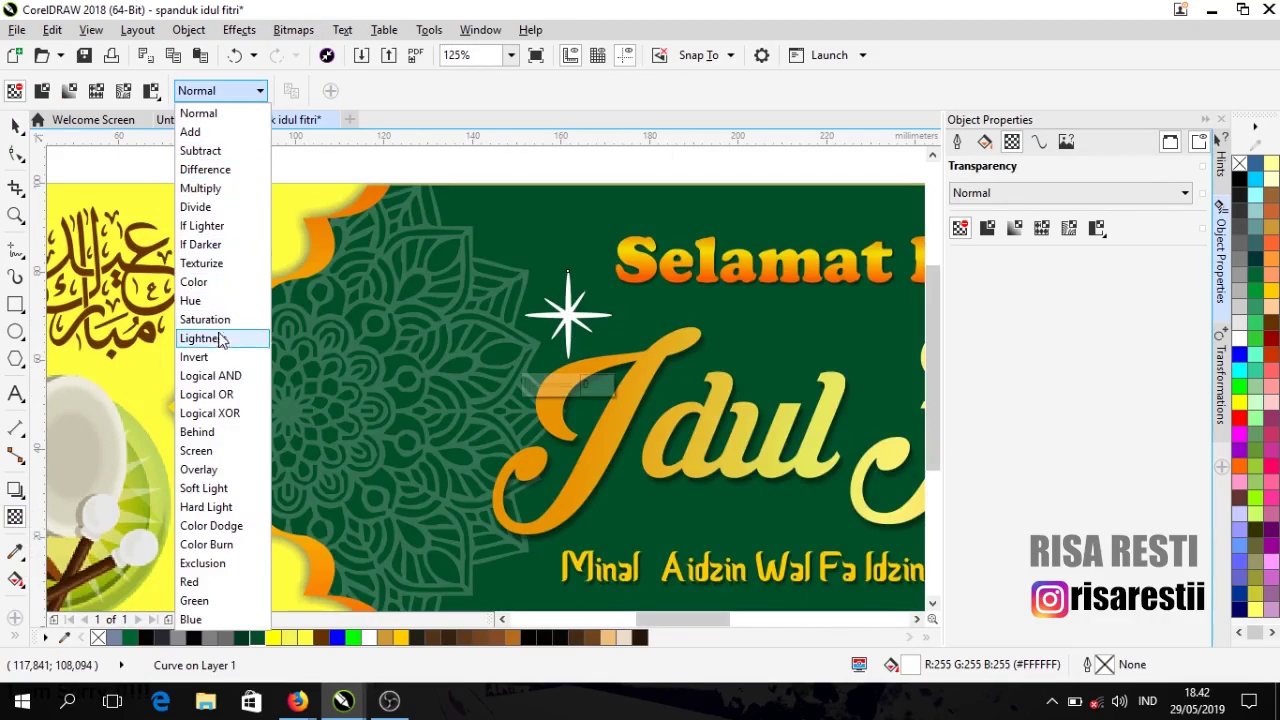
click(229, 451)
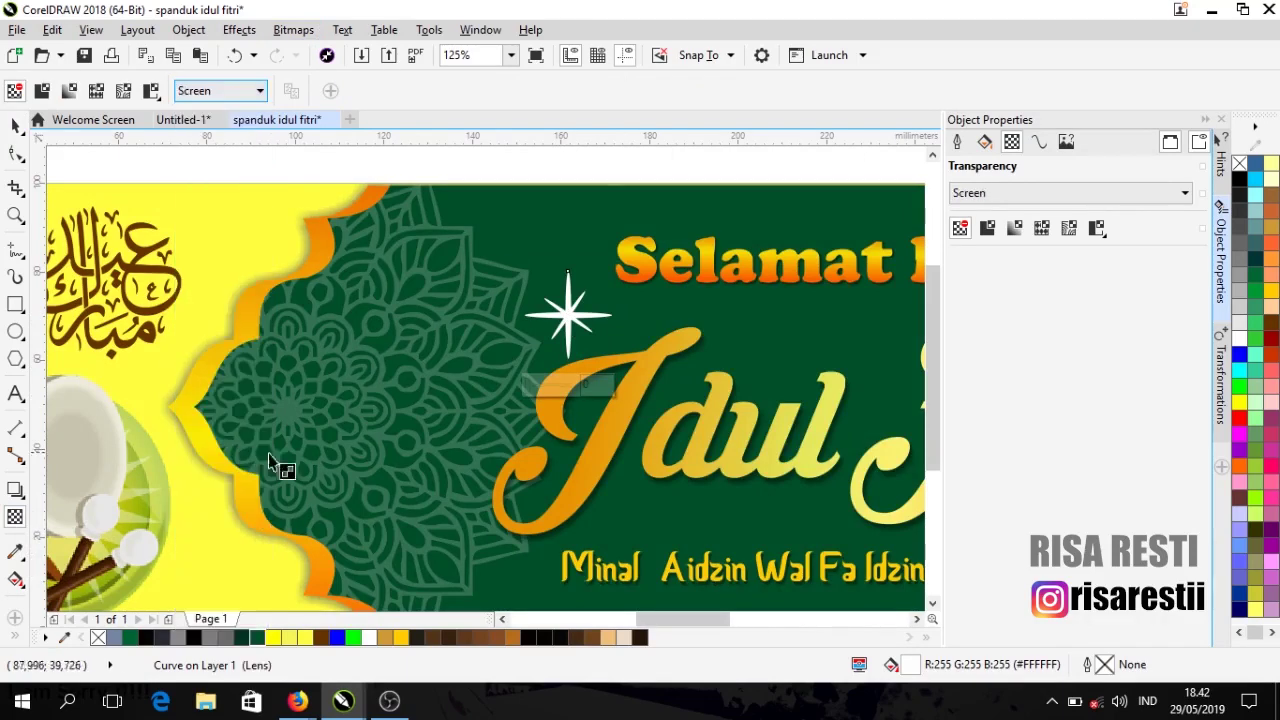
click(42, 93)
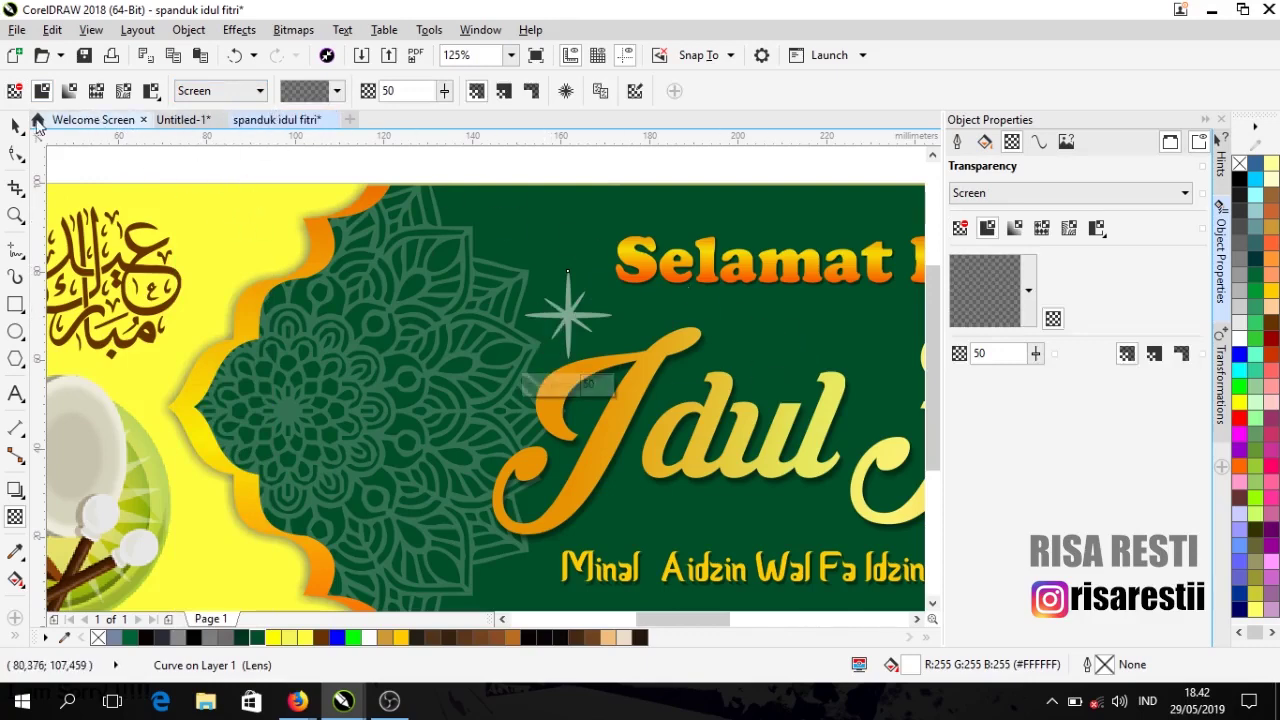
click(16, 125)
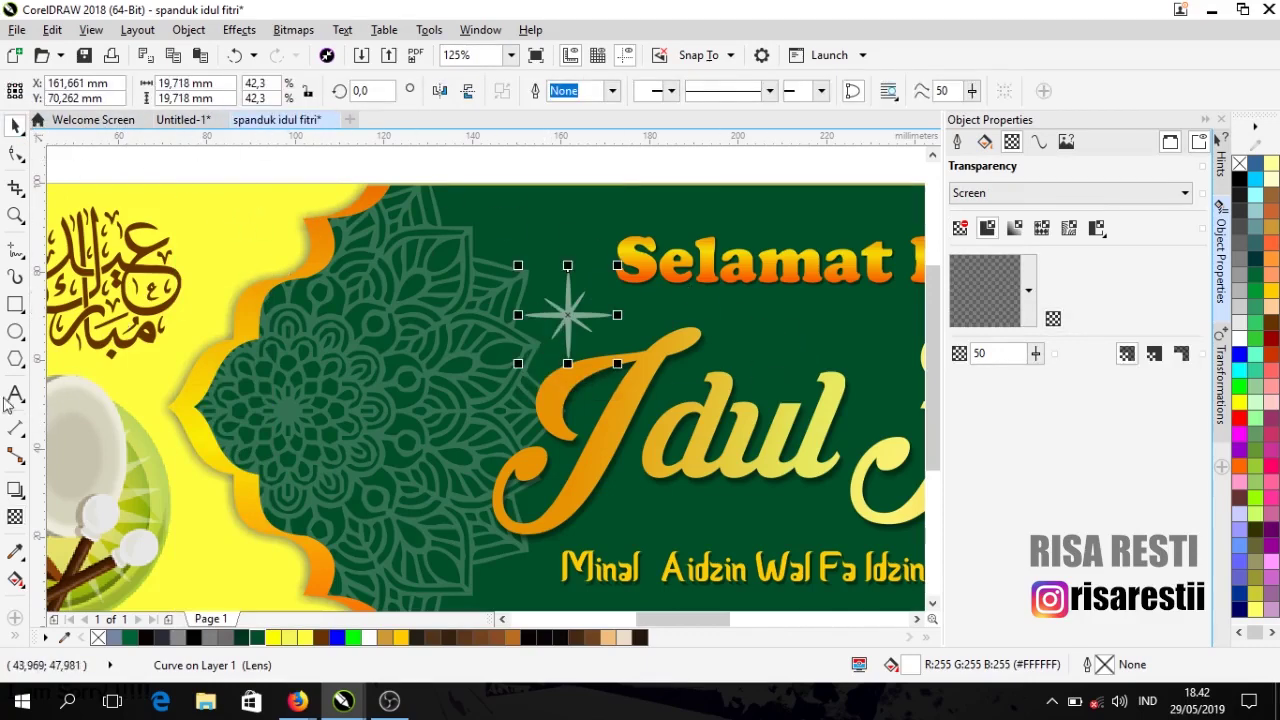
Step: Draw a circle about 17.8 mm in diameter above the star and place it just inside the banner's upper edge
click(18, 334)
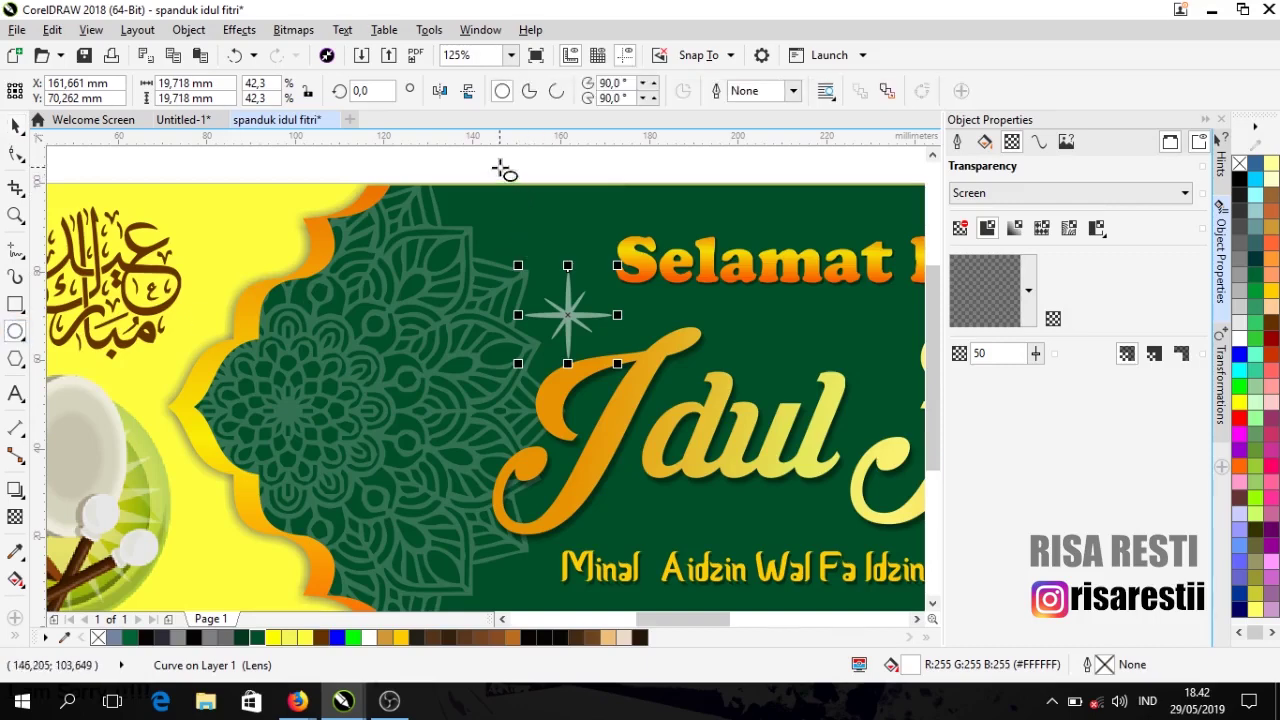
drag(497, 165, 586, 253)
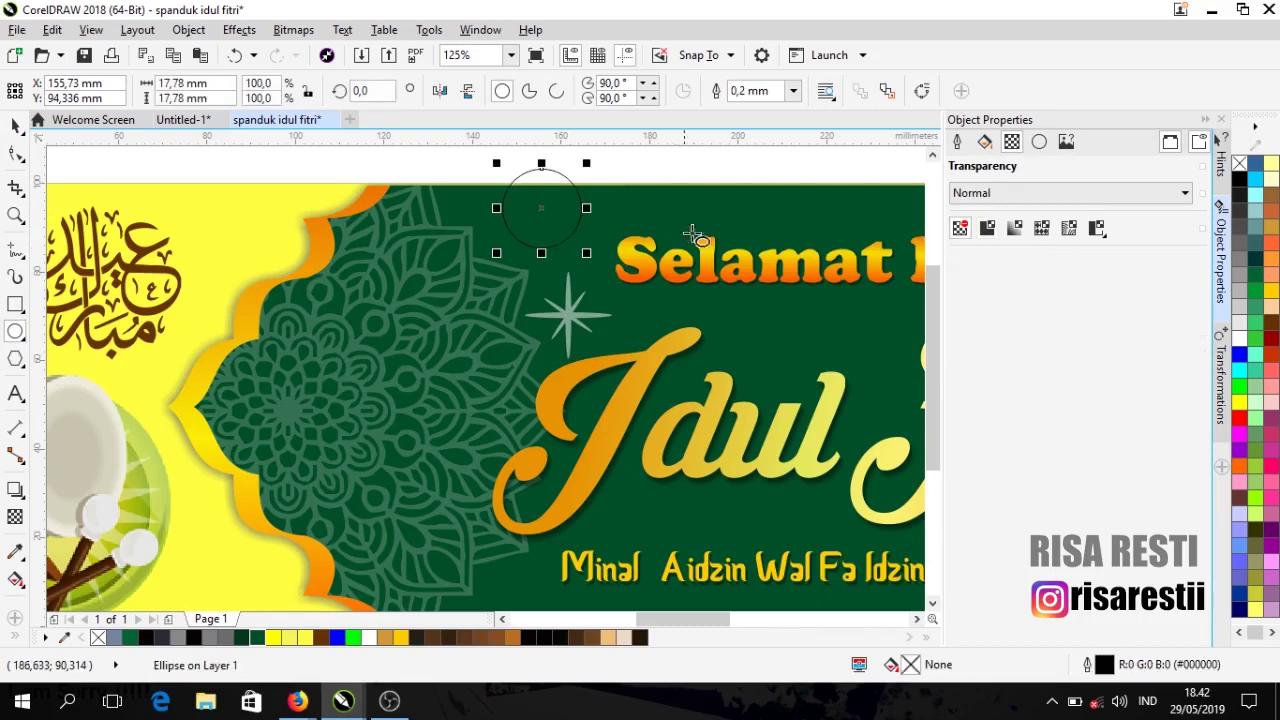
click(15, 127)
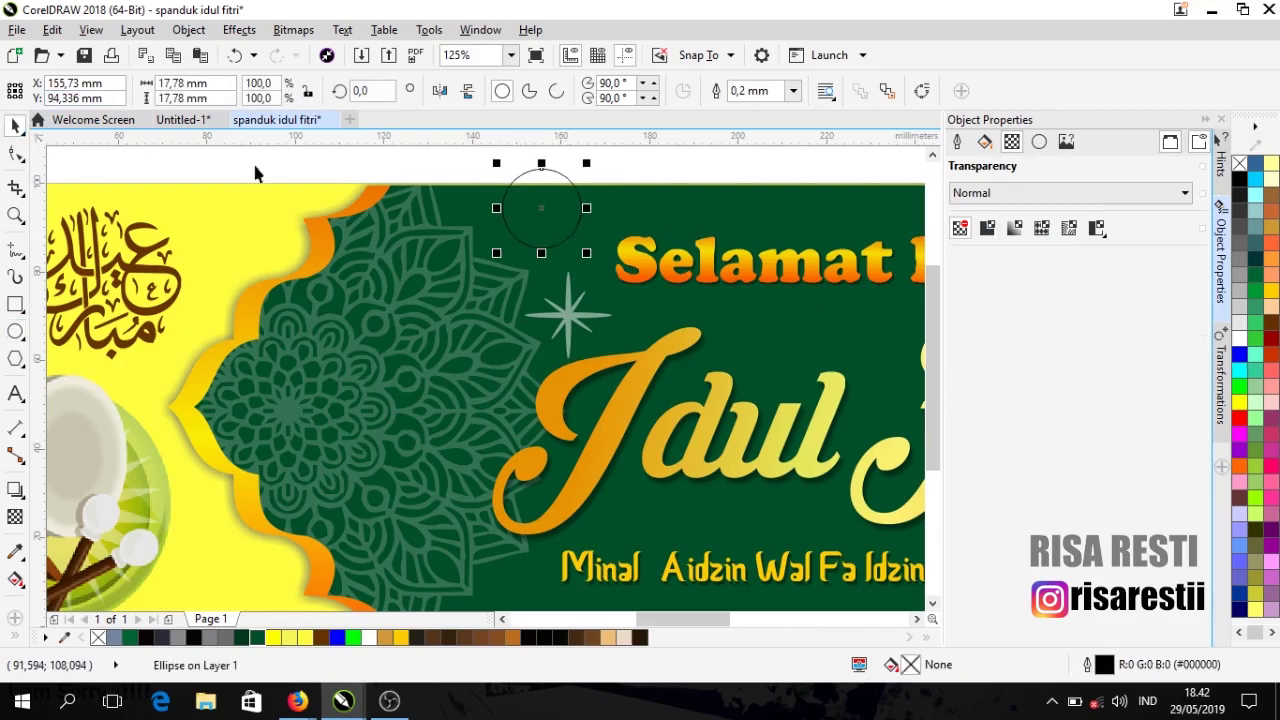
mouse_move(548, 212)
mouse_down()
mouse_move(579, 240)
mouse_move(576, 260)
mouse_move(537, 233)
mouse_move(548, 235)
mouse_up()
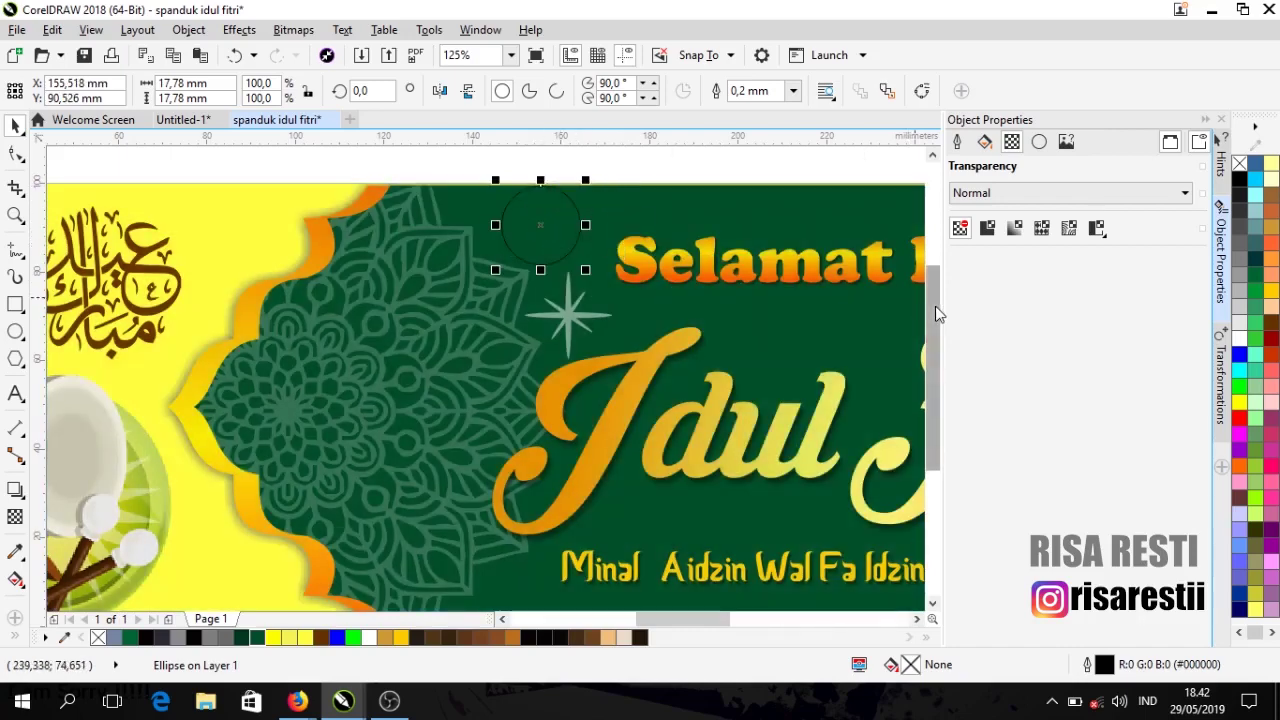
Step: Fill the circle above the star with white and remove its outline
drag(937, 309, 940, 270)
scroll(588, 277, up, 1)
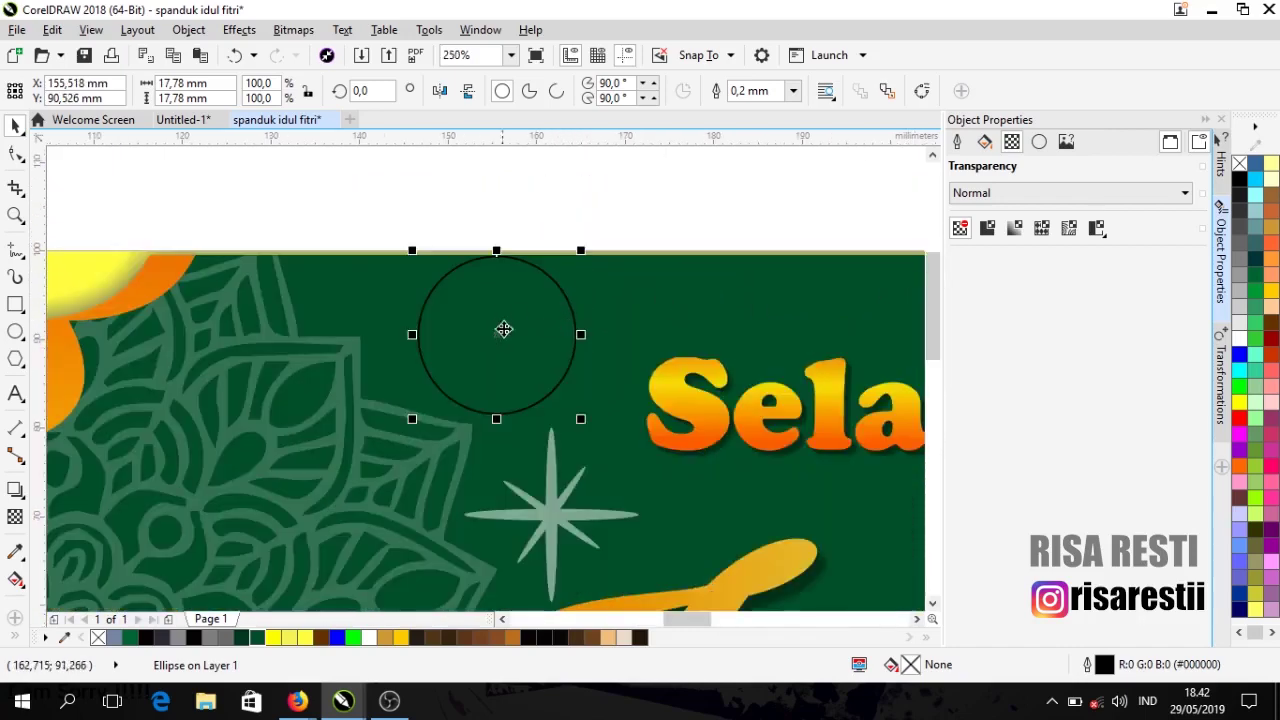
click(1240, 338)
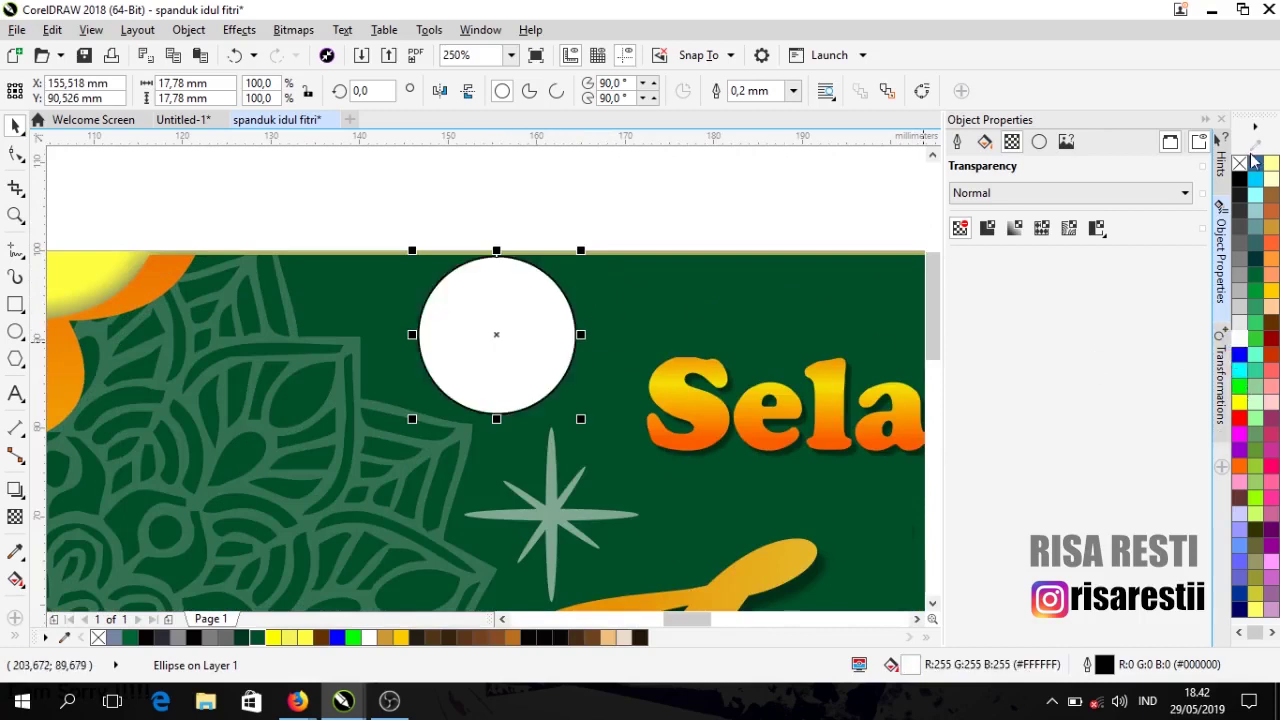
right_click(1240, 165)
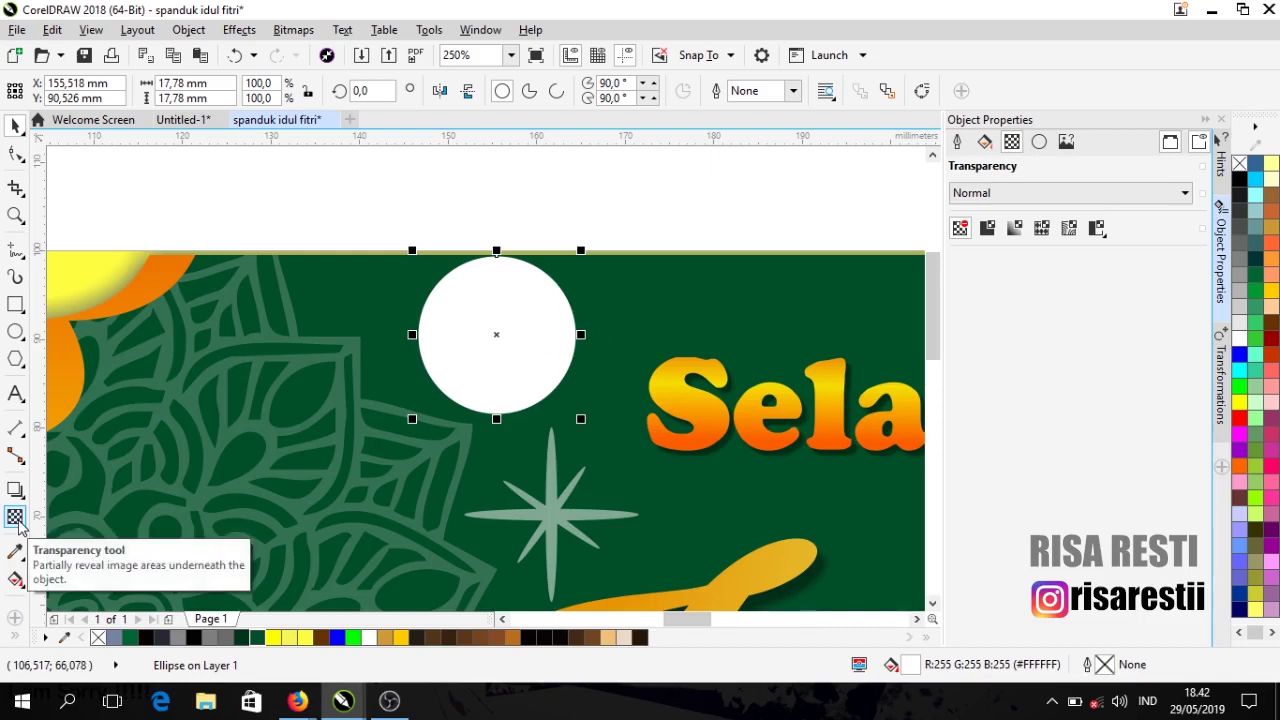
Step: Try a uniform transparency of 50 with the Screen merge mode on the white circle, and reset the mode to Normal
click(17, 517)
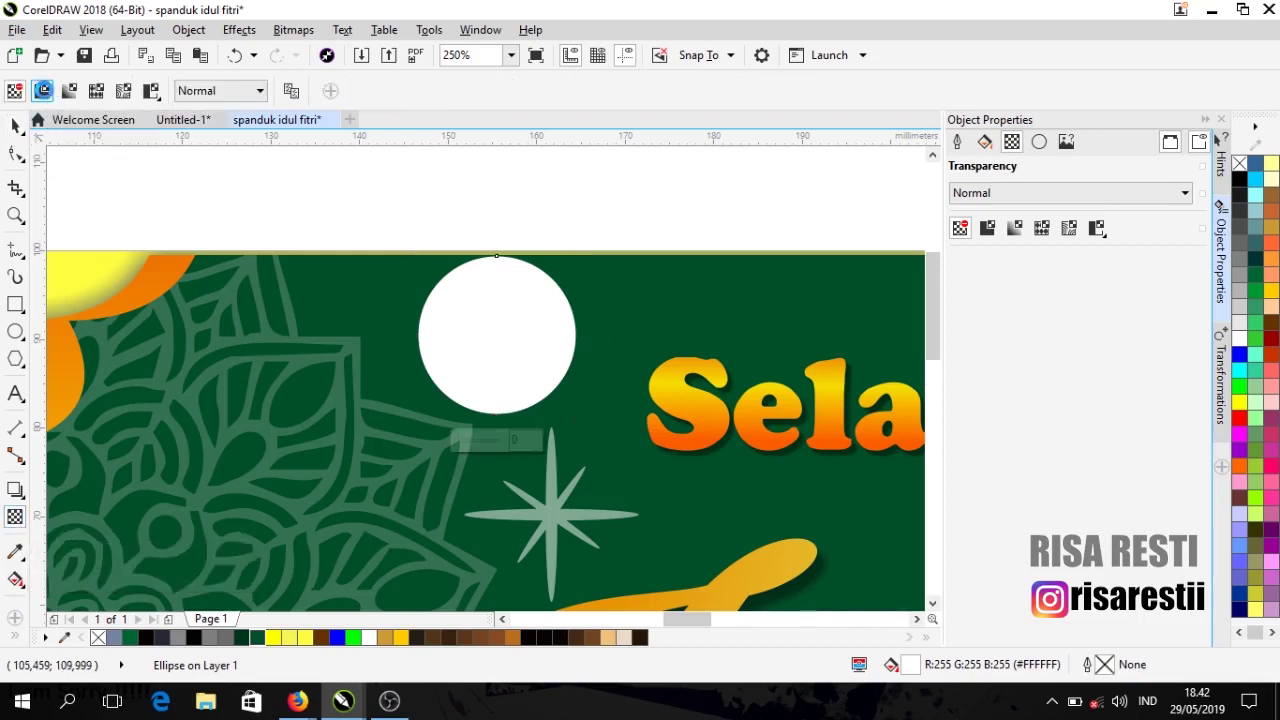
click(97, 93)
click(259, 91)
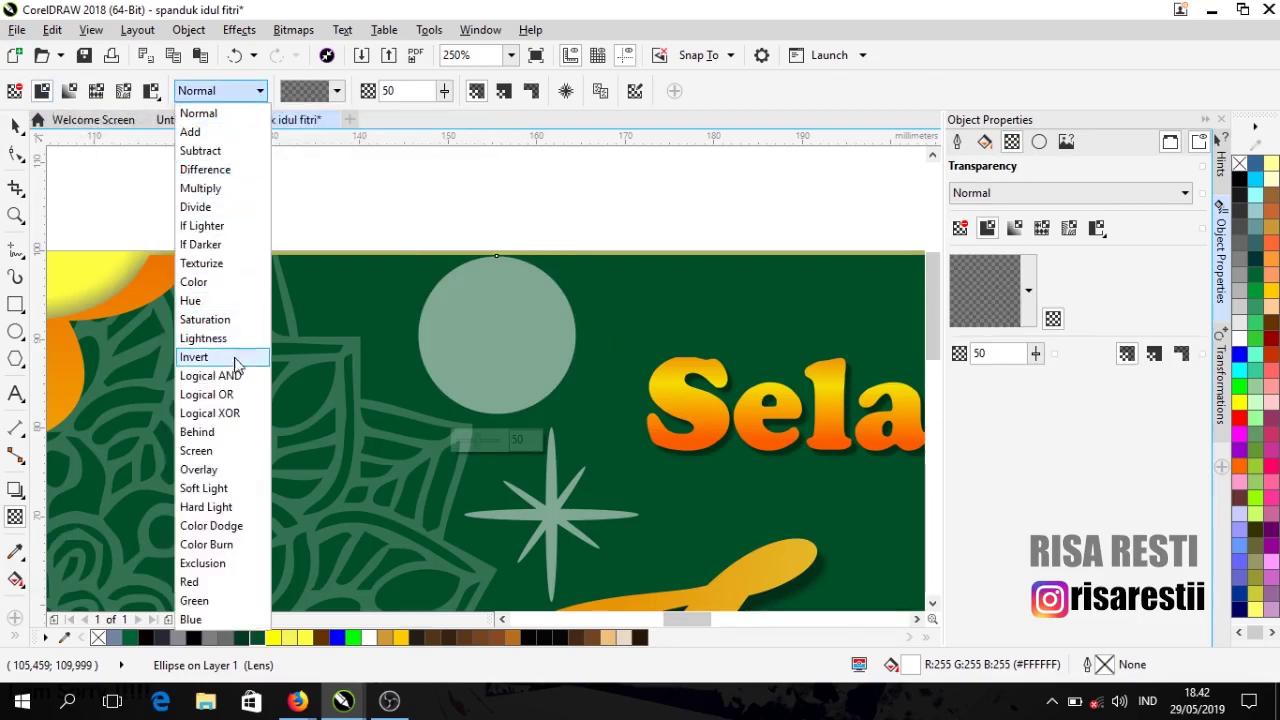
click(222, 451)
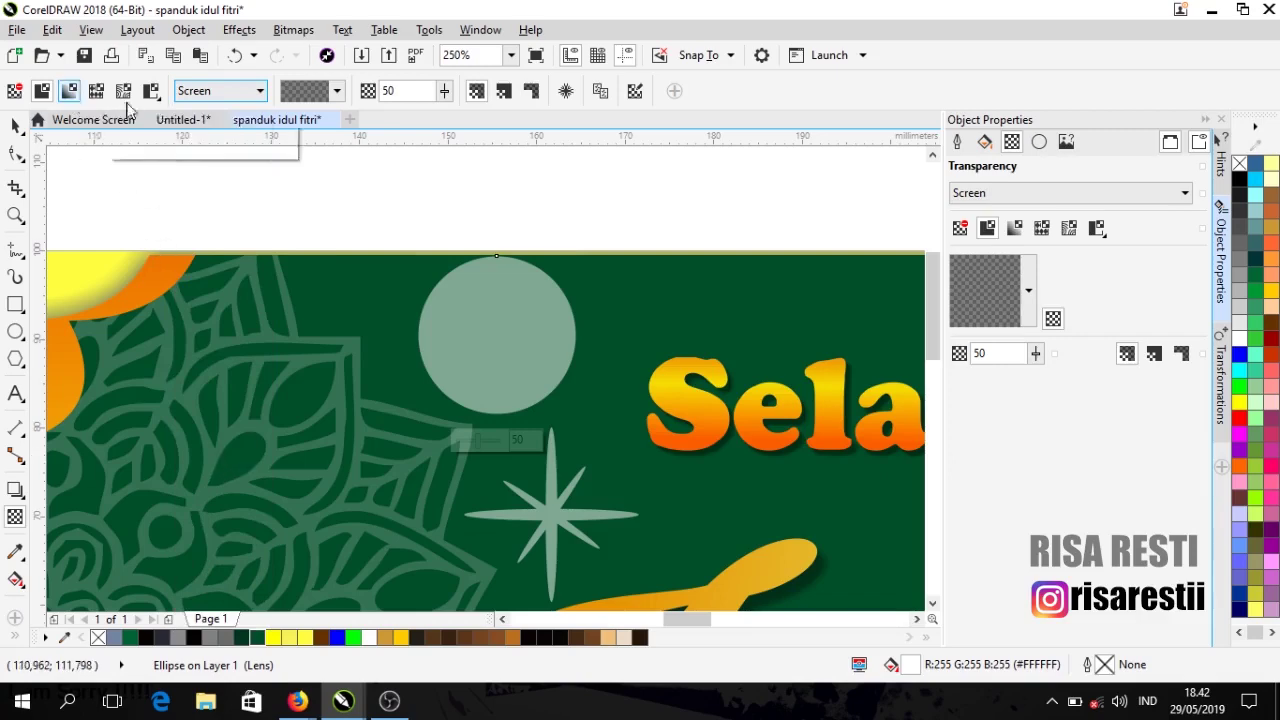
click(259, 91)
click(230, 114)
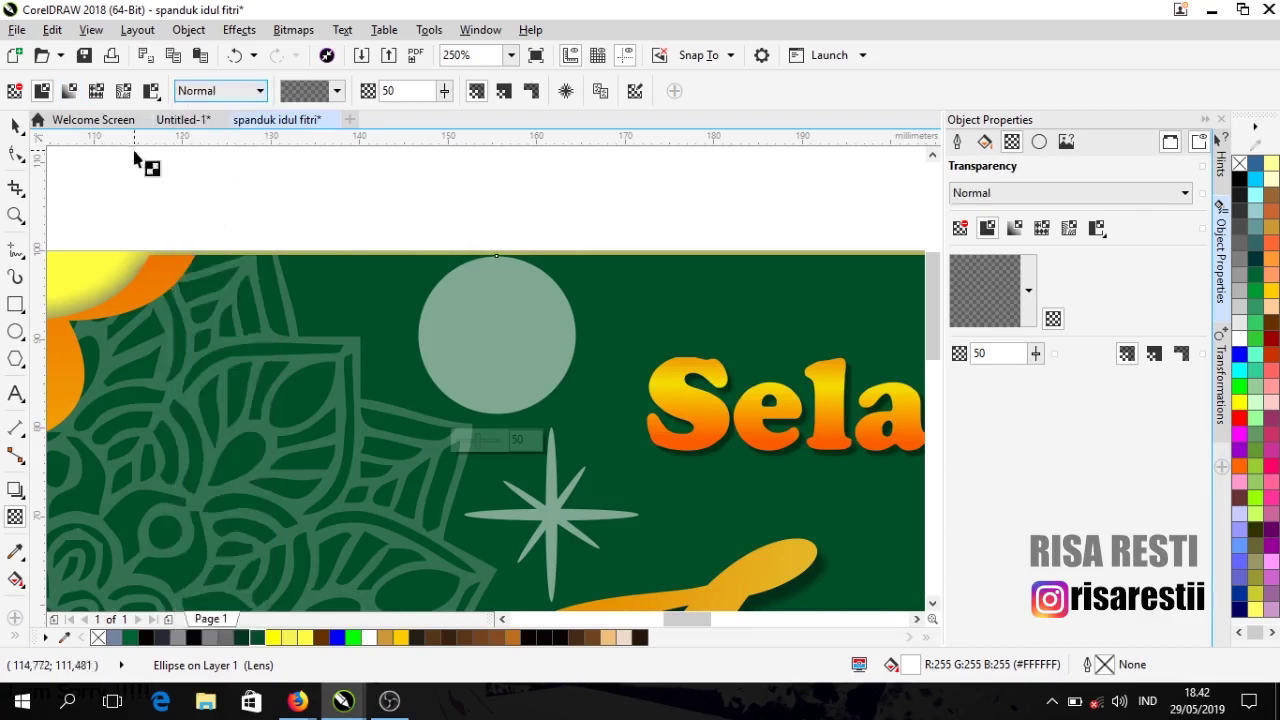
Step: Apply an elliptical fountain transparency to the white circle so it fades outward from its centre
click(73, 93)
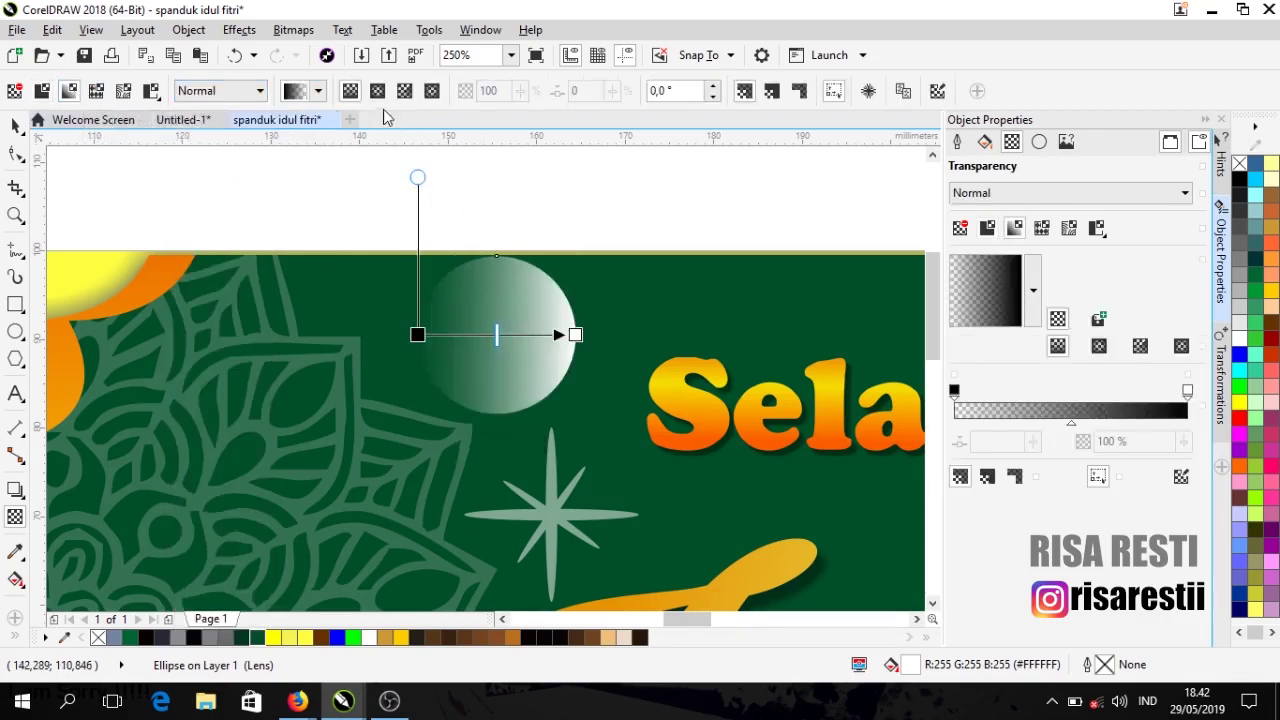
click(378, 92)
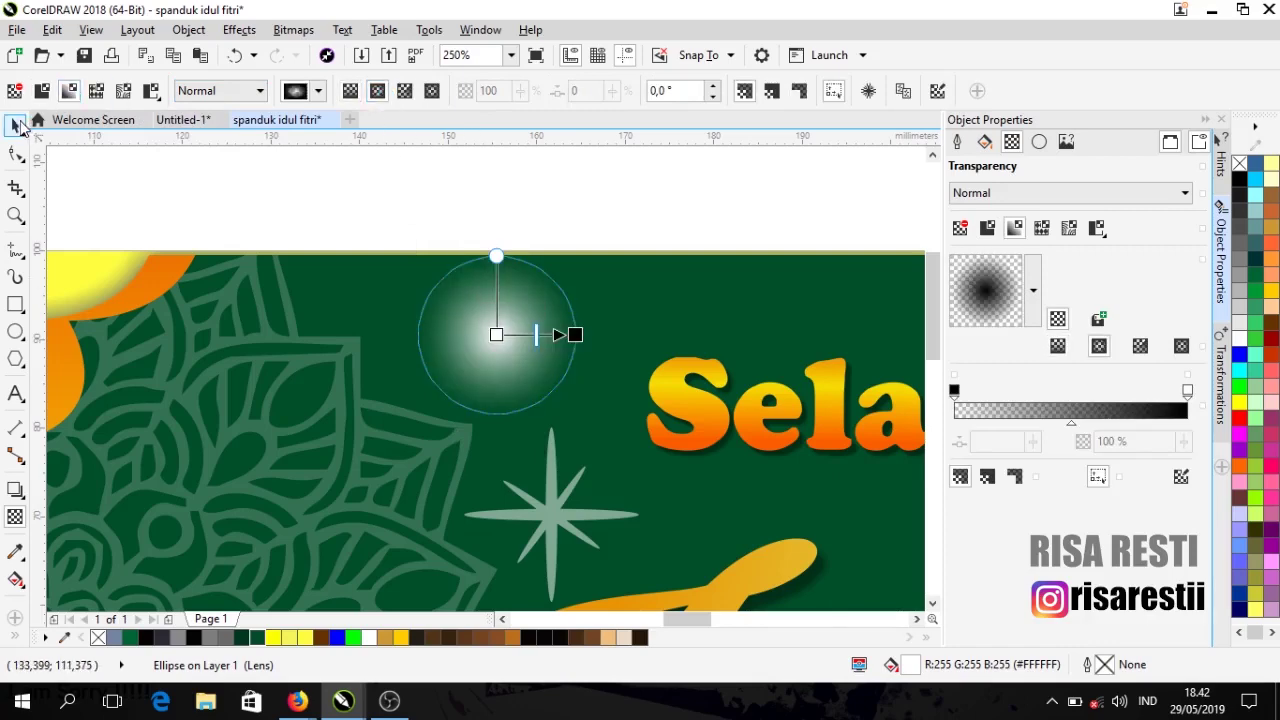
click(16, 126)
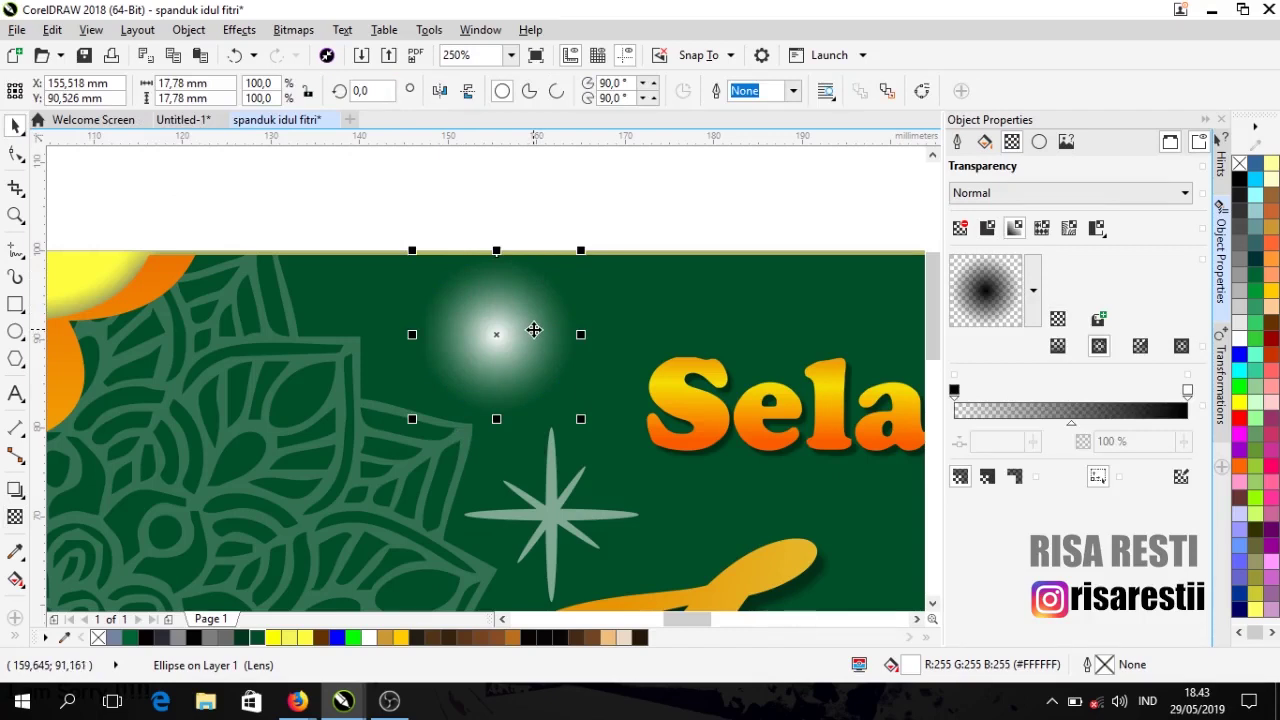
Step: Stack two duplicates of the glow circle on its centre, scaled to about 11.6 mm and 5.5 mm
key(ctrl+d)
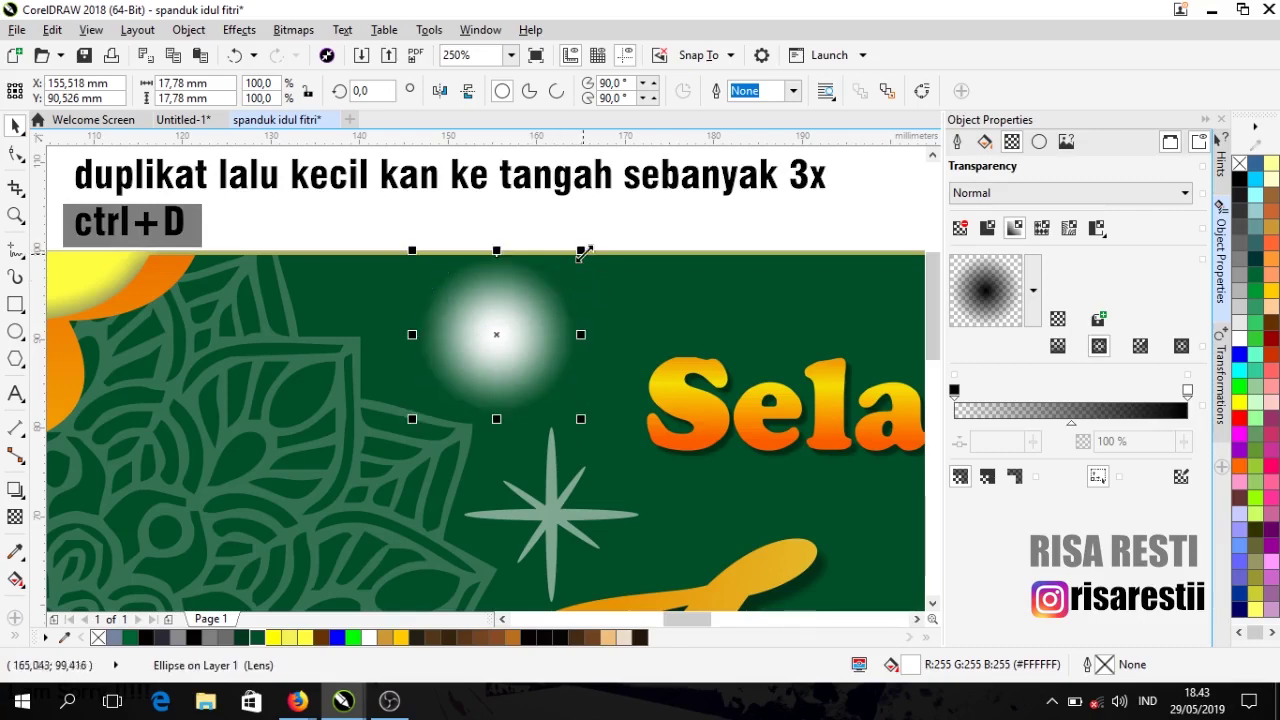
drag(584, 251, 580, 251)
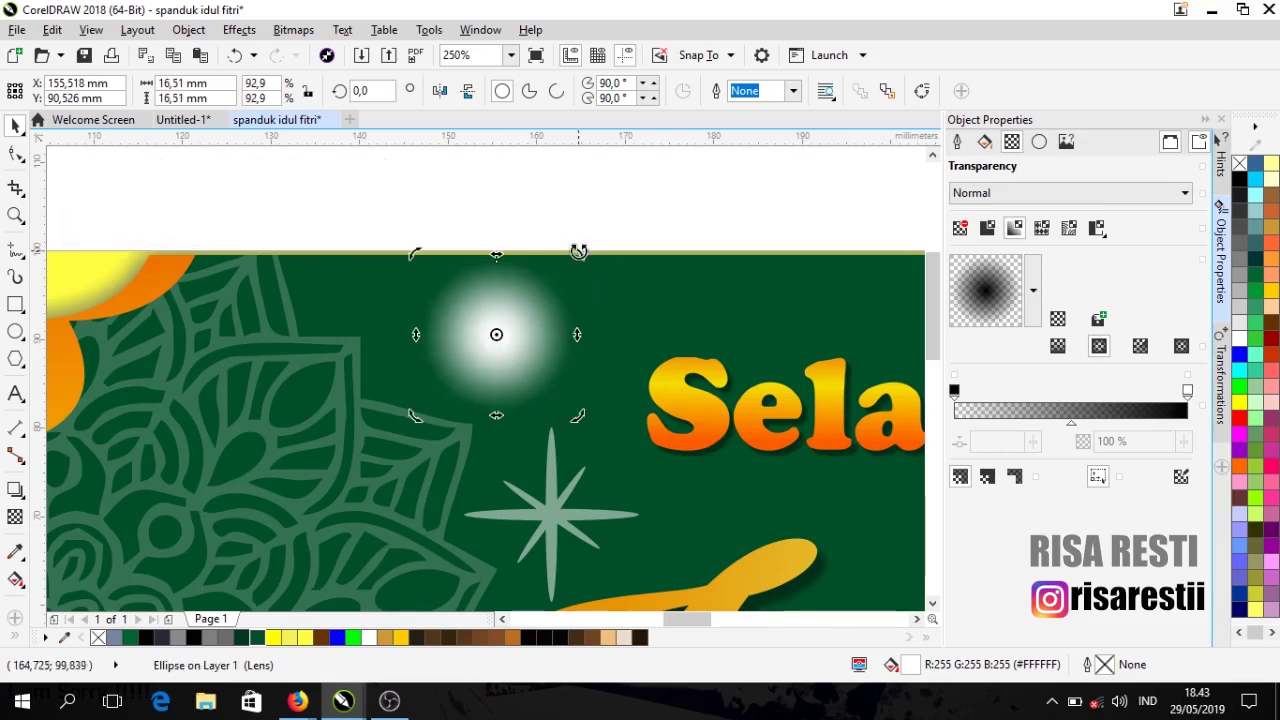
key(Escape)
click(526, 343)
key(z)
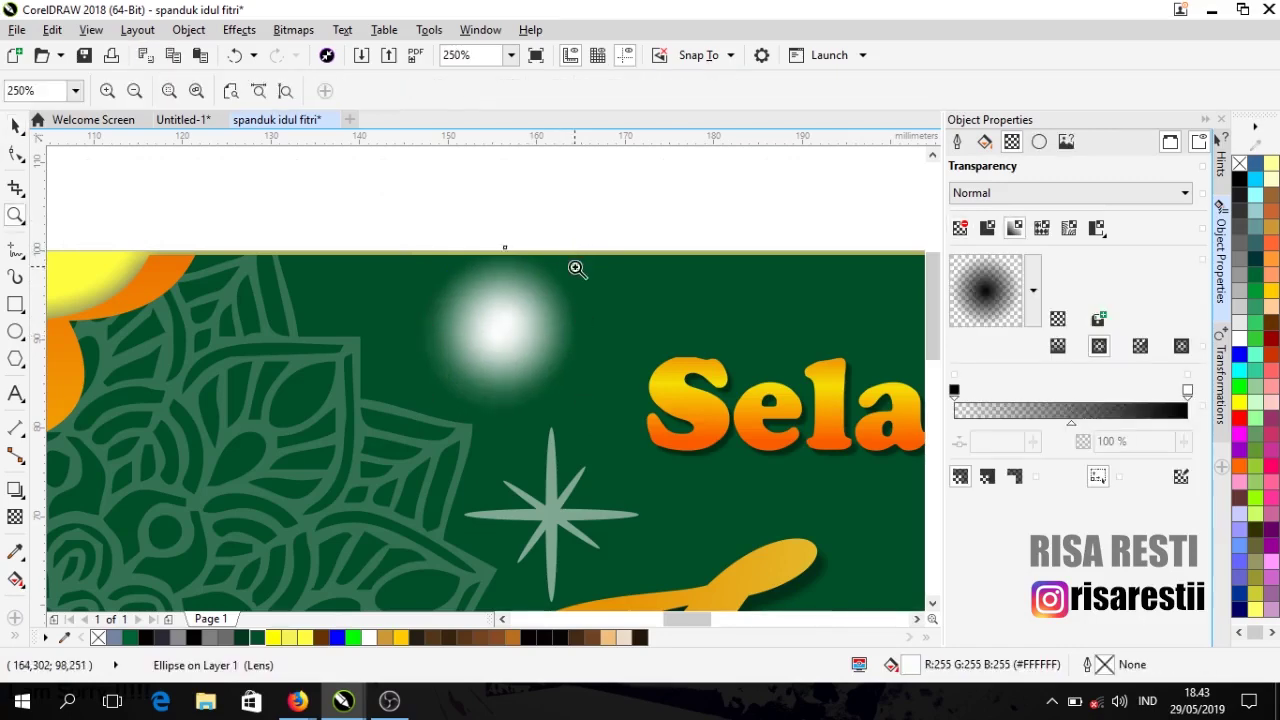
click(15, 126)
drag(576, 252, 569, 286)
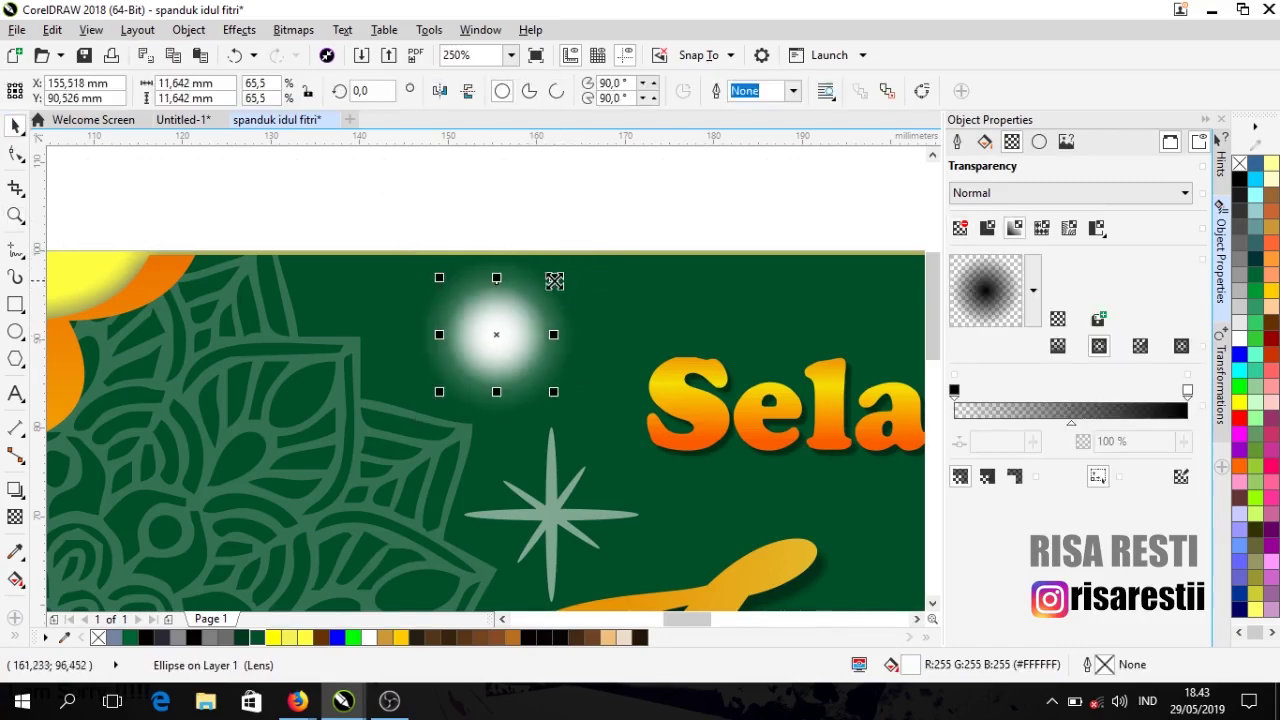
drag(554, 279, 551, 294)
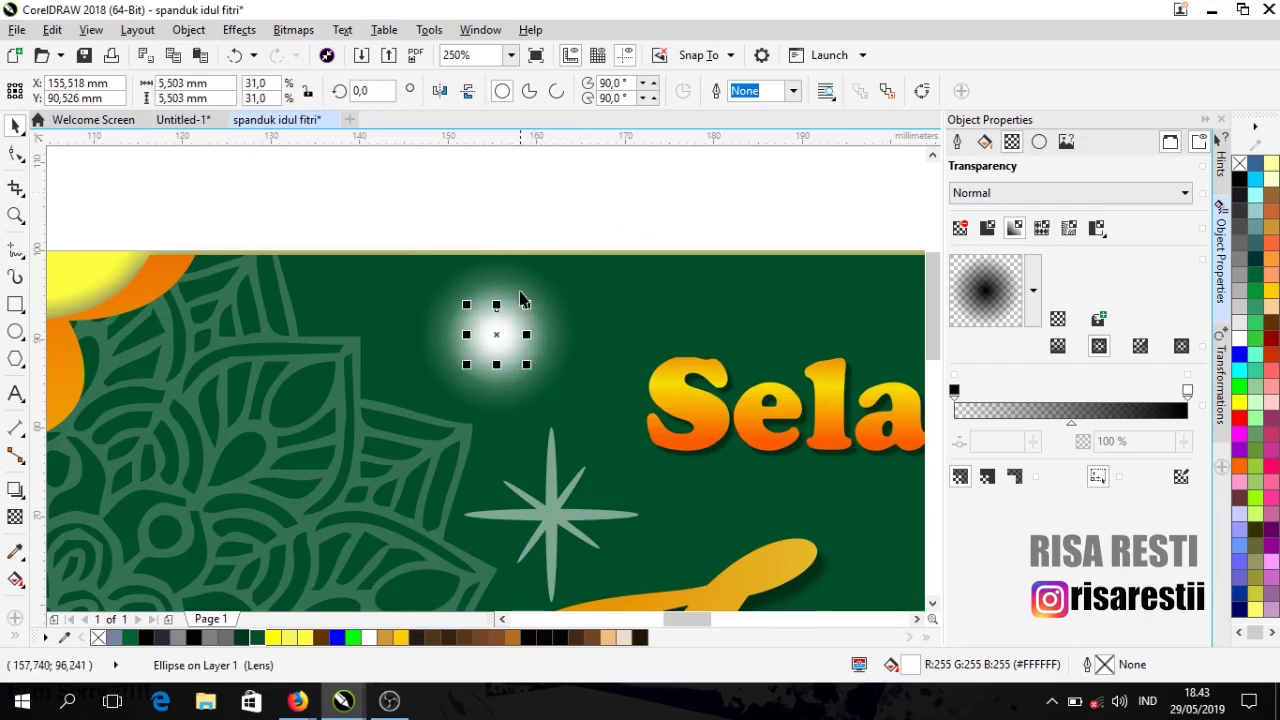
Step: Select all three concentric glow circles and set their transparency merge mode to Screen
click(400, 203)
drag(400, 203, 600, 430)
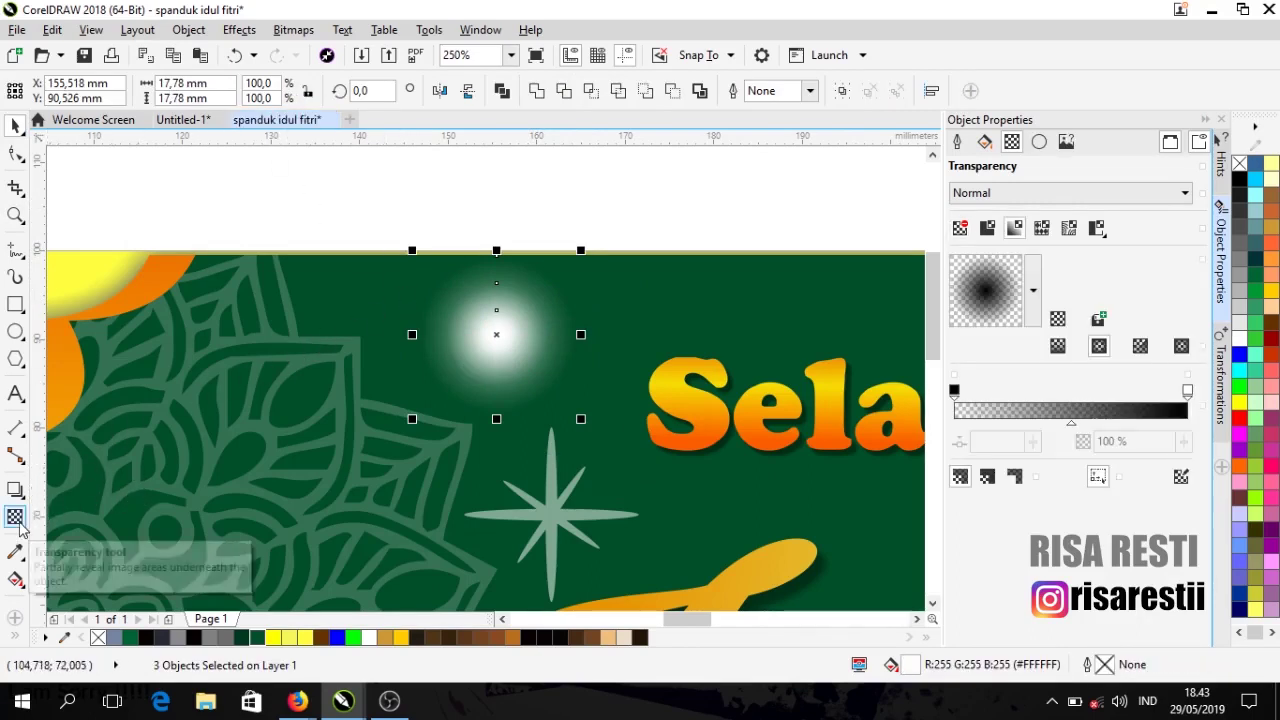
click(15, 516)
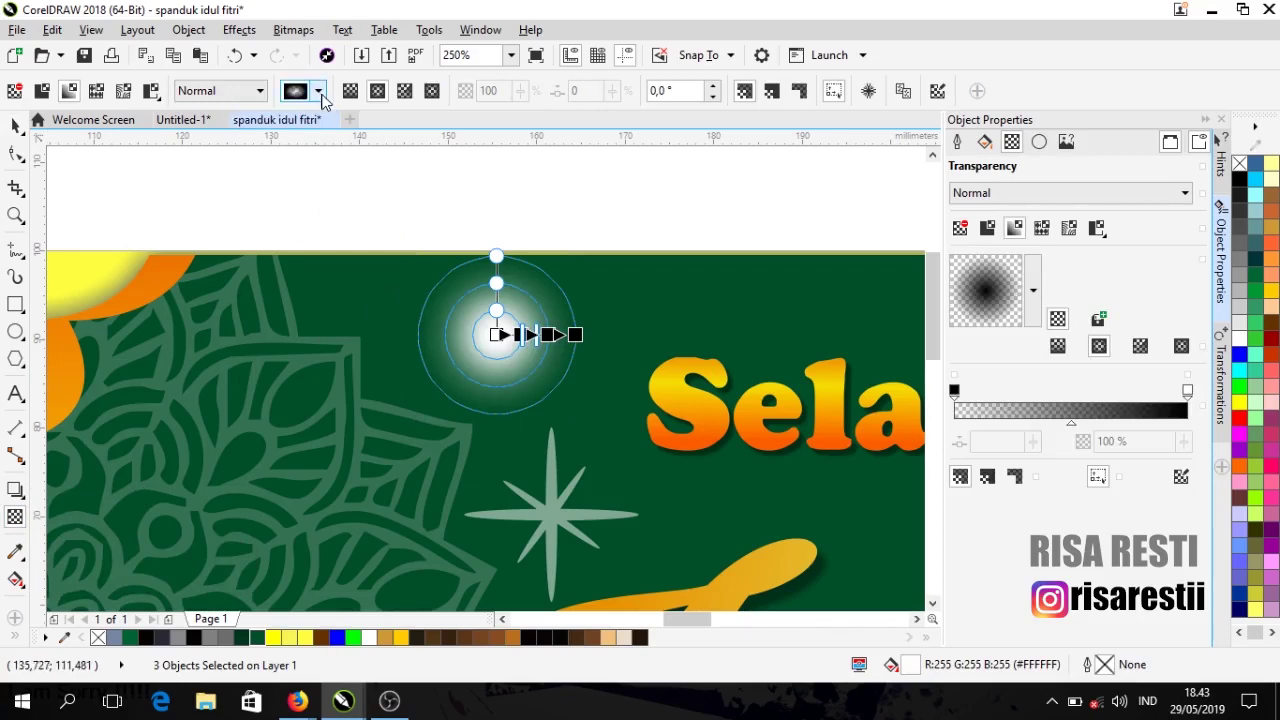
click(255, 91)
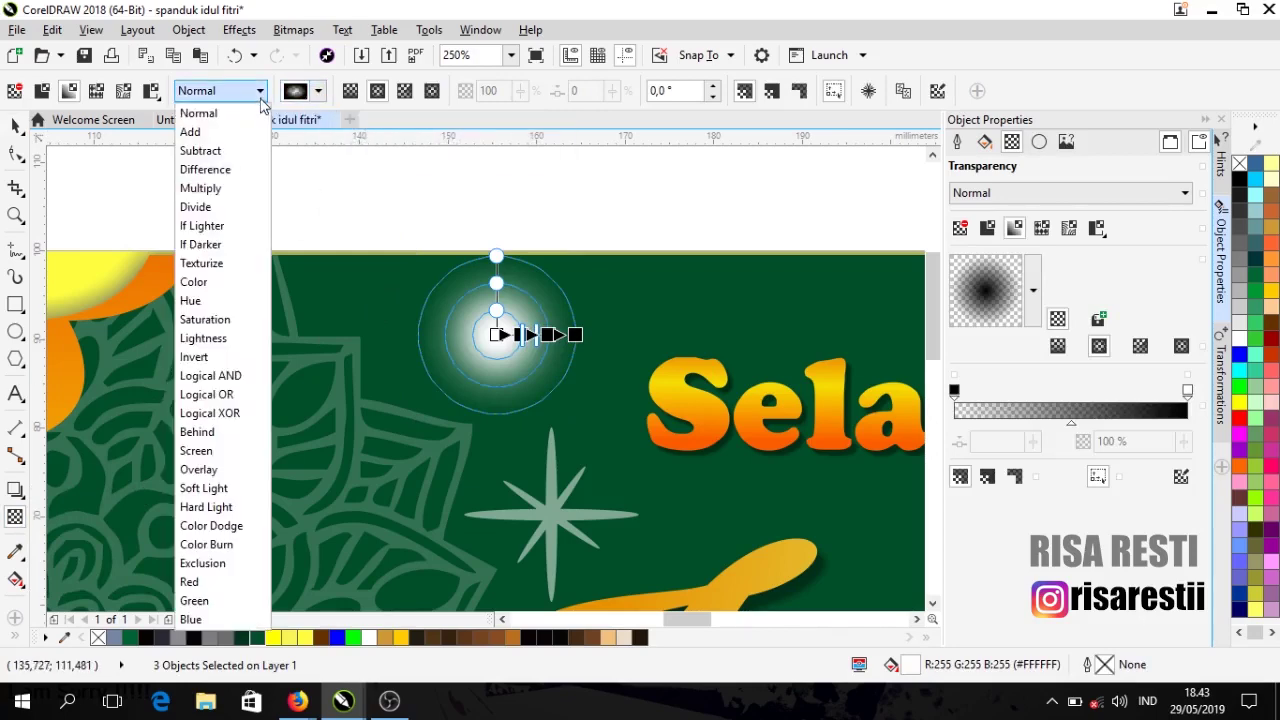
click(228, 453)
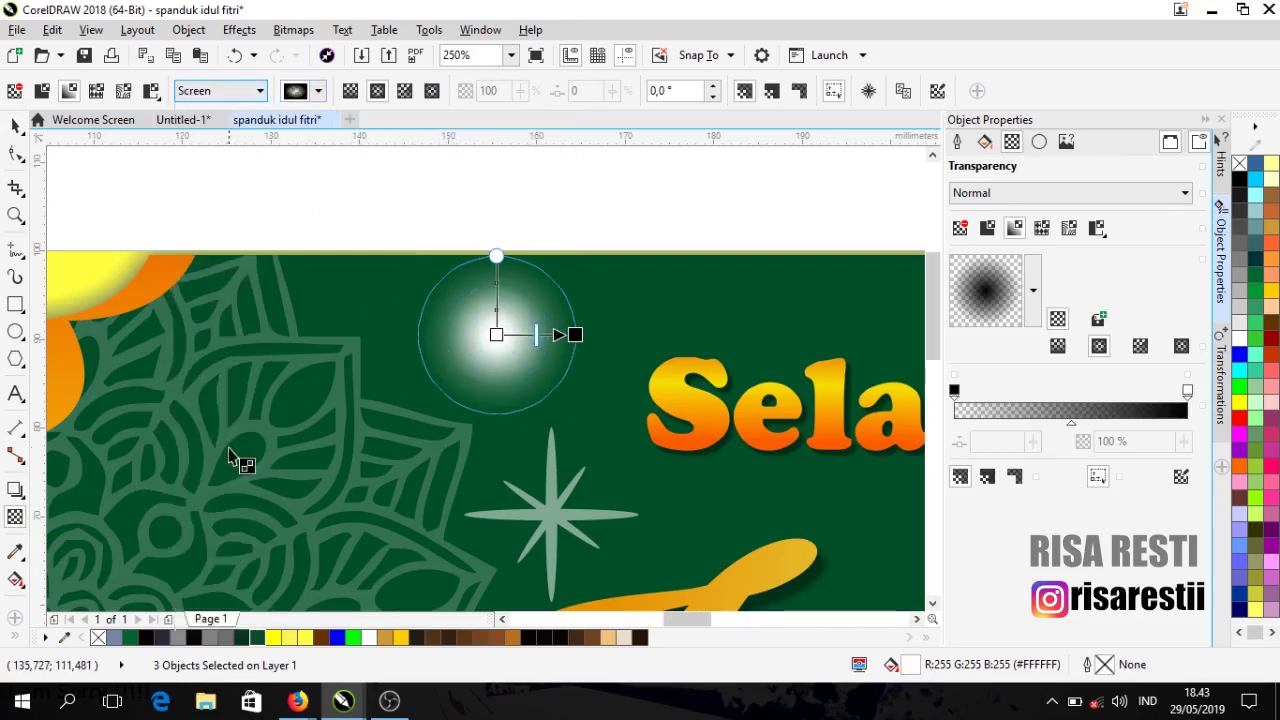
Step: Group the three glow circles and centre them on the white star, scaled down to about 9.6 mm
click(16, 127)
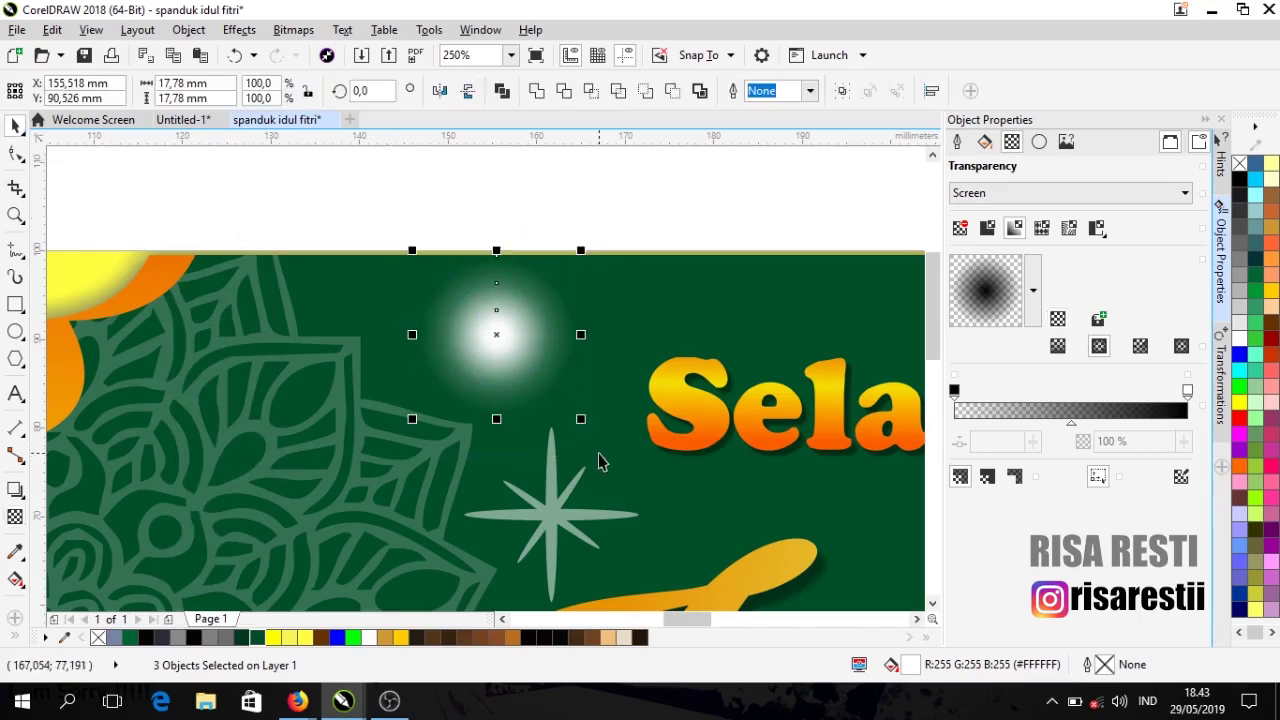
drag(496, 334, 548, 520)
drag(629, 606, 552, 523)
drag(508, 479, 550, 519)
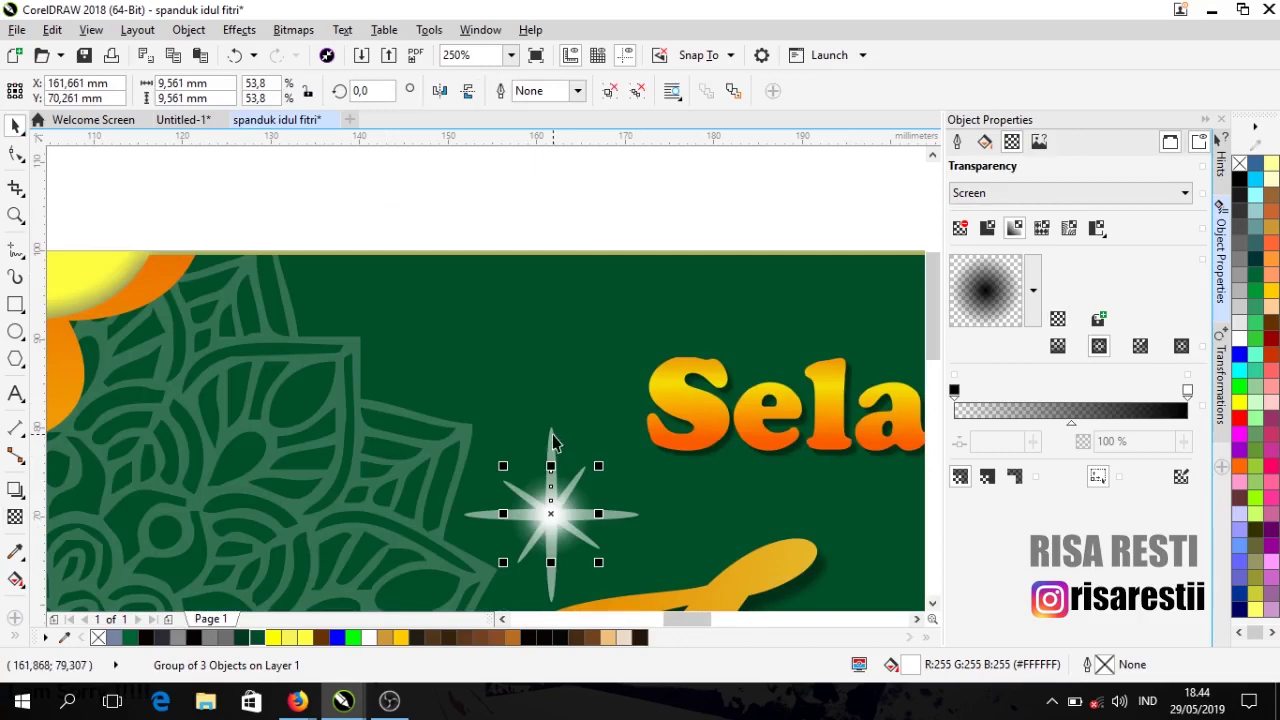
Step: Group the white star with its glow, then scale the sparkle to about 16 mm beside the top of the "I" of Idul
drag(553, 442, 491, 400)
key(ctrl+g)
scroll(765, 443, down, 2)
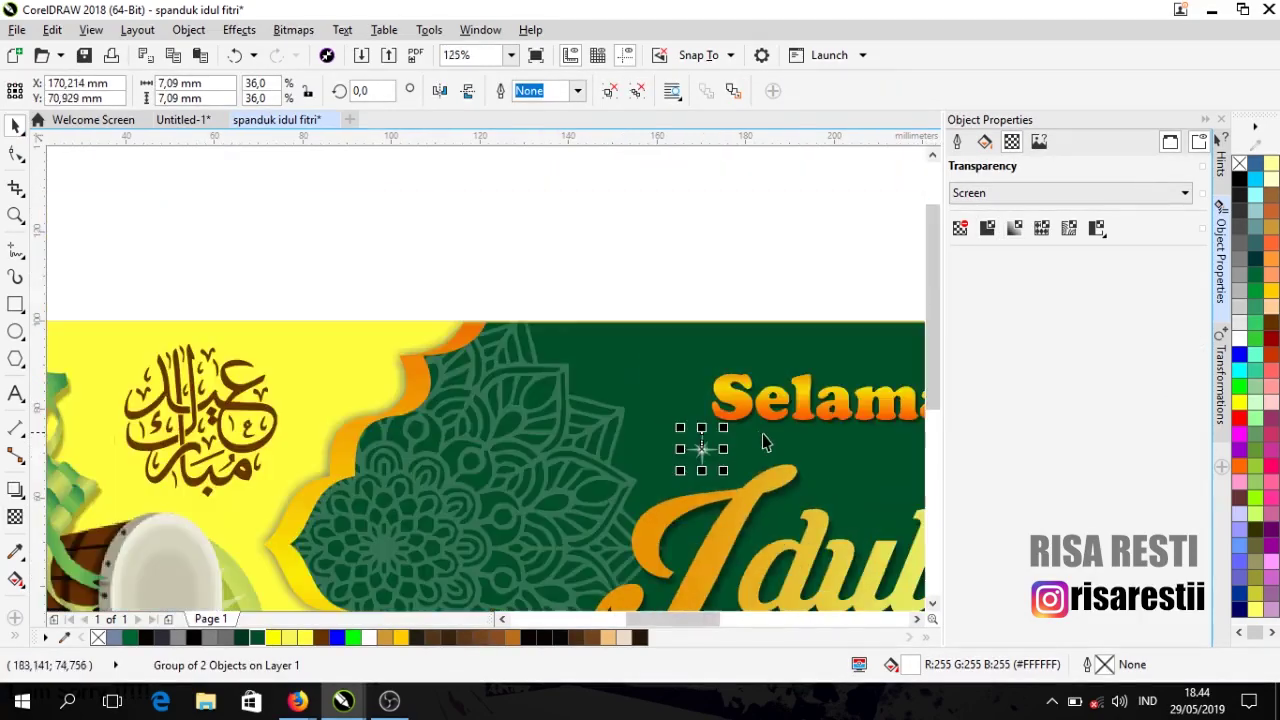
click(763, 443)
click(700, 452)
mouse_move(674, 476)
mouse_down()
mouse_move(658, 494)
mouse_move(665, 485)
mouse_up()
scroll(718, 335, down, 2)
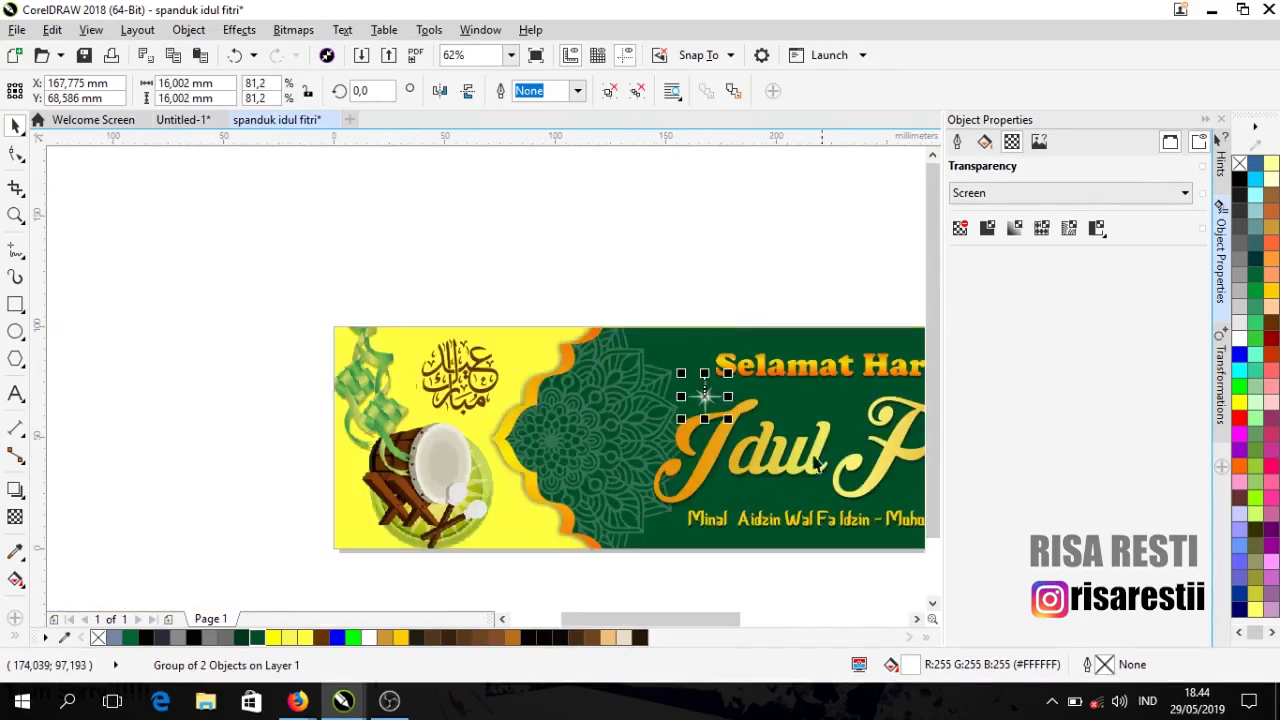
key(Escape)
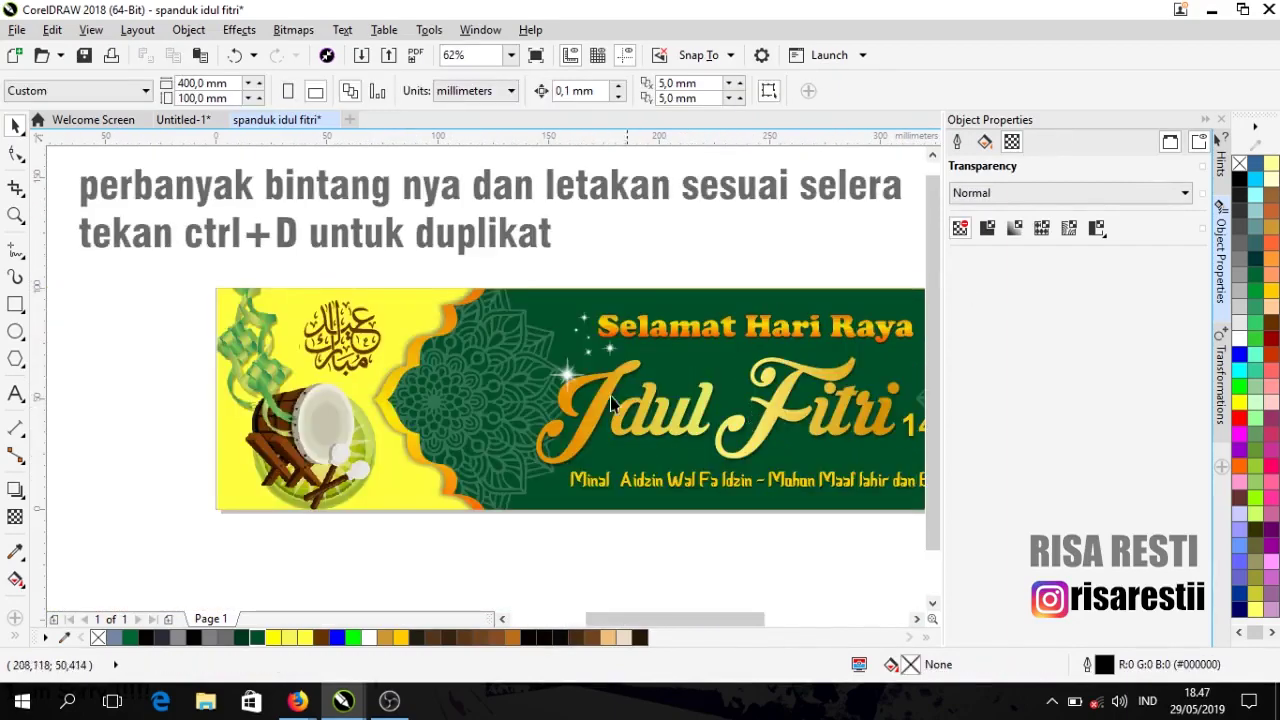
Step: Duplicate the large sparkle onto the "F" of Fitri and place a horizontally mirrored copy of the small sparkles around Selamat
click(567, 375)
drag(567, 375, 737, 375)
drag(551, 273, 685, 350)
click(714, 257)
click(693, 357)
drag(663, 274, 741, 393)
drag(693, 360, 649, 342)
click(822, 275)
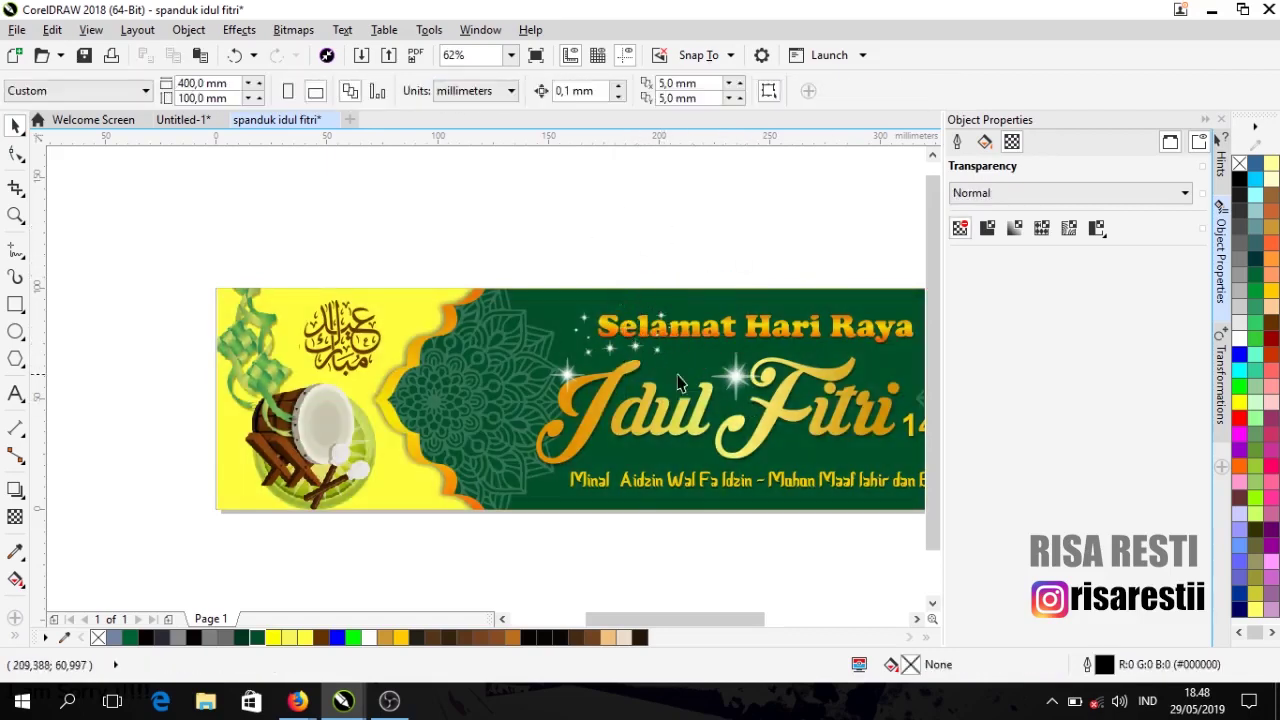
Step: Flip the duplicated cluster of five small sparkles over Selamat vertically
click(646, 351)
click(734, 277)
drag(622, 266, 690, 386)
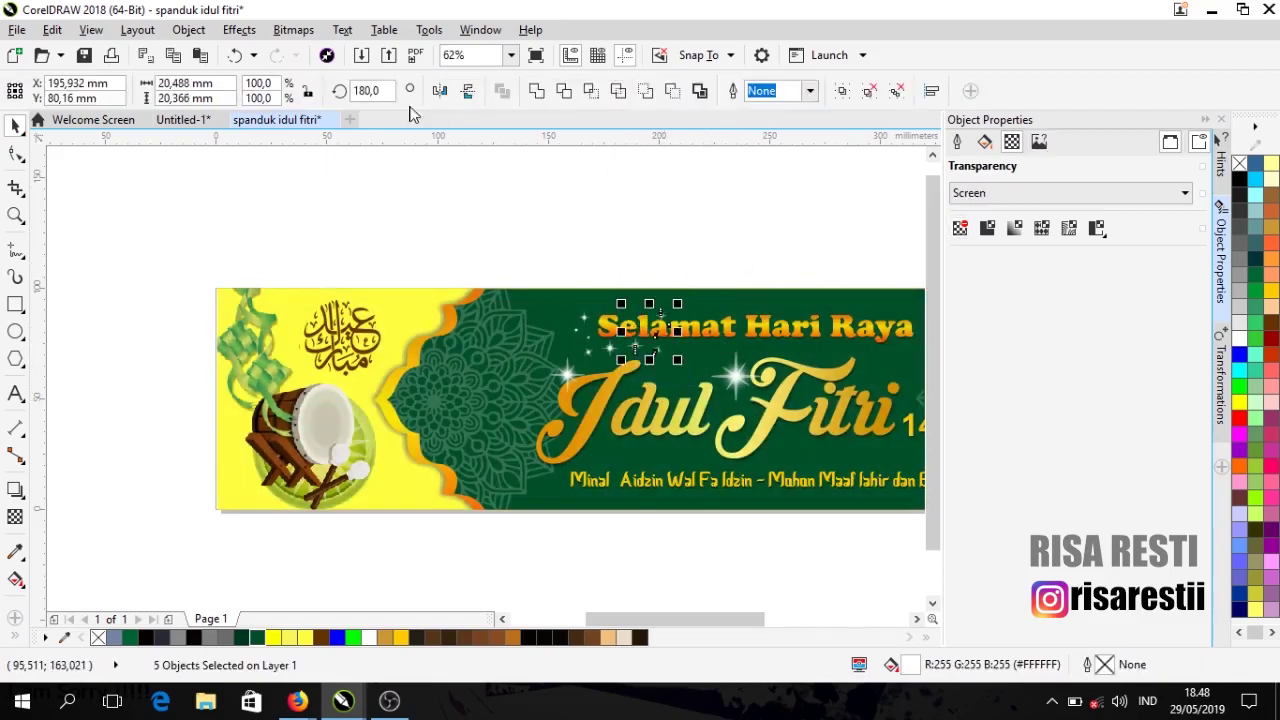
click(698, 249)
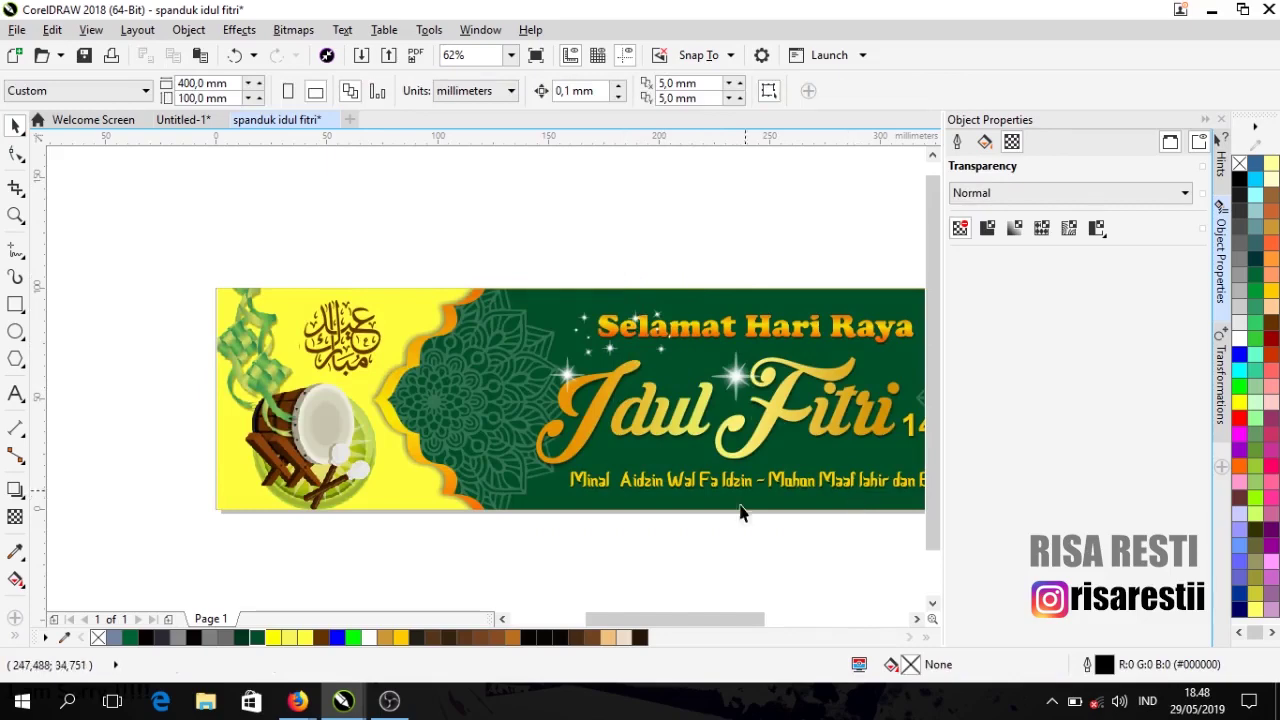
Step: Place a copy of the small sparkles from over Selamat beyond the end of Fitri, above 1440H
scroll(740, 512, right, 3)
scroll(521, 384, up, 2)
click(467, 328)
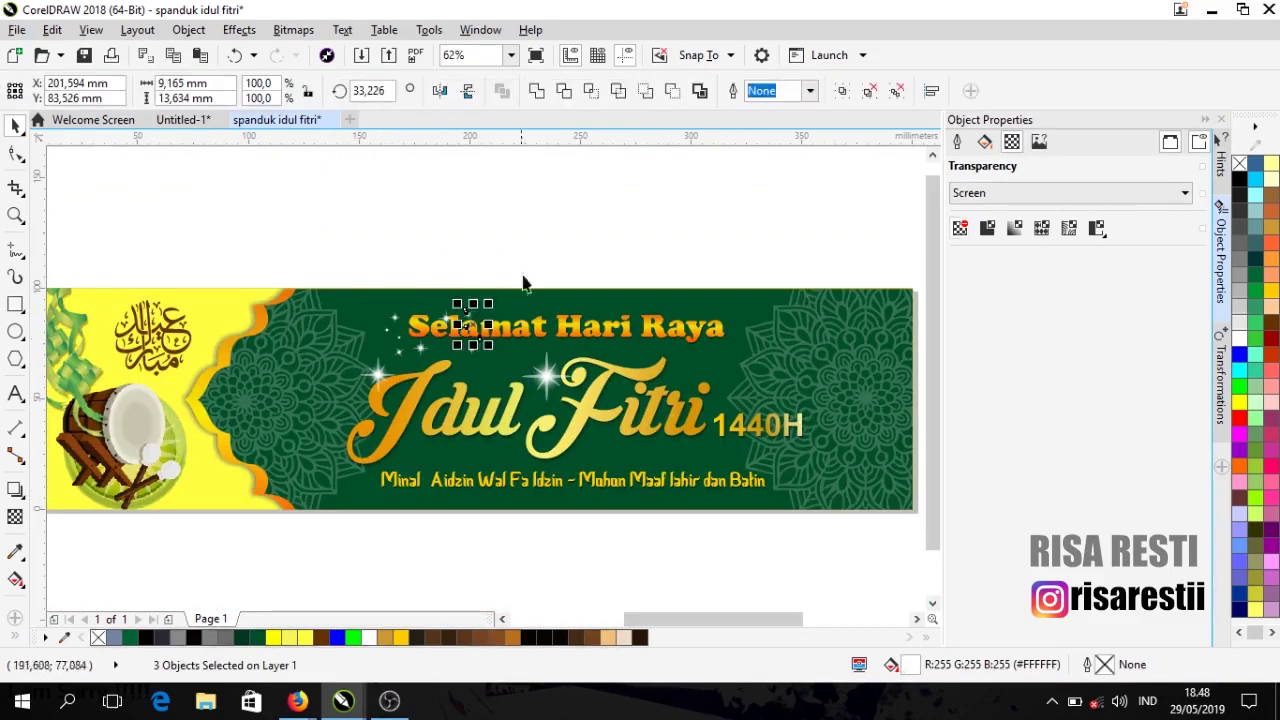
drag(467, 328, 700, 410)
click(659, 248)
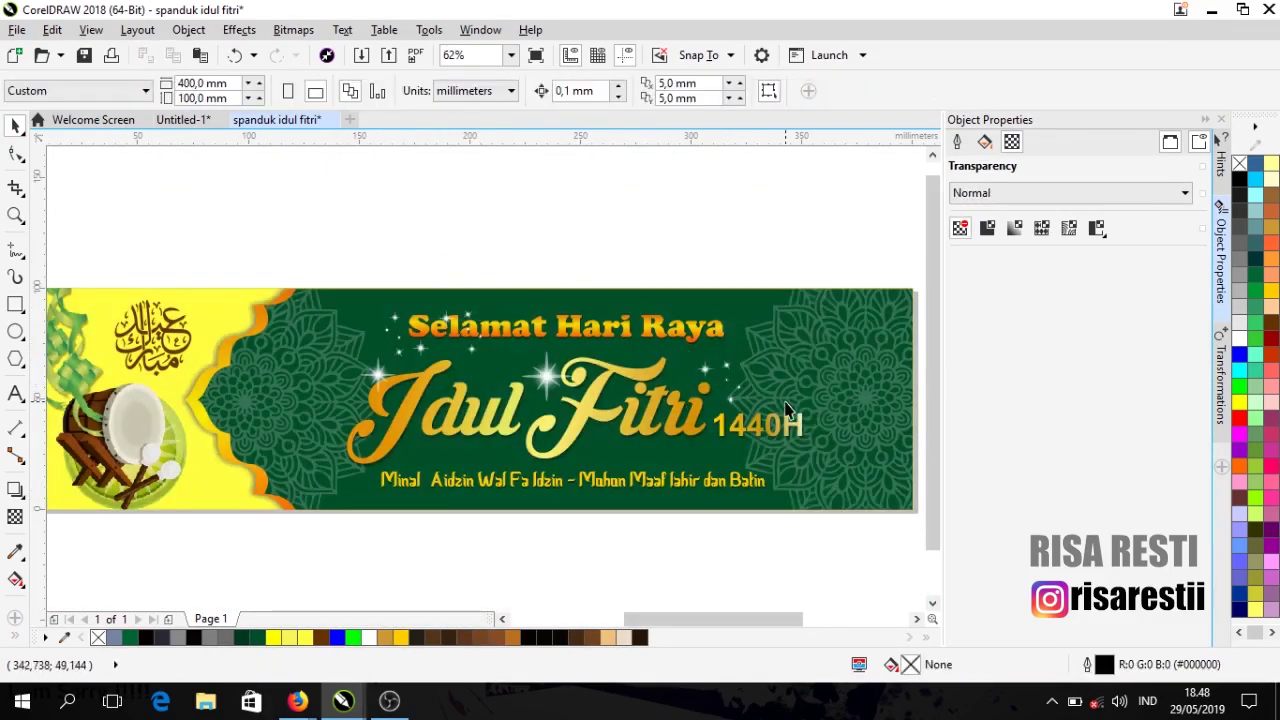
Step: Duplicate four of the small sparkles above 1440H and place the copy beside the end of Raya
click(745, 372)
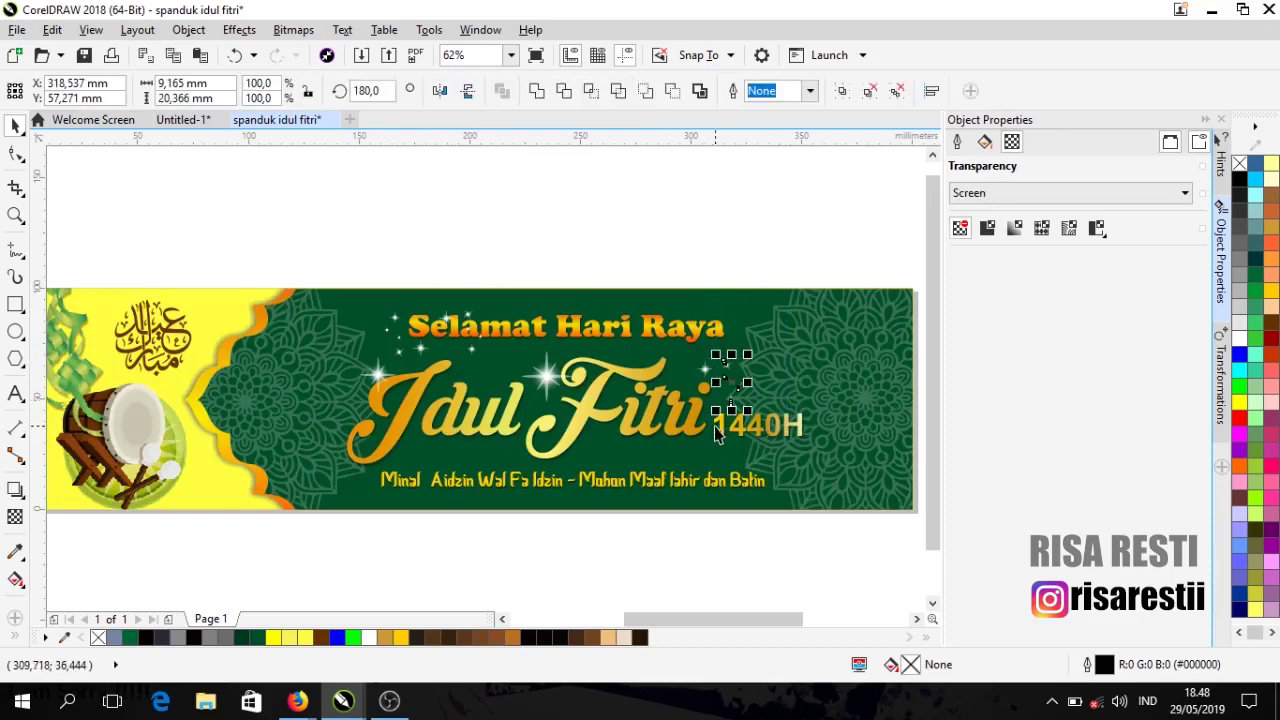
mouse_move(749, 371)
mouse_down()
mouse_move(752, 355)
mouse_move(762, 365)
mouse_up()
click(748, 285)
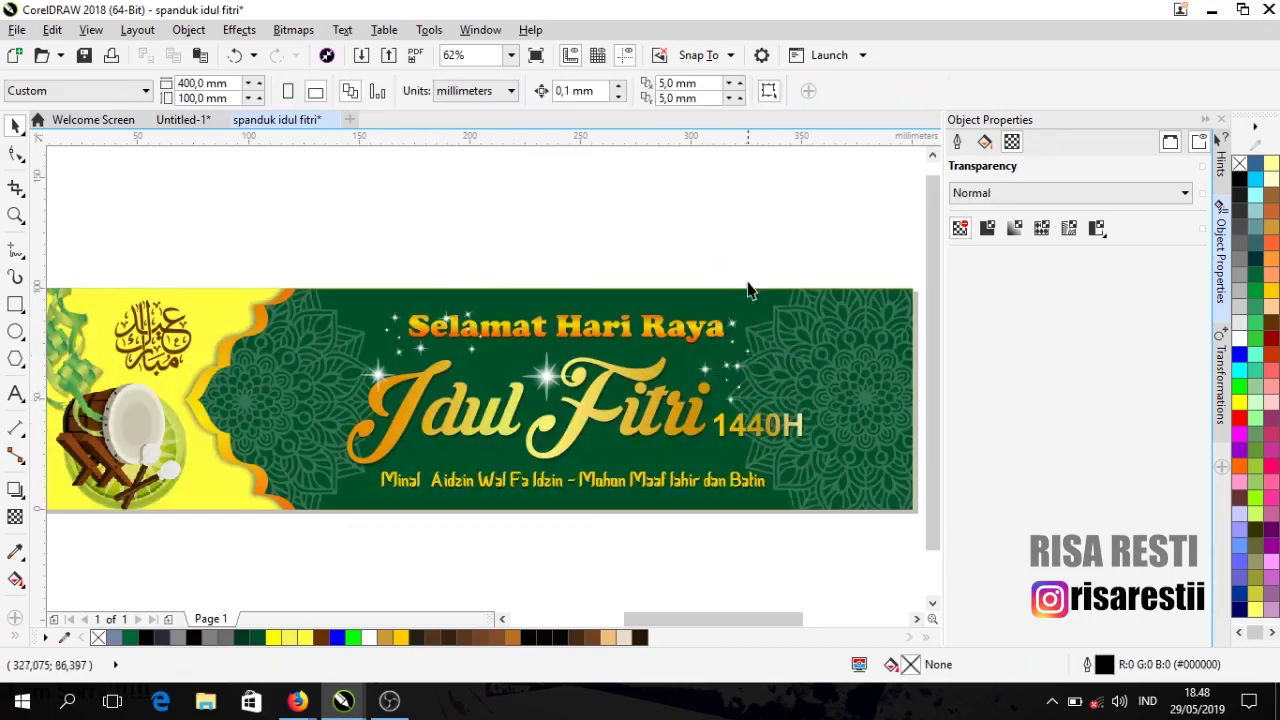
key(ctrl+z)
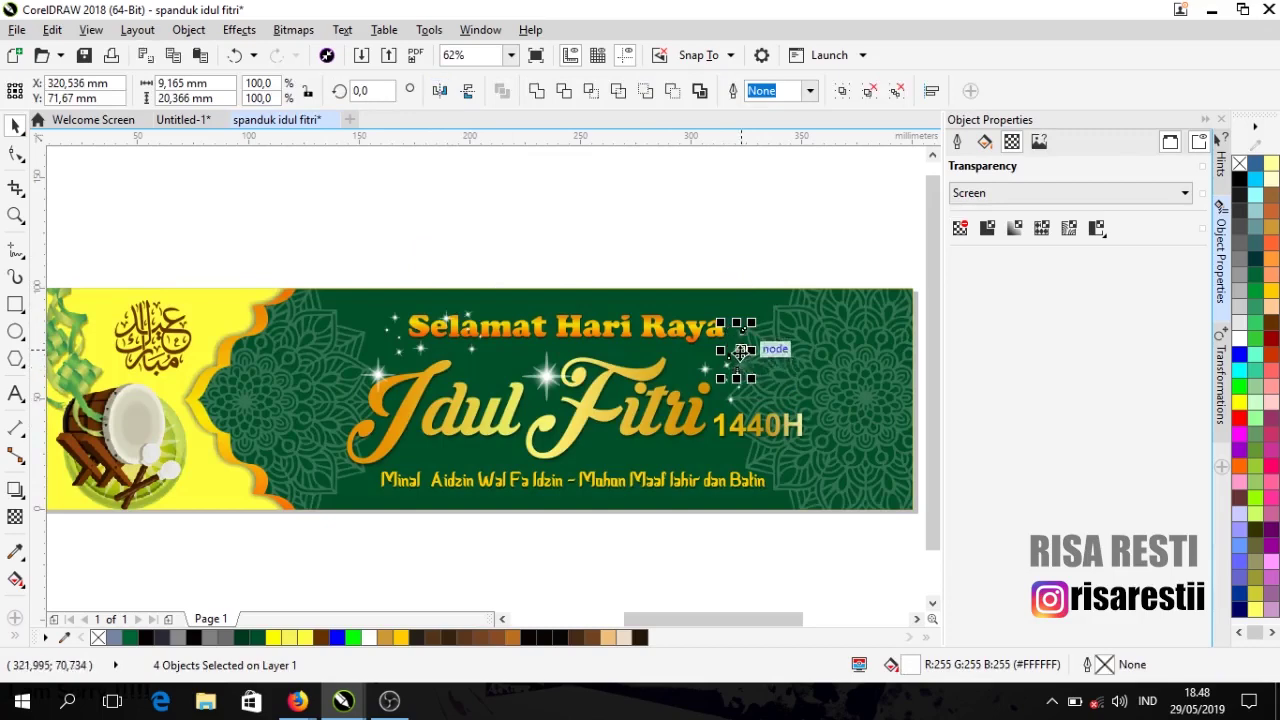
drag(738, 357, 719, 310)
click(862, 362)
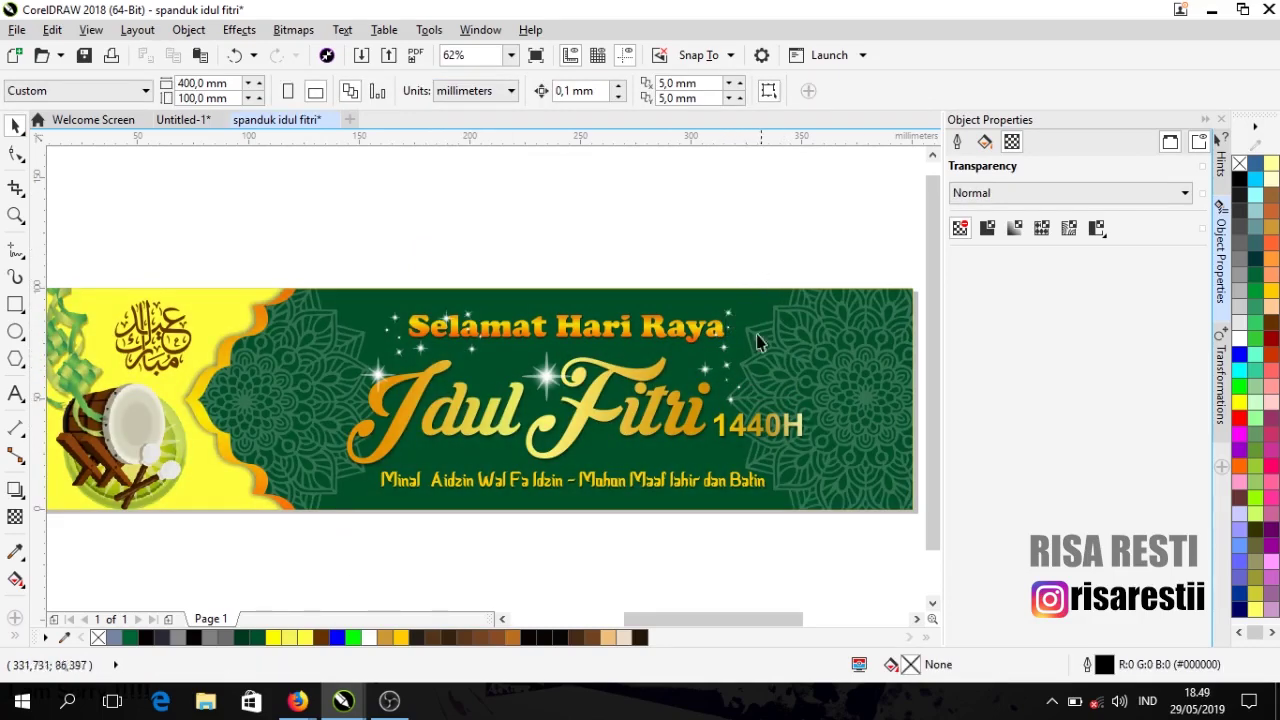
Step: Place another duplicate of the four small sparkles over the end of 1440H, enlarged to about 12.7 × 28.3 mm
drag(766, 263, 700, 390)
drag(735, 322, 772, 384)
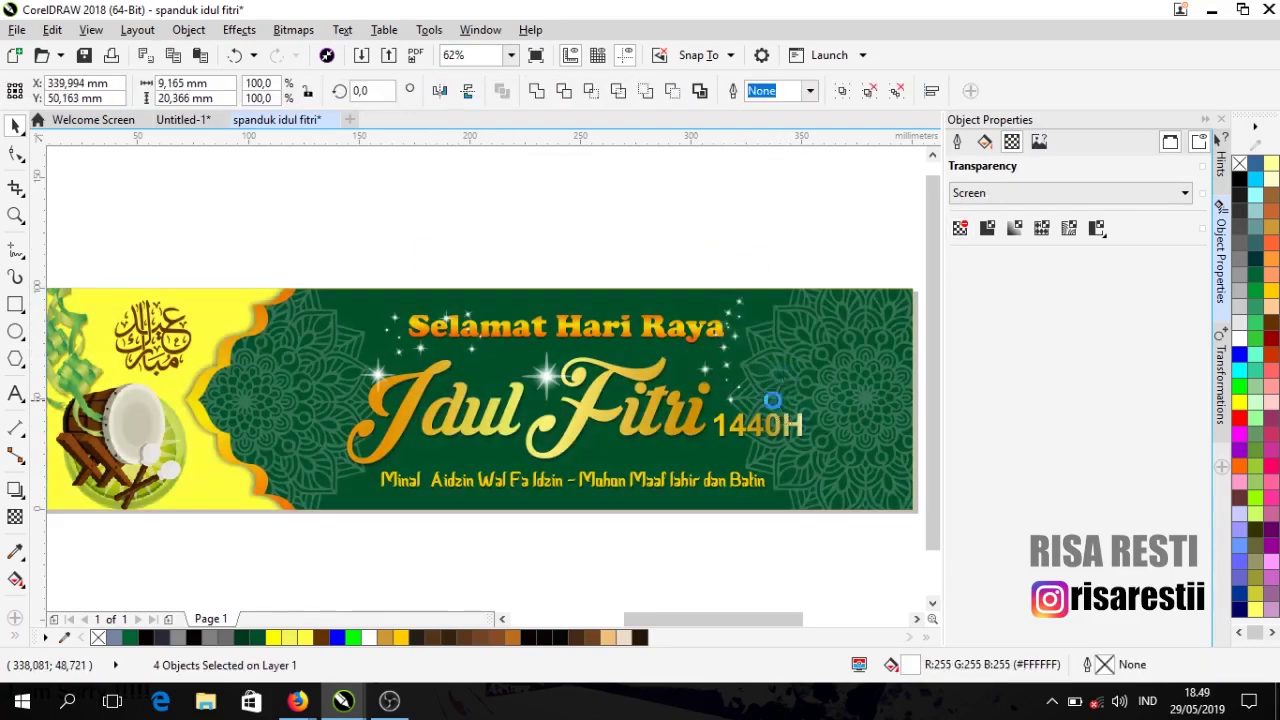
click(886, 472)
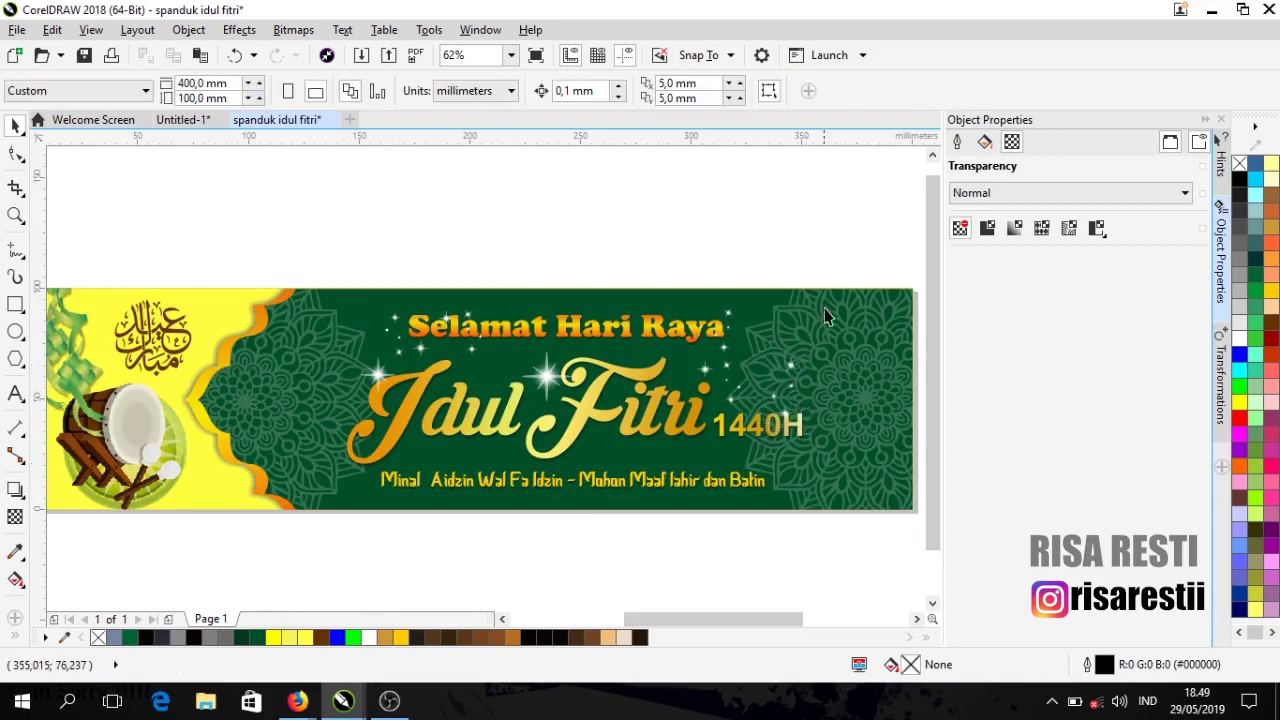
Step: Rotate the enlarged sparkle cluster over 1440H by about 53.6° so it spreads above the year
click(790, 423)
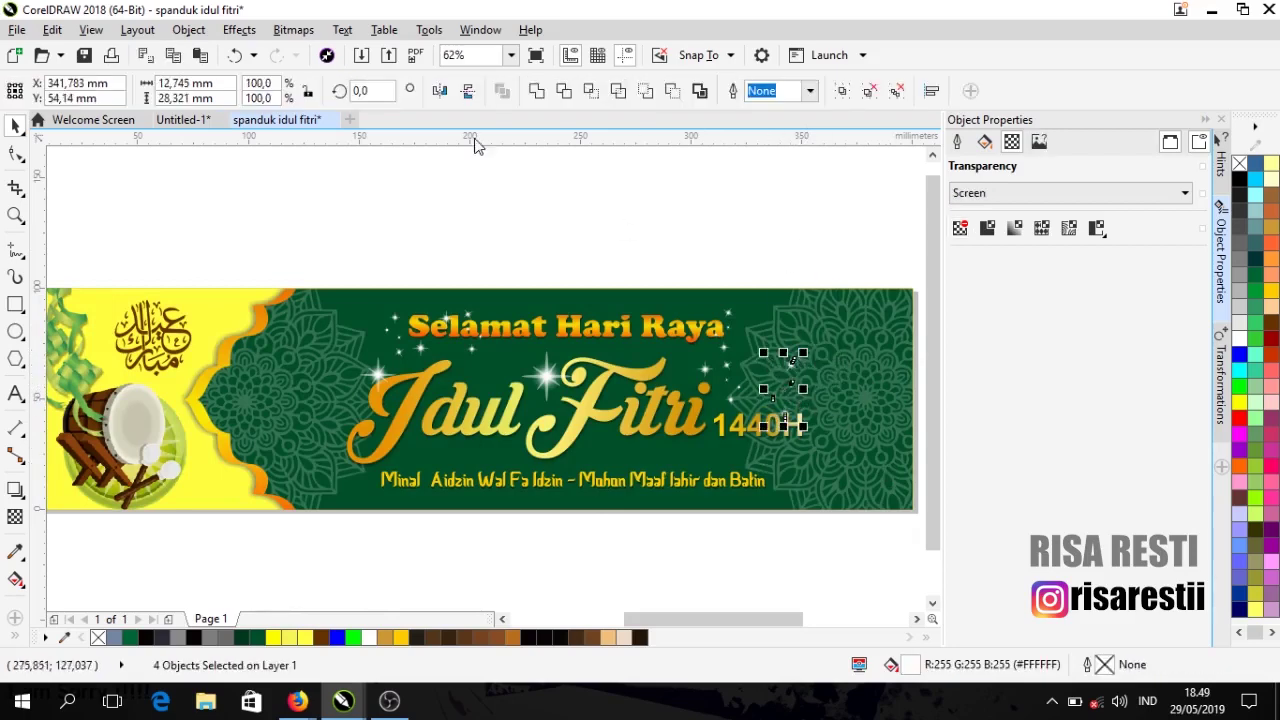
click(790, 370)
drag(805, 428, 823, 396)
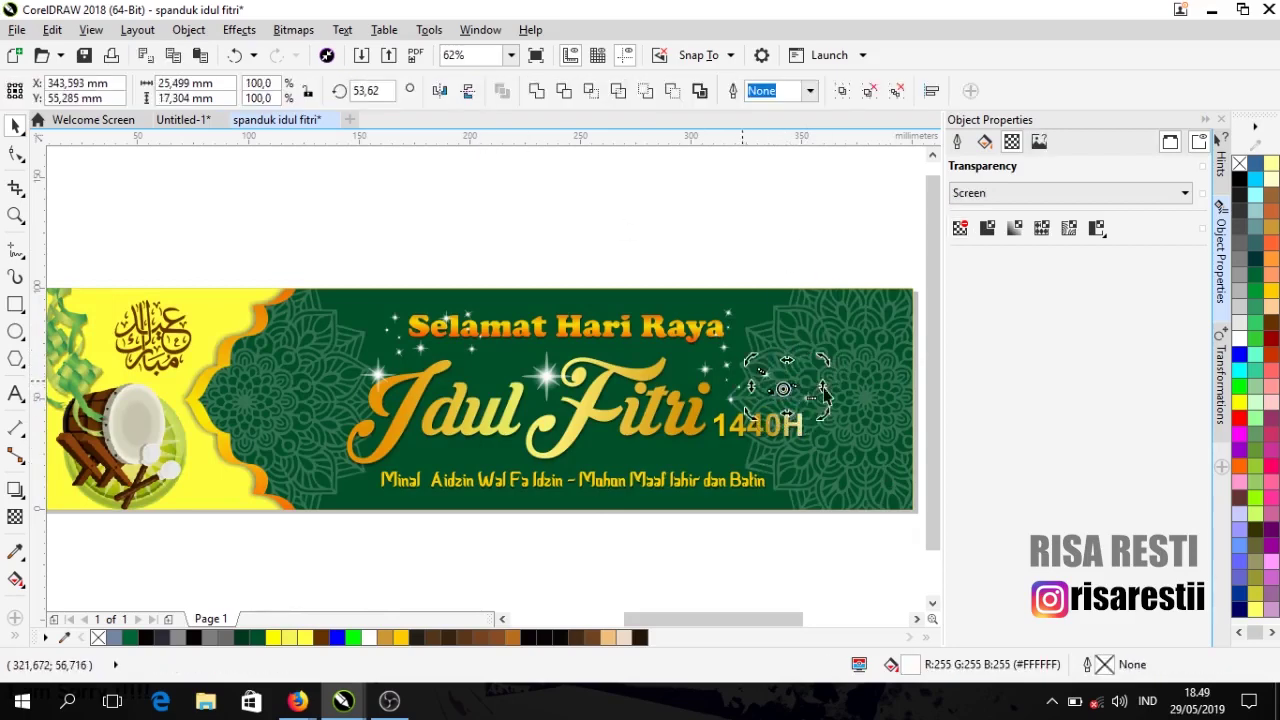
click(768, 216)
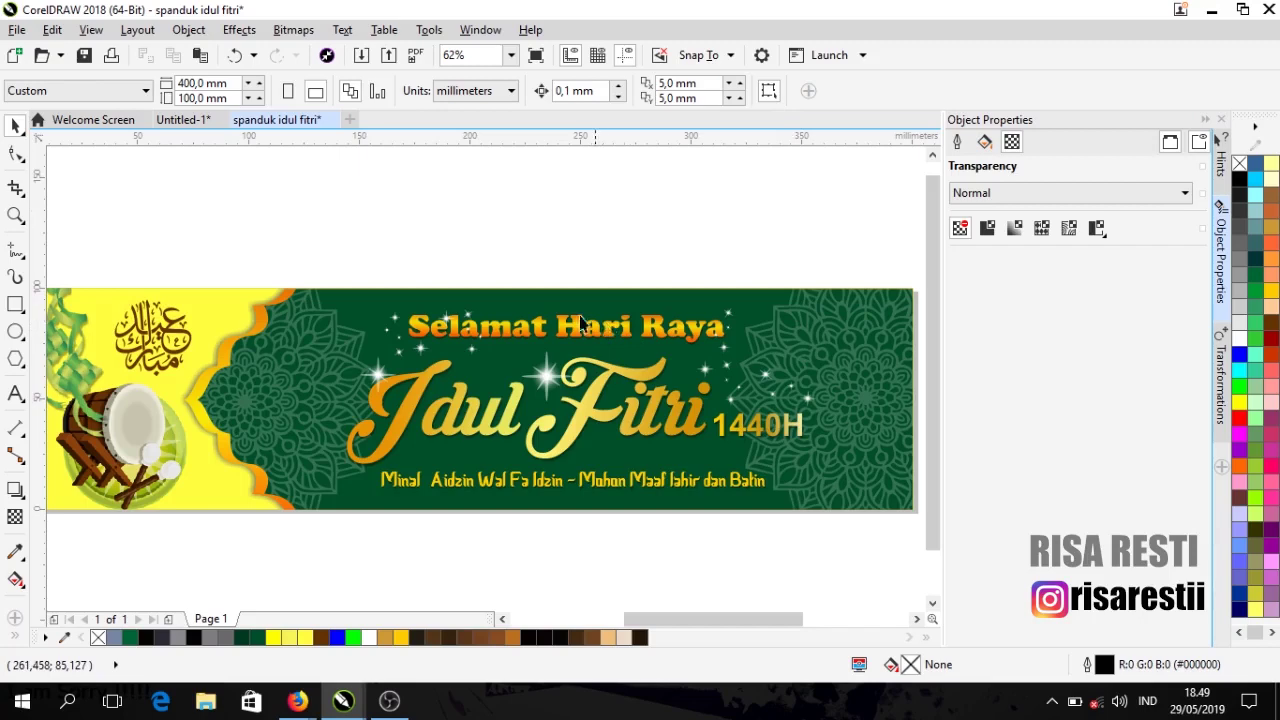
Step: Shift the large sparkle on the "F" of Fitri slightly up and to the right, onto the letter's upper stroke
drag(550, 385, 565, 373)
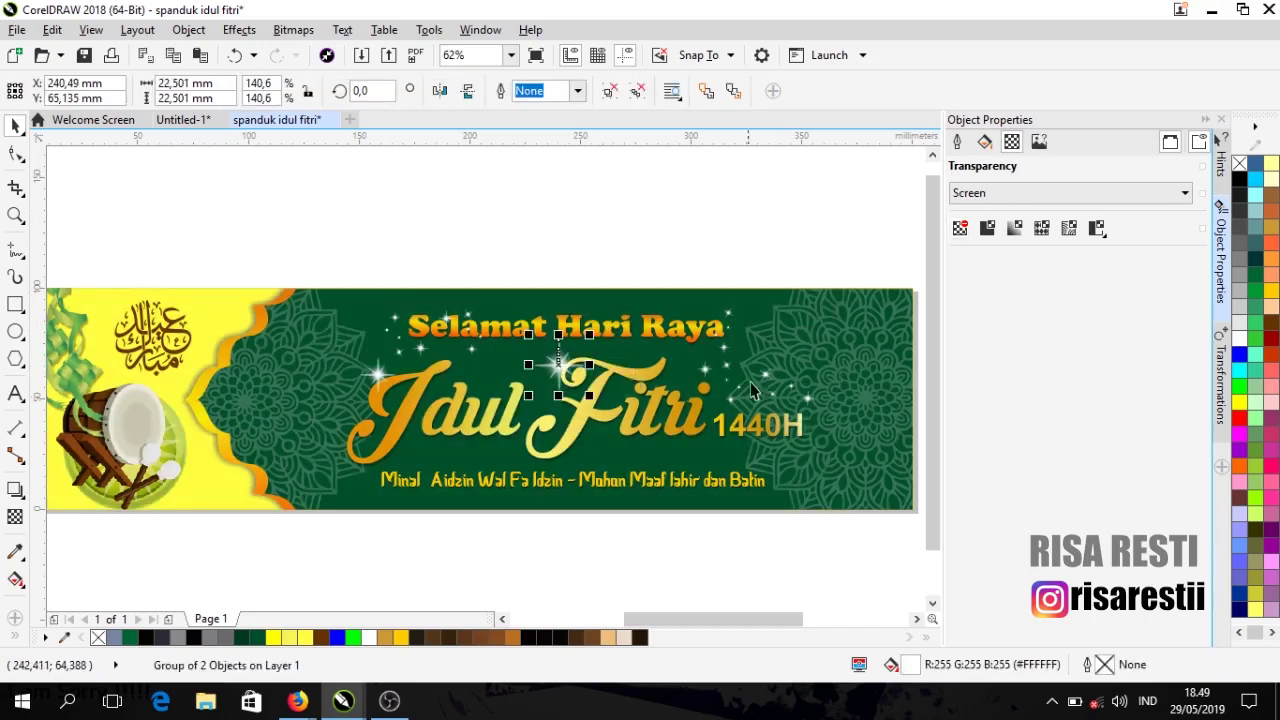
click(712, 231)
click(600, 405)
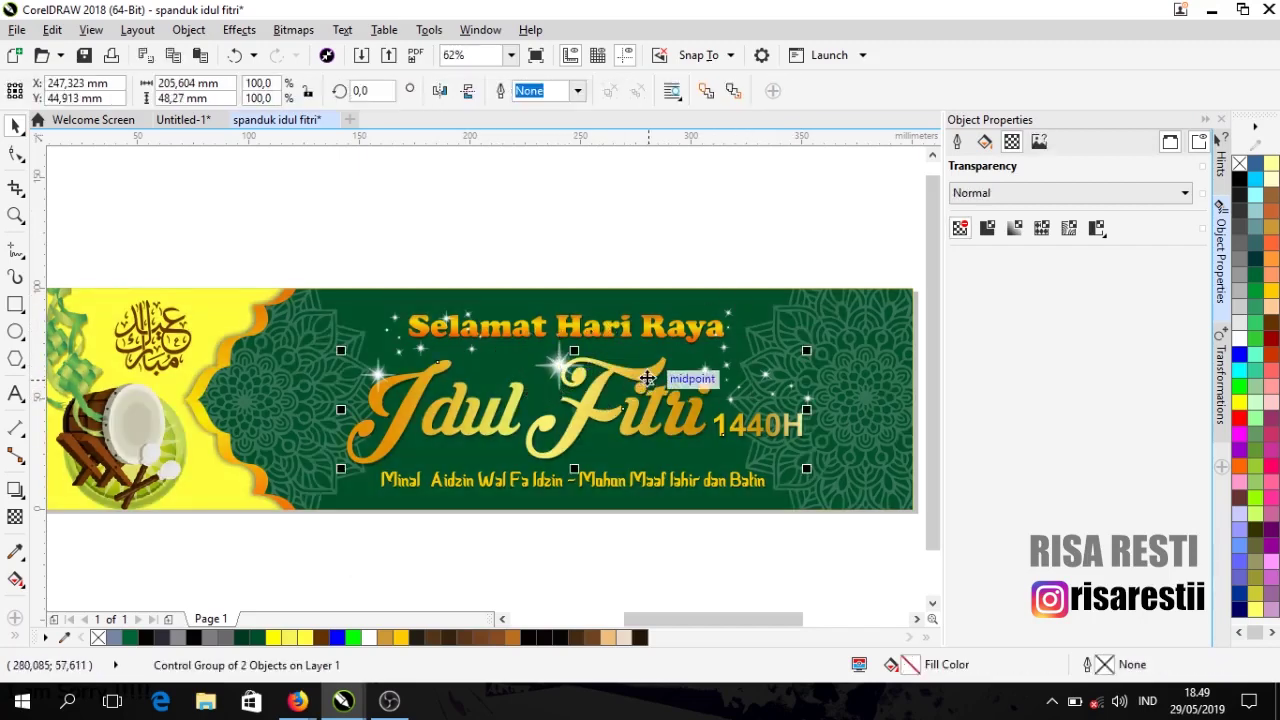
click(491, 211)
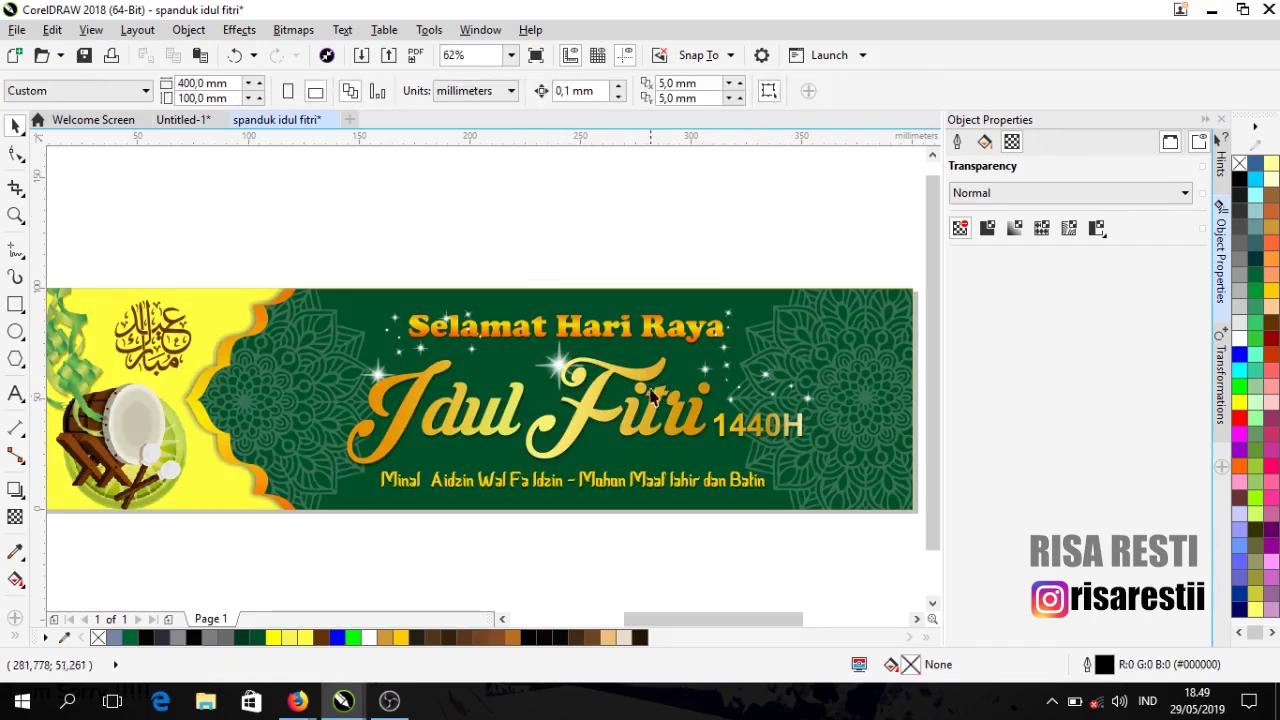
key(F3)
drag(286, 277, 872, 518)
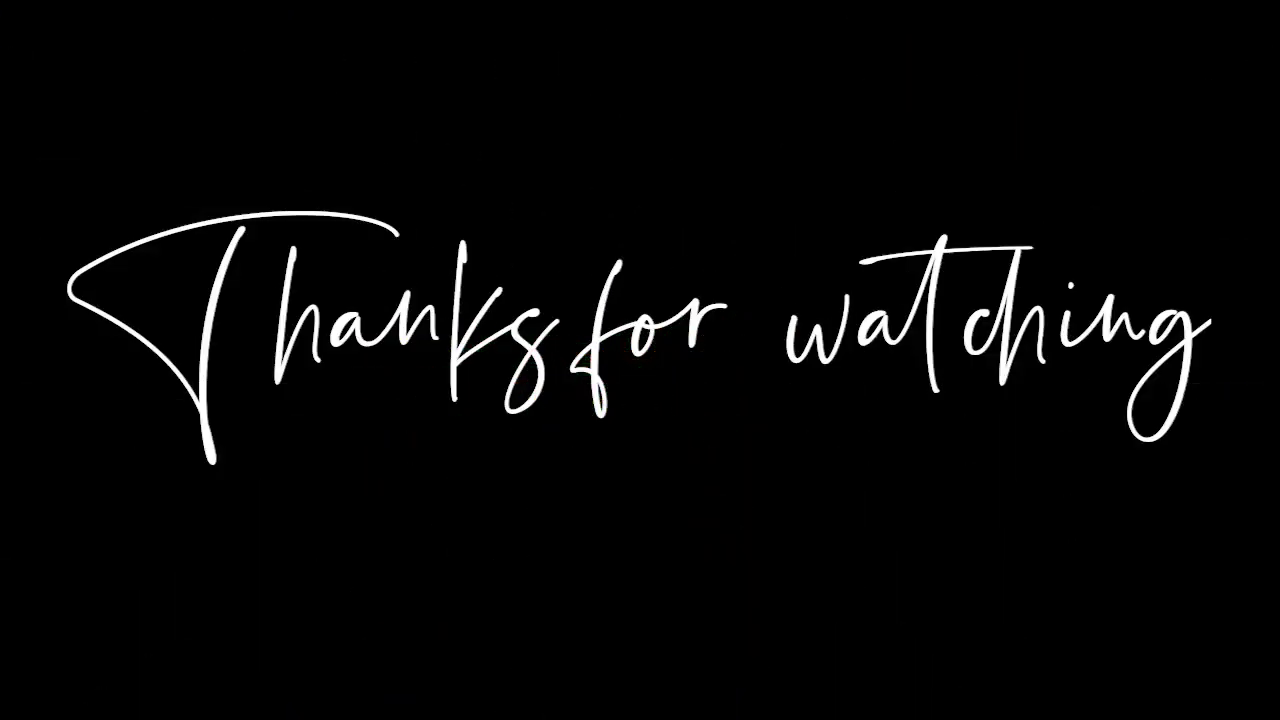